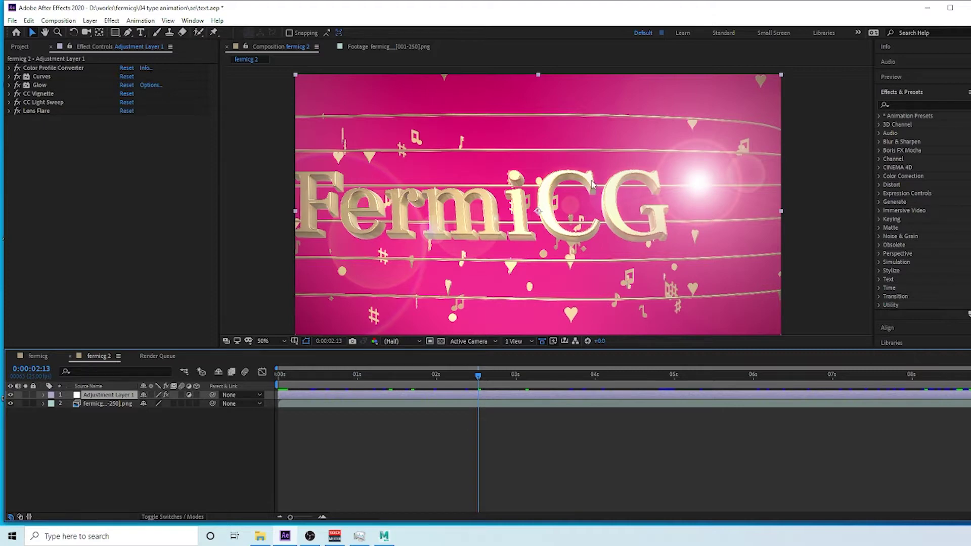
Preview the text animation at several times, hiding Adjustment Layer 1 to see the raw render without effects
{"action": "left_click_drag", "start_coordinate": [478, 375], "coordinate": [776, 395]}
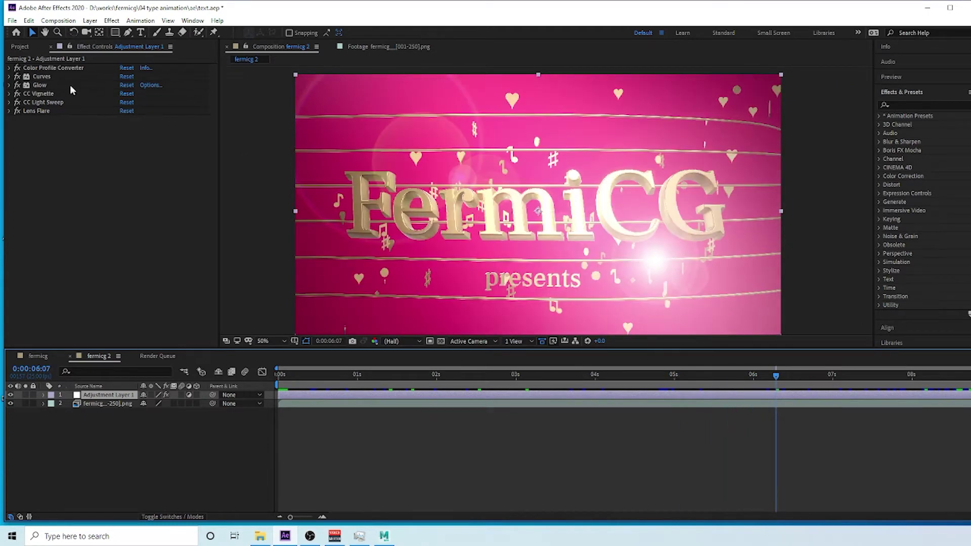
{"action": "left_click", "coordinate": [10, 394]}
{"action": "left_click_drag", "start_coordinate": [779, 379], "coordinate": [389, 377]}
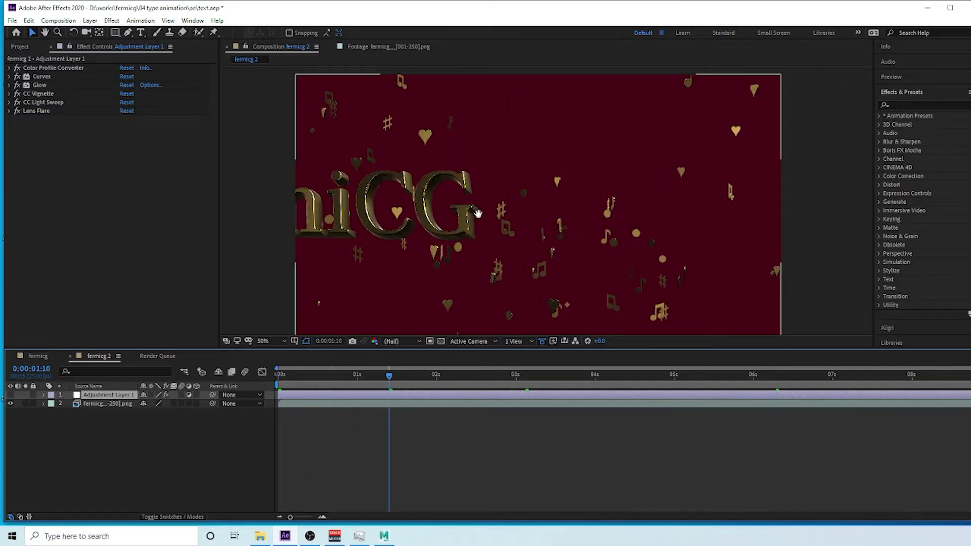
{"action": "key", "text": "space"}
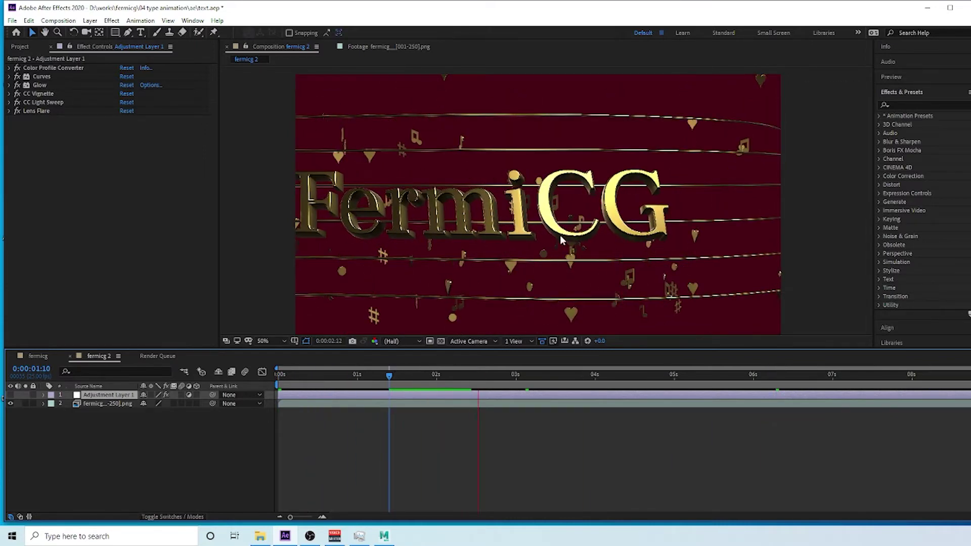
{"action": "left_click", "coordinate": [738, 377]}
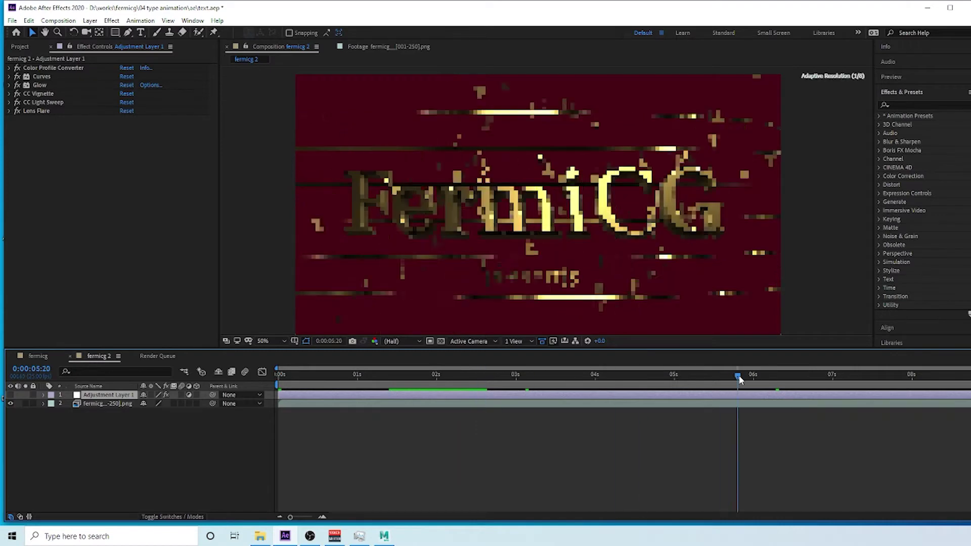
{"action": "left_click", "coordinate": [668, 377]}
Switch to Maya, go to frame 164 and open the type1 attributes of main_text1 in the change_text_here group
{"action": "left_click", "coordinate": [384, 536]}
{"action": "left_click_drag", "start_coordinate": [147, 476], "coordinate": [552, 477]}
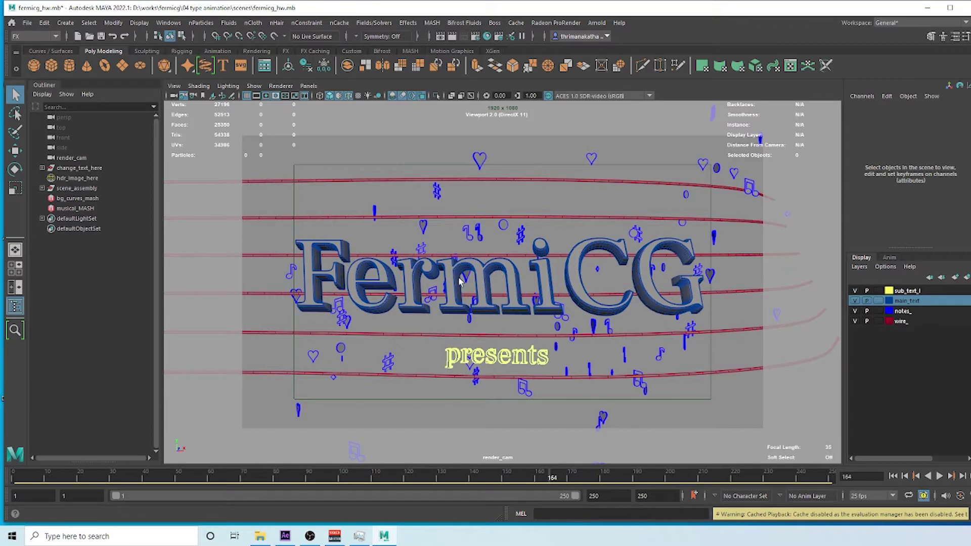
{"action": "left_click", "coordinate": [43, 168]}
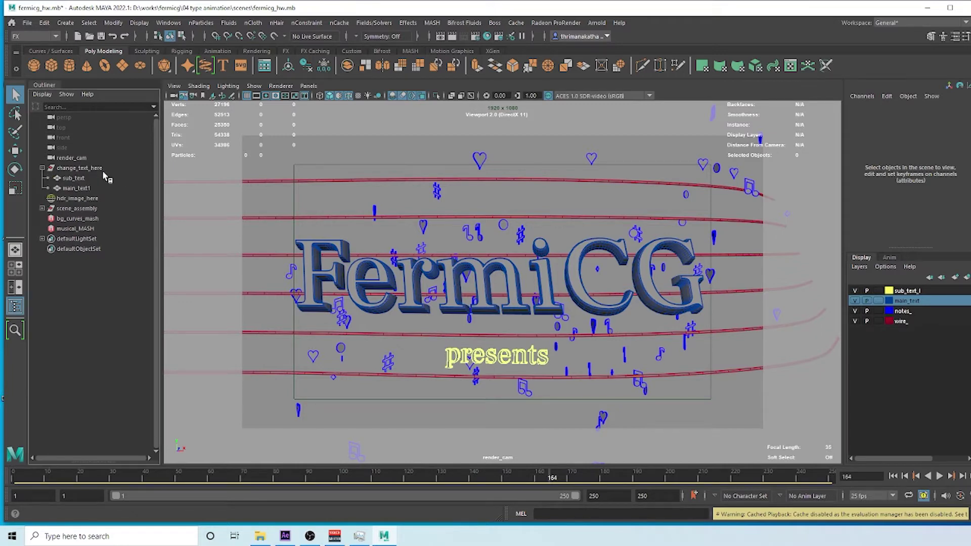
{"action": "left_click", "coordinate": [77, 188]}
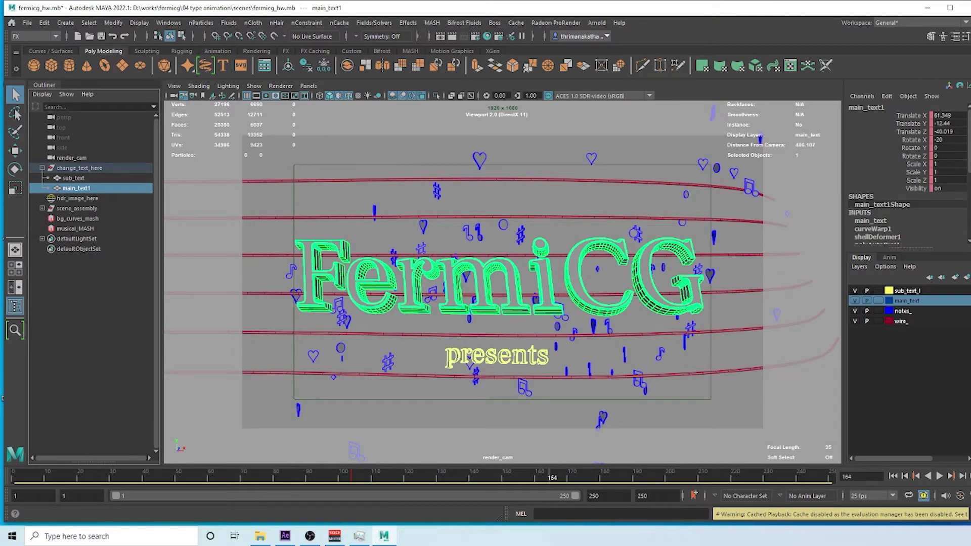
{"action": "key", "text": "ctrl+a"}
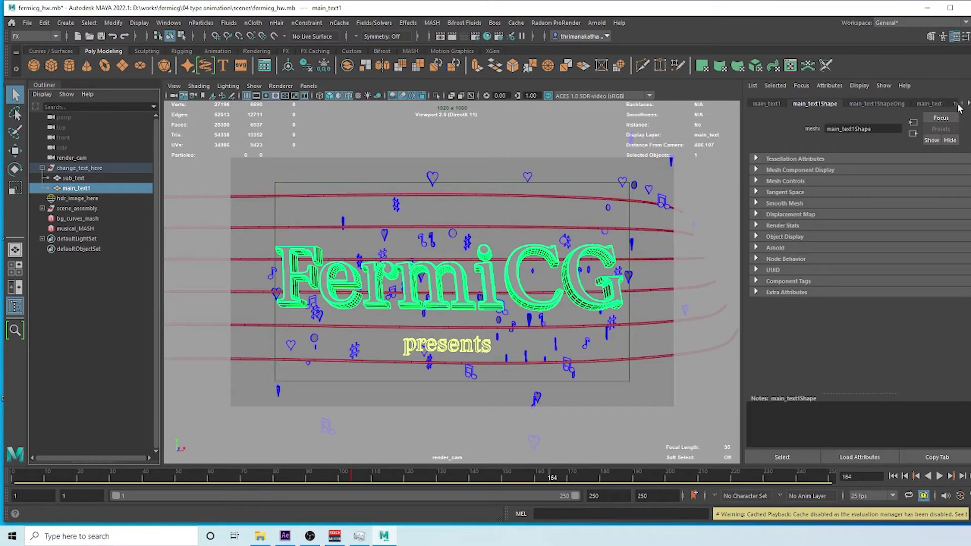
{"action": "left_click", "coordinate": [968, 104]}
{"action": "left_click", "coordinate": [901, 103]}
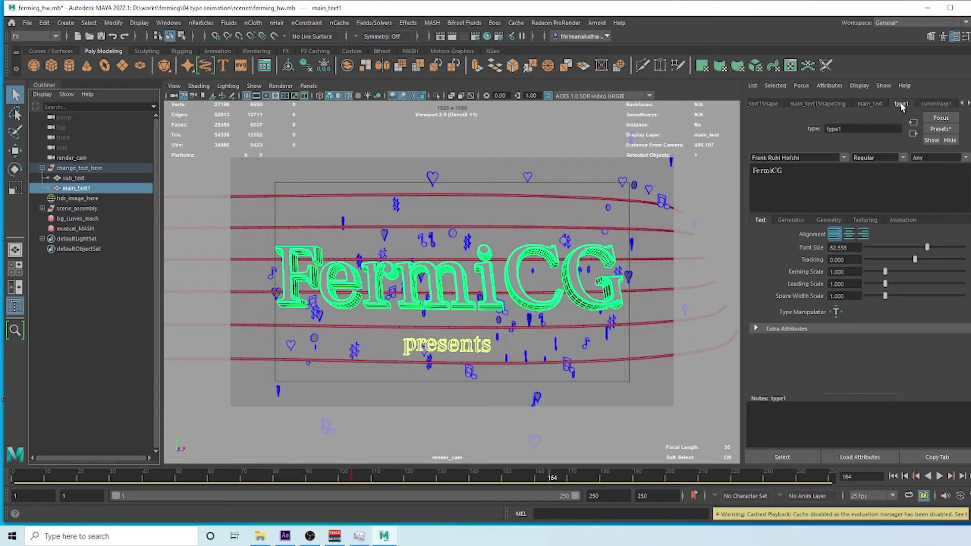
Replace the main text's wording with "any text" and move the timeline to frame 146
{"action": "left_click", "coordinate": [800, 170]}
{"action": "left_click_drag", "start_coordinate": [782, 170], "coordinate": [728, 173]}
{"action": "type", "text": "a"}
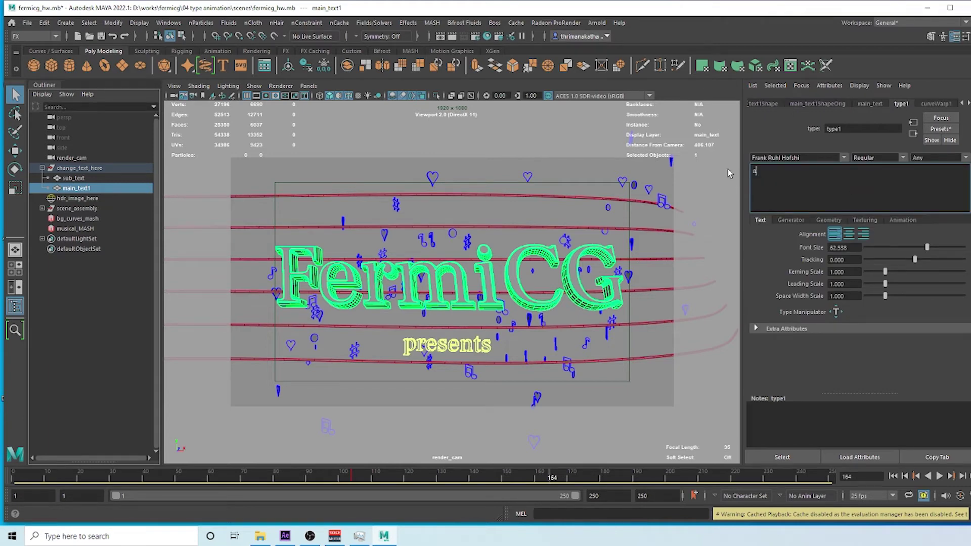
{"action": "type", "text": "ny text"}
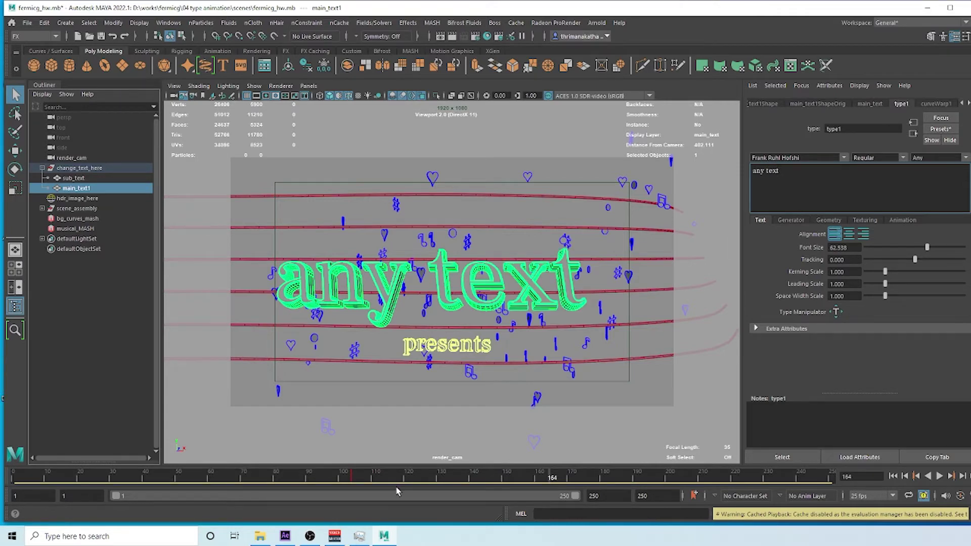
{"action": "left_click_drag", "start_coordinate": [399, 475], "coordinate": [493, 473]}
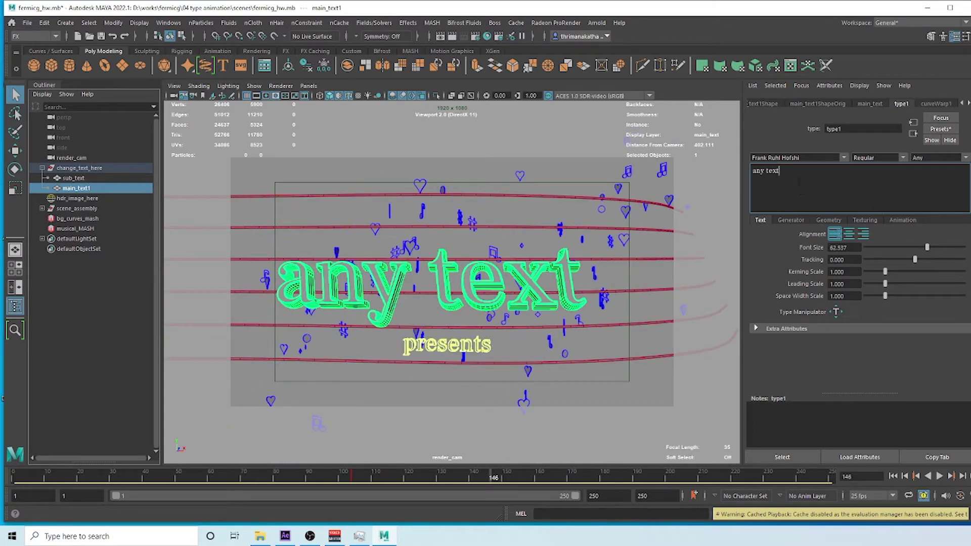
Set the main text's font to DejaVu Sans, its font size to about 47.97 and its alignment to centered
{"action": "left_click", "coordinate": [844, 158]}
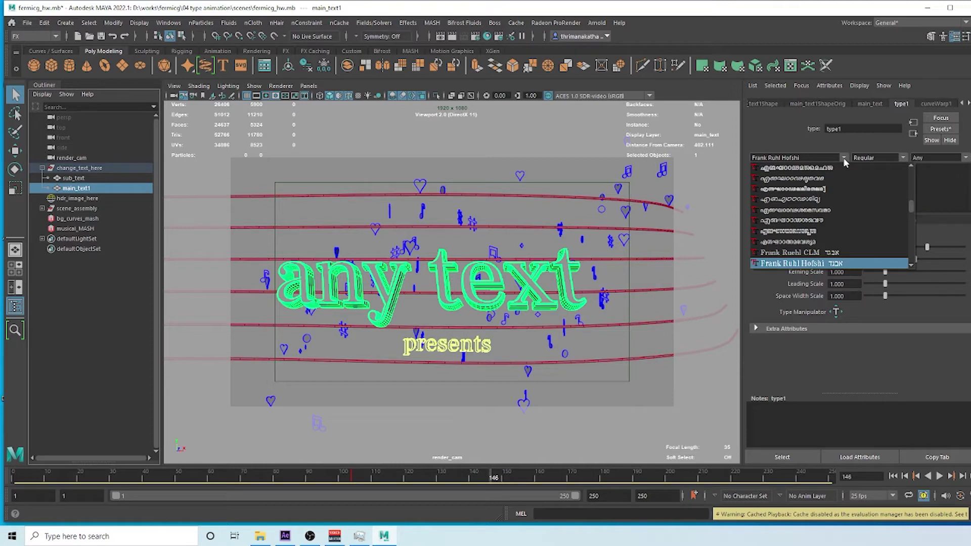
{"action": "scroll", "coordinate": [857, 205], "scroll_direction": "up", "scroll_amount": 3}
{"action": "scroll", "coordinate": [857, 205], "scroll_direction": "up", "scroll_amount": 5}
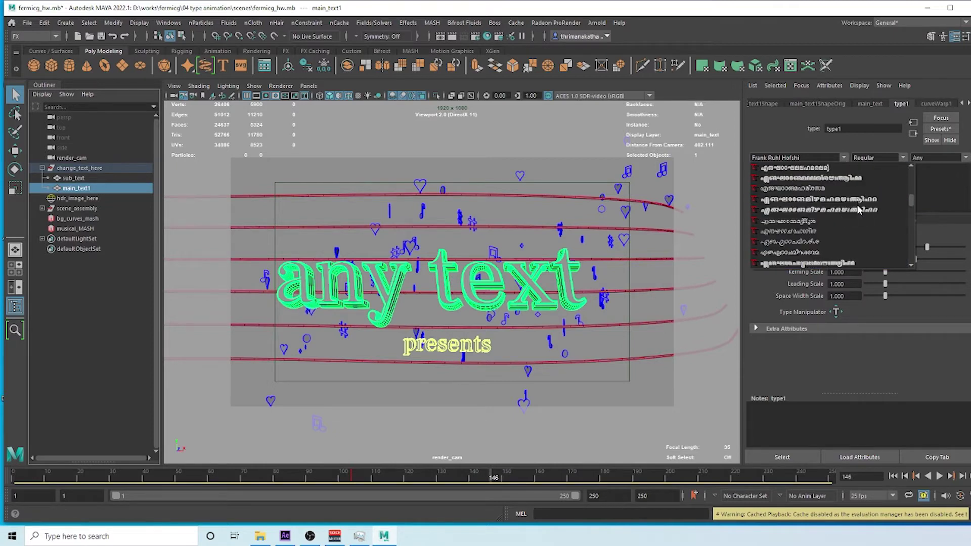
{"action": "scroll", "coordinate": [857, 205], "scroll_direction": "up", "scroll_amount": 10}
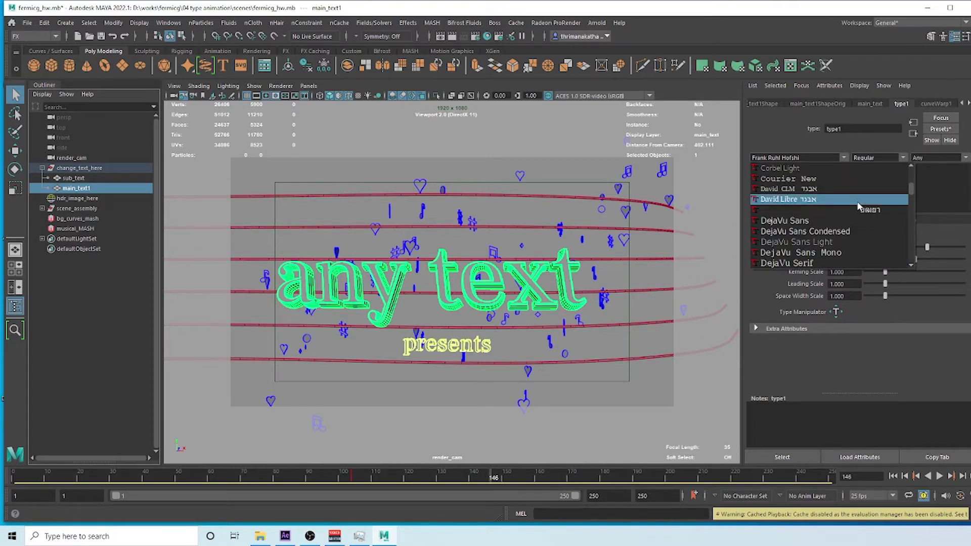
{"action": "left_click", "coordinate": [825, 216]}
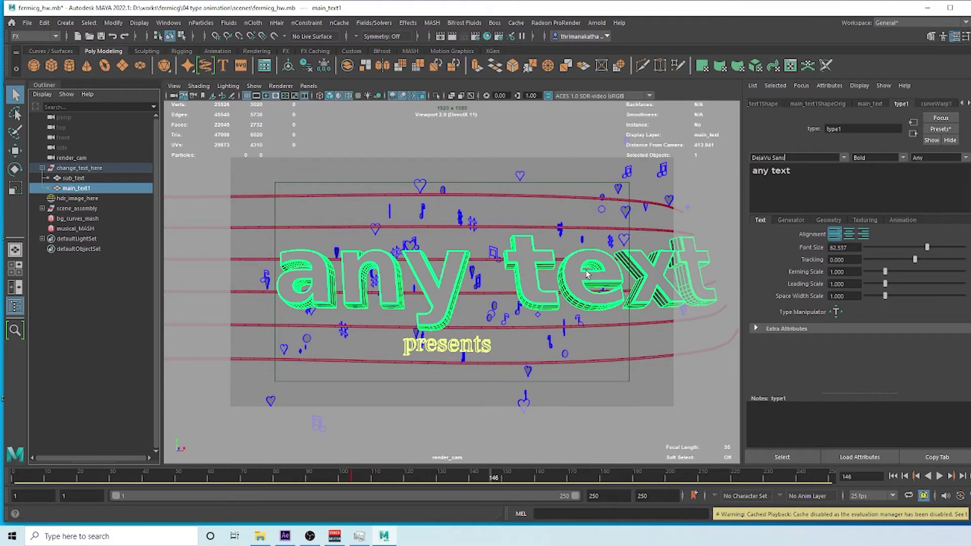
{"action": "left_click", "coordinate": [903, 247]}
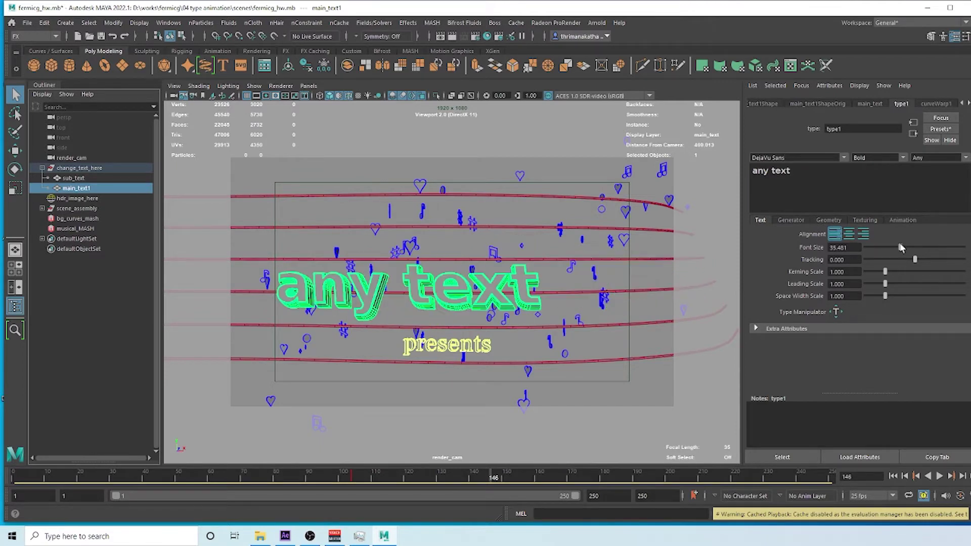
{"action": "left_click", "coordinate": [842, 237]}
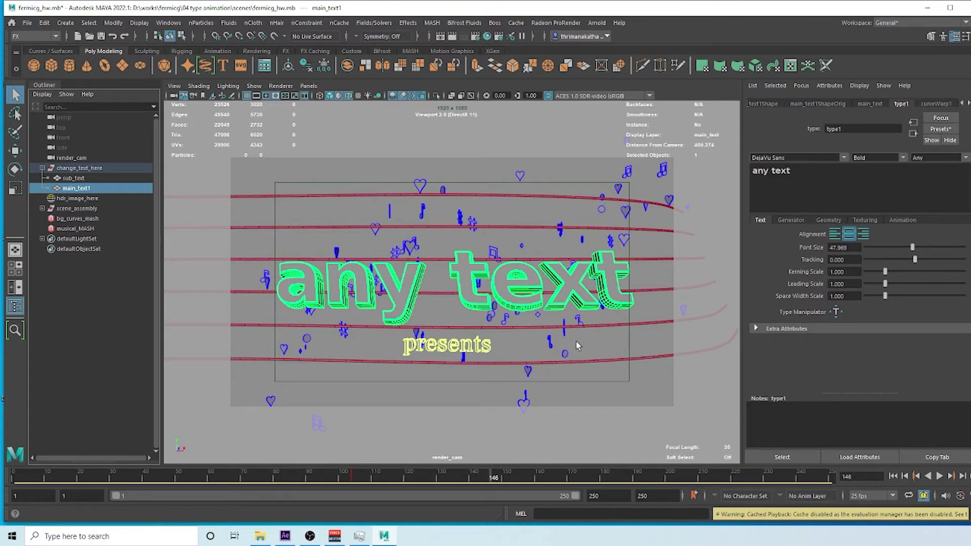
Replace the wording of sub_text with "fonts"
{"action": "left_click", "coordinate": [75, 178]}
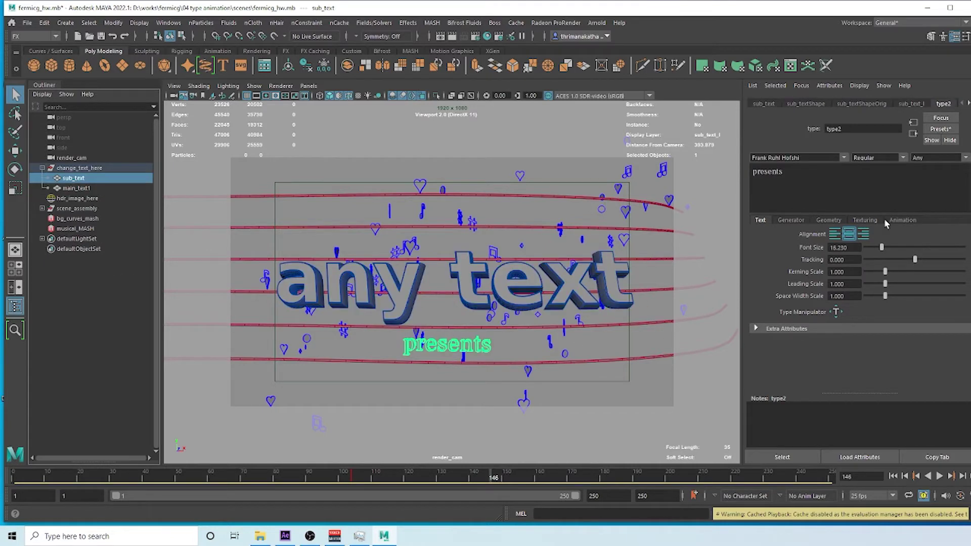
{"action": "left_click_drag", "start_coordinate": [784, 172], "coordinate": [739, 172]}
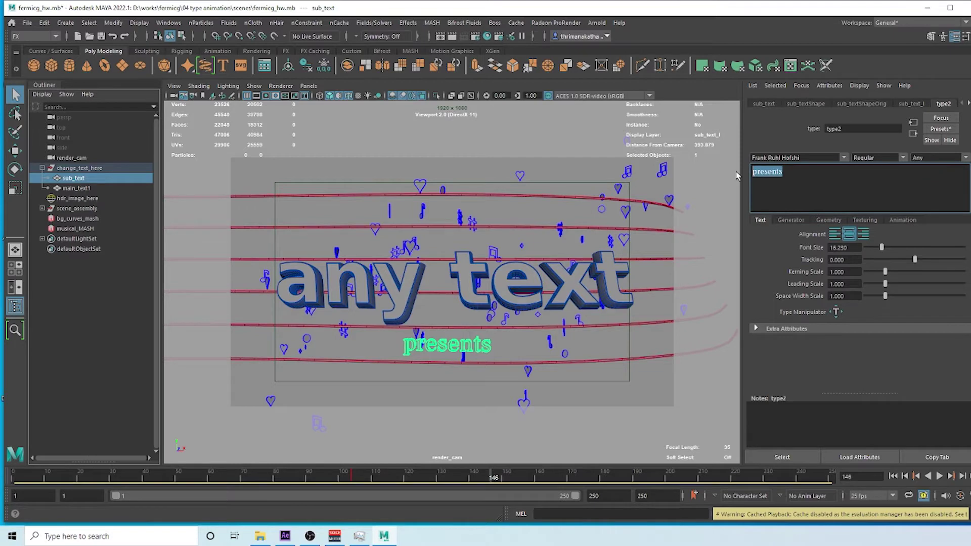
{"action": "type", "text": "fonts"}
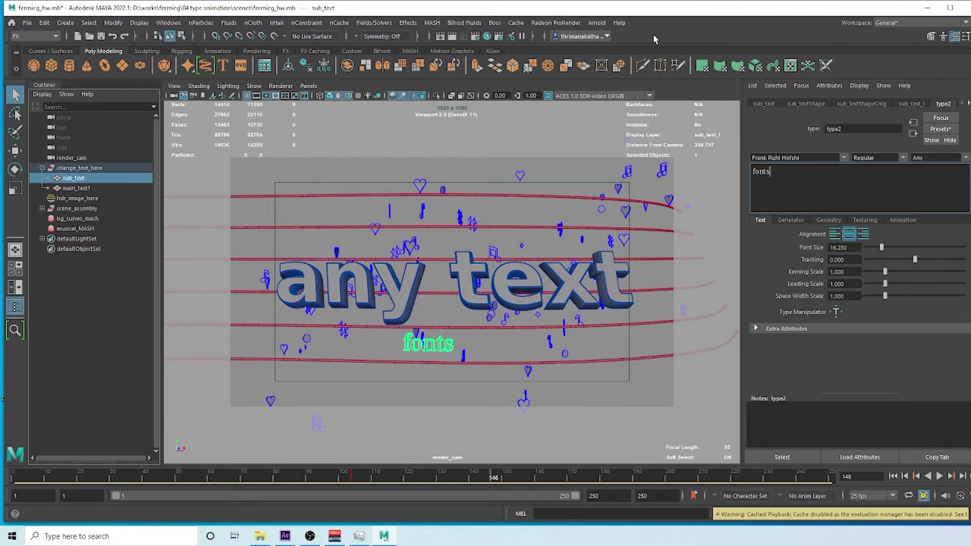
Open the MASH Editor and switch the bg_curves_mash network and its nodes off and on to check their effect
{"action": "left_click", "coordinate": [432, 23]}
{"action": "left_click", "coordinate": [454, 59]}
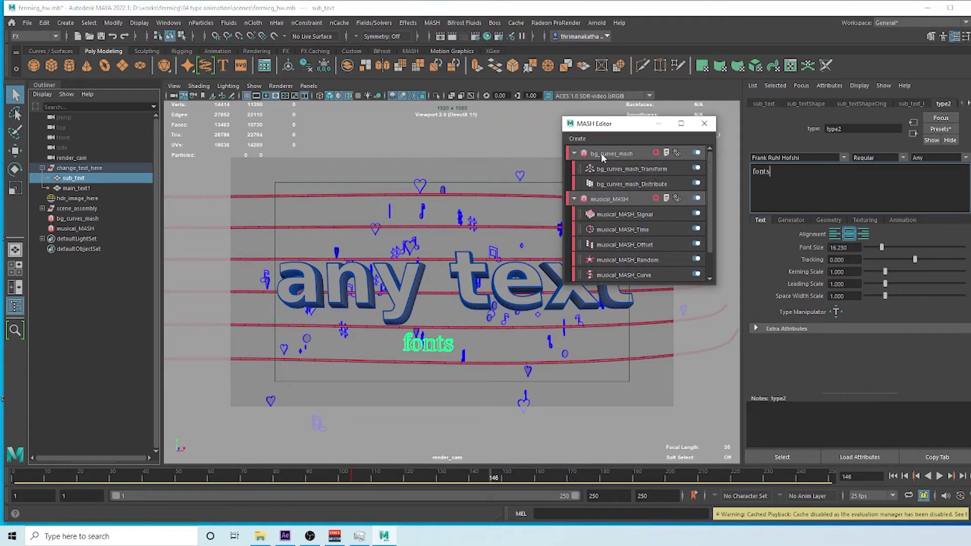
{"action": "left_click", "coordinate": [696, 154]}
{"action": "left_click", "coordinate": [697, 153]}
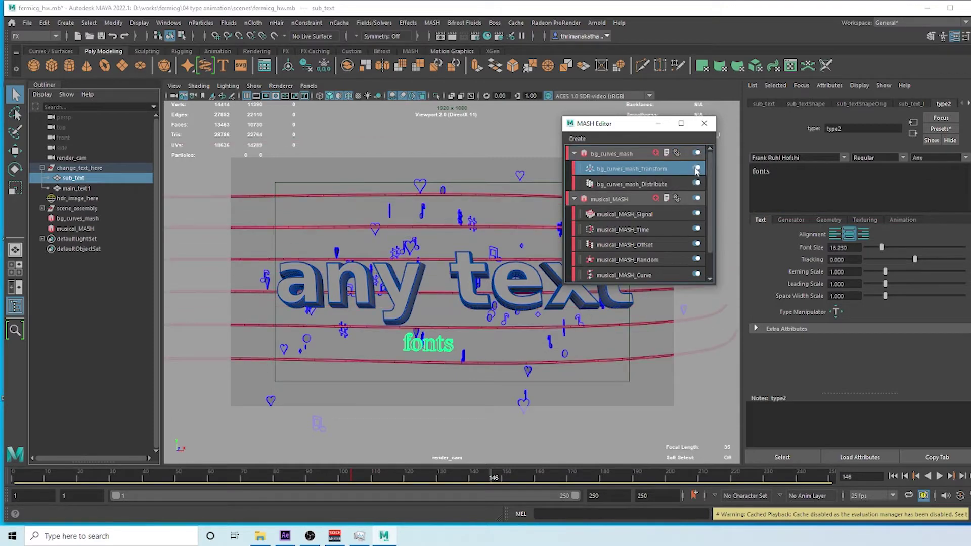
{"action": "double_click", "coordinate": [696, 183]}
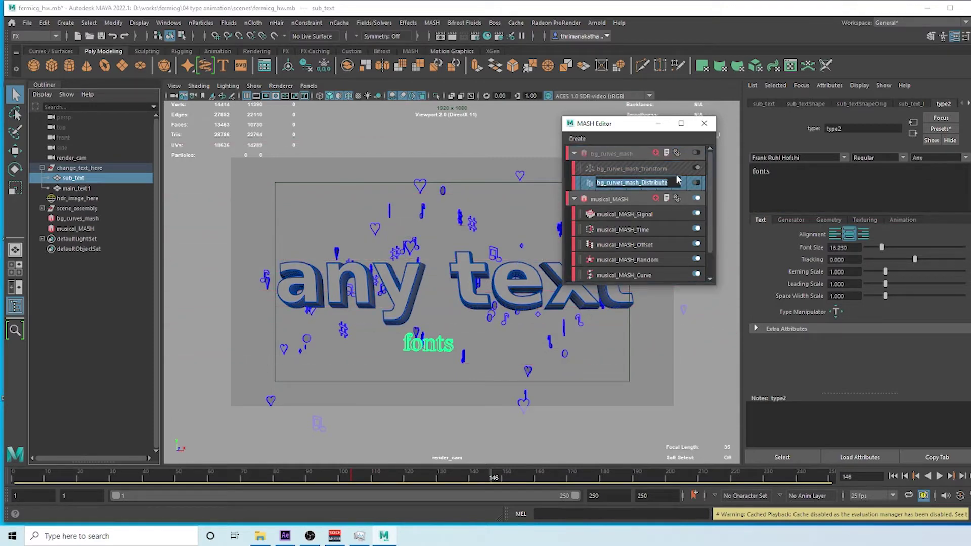
{"action": "left_click", "coordinate": [697, 183]}
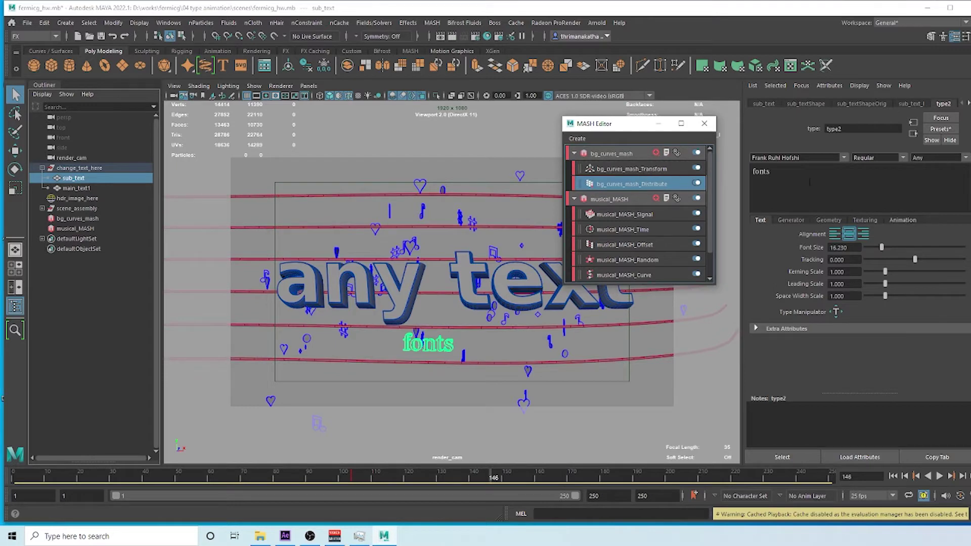
Set the number of points in bg_curves_mash_Distribute to 9 and try out its Scale Y and Scale X values
{"action": "double_click", "coordinate": [624, 183]}
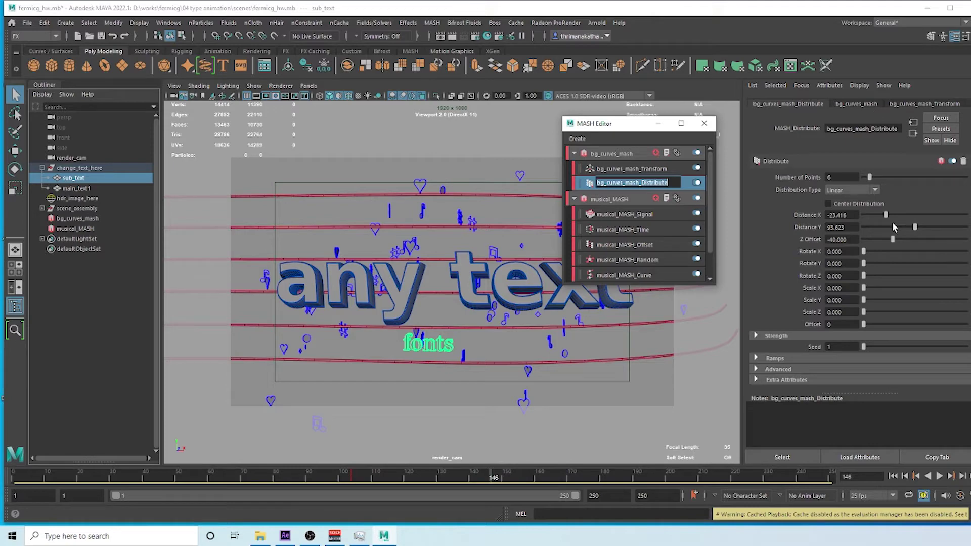
{"action": "mouse_move", "coordinate": [870, 177]}
{"action": "left_mouse_down"}
{"action": "mouse_move", "coordinate": [915, 178]}
{"action": "mouse_move", "coordinate": [874, 189]}
{"action": "left_mouse_up"}
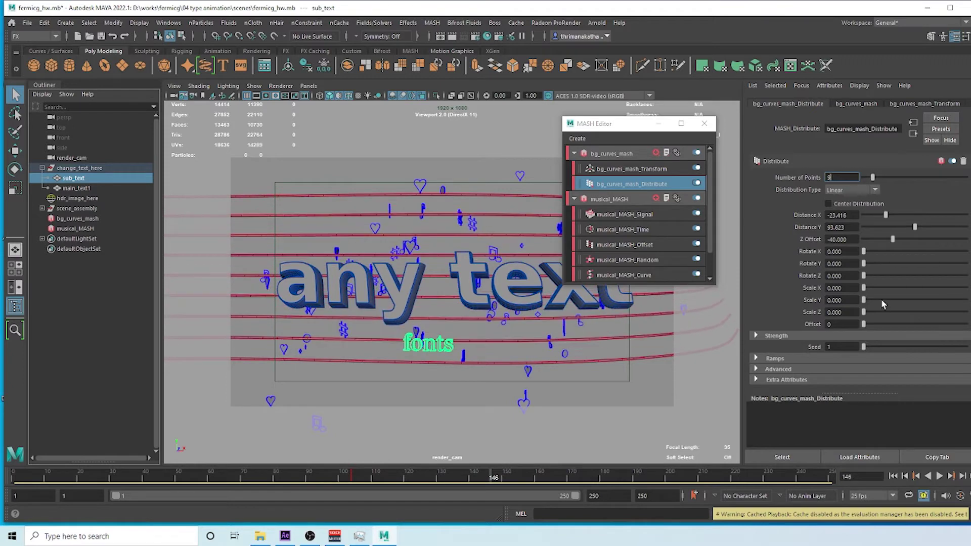
{"action": "left_click_drag", "start_coordinate": [864, 300], "coordinate": [832, 325]}
{"action": "left_click_drag", "start_coordinate": [864, 290], "coordinate": [847, 304]}
View the nodes that can be added to bg_curves_mash, and close the MASH Editor
{"action": "left_click", "coordinate": [656, 153]}
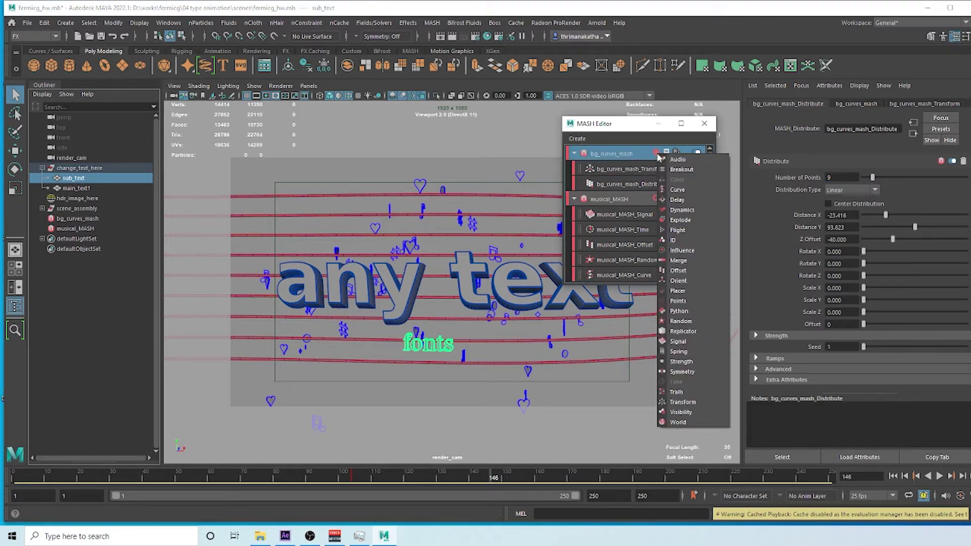
{"action": "left_click", "coordinate": [632, 132]}
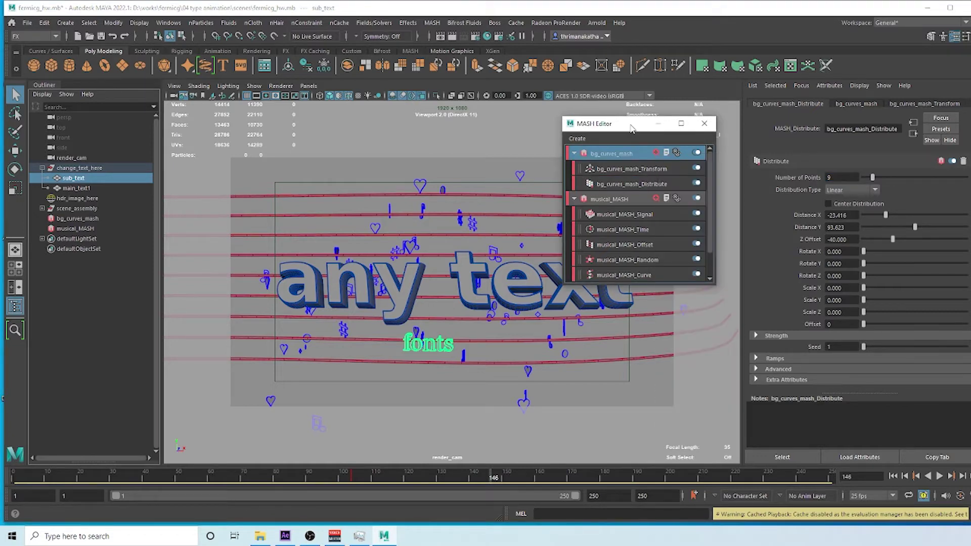
{"action": "left_click", "coordinate": [705, 128]}
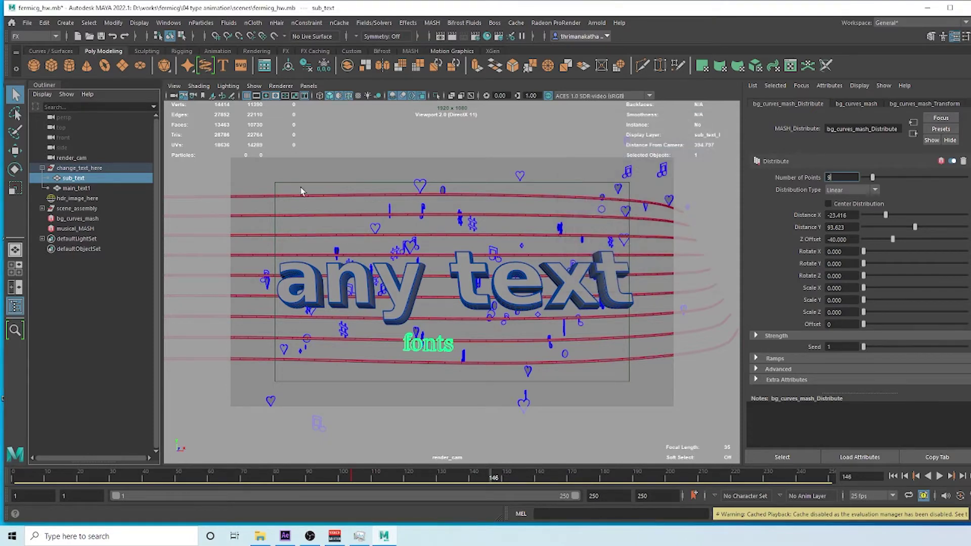
Start a new empty scene
{"action": "left_click", "coordinate": [28, 24]}
{"action": "left_click", "coordinate": [50, 43]}
{"action": "left_click", "coordinate": [640, 270]}
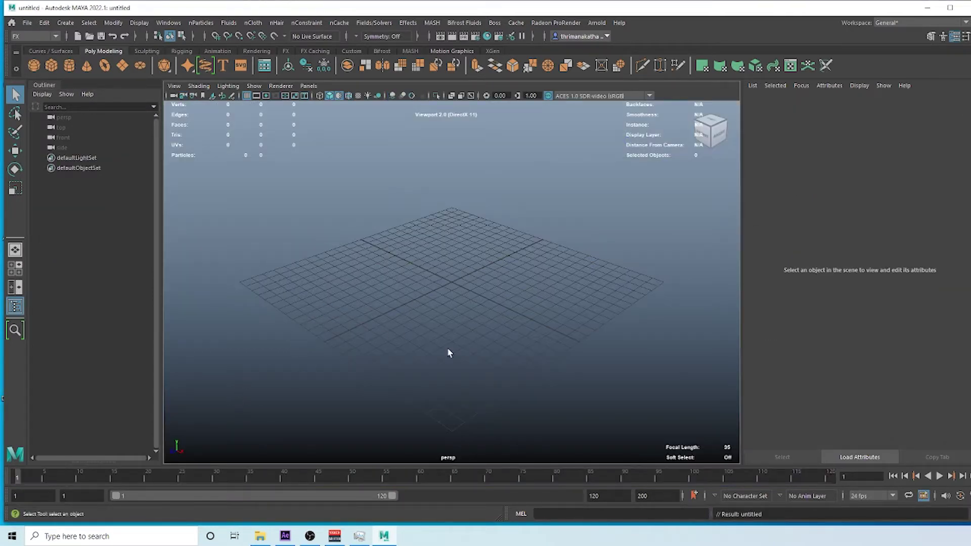
Draw an S-shaped EP curve with four edit points in the top view, and complete it in the perspective view
{"action": "left_click", "coordinate": [61, 51]}
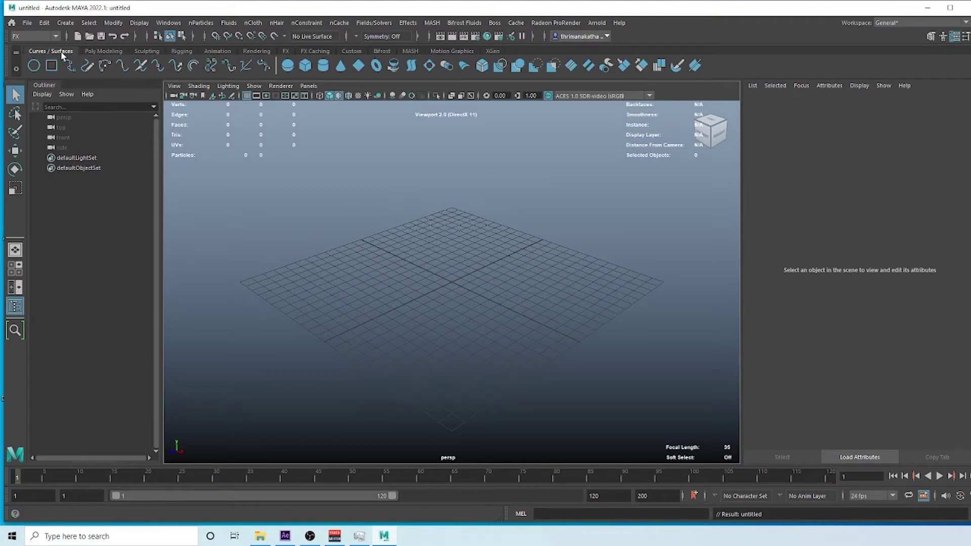
{"action": "key", "text": "space"}
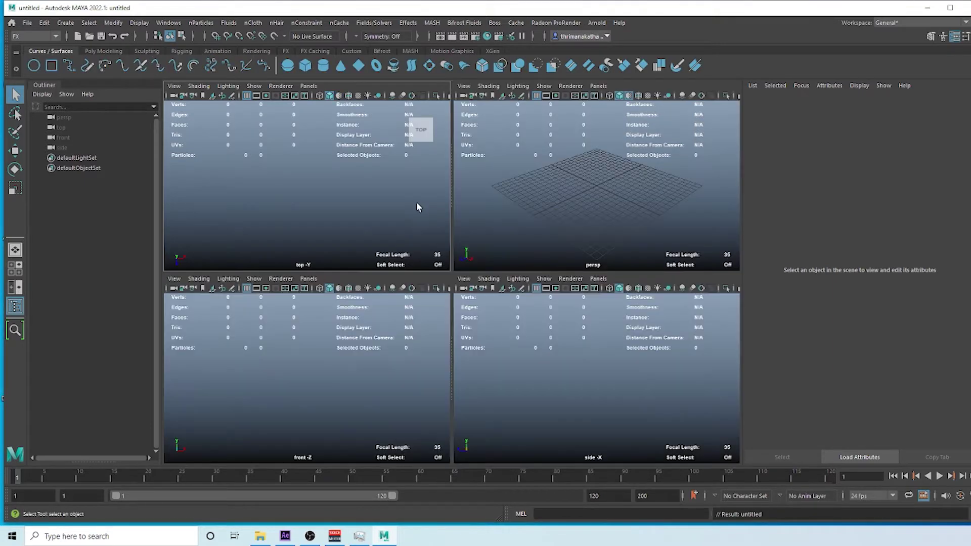
{"action": "key", "text": "space"}
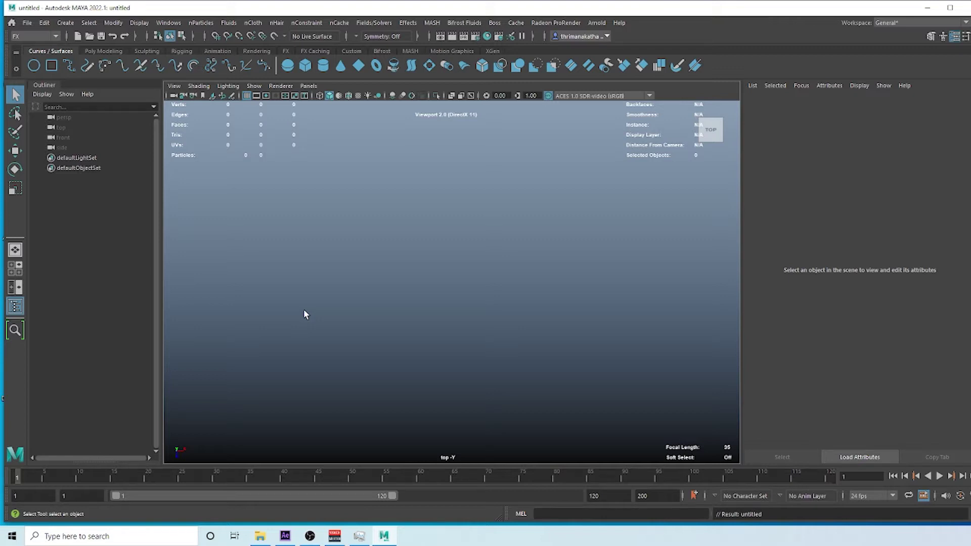
{"action": "left_click", "coordinate": [76, 66]}
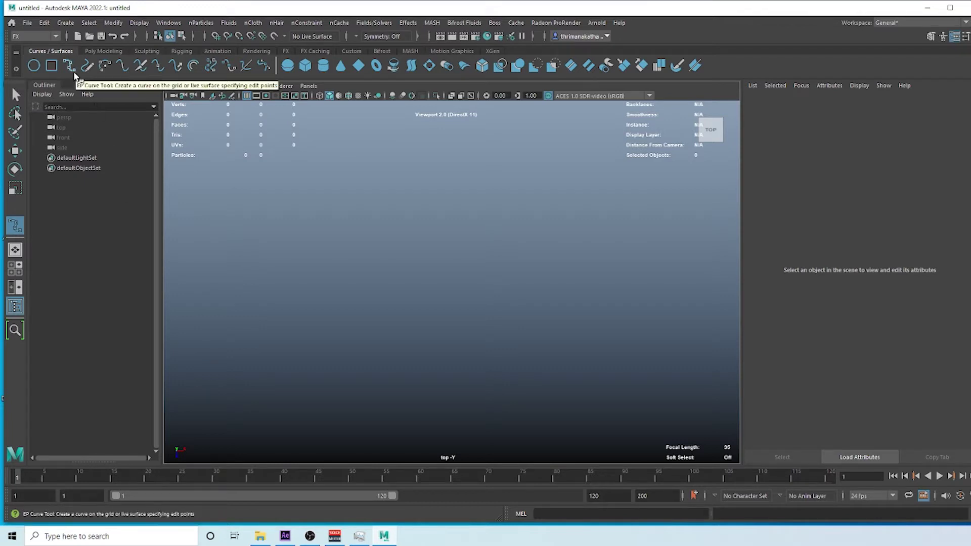
{"action": "left_click", "coordinate": [223, 374]}
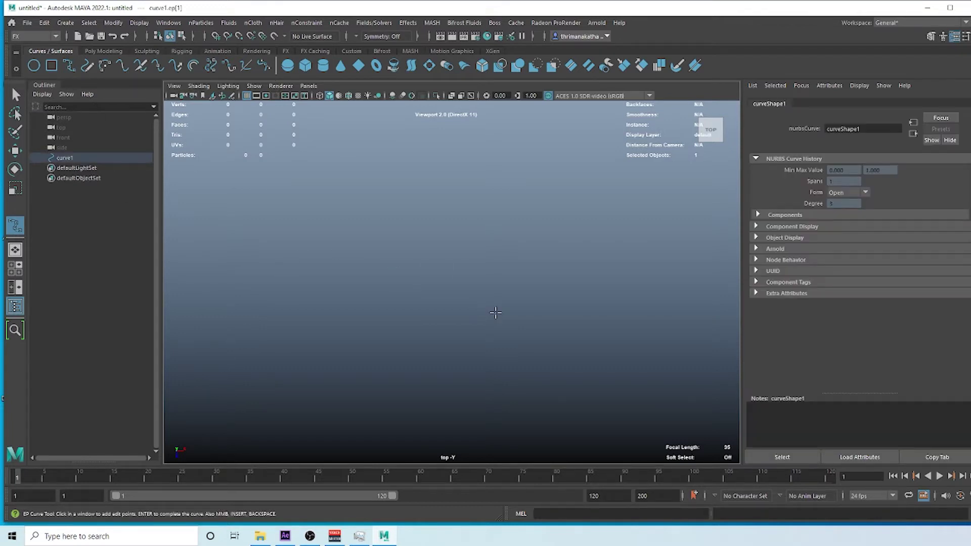
{"action": "left_click", "coordinate": [696, 208]}
{"action": "left_click", "coordinate": [337, 212]}
{"action": "key", "text": "space"}
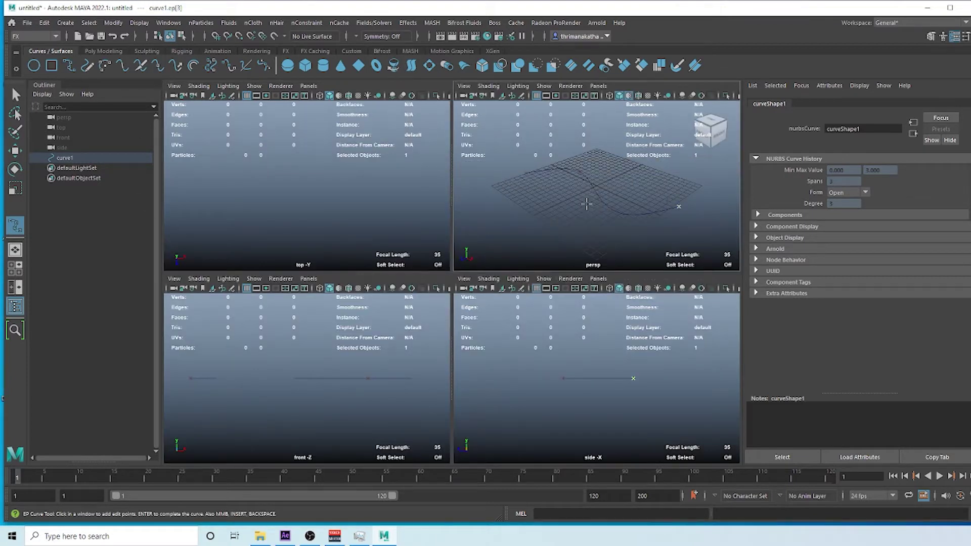
{"action": "key", "text": "space"}
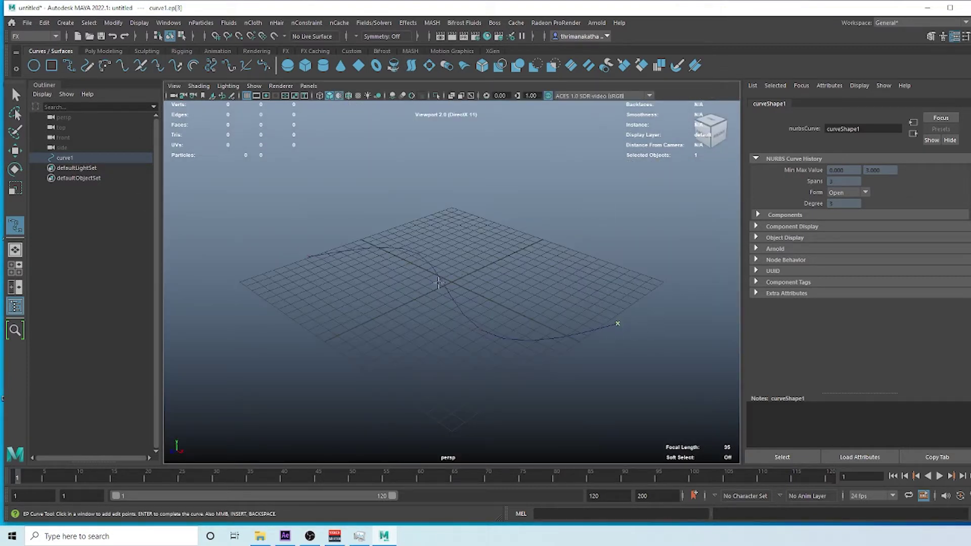
{"action": "key", "text": "Return"}
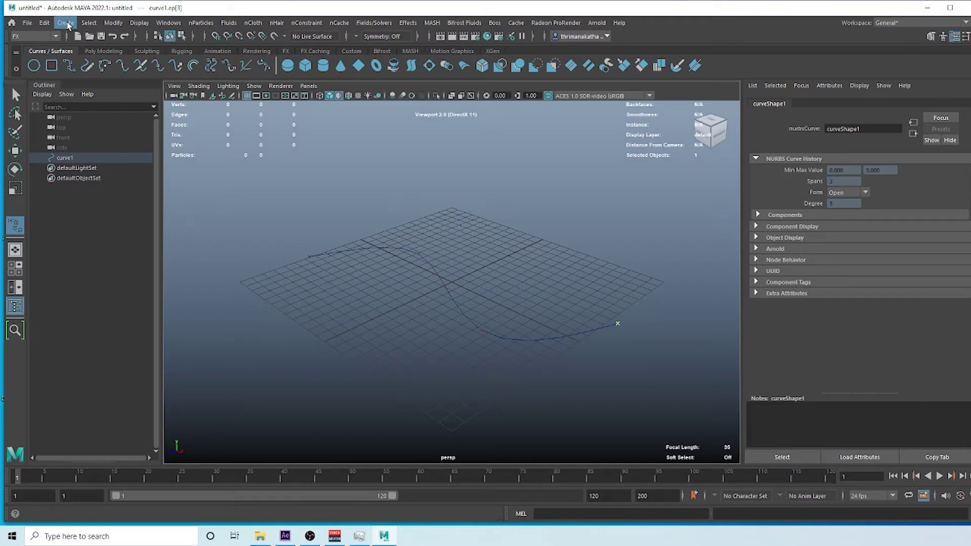
Convert the NURBS curve to a Bezier curve and display its control vertices
{"action": "left_click", "coordinate": [113, 23]}
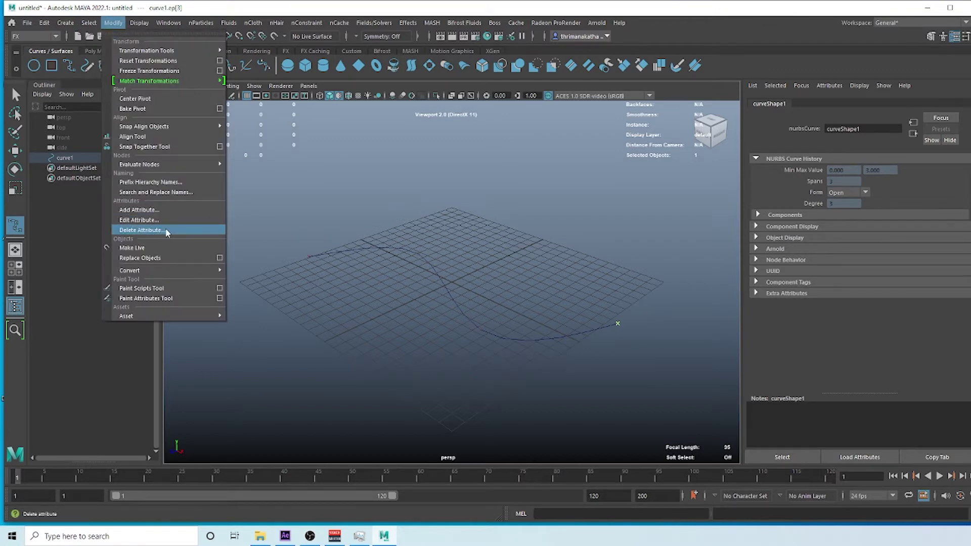
{"action": "mouse_move", "coordinate": [169, 273]}
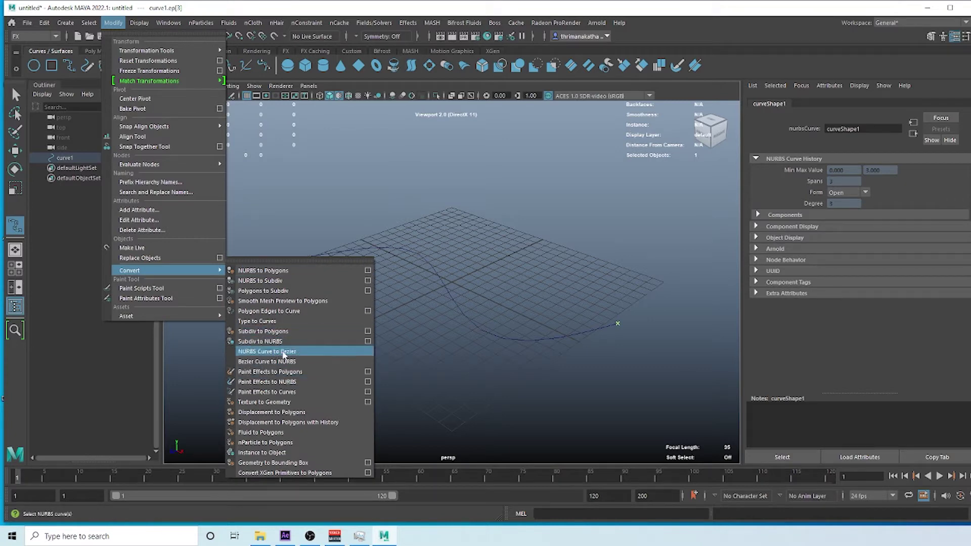
{"action": "left_click", "coordinate": [279, 352]}
{"action": "right_click_drag", "start_coordinate": [431, 265], "coordinate": [387, 254]}
Move the two middle anchors of the Bezier curve to reshape its bends, and deselect the curve
{"action": "left_click_drag", "start_coordinate": [445, 308], "coordinate": [514, 320], "text": "alt"}
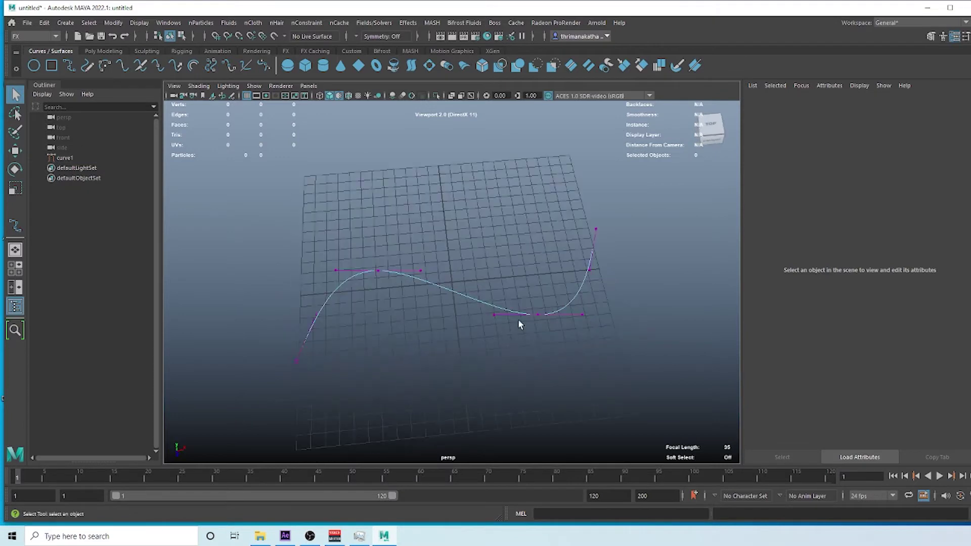
{"action": "left_click", "coordinate": [536, 315]}
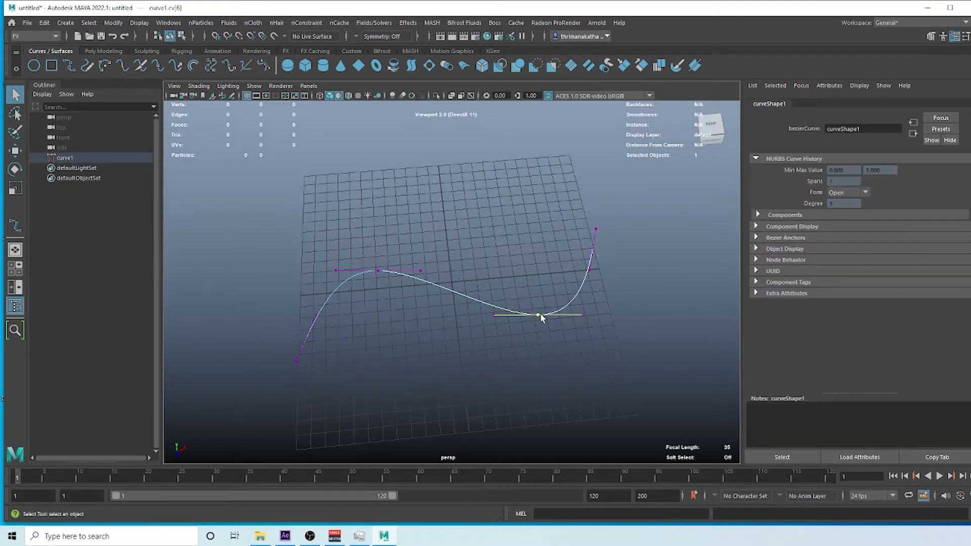
{"action": "key", "text": "w"}
{"action": "left_click_drag", "start_coordinate": [546, 358], "coordinate": [547, 343]}
{"action": "left_click", "coordinate": [378, 272]}
{"action": "left_click_drag", "start_coordinate": [380, 314], "coordinate": [516, 289]}
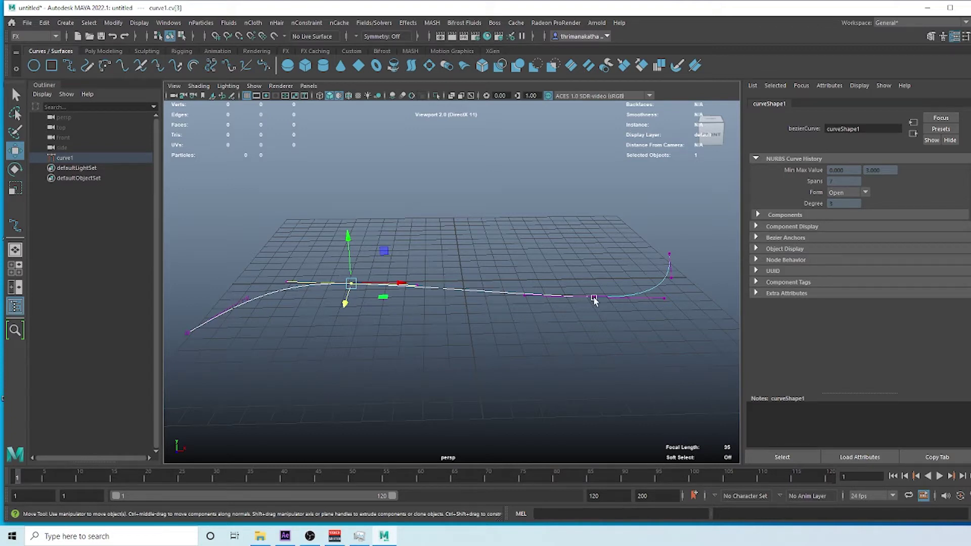
{"action": "left_click", "coordinate": [233, 188]}
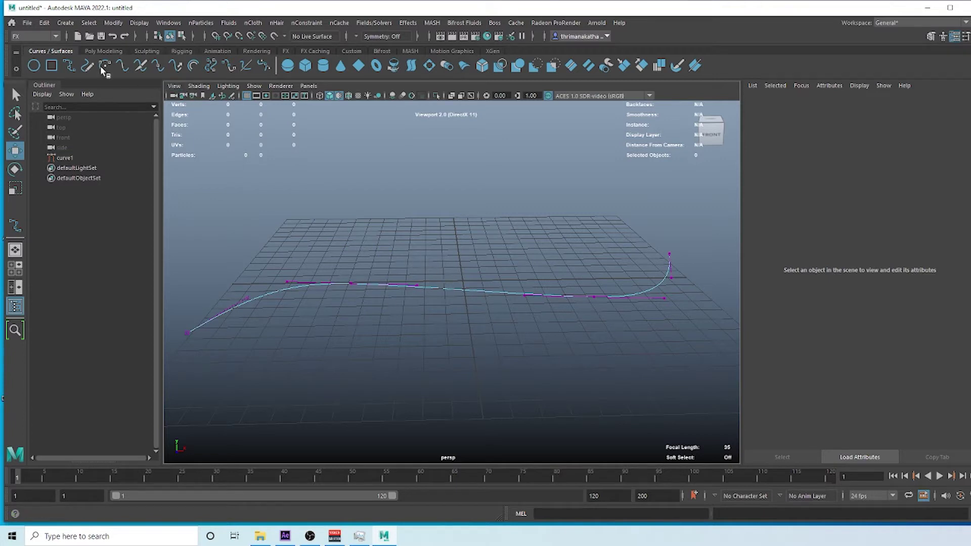
Switch to the Modeling menu set and get the defaultPaint brush from the Airbrush folder of the Paint Effects examples
{"action": "left_click", "coordinate": [49, 37]}
{"action": "left_click", "coordinate": [31, 48]}
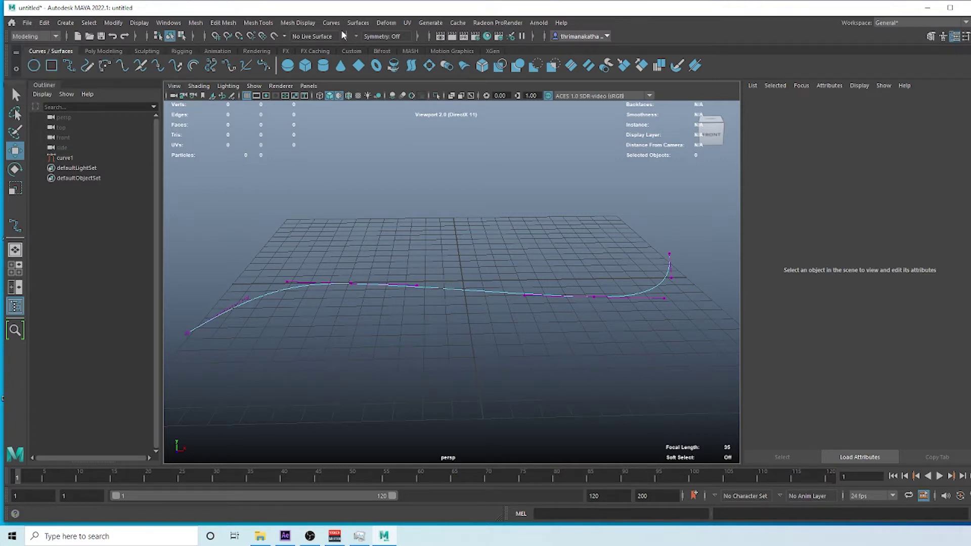
{"action": "left_click", "coordinate": [430, 22]}
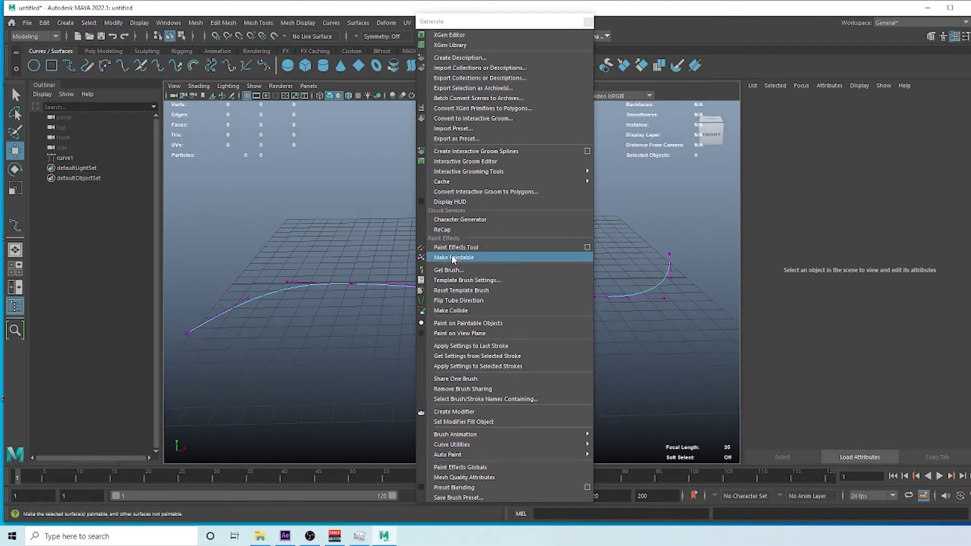
{"action": "left_click", "coordinate": [451, 270]}
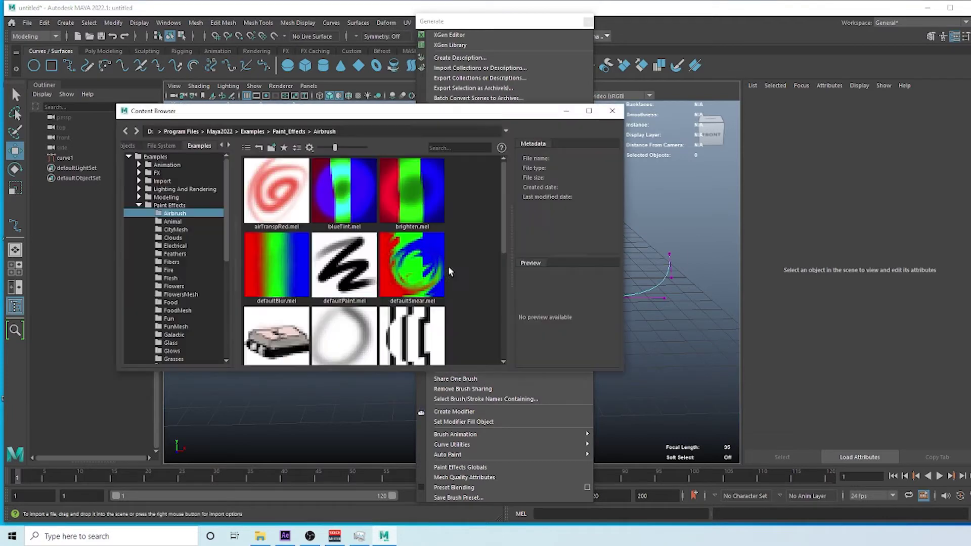
{"action": "left_click", "coordinate": [354, 267]}
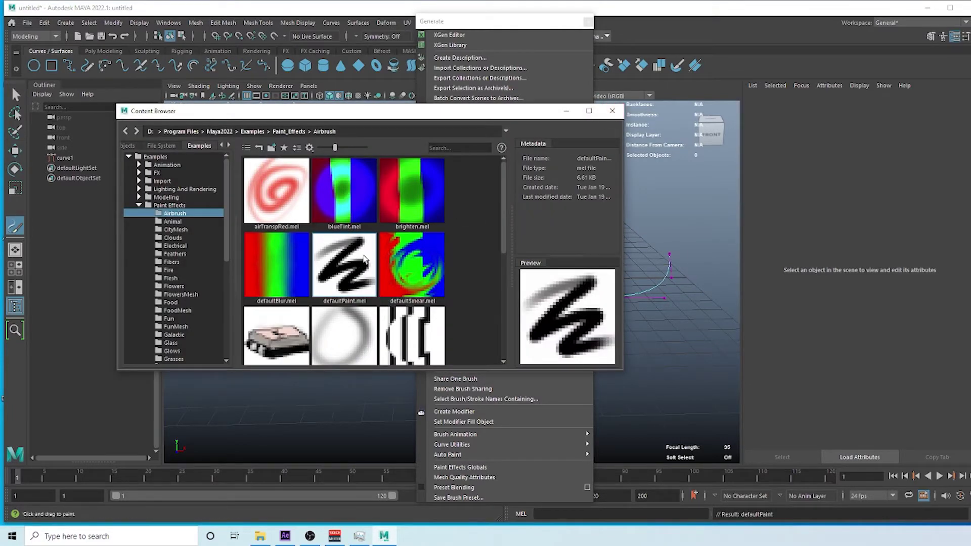
{"action": "left_click", "coordinate": [613, 114]}
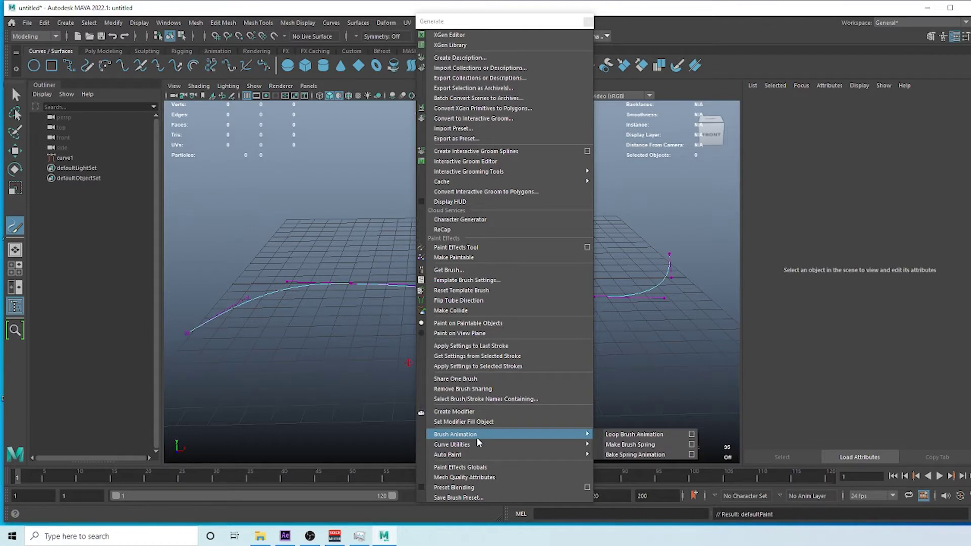
Attach the Paint Effects brush to curve1, return to the Select Tool and close the detached Generate menu
{"action": "mouse_move", "coordinate": [482, 447]}
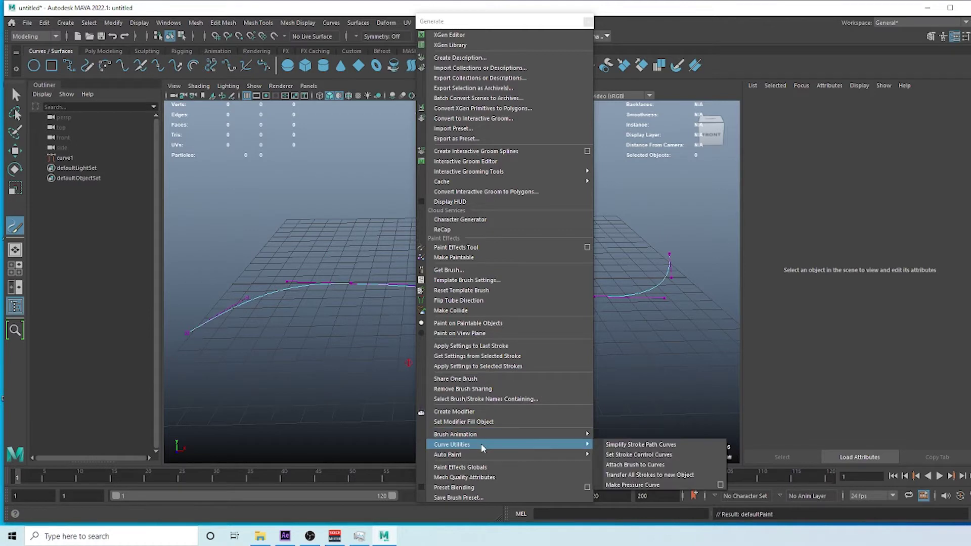
{"action": "left_click", "coordinate": [645, 467]}
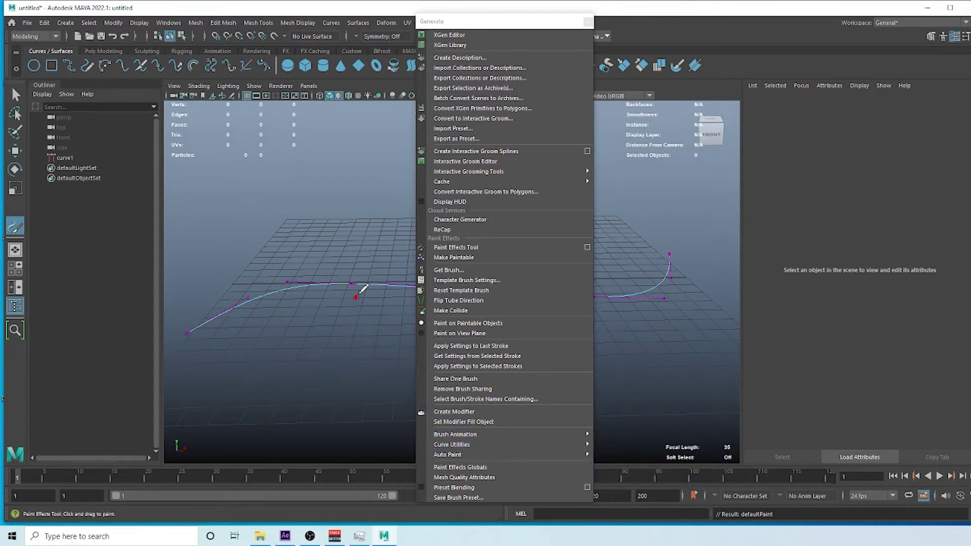
{"action": "left_click", "coordinate": [66, 157]}
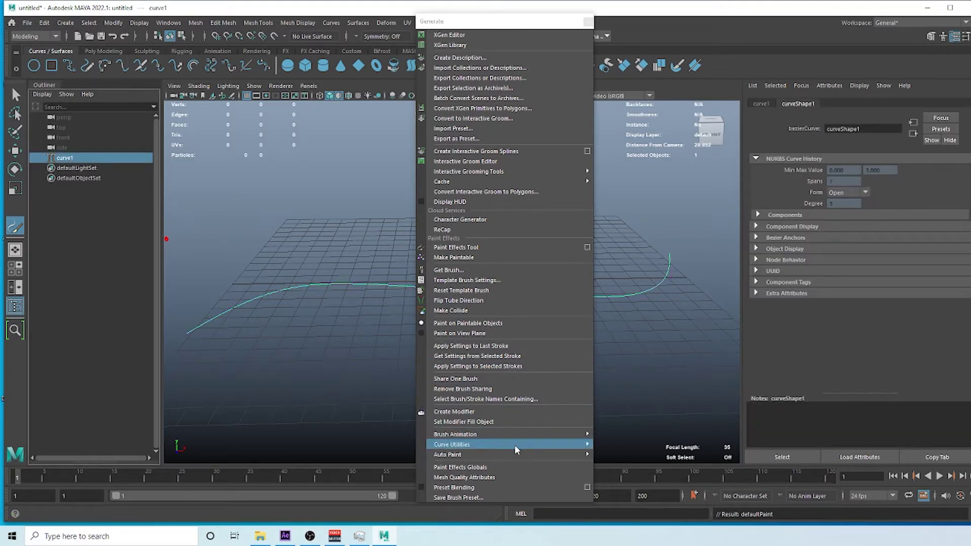
{"action": "mouse_move", "coordinate": [517, 445]}
{"action": "left_click", "coordinate": [634, 468]}
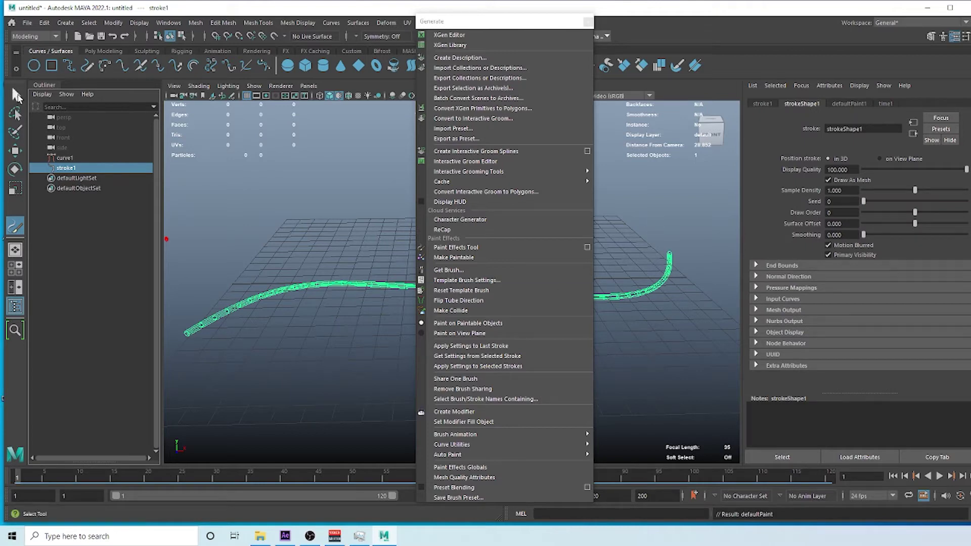
{"action": "left_click", "coordinate": [15, 94]}
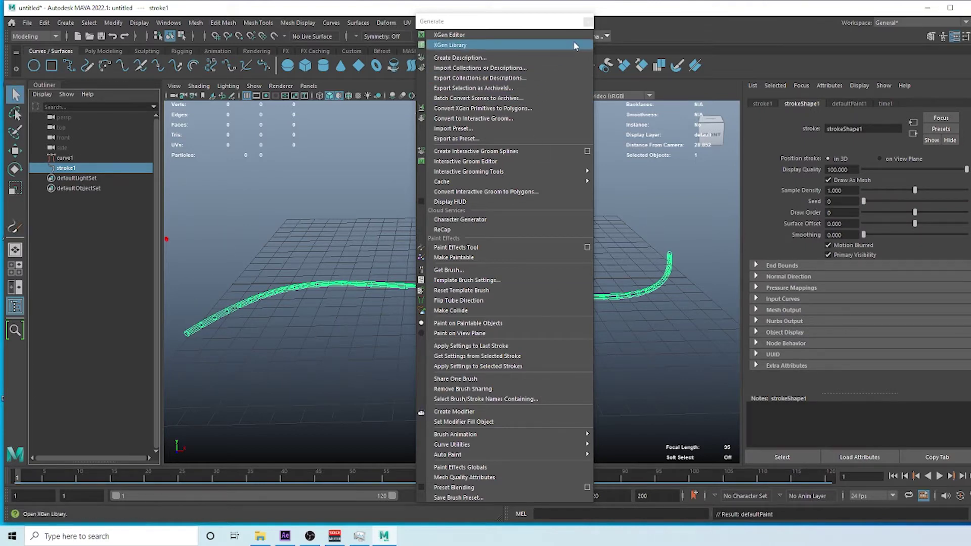
{"action": "left_click", "coordinate": [587, 22]}
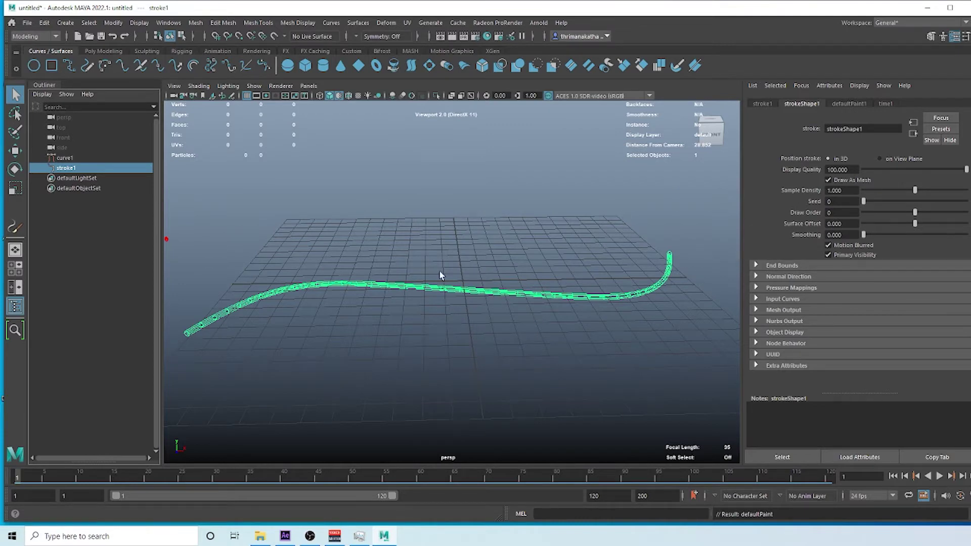
Set the defaultPaint1 brush type to Mesh and its Global Scale to 2
{"action": "left_click", "coordinate": [851, 103]}
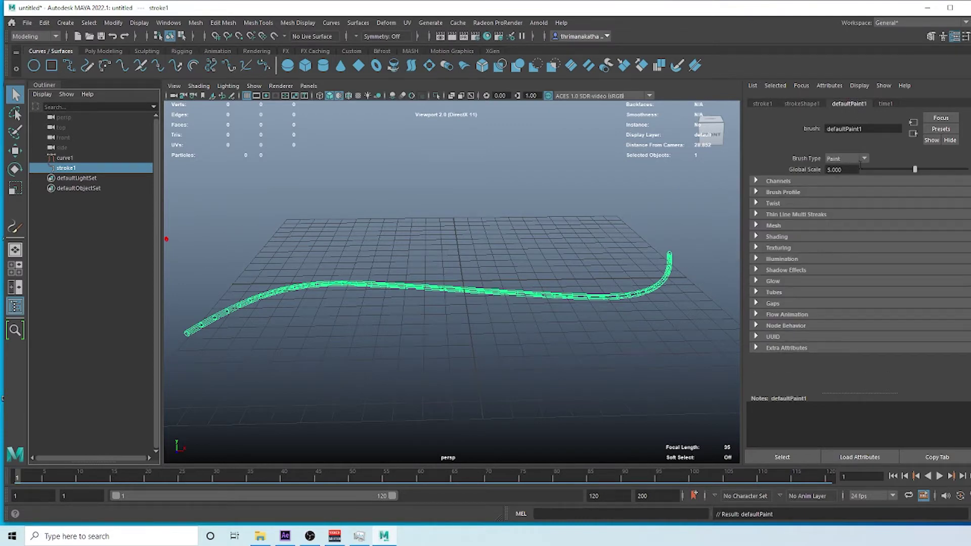
{"action": "left_click", "coordinate": [865, 159]}
{"action": "left_click", "coordinate": [842, 221]}
{"action": "mouse_move", "coordinate": [914, 168]}
{"action": "left_mouse_down"}
{"action": "mouse_move", "coordinate": [874, 169]}
{"action": "mouse_move", "coordinate": [934, 169]}
{"action": "mouse_move", "coordinate": [896, 173]}
{"action": "left_mouse_up"}
{"action": "double_click", "coordinate": [842, 170]}
{"action": "type", "text": "2"}
{"action": "key", "text": "Return"}
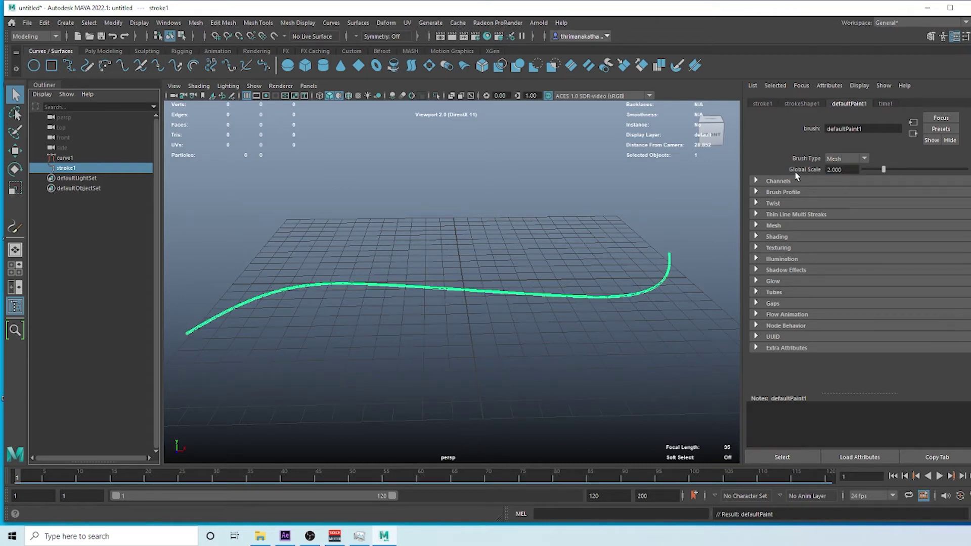
Show the End Bounds of strokeShape1 and try out the Max Clip value, bringing it back to 1
{"action": "left_click", "coordinate": [795, 105]}
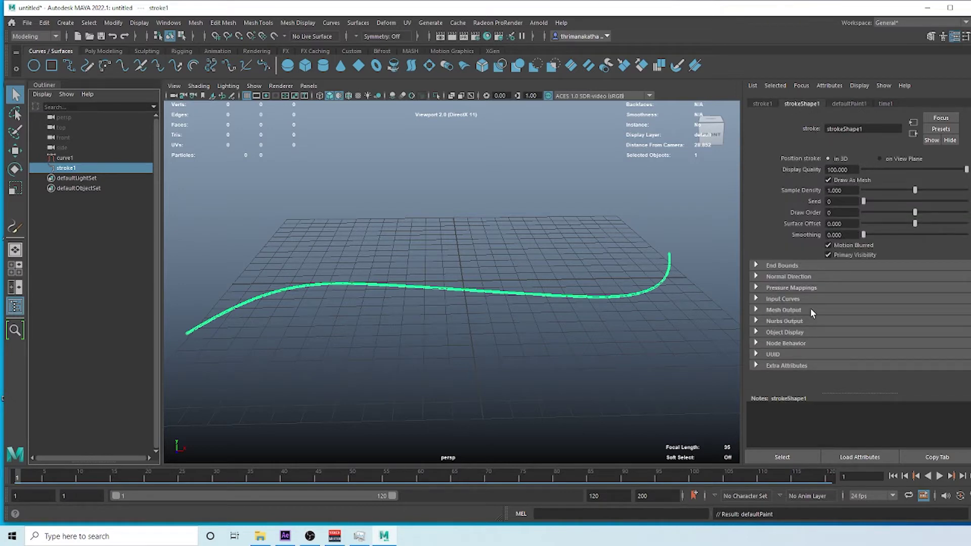
{"action": "left_click", "coordinate": [784, 266]}
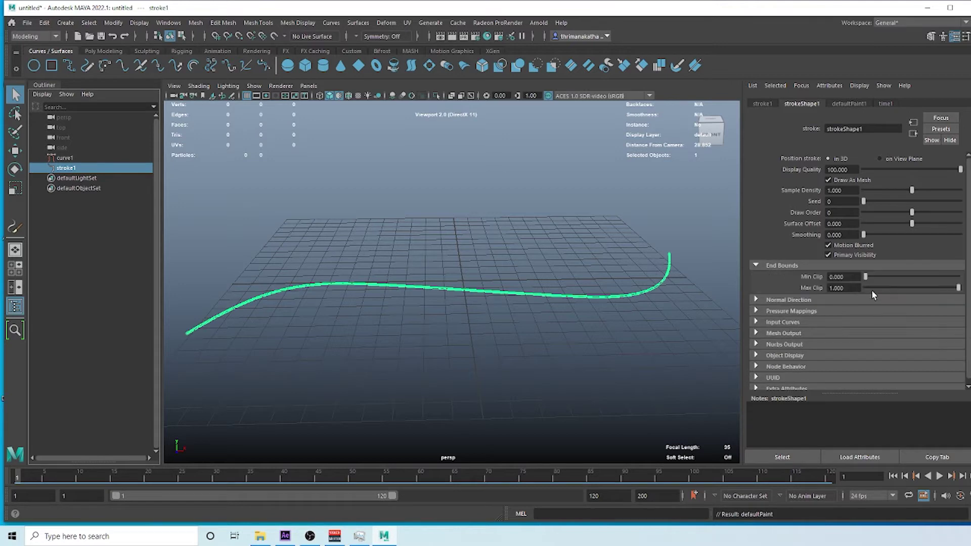
{"action": "mouse_move", "coordinate": [962, 295]}
{"action": "left_mouse_down"}
{"action": "mouse_move", "coordinate": [869, 291]}
{"action": "mouse_move", "coordinate": [959, 288]}
{"action": "left_mouse_up"}
Extend the playback range and set its end time to frame 250
{"action": "left_click_drag", "start_coordinate": [395, 496], "coordinate": [576, 495]}
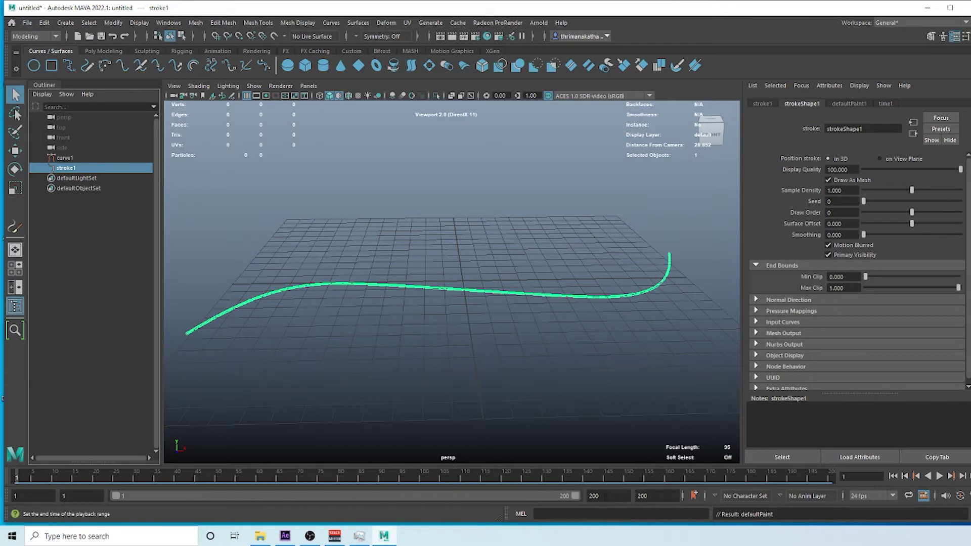
{"action": "double_click", "coordinate": [594, 496]}
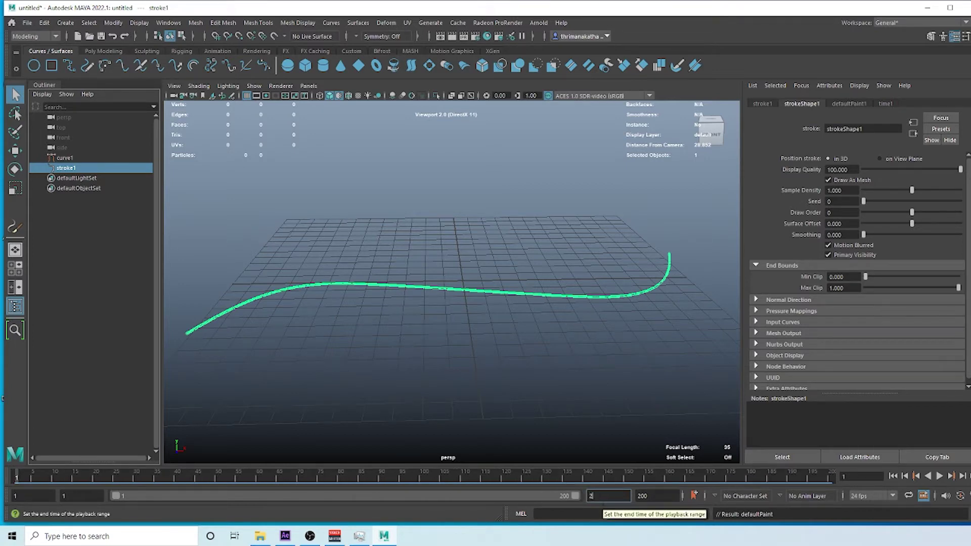
{"action": "key", "text": "Return"}
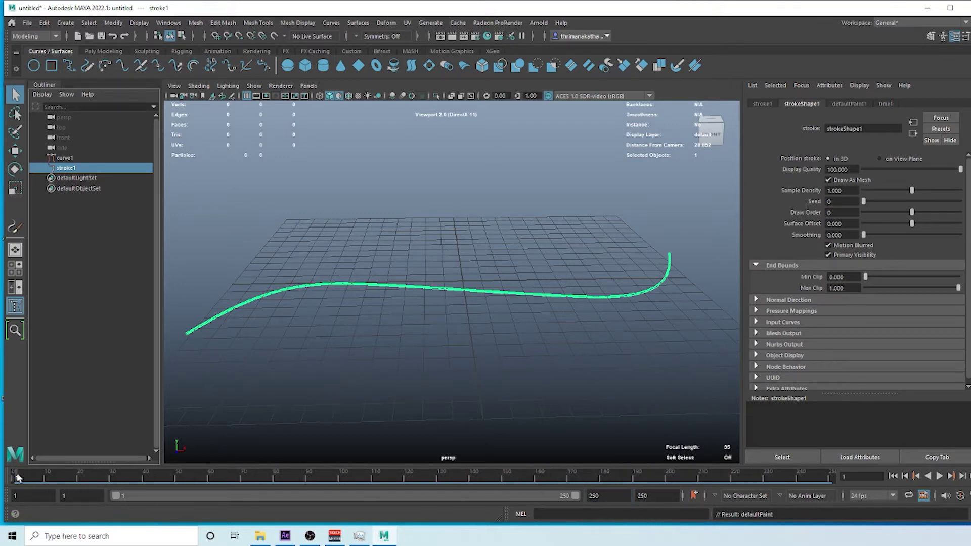
Advance playback to frame 100 and set a keyframe on strokeShape1's Max Clip at 1
{"action": "key", "text": "alt+v"}
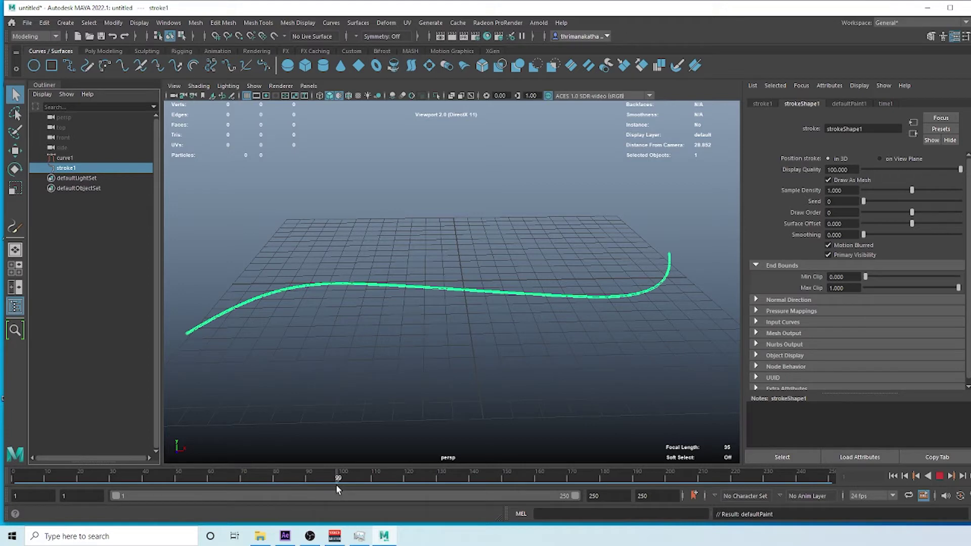
{"action": "key", "text": "alt+v"}
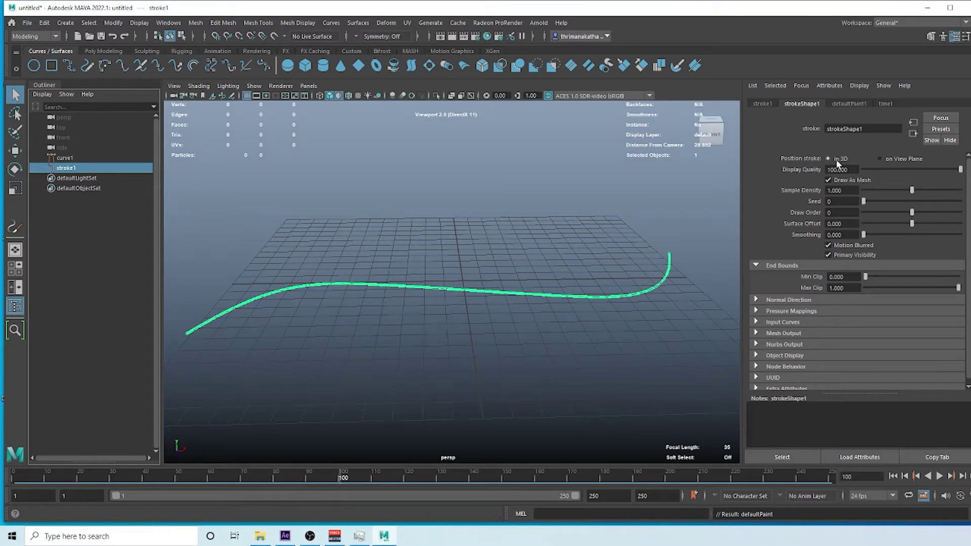
{"action": "right_click", "coordinate": [815, 290]}
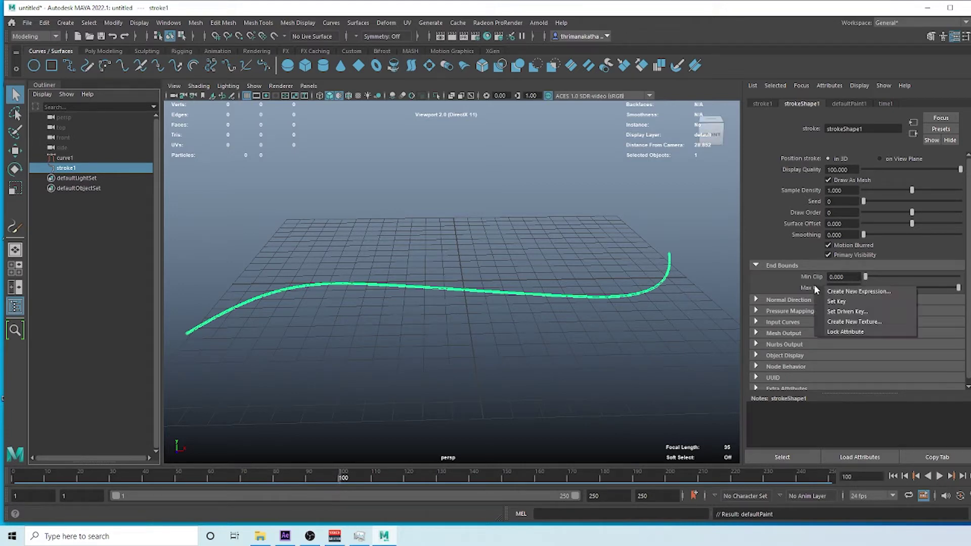
{"action": "left_click", "coordinate": [836, 301]}
Keyframe strokeShape1's Max Clip at 0 on frame 1, and scrub the timeline to preview the stroke's growth
{"action": "key", "text": "alt+shift+v"}
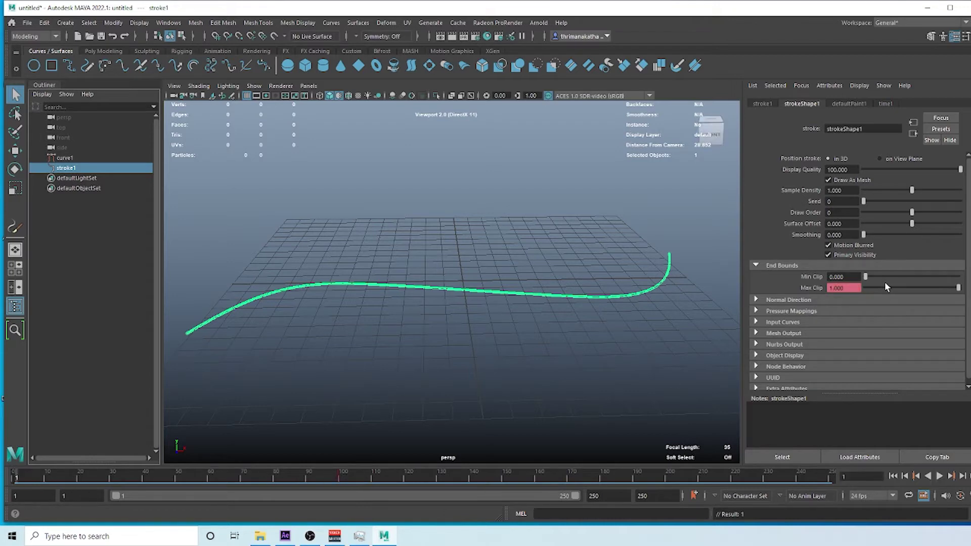
{"action": "left_click_drag", "start_coordinate": [885, 287], "coordinate": [812, 284]}
{"action": "right_click", "coordinate": [813, 286]}
{"action": "left_click", "coordinate": [832, 302]}
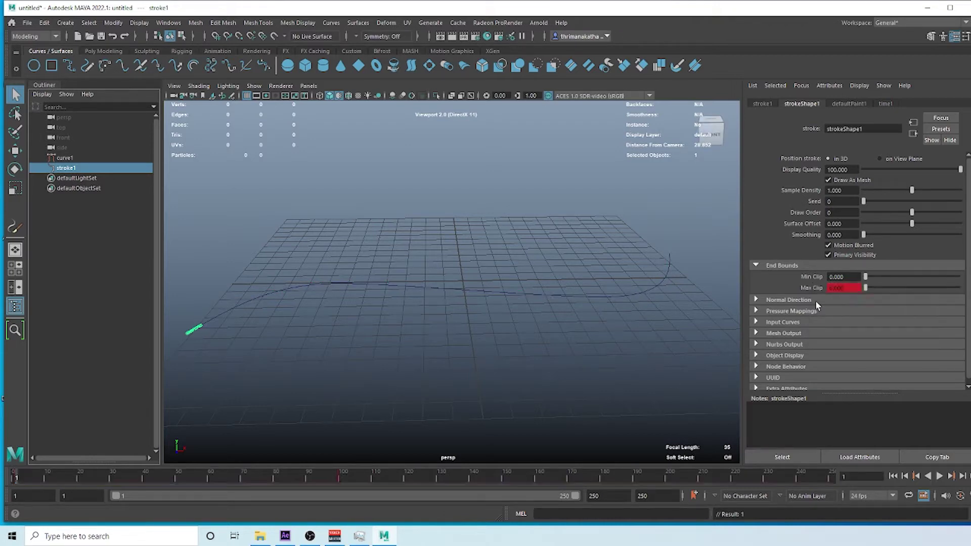
{"action": "mouse_move", "coordinate": [18, 477]}
{"action": "left_mouse_down"}
{"action": "mouse_move", "coordinate": [359, 477]}
{"action": "mouse_move", "coordinate": [198, 477]}
{"action": "mouse_move", "coordinate": [273, 476]}
{"action": "mouse_move", "coordinate": [275, 459]}
{"action": "mouse_move", "coordinate": [169, 465]}
{"action": "mouse_move", "coordinate": [323, 460]}
{"action": "mouse_move", "coordinate": [44, 465]}
{"action": "mouse_move", "coordinate": [299, 457]}
{"action": "mouse_move", "coordinate": [241, 463]}
{"action": "left_mouse_up"}
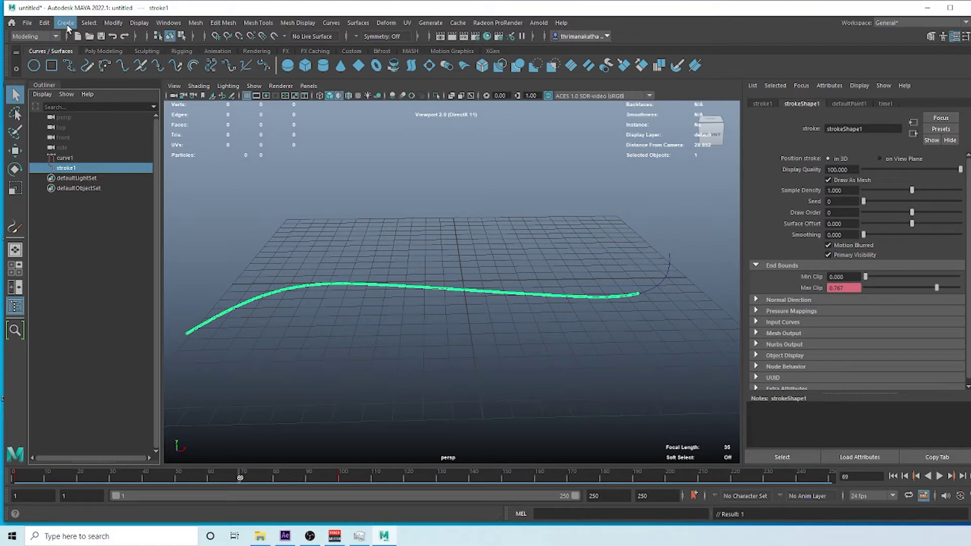
Convert the Paint Effects stroke to polygons with quad output and a poly limit of 100000
{"action": "left_click", "coordinate": [113, 23]}
{"action": "mouse_move", "coordinate": [155, 274]}
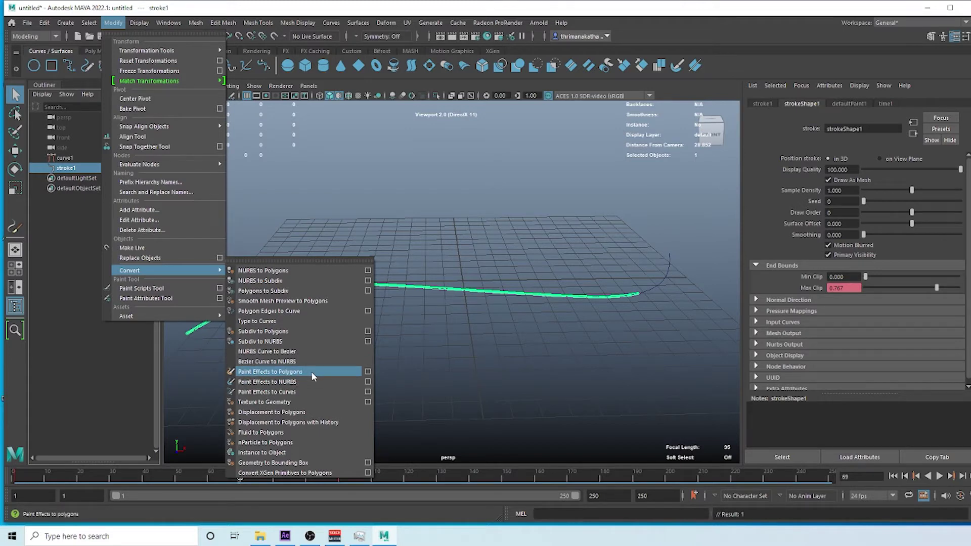
{"action": "left_click", "coordinate": [371, 374]}
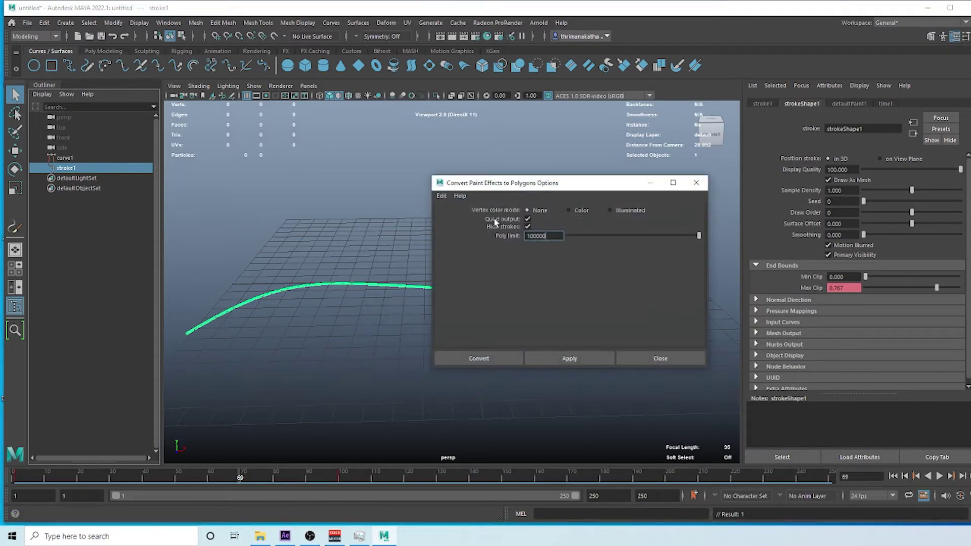
{"action": "left_click", "coordinate": [528, 219]}
{"action": "left_click", "coordinate": [527, 226]}
{"action": "left_click", "coordinate": [478, 358]}
Scrub back to frame 48, assign a new aiStandardSurface material to the converted stroke mesh and name it golden
{"action": "mouse_move", "coordinate": [503, 351]}
{"action": "right_mouse_down", "text": "alt"}
{"action": "mouse_move", "coordinate": [455, 304]}
{"action": "mouse_move", "coordinate": [667, 241]}
{"action": "mouse_move", "coordinate": [557, 280]}
{"action": "right_mouse_up", "text": "alt"}
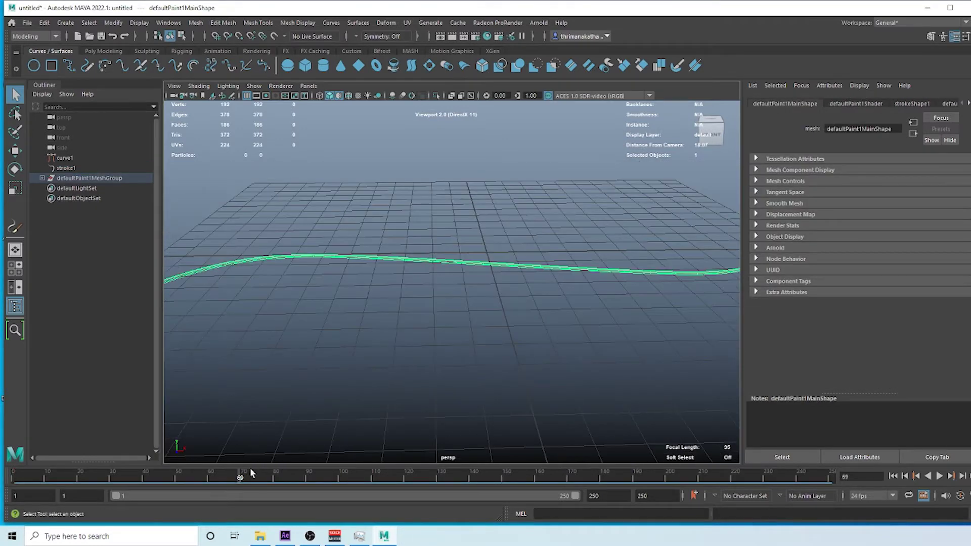
{"action": "mouse_move", "coordinate": [241, 478]}
{"action": "left_mouse_down"}
{"action": "mouse_move", "coordinate": [58, 483]}
{"action": "mouse_move", "coordinate": [260, 481]}
{"action": "mouse_move", "coordinate": [263, 489]}
{"action": "mouse_move", "coordinate": [27, 486]}
{"action": "mouse_move", "coordinate": [168, 482]}
{"action": "left_mouse_up"}
{"action": "mouse_move", "coordinate": [384, 334]}
{"action": "middle_mouse_down", "text": "alt"}
{"action": "mouse_move", "coordinate": [443, 325]}
{"action": "mouse_move", "coordinate": [393, 325]}
{"action": "middle_mouse_up", "text": "alt"}
{"action": "scroll", "coordinate": [404, 324], "scroll_direction": "up", "scroll_amount": 2}
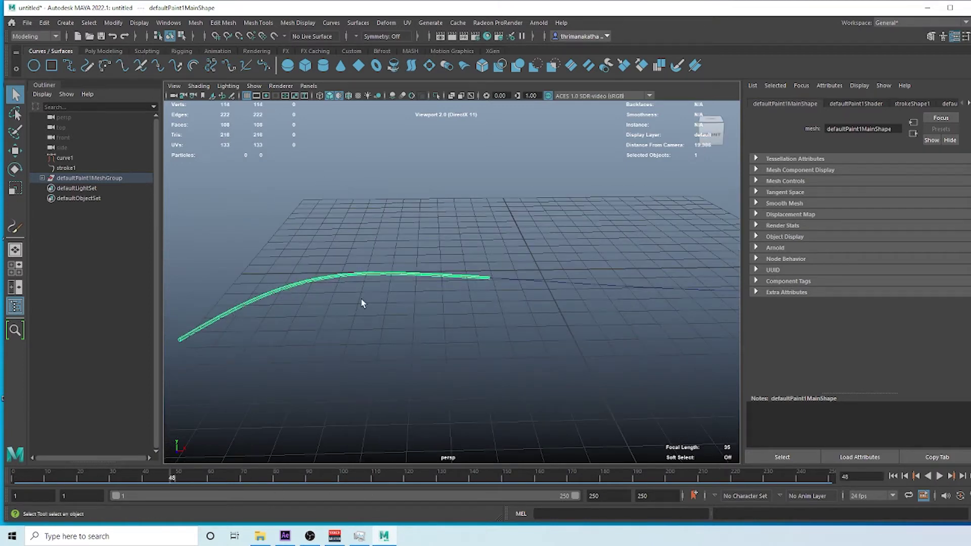
{"action": "right_click_drag", "start_coordinate": [376, 274], "coordinate": [376, 522]}
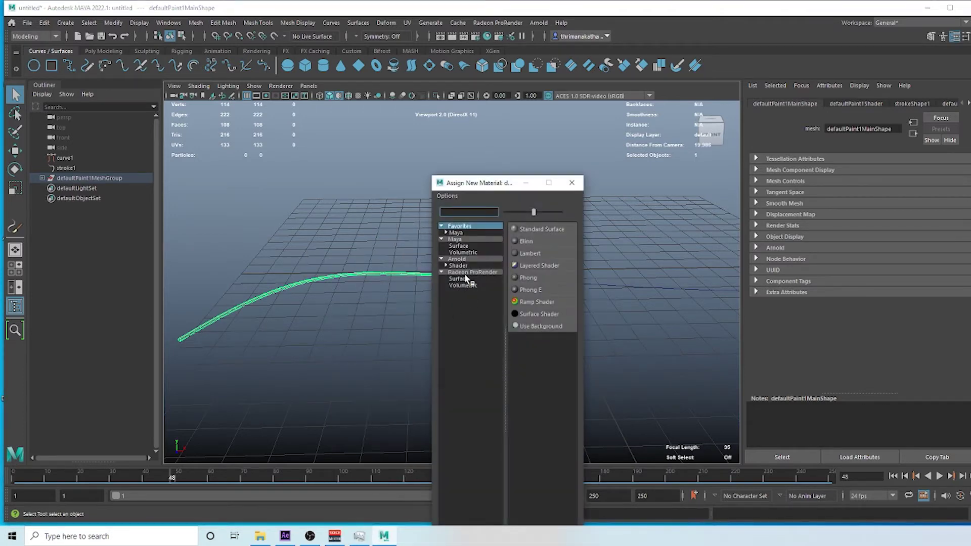
{"action": "left_click", "coordinate": [461, 265]}
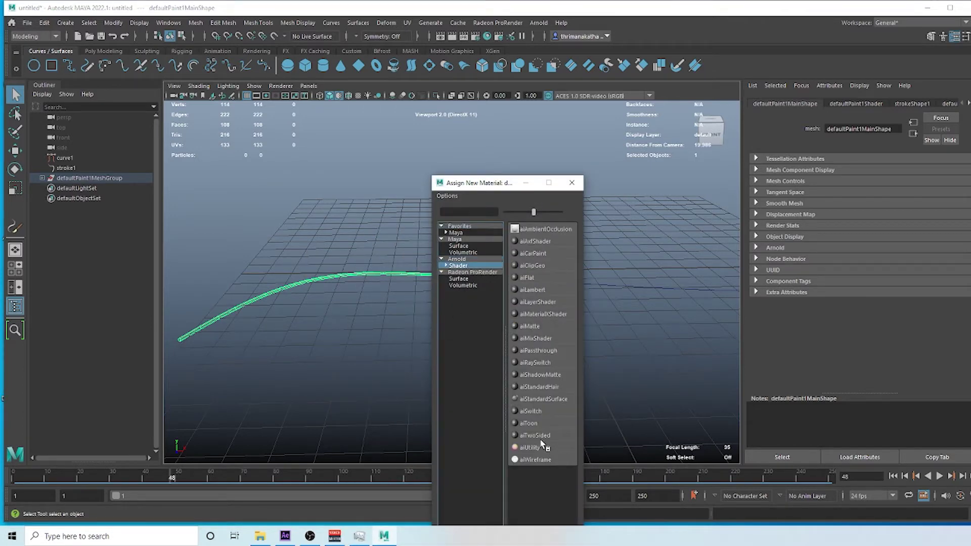
{"action": "left_click", "coordinate": [544, 399]}
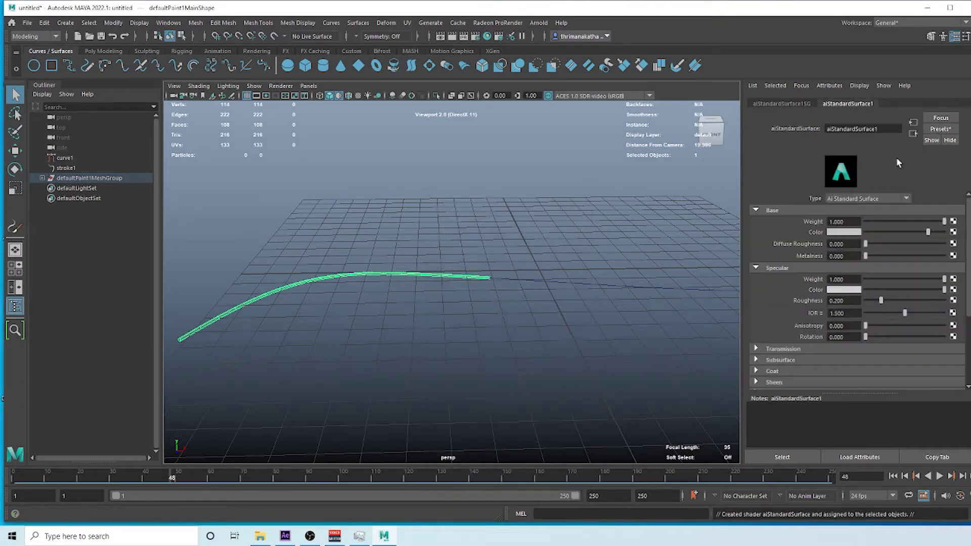
{"action": "left_click_drag", "start_coordinate": [886, 130], "coordinate": [763, 126]}
{"action": "type", "text": "golden"}
{"action": "key", "text": "Return"}
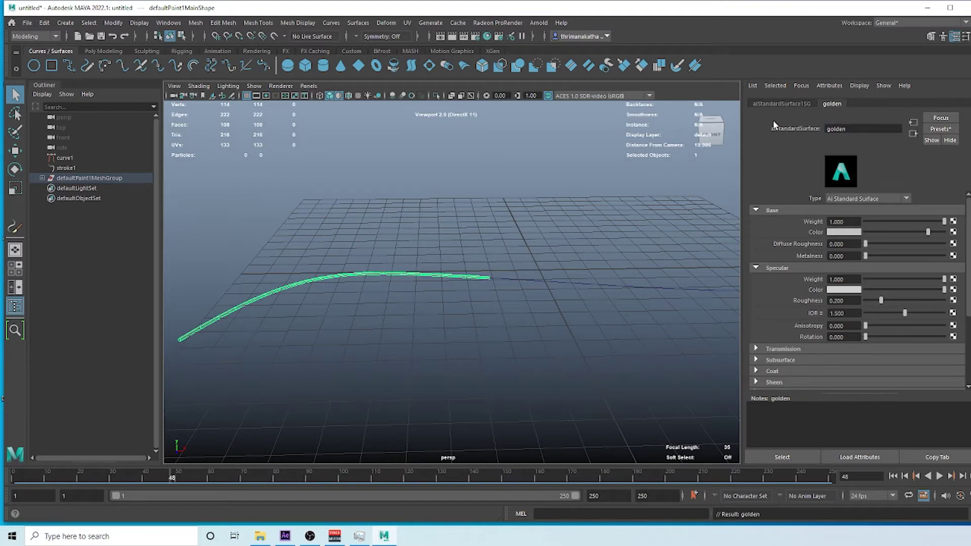
Apply the Gold preset to the golden material and set its specular roughness to 0.35
{"action": "left_click", "coordinate": [940, 129]}
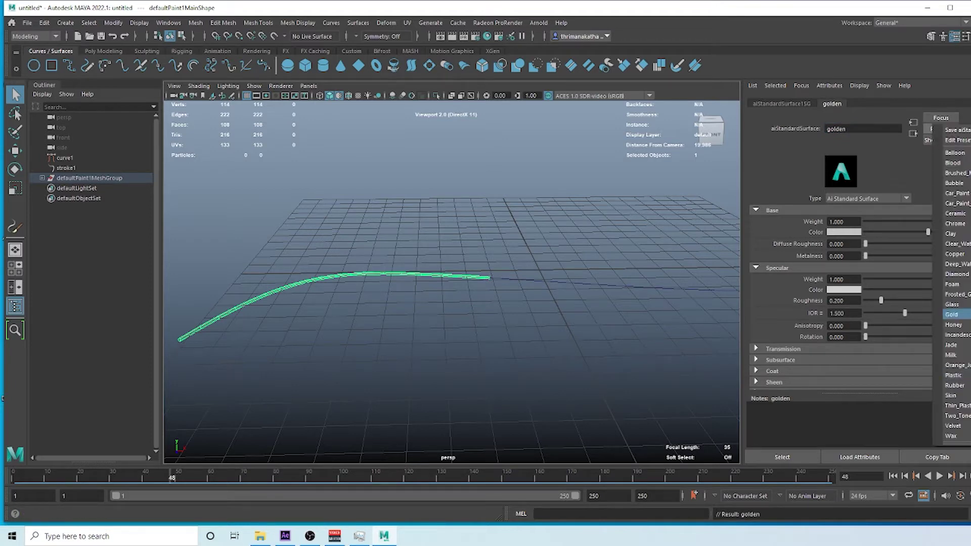
{"action": "left_click", "coordinate": [951, 315]}
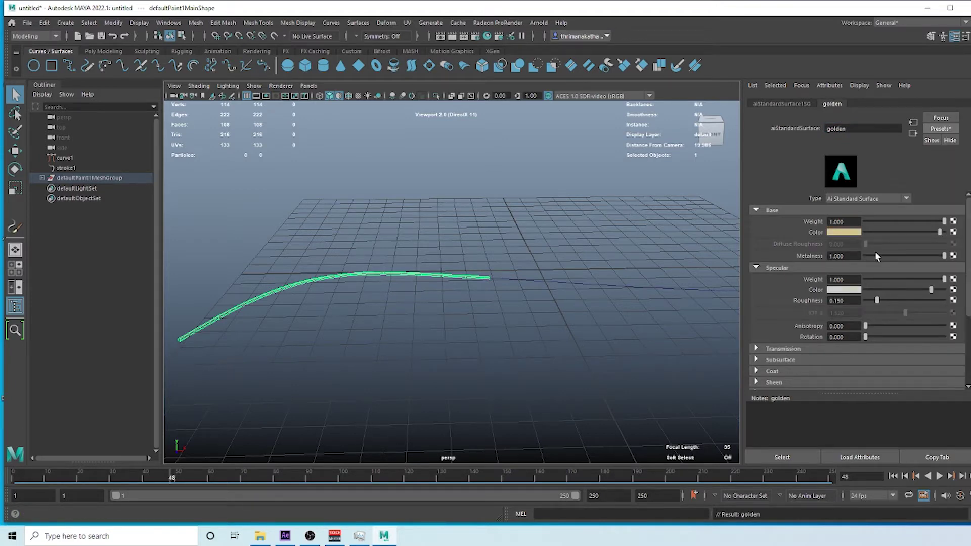
{"action": "double_click", "coordinate": [843, 301]}
{"action": "key", "text": "BackSpace"}
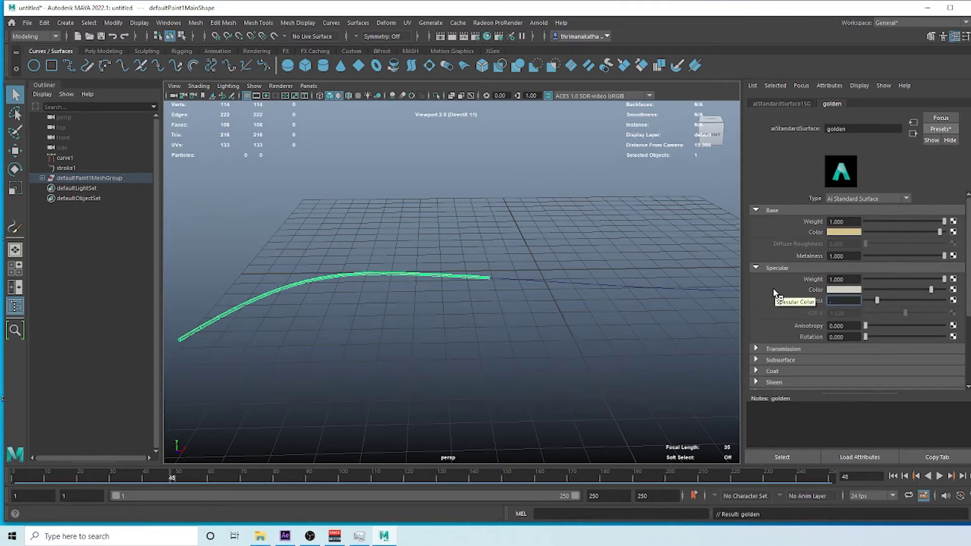
{"action": "type", "text": ".35"}
{"action": "key", "text": "Return"}
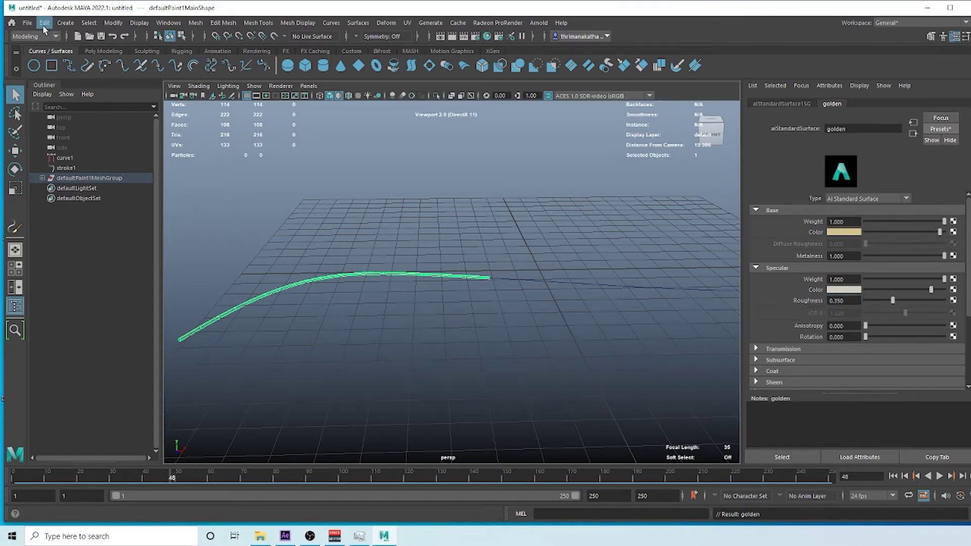
Save the scene as text_tut_01 in the project's scenes folder
{"action": "left_click", "coordinate": [28, 23]}
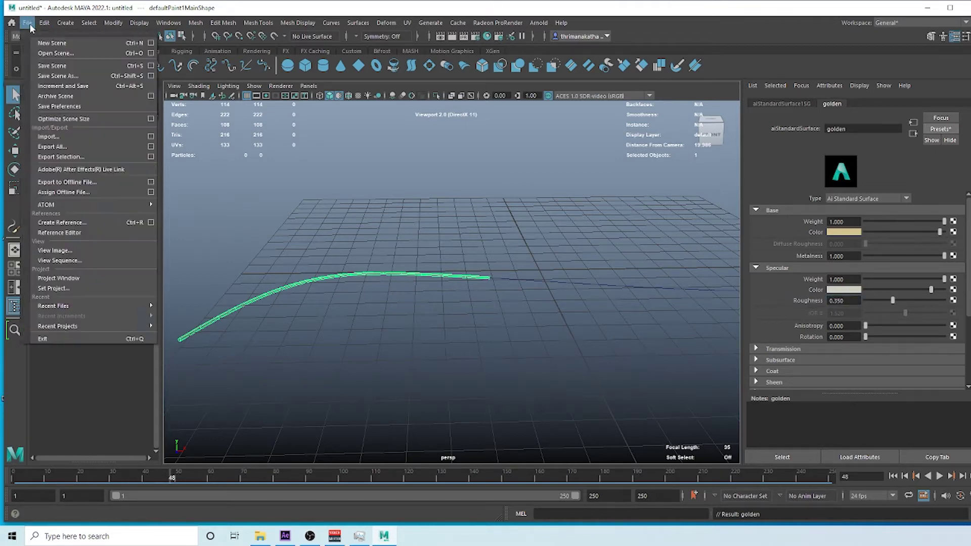
{"action": "left_click", "coordinate": [73, 66]}
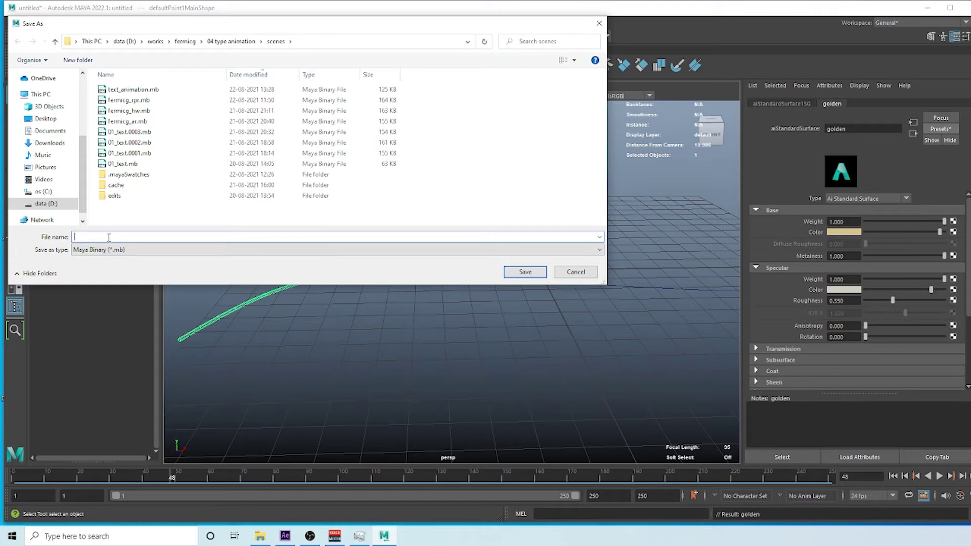
{"action": "type", "text": "text"}
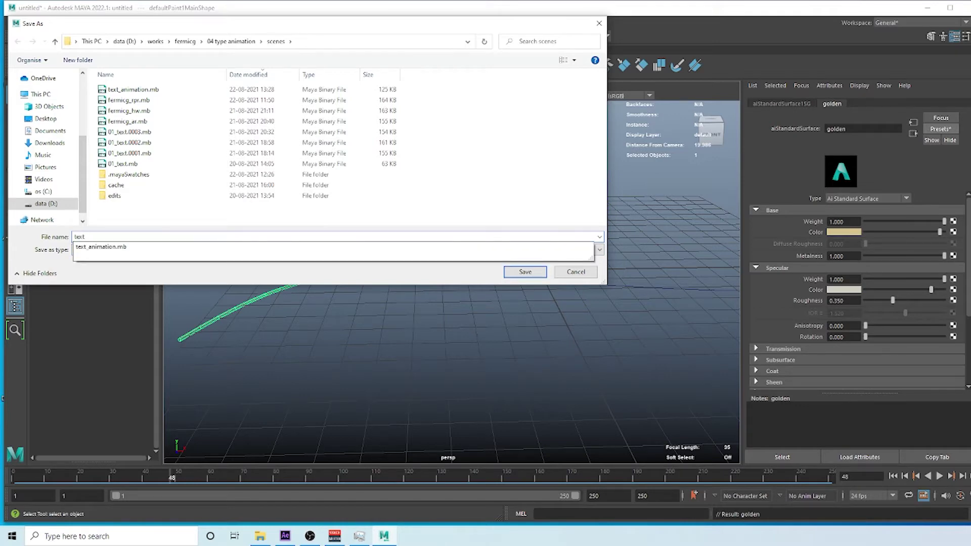
{"action": "type", "text": "ut_01"}
{"action": "key", "text": "Return"}
Switch to the FX menu set and create a MASH network named stroke_mash from stroke_mesh, with Network Name MASH and Name on Creation enabled
{"action": "left_click_drag", "start_coordinate": [367, 279], "coordinate": [396, 255], "text": "alt"}
{"action": "left_click_drag", "start_coordinate": [302, 251], "coordinate": [336, 271], "text": "alt"}
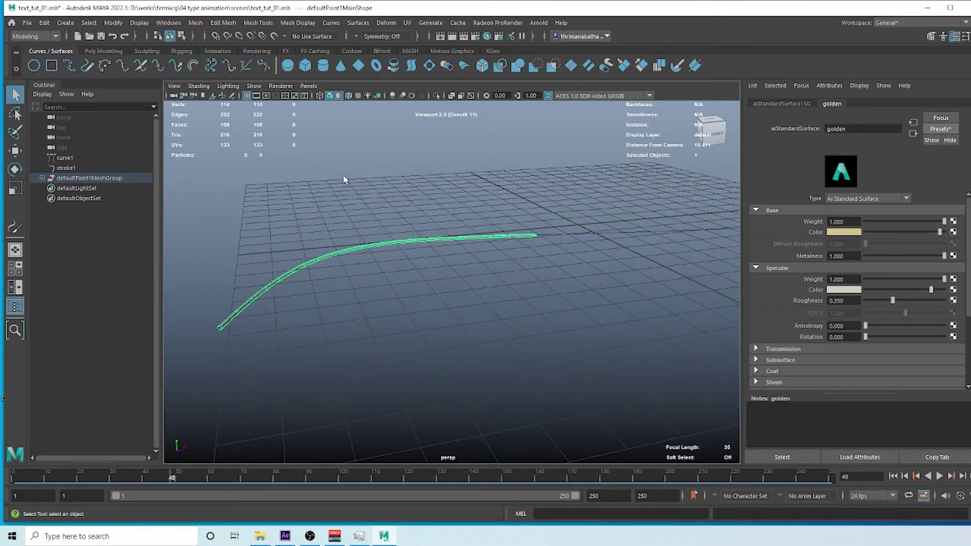
{"action": "middle_click_drag", "start_coordinate": [337, 130], "coordinate": [366, 303], "text": "alt"}
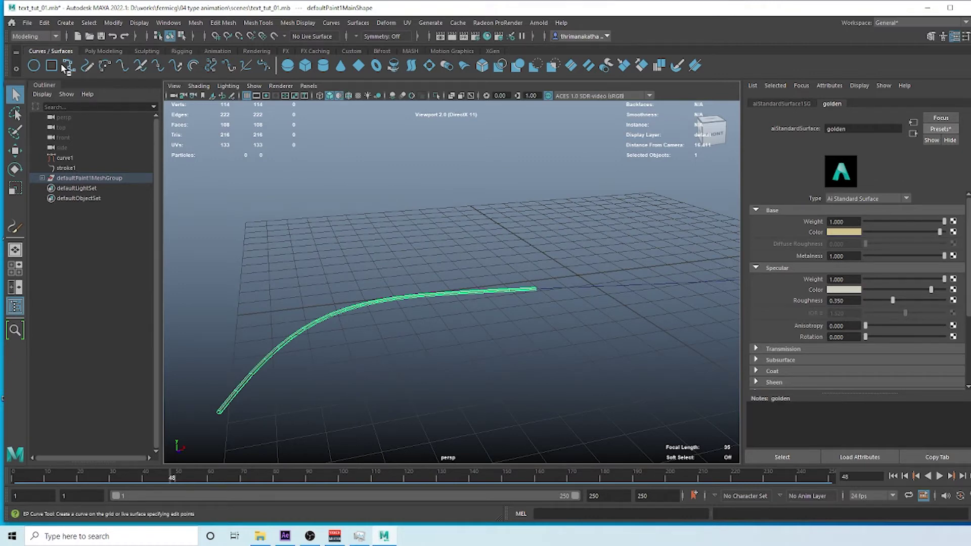
{"action": "left_click", "coordinate": [59, 37]}
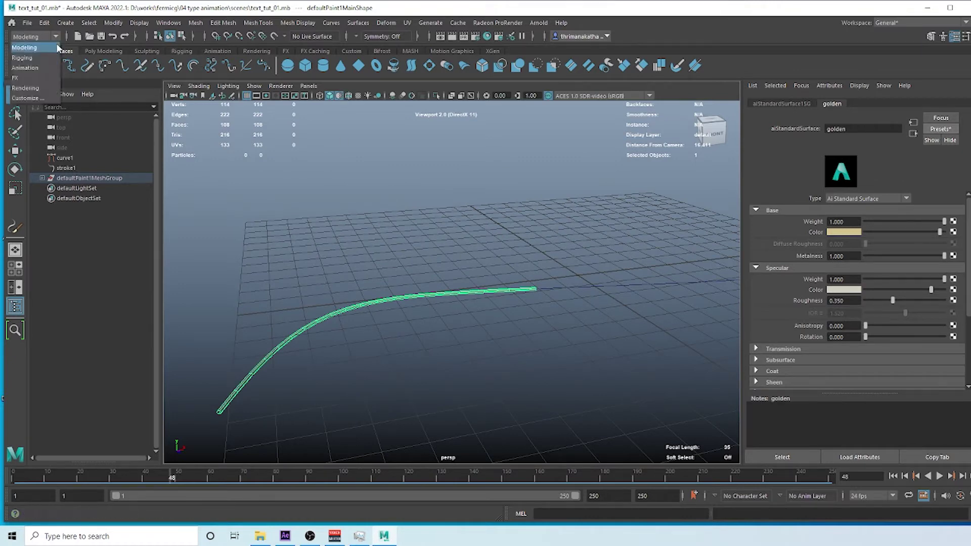
{"action": "left_click", "coordinate": [43, 79]}
{"action": "left_click", "coordinate": [473, 23]}
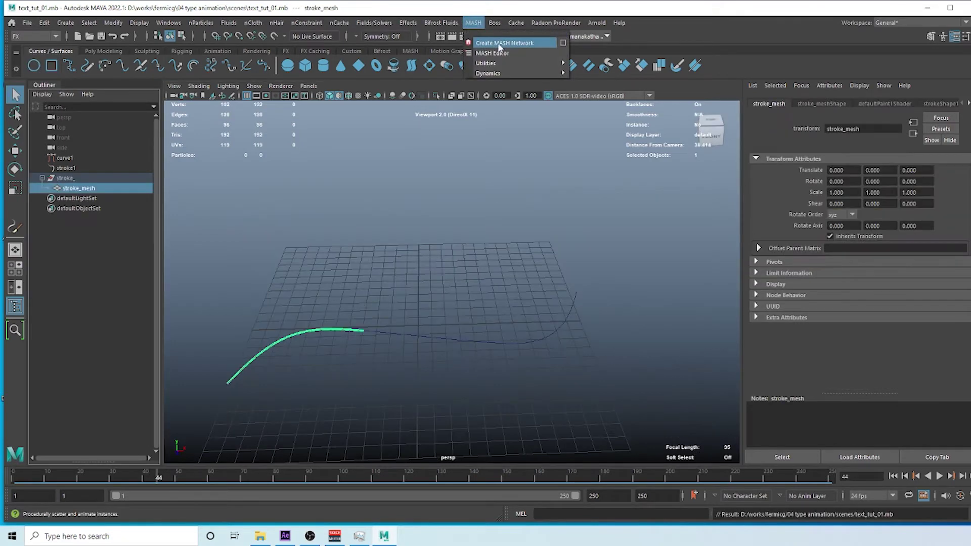
{"action": "left_click", "coordinate": [563, 43]}
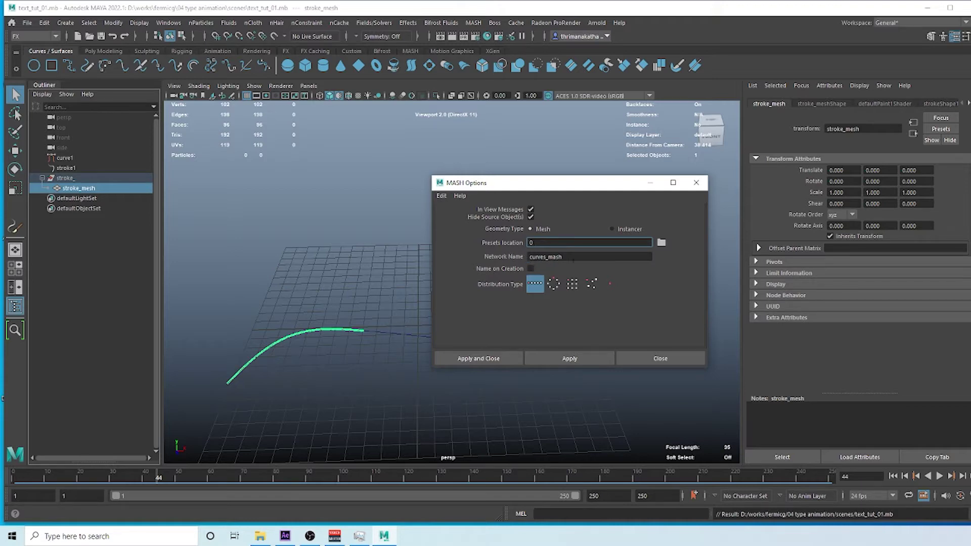
{"action": "key", "text": "Tab"}
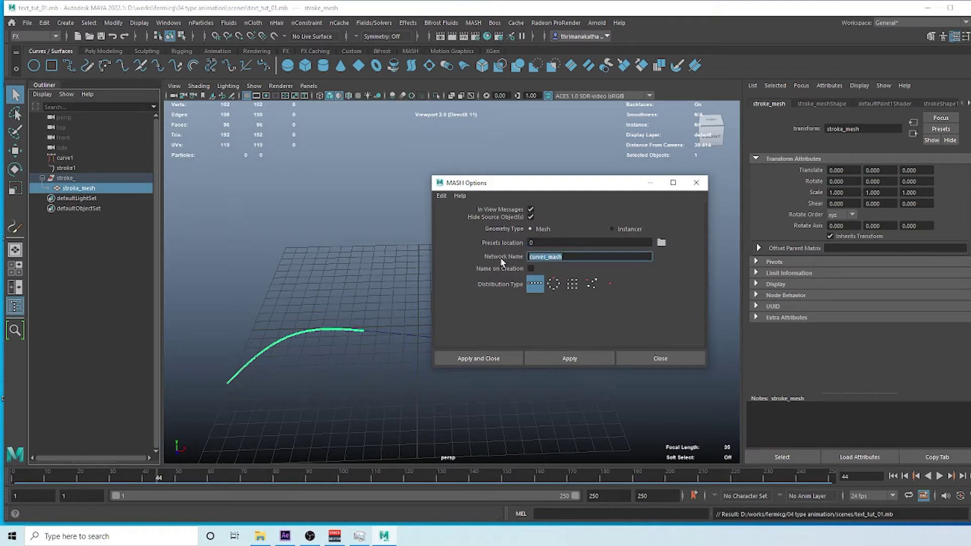
{"action": "type", "text": "MAS"}
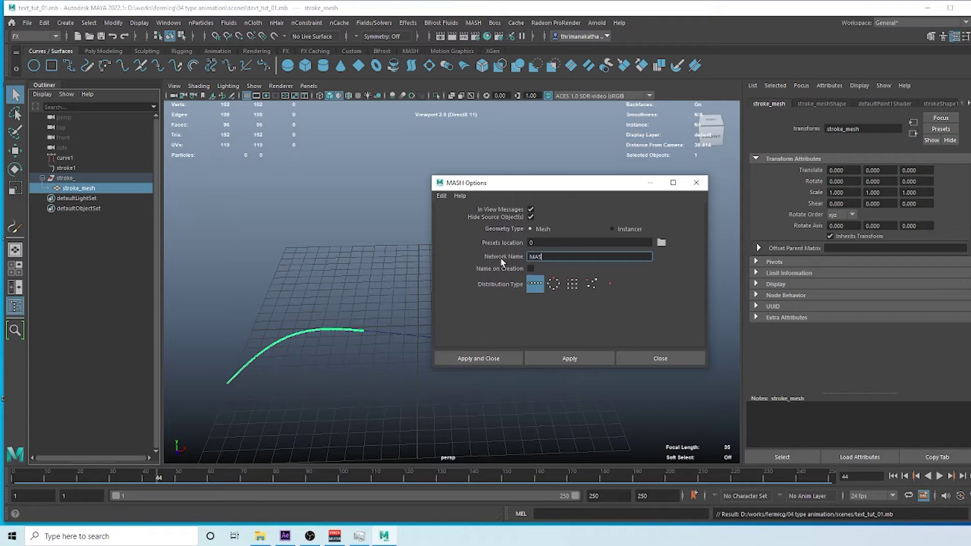
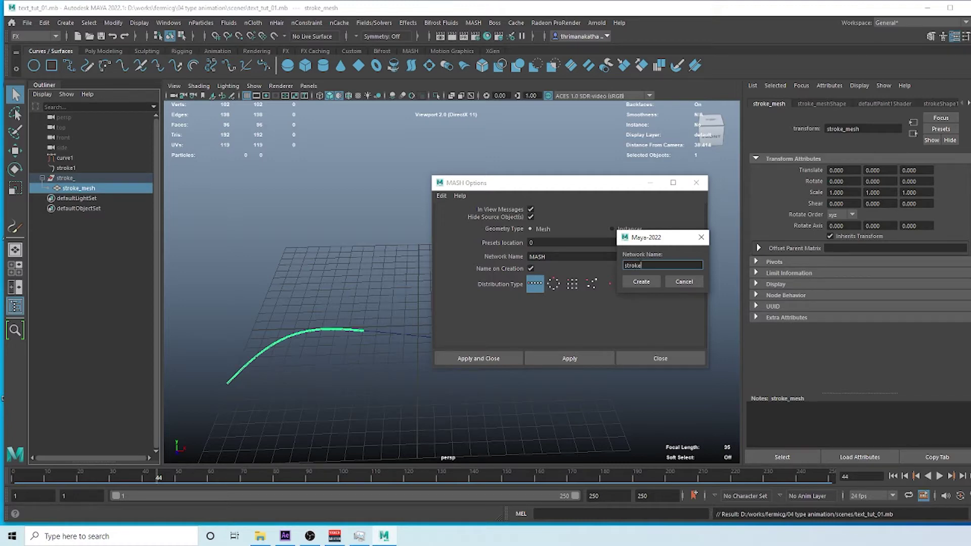
{"action": "left_click", "coordinate": [641, 281]}
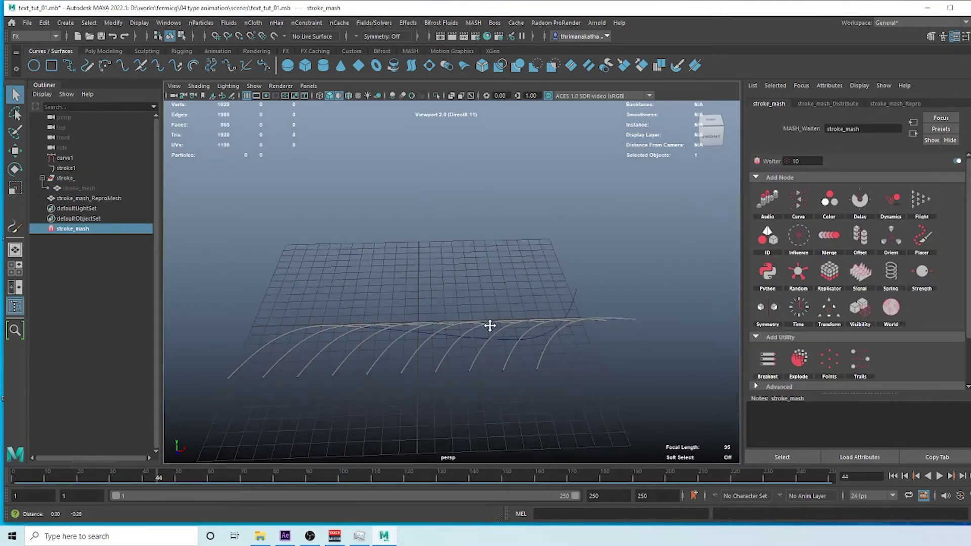
Scrub through the timeline to frame 71 to check how the duplicated MASH strokes grow
{"action": "left_click", "coordinate": [61, 484]}
{"action": "left_click_drag", "start_coordinate": [61, 486], "coordinate": [152, 487]}
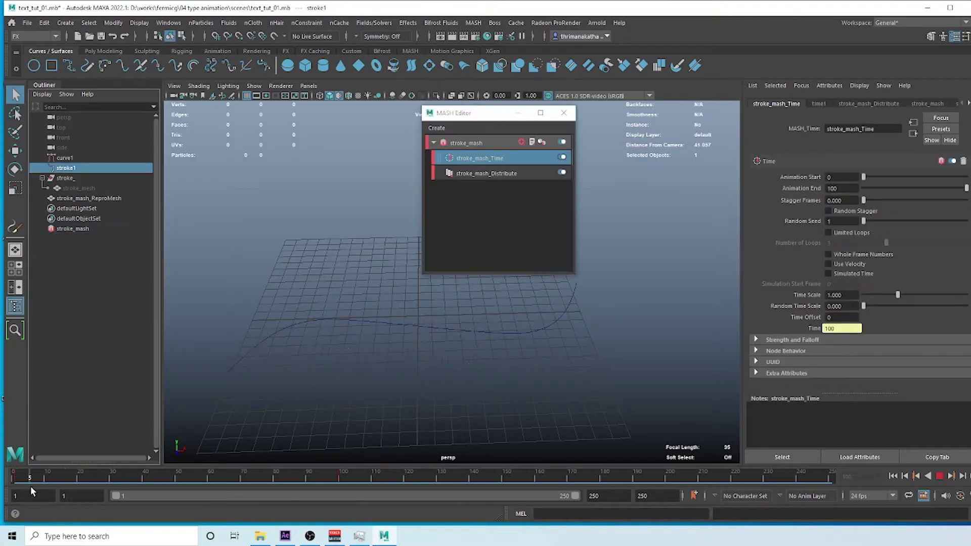
{"action": "mouse_move", "coordinate": [30, 486]}
{"action": "left_mouse_down"}
{"action": "mouse_move", "coordinate": [326, 475]}
{"action": "mouse_move", "coordinate": [145, 478]}
{"action": "mouse_move", "coordinate": [271, 478]}
{"action": "mouse_move", "coordinate": [220, 478]}
{"action": "mouse_move", "coordinate": [247, 478]}
{"action": "left_mouse_up"}
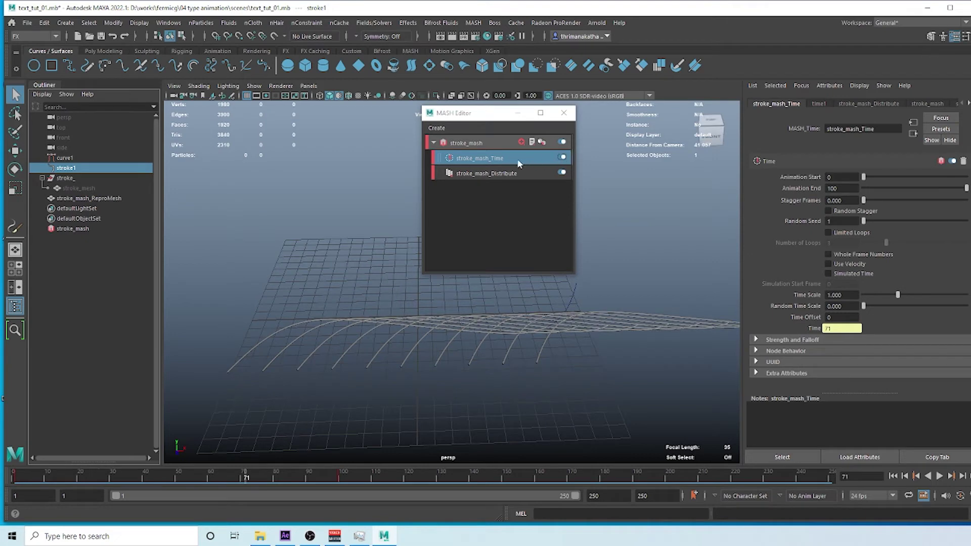
Switch stroke_mash's geometry type to Instancer and play the animation from the first frame
{"action": "left_click", "coordinate": [531, 142]}
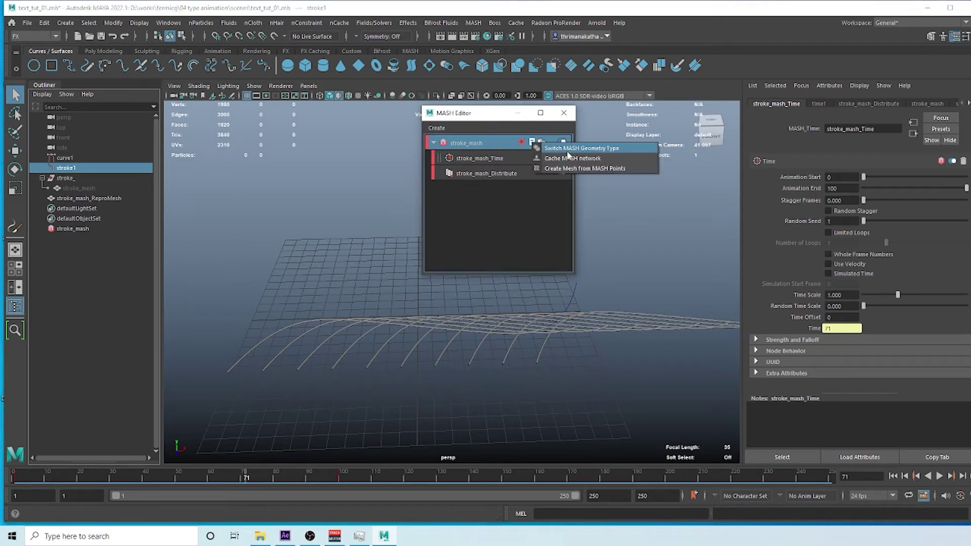
{"action": "left_click", "coordinate": [567, 150]}
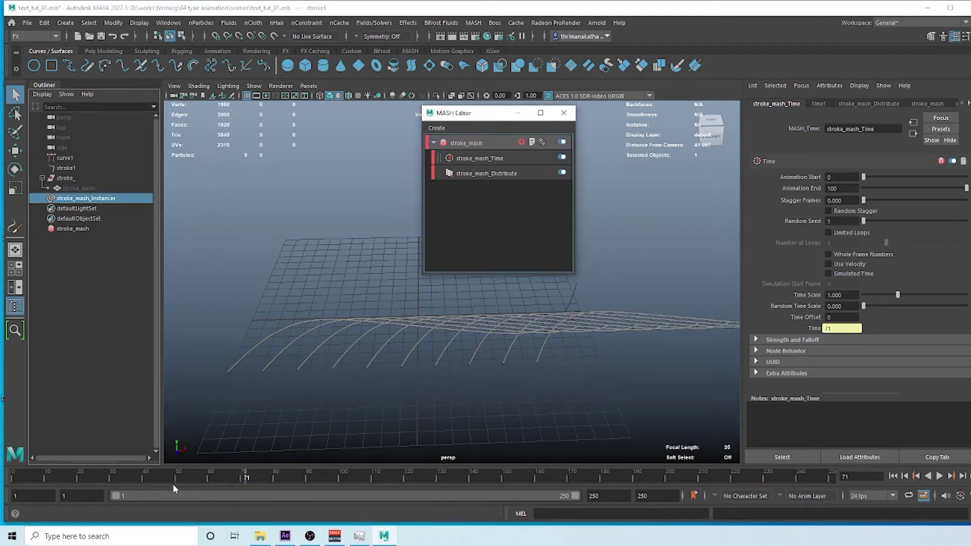
{"action": "key", "text": "alt+shift+v"}
{"action": "key", "text": "alt+v"}
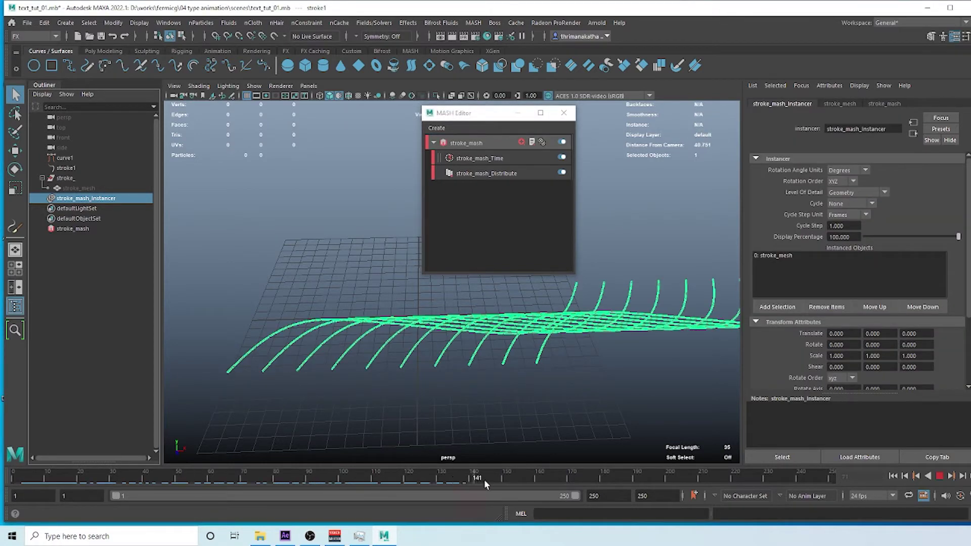
Disable the stroke_mash_Time node and play the animation to check how the duplicated strokes grow without it
{"action": "mouse_move", "coordinate": [657, 476]}
{"action": "left_mouse_down"}
{"action": "mouse_move", "coordinate": [43, 481]}
{"action": "mouse_move", "coordinate": [210, 489]}
{"action": "left_mouse_up"}
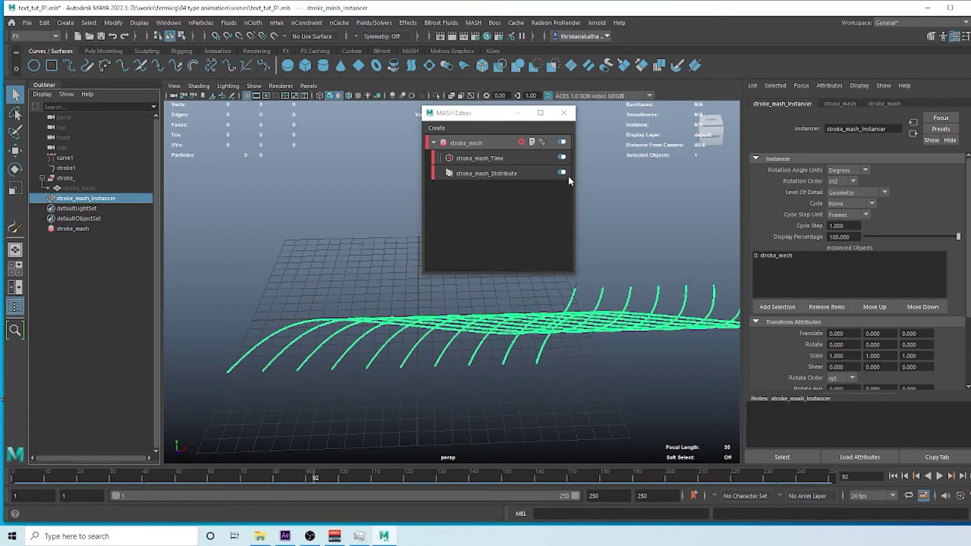
{"action": "left_click", "coordinate": [562, 156]}
{"action": "key", "text": "alt+v"}
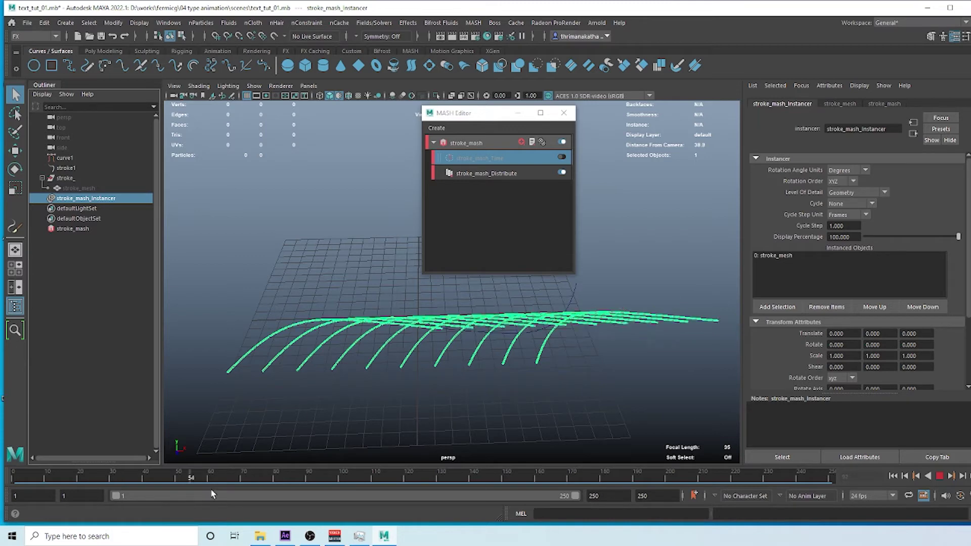
{"action": "key", "text": "alt+v"}
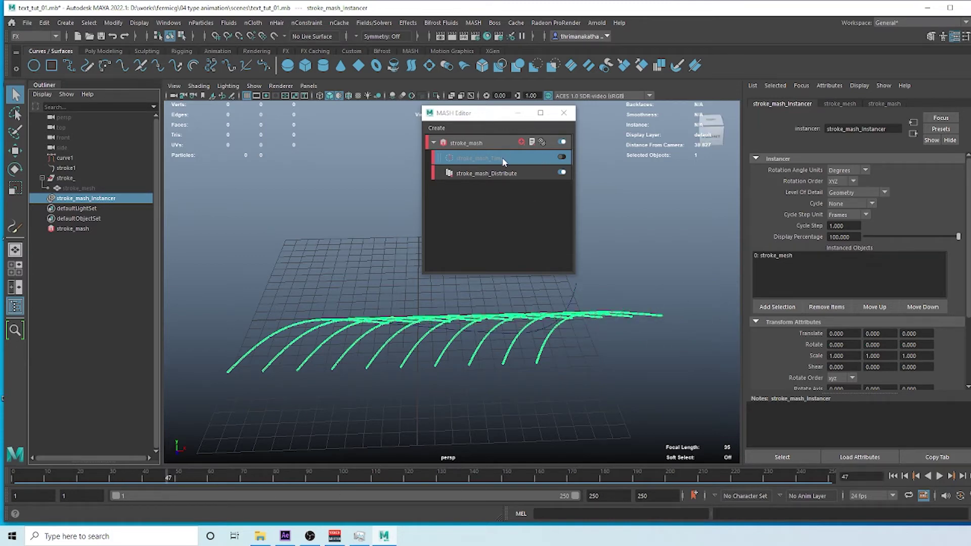
Delete the stroke_mash_Time node from the network and check the stroke animation up to frame 151
{"action": "key", "text": "Delete"}
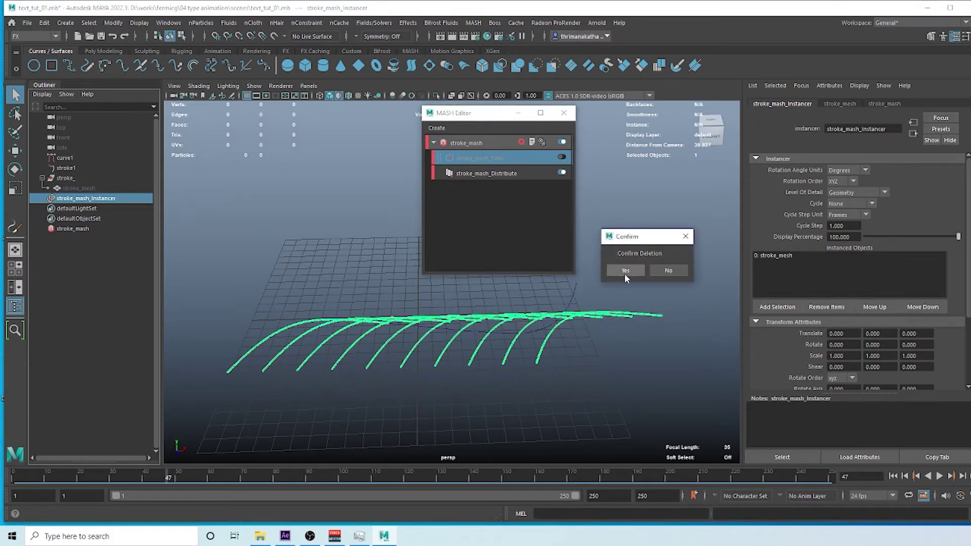
{"action": "left_click", "coordinate": [625, 271]}
{"action": "key", "text": "alt+v"}
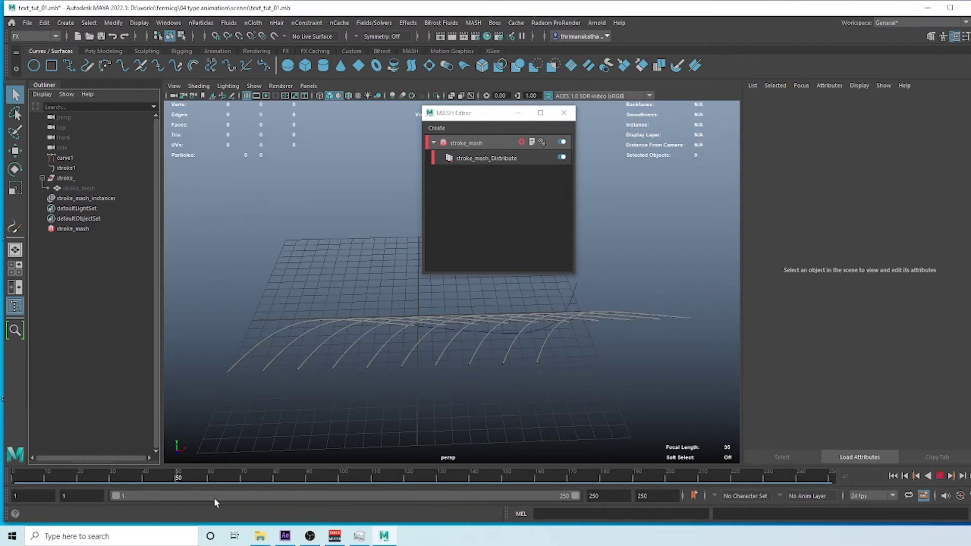
{"action": "left_click", "coordinate": [508, 481]}
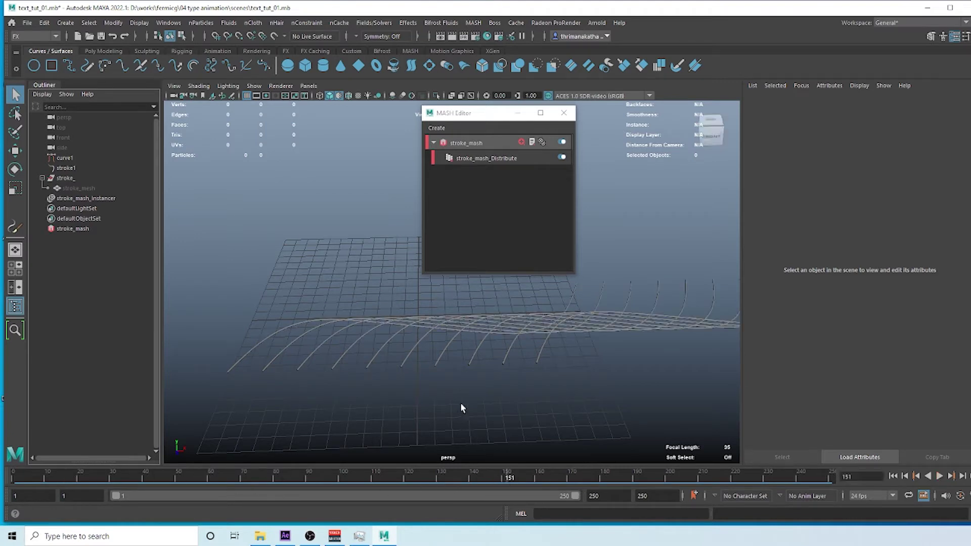
Set the stroke_mash_Distribute node's Number of Points to 5 and enable Center Distribution
{"action": "left_click", "coordinate": [502, 159]}
{"action": "left_click", "coordinate": [842, 177]}
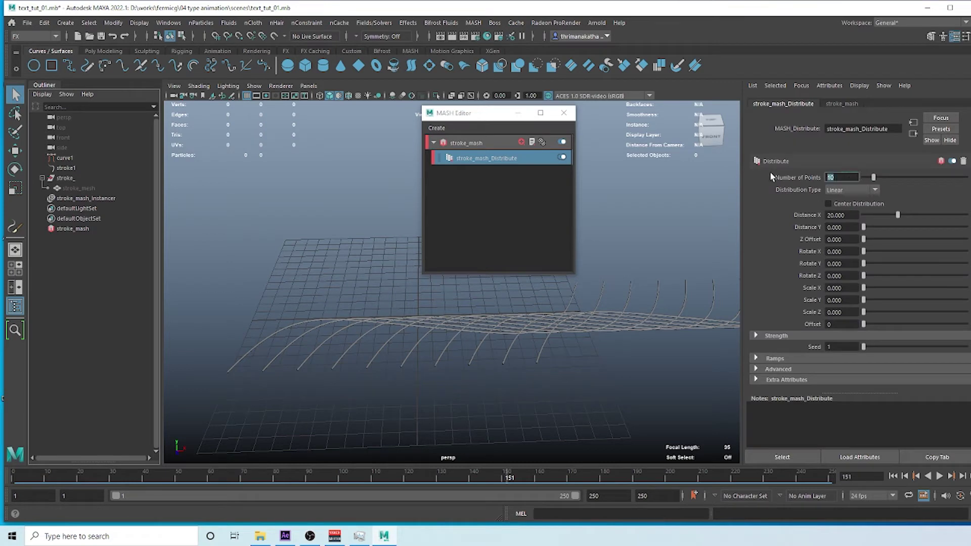
{"action": "type", "text": "5"}
{"action": "key", "text": "Return"}
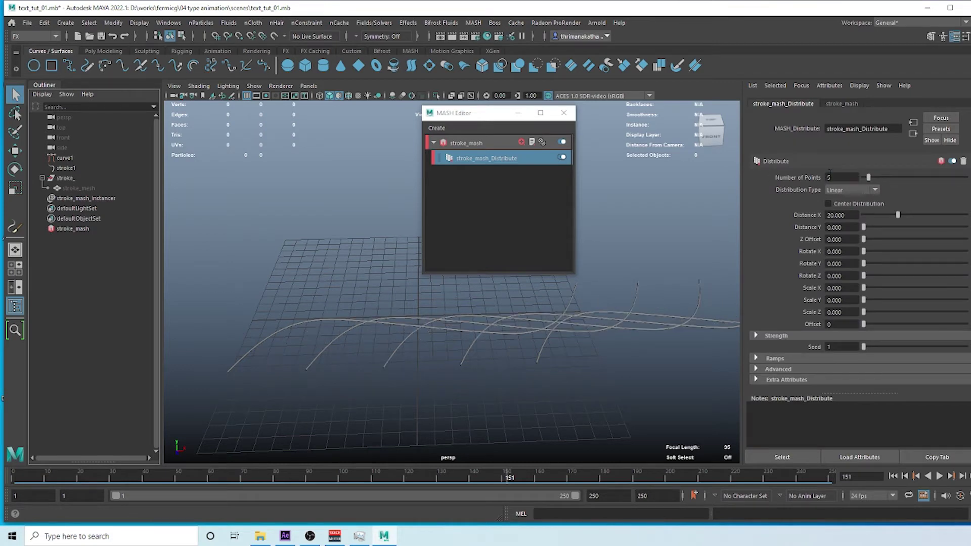
{"action": "left_click", "coordinate": [828, 204]}
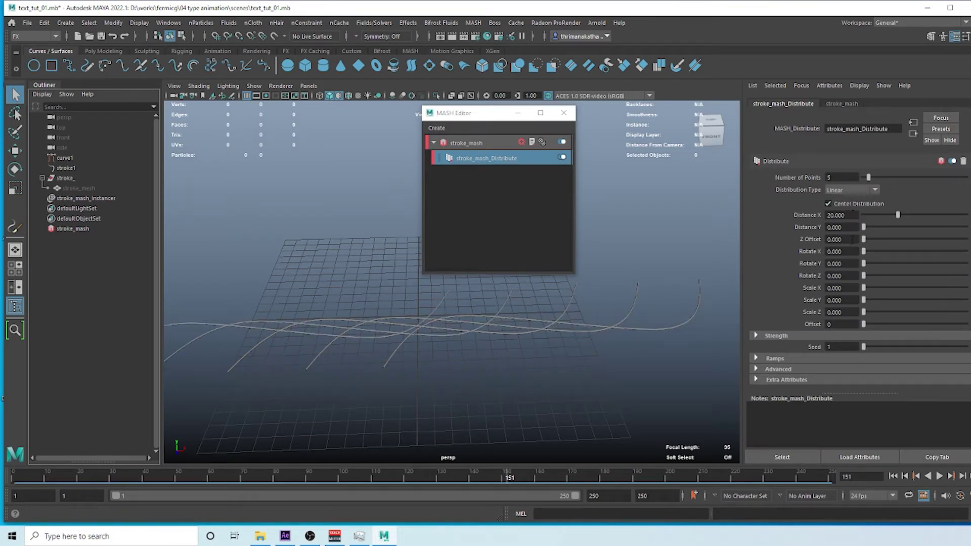
Try Distance Y values of 20 and 2 on the Distribute node to spread the strokes vertically
{"action": "left_click", "coordinate": [842, 215]}
{"action": "left_click", "coordinate": [829, 239]}
{"action": "left_click", "coordinate": [840, 227]}
{"action": "type", "text": "20"}
{"action": "key", "text": "Return"}
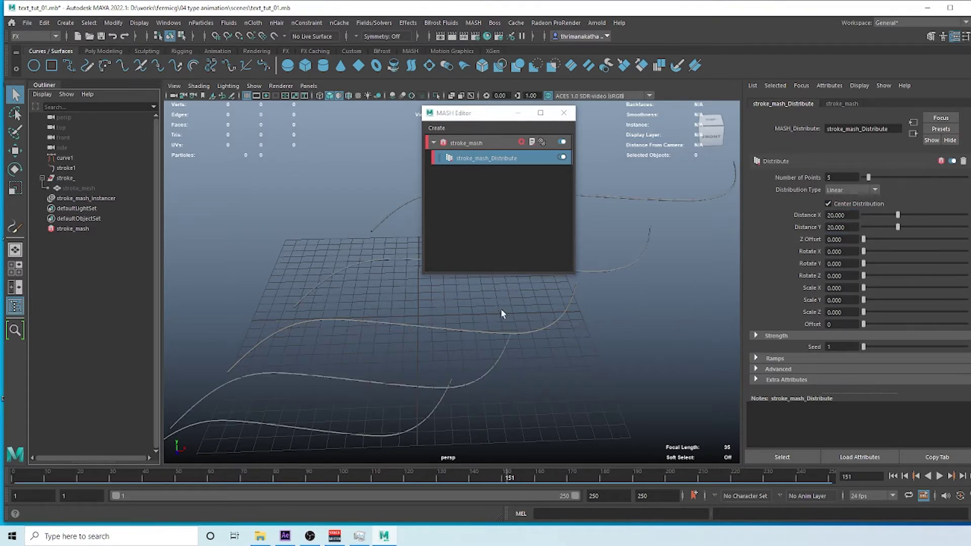
{"action": "left_click_drag", "start_coordinate": [500, 314], "coordinate": [477, 308], "text": "alt"}
{"action": "left_click", "coordinate": [839, 227]}
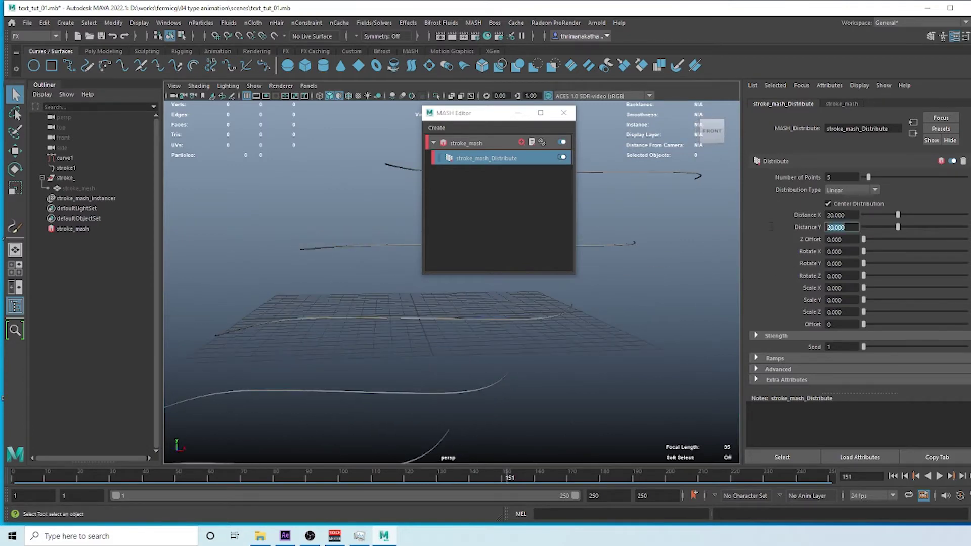
{"action": "type", "text": "2"}
{"action": "key", "text": "Return"}
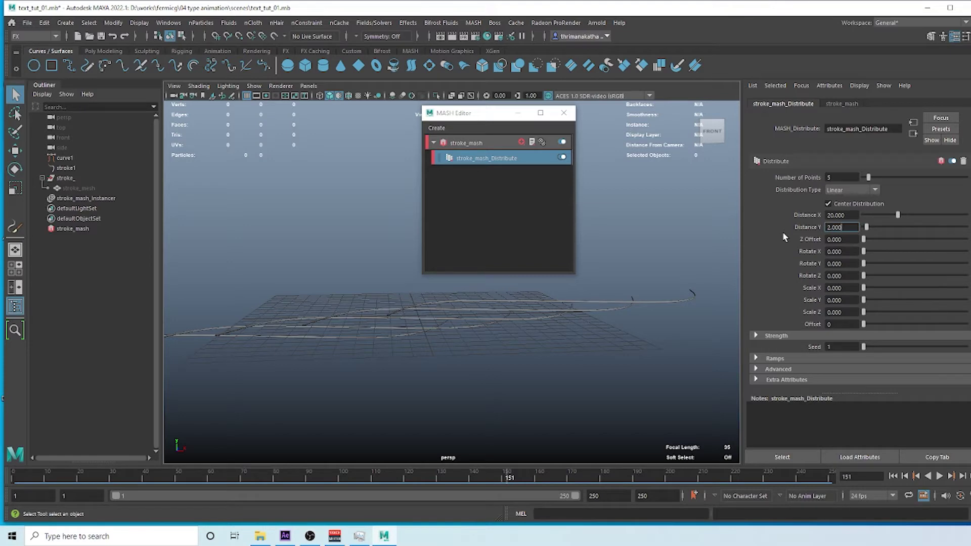
Set the Distribute node's Distance Y to 5 and reduce Distance X to about 6.24
{"action": "type", "text": "5"}
{"action": "key", "text": "Return"}
{"action": "left_click_drag", "start_coordinate": [184, 316], "coordinate": [440, 384], "text": "alt"}
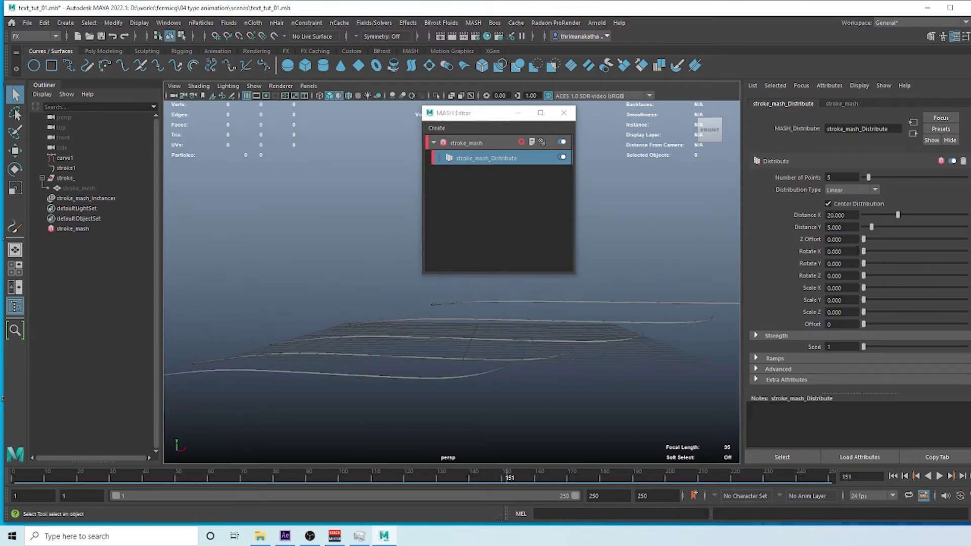
{"action": "left_click_drag", "start_coordinate": [898, 217], "coordinate": [874, 215]}
{"action": "scroll", "coordinate": [544, 332], "scroll_direction": "up", "scroll_amount": 5}
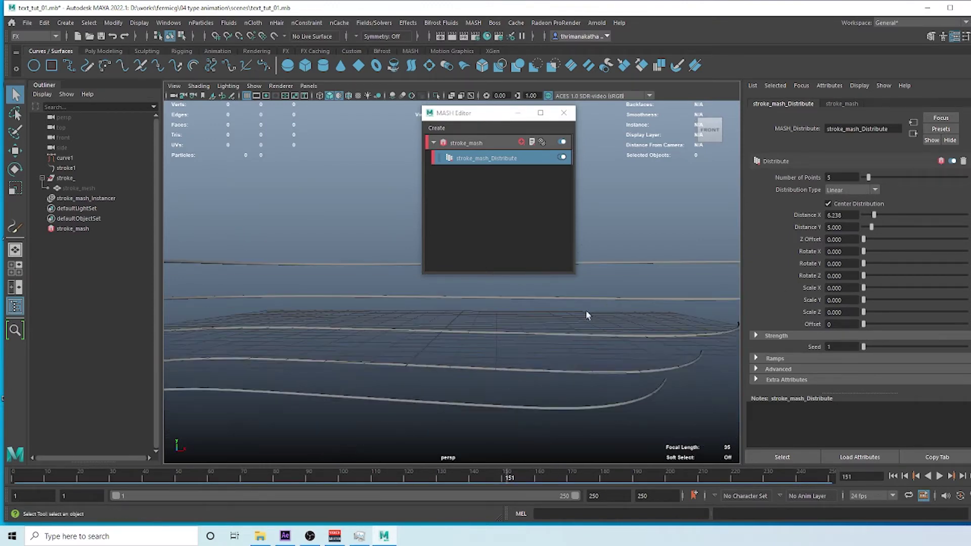
{"action": "left_click_drag", "start_coordinate": [585, 315], "coordinate": [550, 314], "text": "alt"}
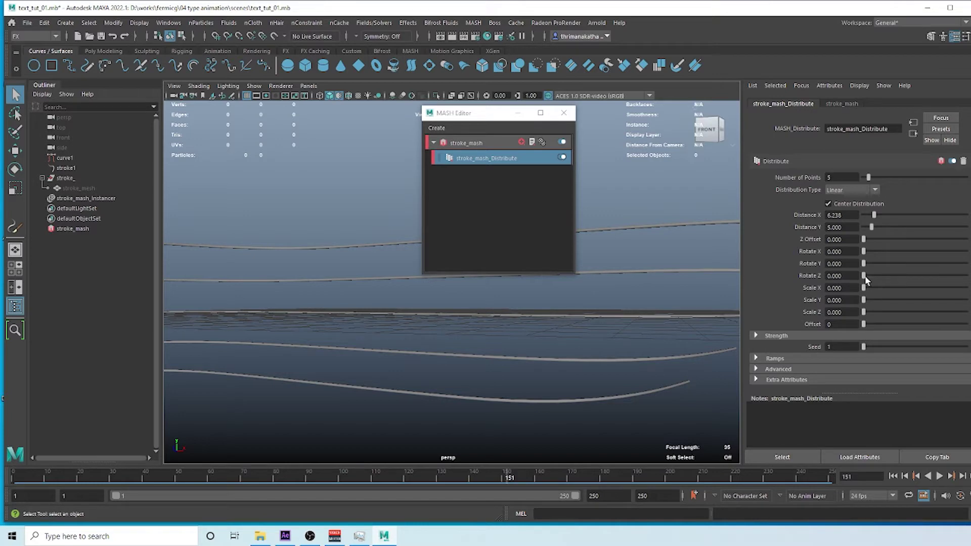
Save the scene and move the MASH Editor higher to clear the view of the strokes
{"action": "mouse_move", "coordinate": [867, 290]}
{"action": "left_mouse_down"}
{"action": "mouse_move", "coordinate": [903, 286]}
{"action": "mouse_move", "coordinate": [846, 286]}
{"action": "mouse_move", "coordinate": [868, 299]}
{"action": "mouse_move", "coordinate": [932, 297]}
{"action": "mouse_move", "coordinate": [866, 303]}
{"action": "left_mouse_up"}
{"action": "mouse_move", "coordinate": [318, 329]}
{"action": "middle_mouse_down", "text": "alt"}
{"action": "mouse_move", "coordinate": [347, 336]}
{"action": "mouse_move", "coordinate": [336, 324]}
{"action": "middle_mouse_up", "text": "alt"}
{"action": "key", "text": "ctrl+s"}
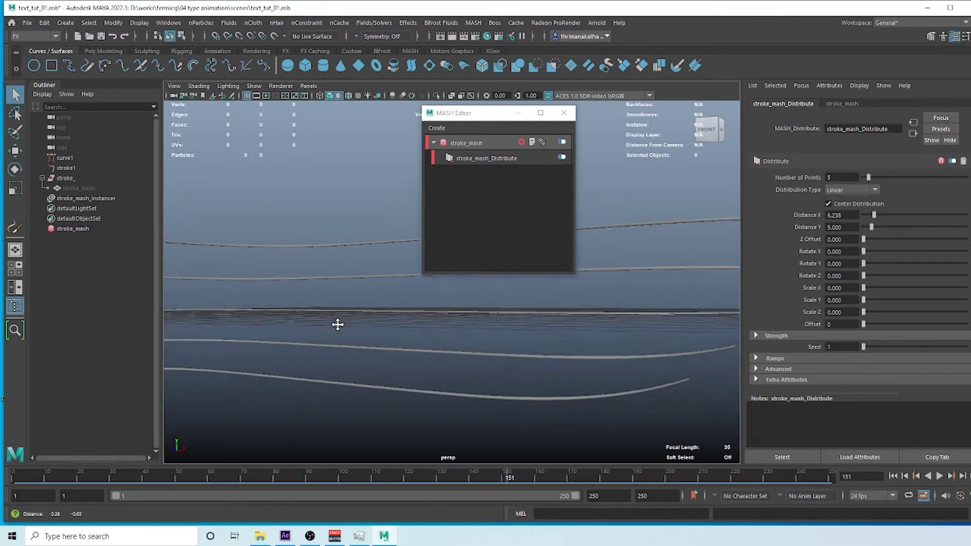
{"action": "left_click_drag", "start_coordinate": [482, 119], "coordinate": [450, 80]}
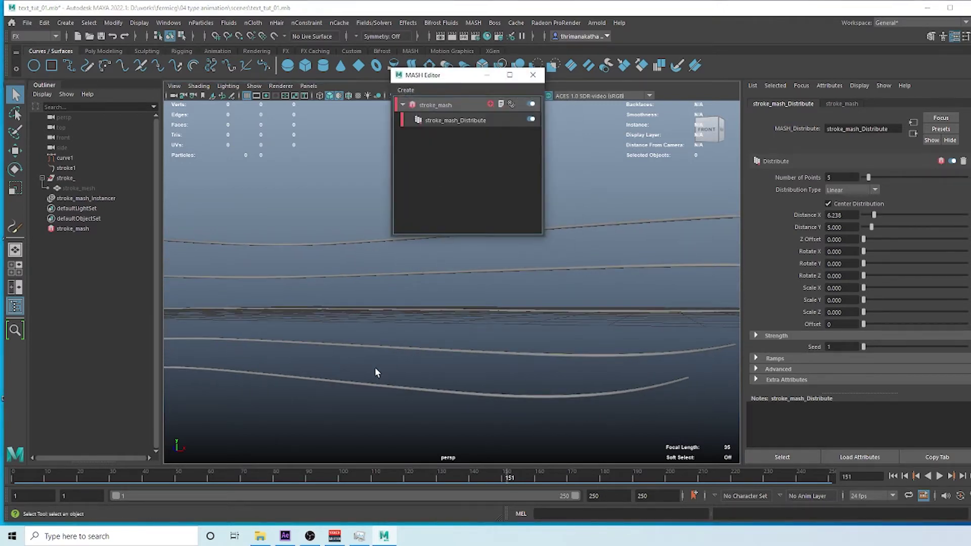
{"action": "left_click", "coordinate": [393, 351]}
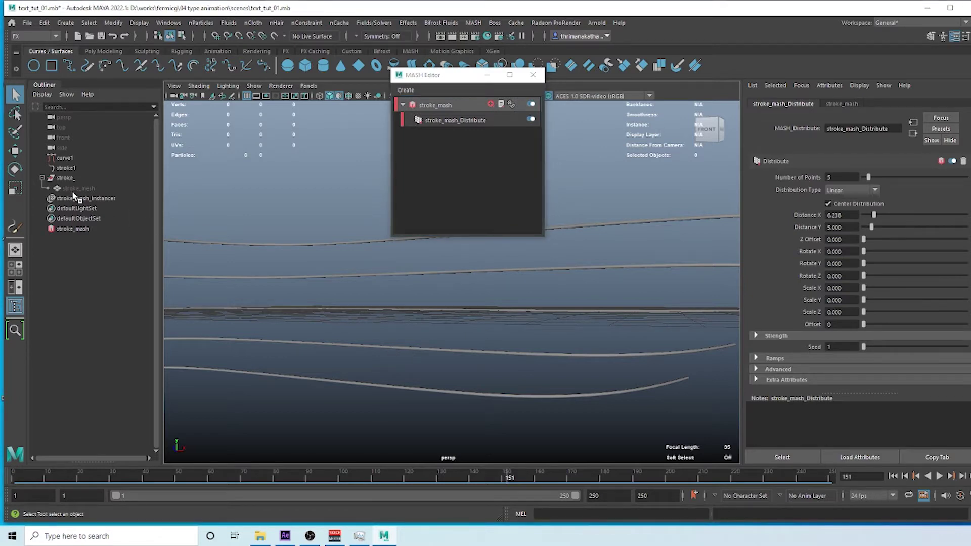
Try raising the Global Scale of stroke1's defaultPaint1 brush to about 3.2, and undo the change
{"action": "left_click", "coordinate": [70, 168]}
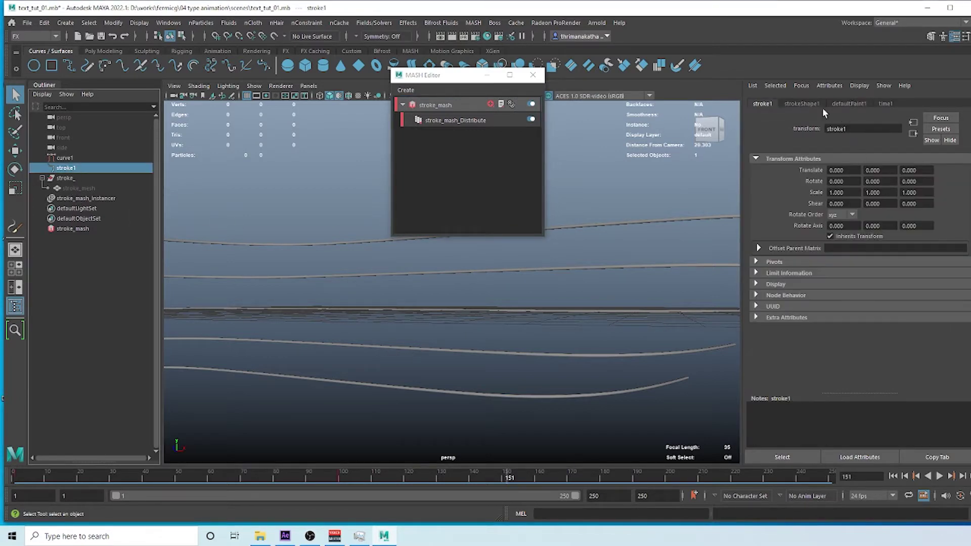
{"action": "left_click", "coordinate": [848, 104]}
{"action": "mouse_move", "coordinate": [883, 170]}
{"action": "left_mouse_down"}
{"action": "mouse_move", "coordinate": [895, 169]}
{"action": "mouse_move", "coordinate": [869, 169]}
{"action": "mouse_move", "coordinate": [904, 172]}
{"action": "left_mouse_up"}
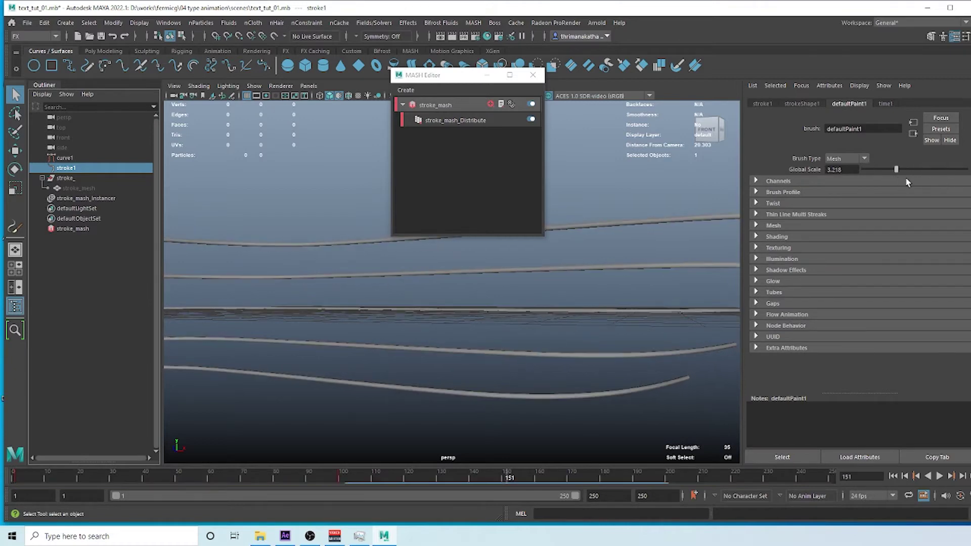
{"action": "key", "text": "ctrl+z"}
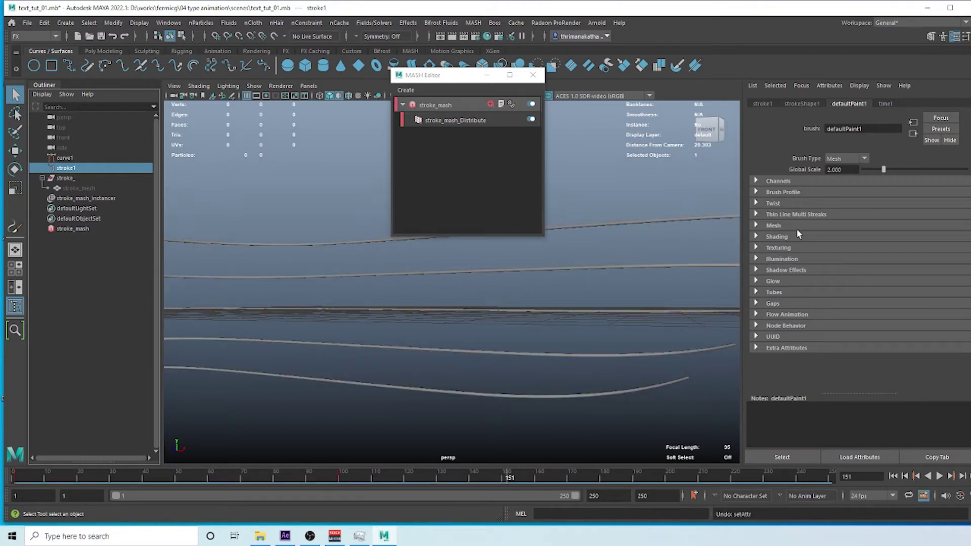
{"action": "mouse_move", "coordinate": [537, 278]}
{"action": "left_mouse_down", "text": "alt"}
{"action": "mouse_move", "coordinate": [531, 319]}
{"action": "mouse_move", "coordinate": [503, 327]}
{"action": "mouse_move", "coordinate": [499, 283]}
{"action": "mouse_move", "coordinate": [497, 299]}
{"action": "mouse_move", "coordinate": [511, 288]}
{"action": "mouse_move", "coordinate": [419, 306]}
{"action": "left_mouse_up", "text": "alt"}
{"action": "right_click_drag", "start_coordinate": [419, 305], "coordinate": [470, 309], "text": "alt"}
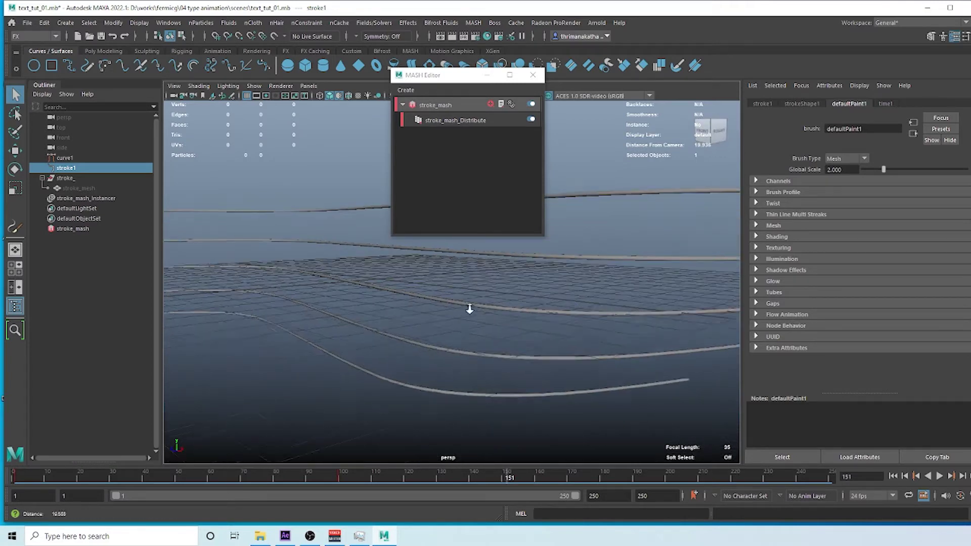
{"action": "mouse_move", "coordinate": [469, 309]}
{"action": "left_mouse_down", "text": "alt"}
{"action": "mouse_move", "coordinate": [490, 317]}
{"action": "mouse_move", "coordinate": [436, 317]}
{"action": "mouse_move", "coordinate": [524, 330]}
{"action": "mouse_move", "coordinate": [462, 321]}
{"action": "mouse_move", "coordinate": [514, 310]}
{"action": "mouse_move", "coordinate": [456, 331]}
{"action": "mouse_move", "coordinate": [464, 320]}
{"action": "left_mouse_up", "text": "alt"}
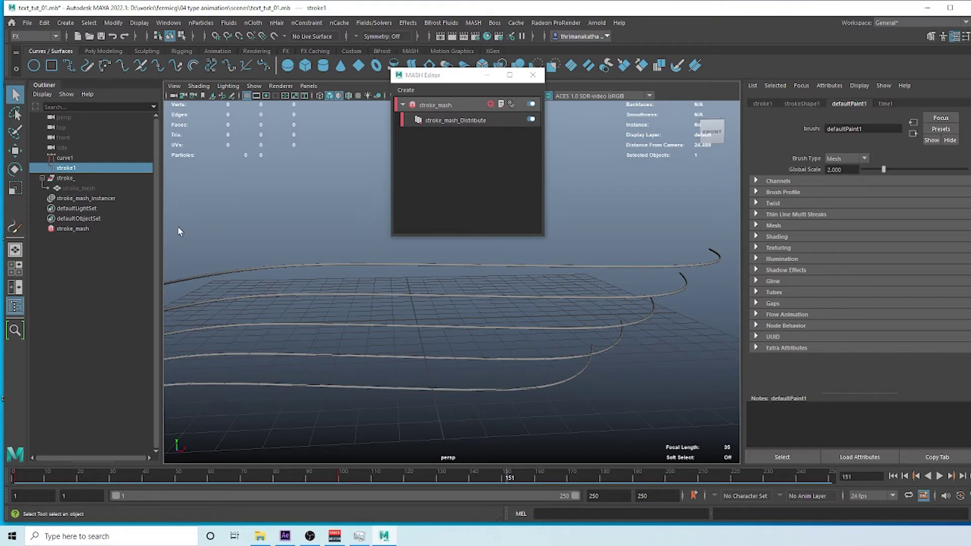
{"action": "left_click_drag", "start_coordinate": [523, 331], "coordinate": [531, 320], "text": "alt"}
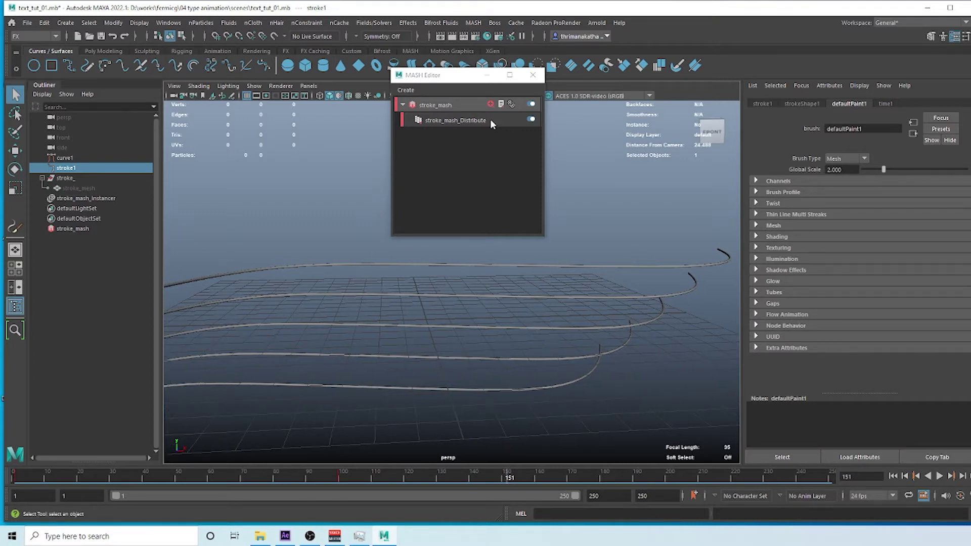
{"action": "left_click", "coordinate": [407, 90]}
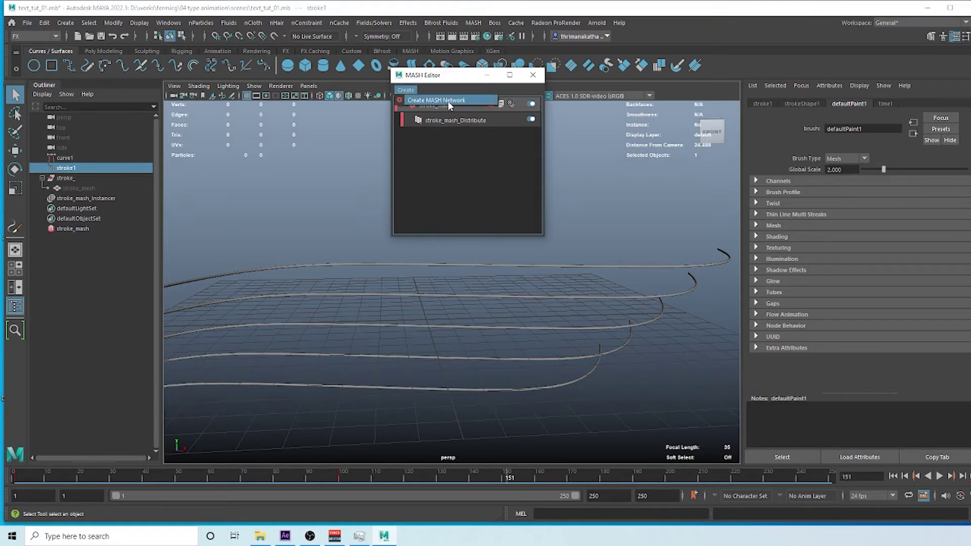
{"action": "left_click", "coordinate": [473, 22]}
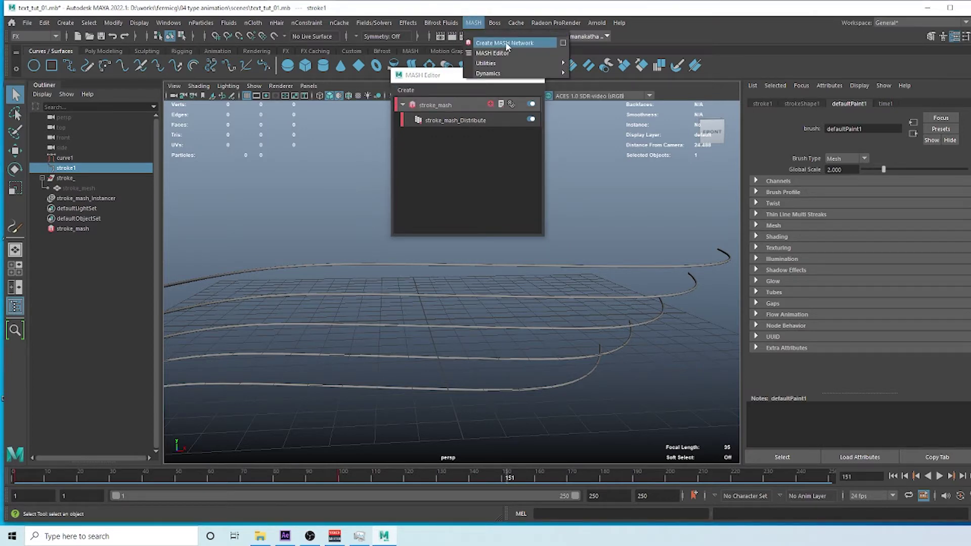
{"action": "left_click", "coordinate": [406, 90]}
{"action": "left_click", "coordinate": [428, 102]}
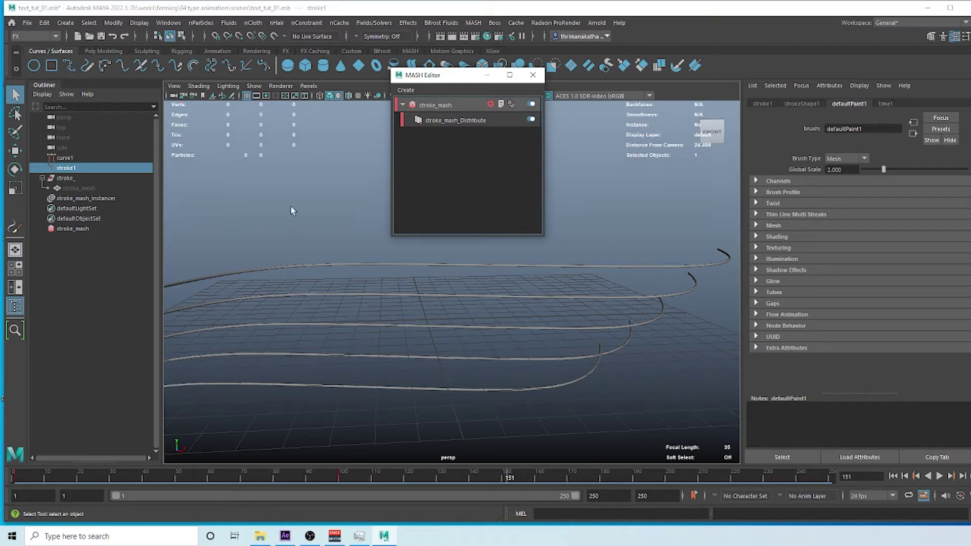
Switch to After Effects and toggle Adjustment Layer 1's visibility to examine the finished FermiCG title composition
{"action": "key", "text": "alt+Tab"}
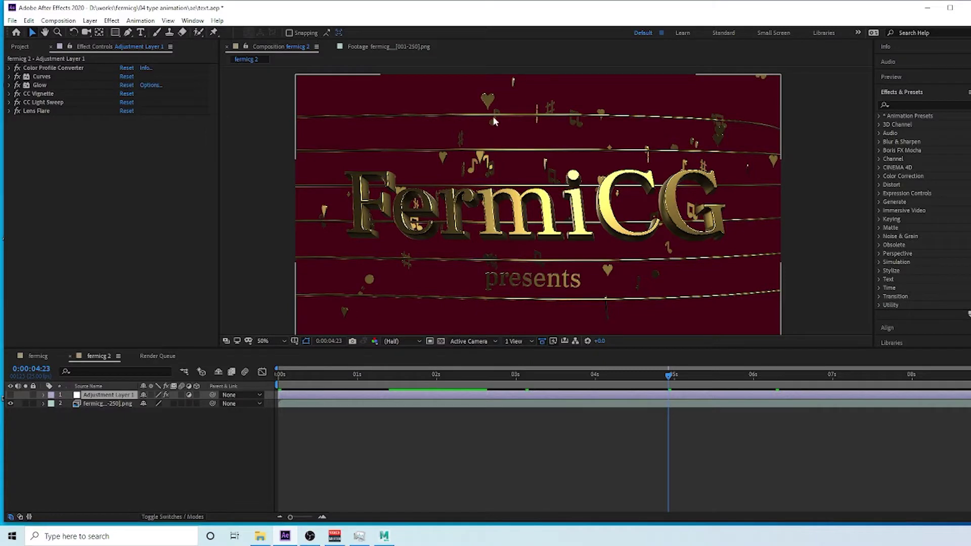
{"action": "left_click", "coordinate": [14, 395]}
{"action": "left_click", "coordinate": [11, 394]}
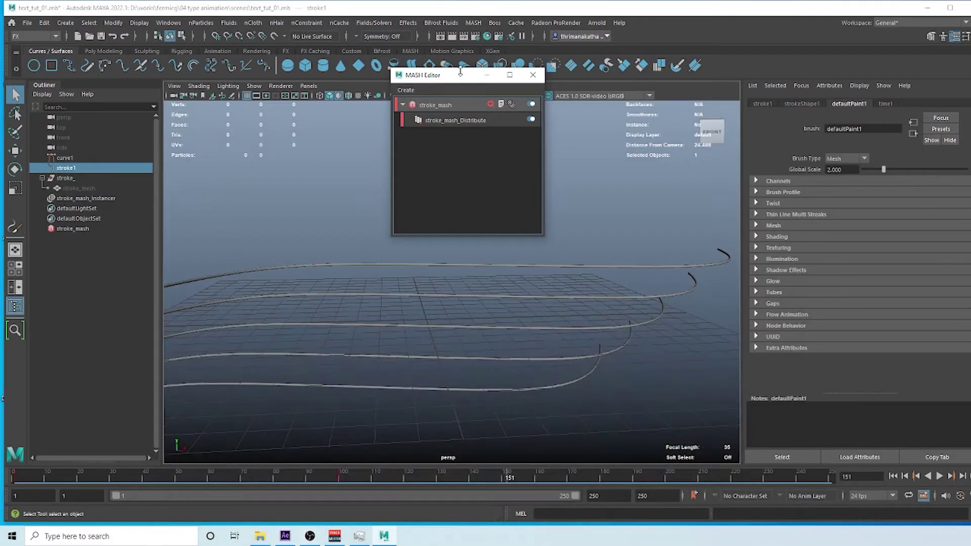
Return to Maya, create a 3D Type object, and move the MASH Editor clear of its letters
{"action": "left_click_drag", "start_coordinate": [422, 80], "coordinate": [633, 158]}
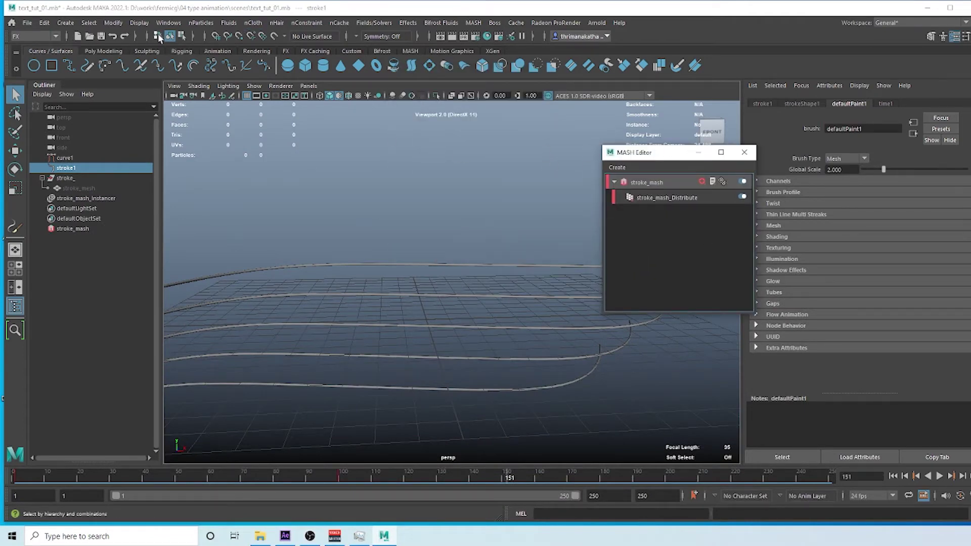
{"action": "left_click", "coordinate": [65, 23]}
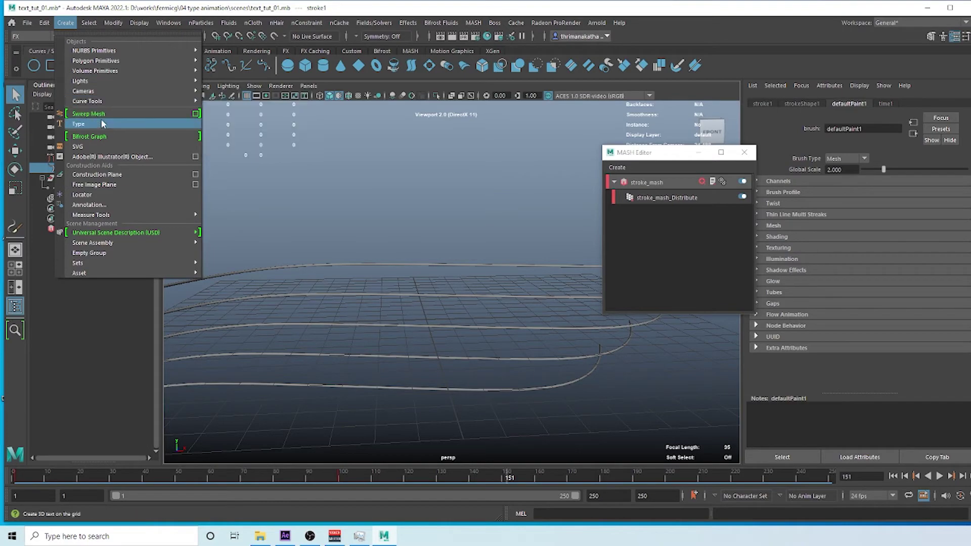
{"action": "left_click", "coordinate": [173, 125]}
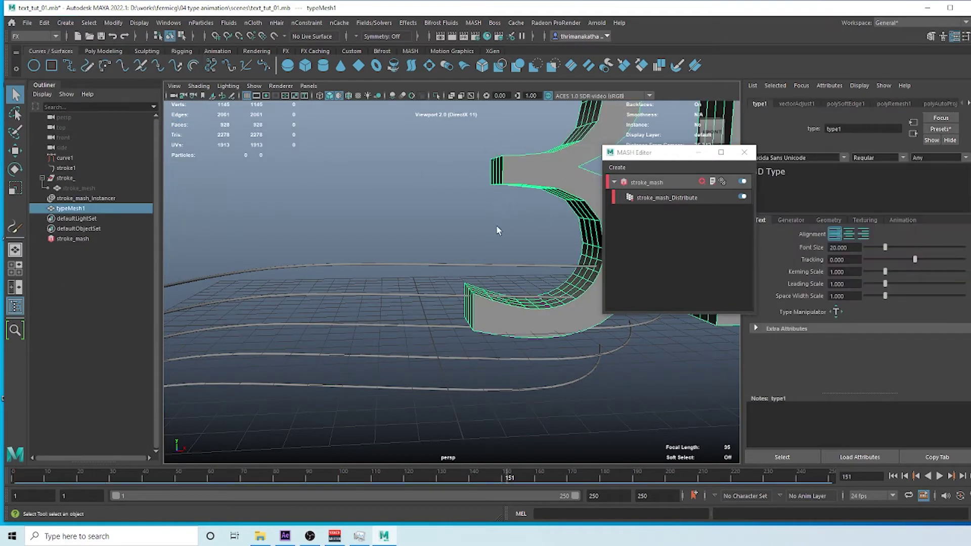
{"action": "right_click_drag", "start_coordinate": [496, 225], "coordinate": [484, 251], "text": "alt"}
{"action": "left_click_drag", "start_coordinate": [483, 251], "coordinate": [494, 266], "text": "alt"}
{"action": "left_click_drag", "start_coordinate": [673, 151], "coordinate": [612, 290]}
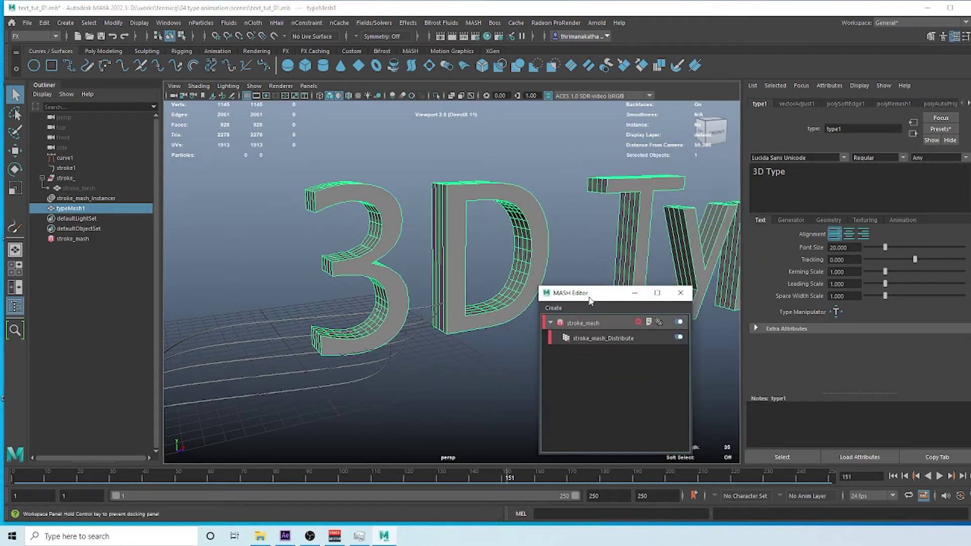
Center-align the 3D Type text and set its Font Size to 1
{"action": "left_click", "coordinate": [849, 233]}
{"action": "right_click_drag", "start_coordinate": [536, 223], "coordinate": [412, 225], "text": "alt"}
{"action": "middle_click_drag", "start_coordinate": [412, 225], "coordinate": [573, 231], "text": "alt"}
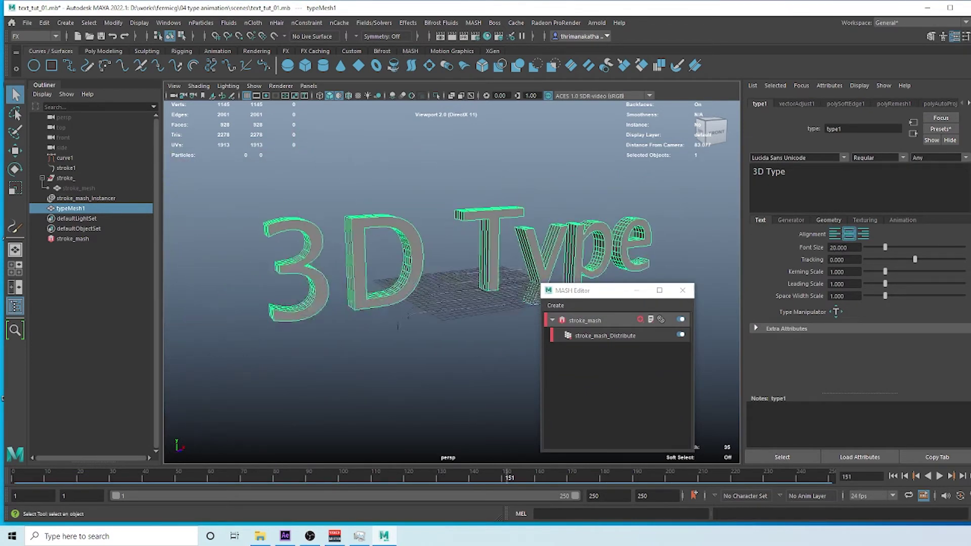
{"action": "double_click", "coordinate": [852, 248]}
{"action": "type", "text": "1"}
{"action": "key", "text": "Return"}
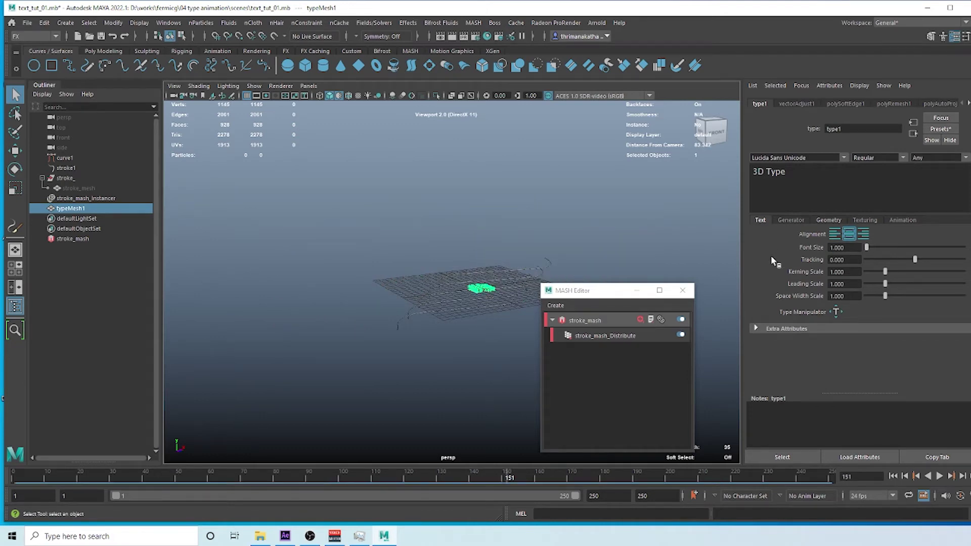
Try a Font Size of 0.25 on the 3D Type text
{"action": "right_click_drag", "start_coordinate": [593, 267], "coordinate": [433, 248], "text": "alt"}
{"action": "scroll", "coordinate": [432, 249], "scroll_direction": "up", "scroll_amount": 5}
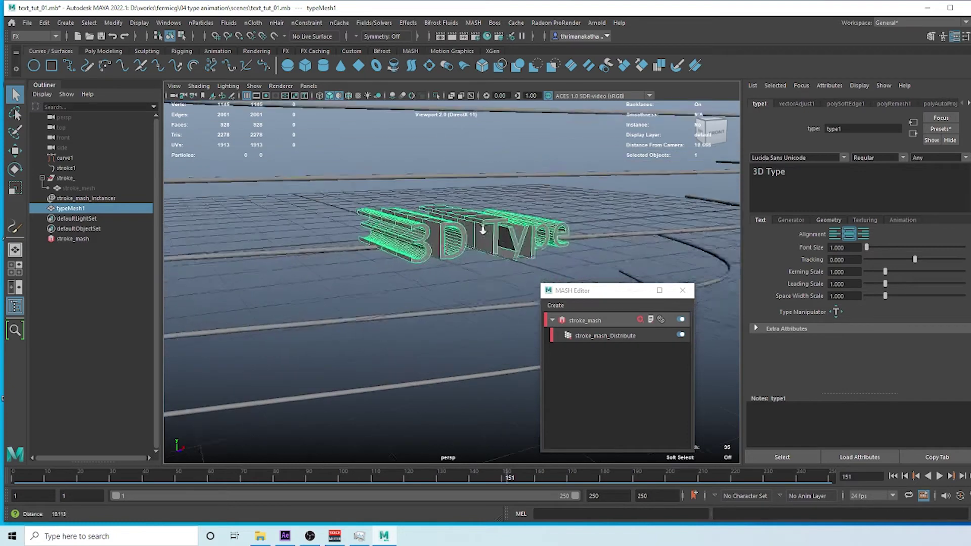
{"action": "double_click", "coordinate": [852, 247]}
{"action": "type", "text": ".25"}
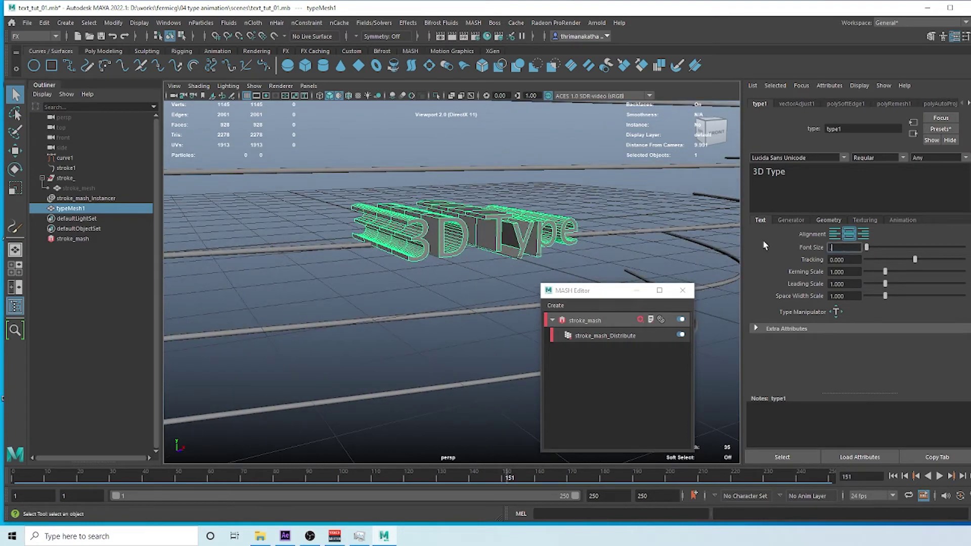
{"action": "key", "text": "Return"}
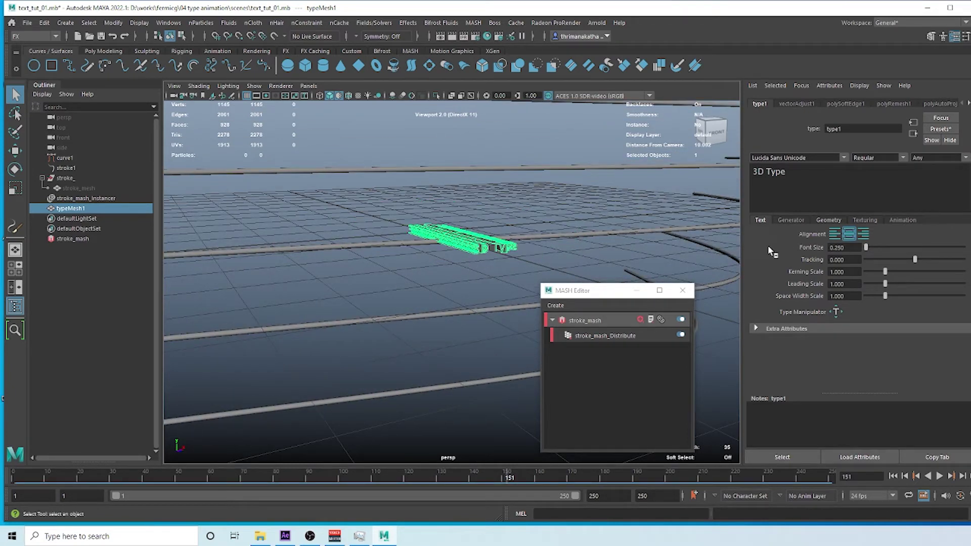
Set the 3D Type text's Font Size to 0.5
{"action": "left_click", "coordinate": [850, 247]}
{"action": "double_click", "coordinate": [835, 247]}
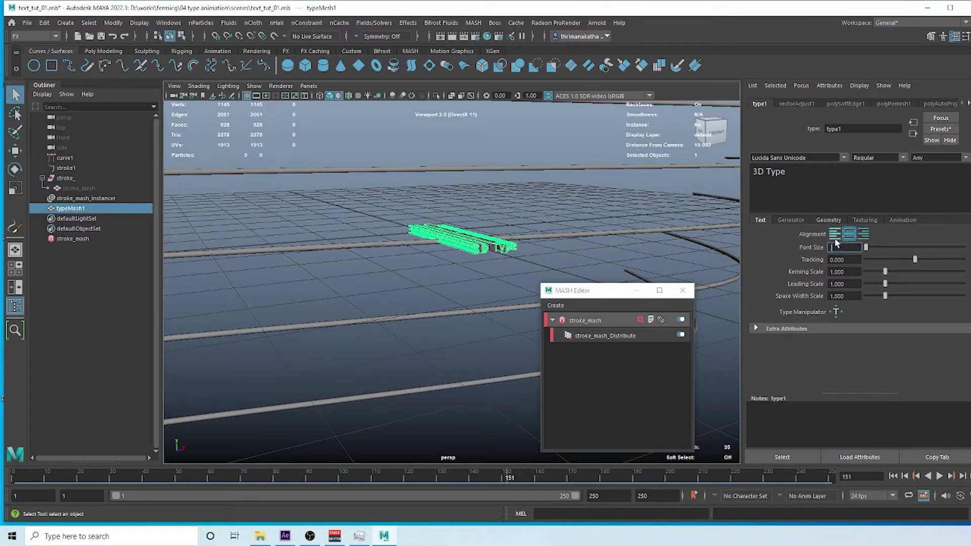
{"action": "type", "text": ".5"}
{"action": "key", "text": "Return"}
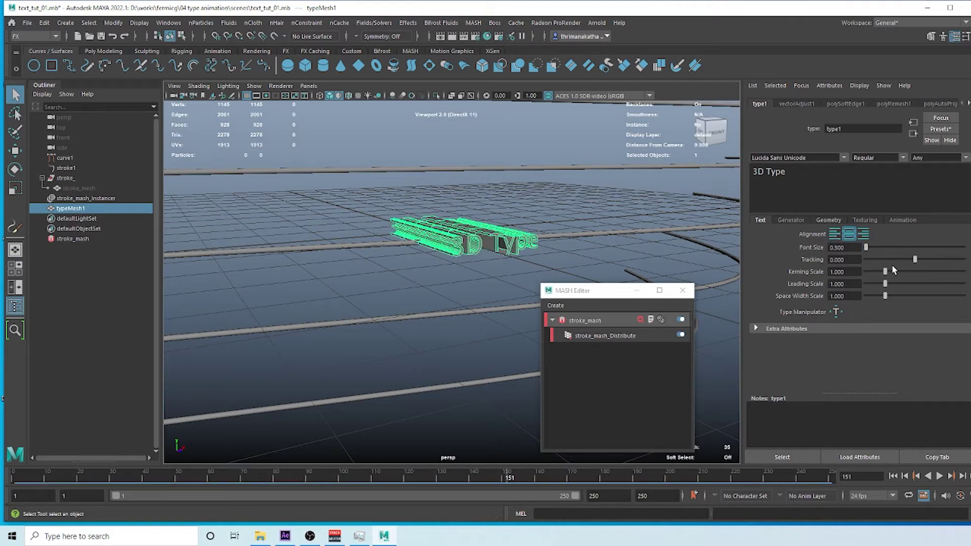
Keep extrusion enabled on the 3D Type text and set its Extrude Distance to 0.1 and Extrude Divisions to 1
{"action": "left_click", "coordinate": [833, 220]}
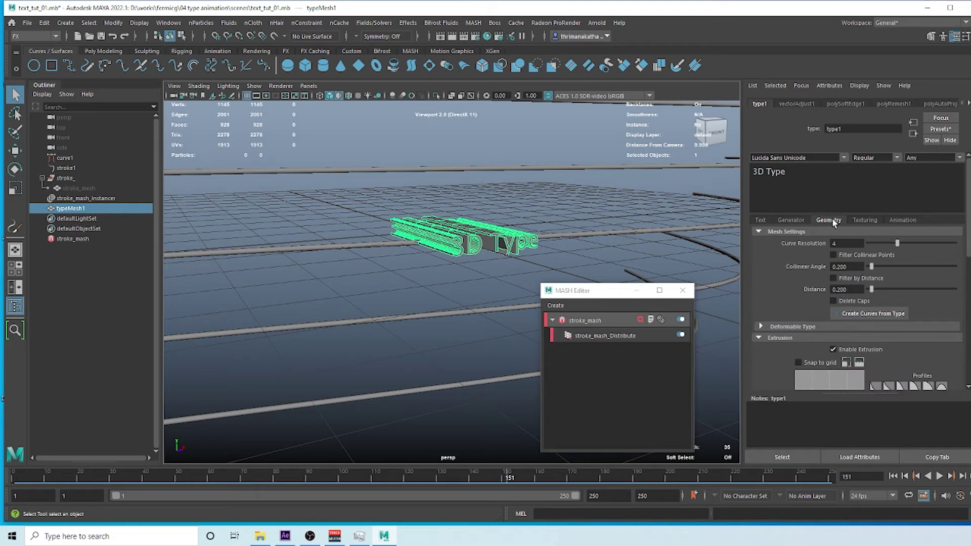
{"action": "left_click_drag", "start_coordinate": [967, 238], "coordinate": [969, 256]}
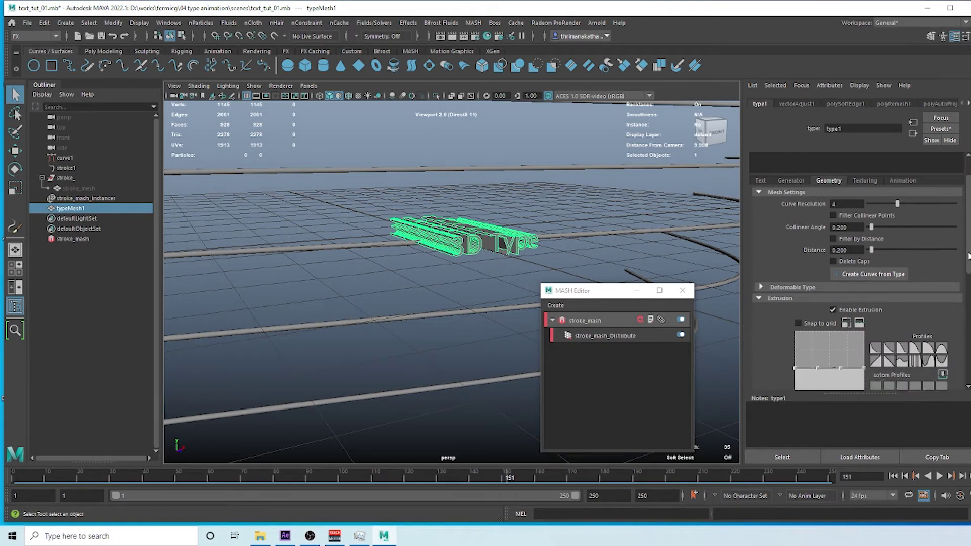
{"action": "scroll", "coordinate": [859, 257], "scroll_direction": "down", "scroll_amount": 3}
{"action": "left_click", "coordinate": [836, 247]}
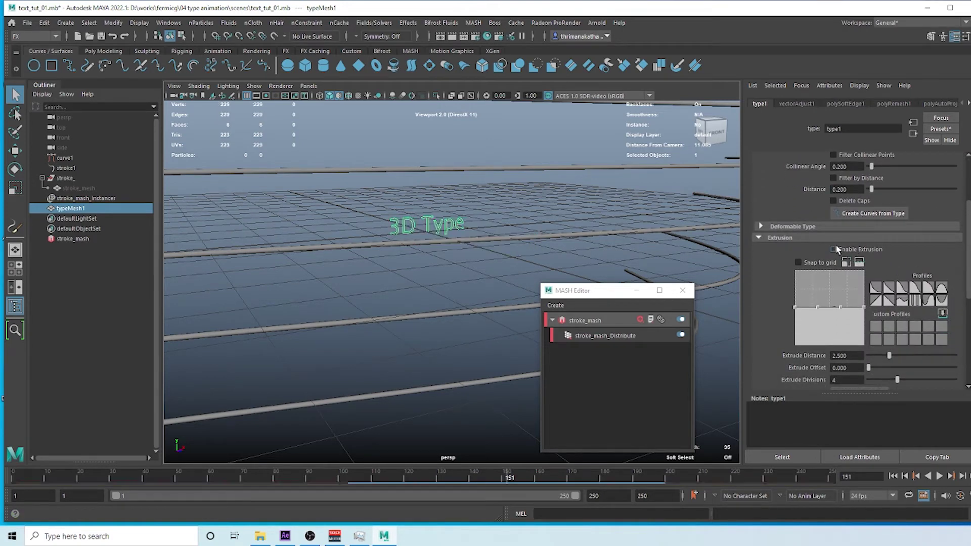
{"action": "left_click", "coordinate": [835, 248]}
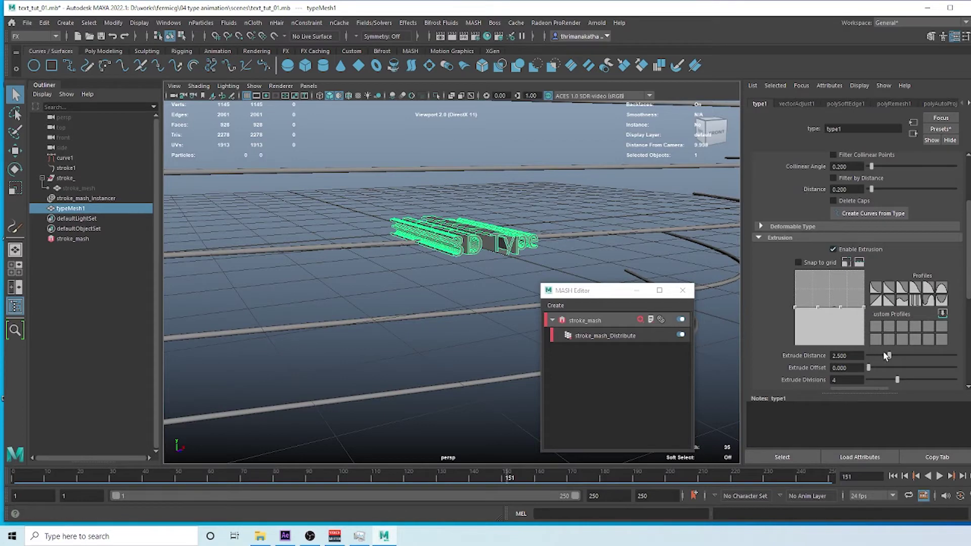
{"action": "left_click_drag", "start_coordinate": [889, 355], "coordinate": [841, 355]}
{"action": "left_click_drag", "start_coordinate": [898, 380], "coordinate": [838, 377]}
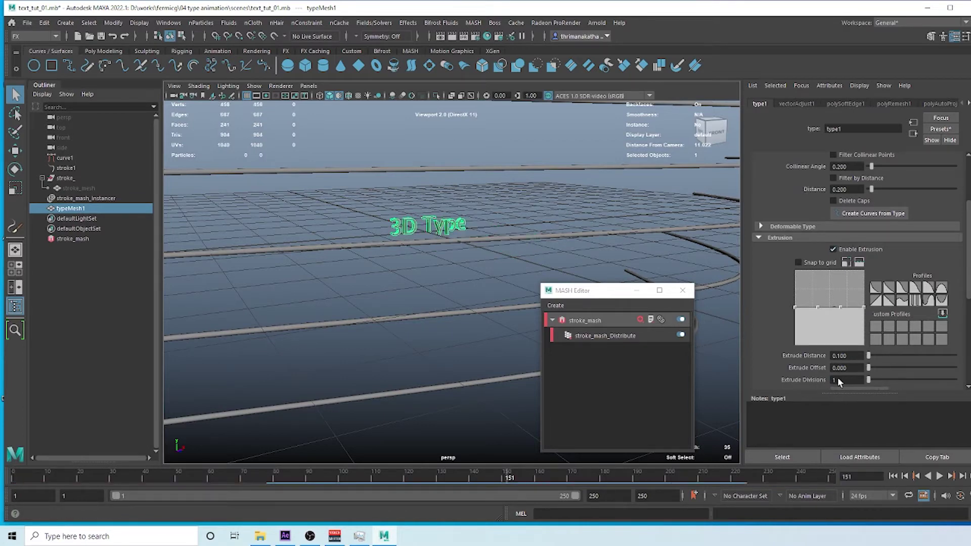
{"action": "scroll", "coordinate": [967, 277], "scroll_direction": "down", "scroll_amount": 5}
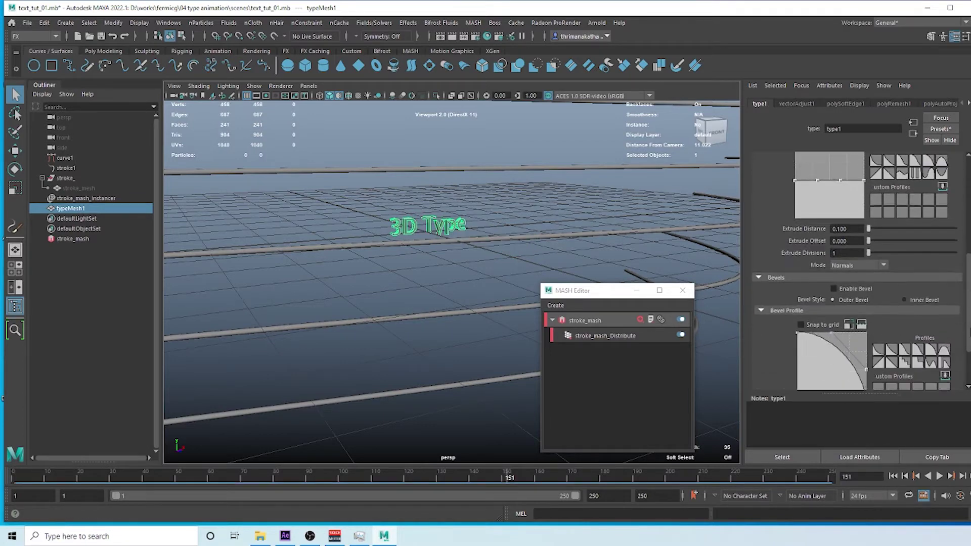
Replace the wording of the 3D Type object with a single # symbol
{"action": "scroll", "coordinate": [967, 277], "scroll_direction": "up", "scroll_amount": 10}
{"action": "left_click_drag", "start_coordinate": [419, 293], "coordinate": [412, 269], "text": "alt"}
{"action": "scroll", "coordinate": [412, 269], "scroll_direction": "up", "scroll_amount": 10}
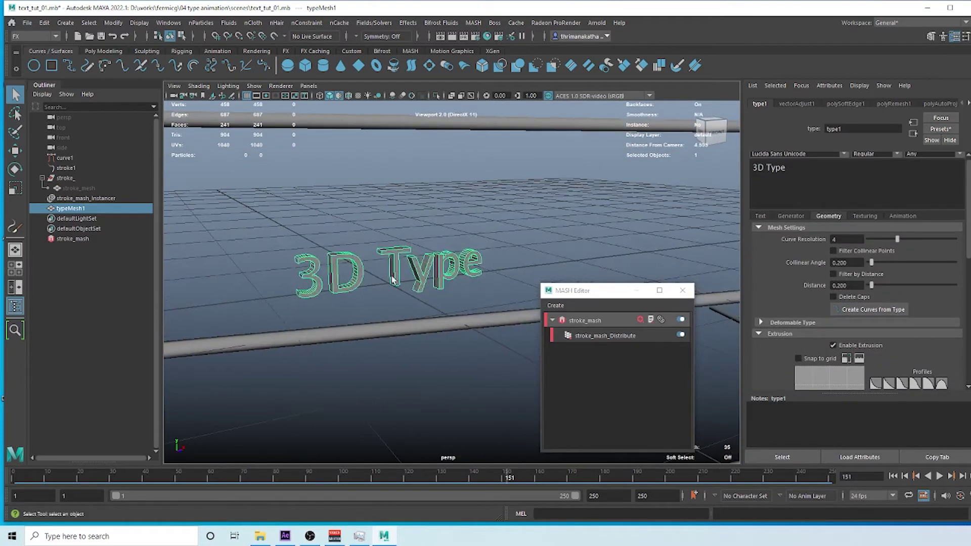
{"action": "middle_click_drag", "start_coordinate": [393, 275], "coordinate": [382, 254], "text": "alt"}
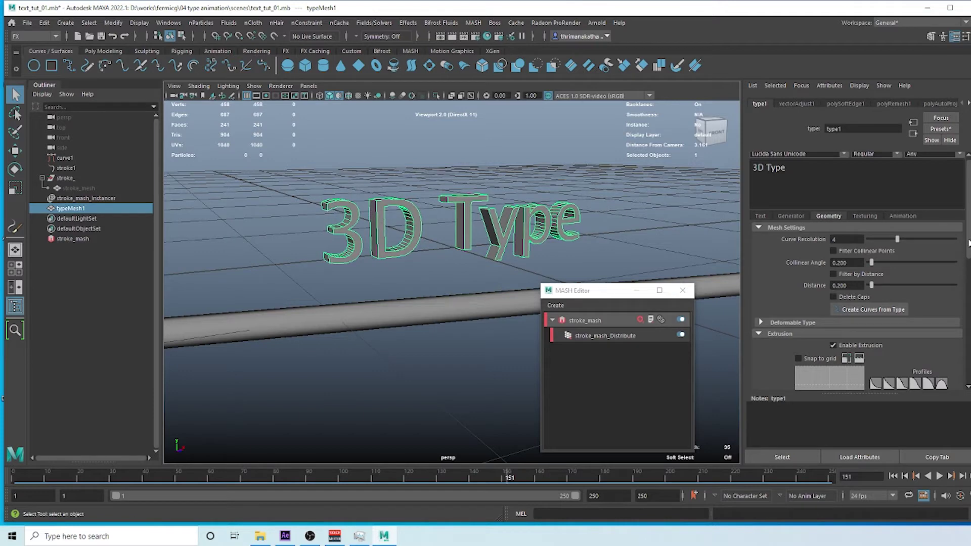
{"action": "scroll", "coordinate": [967, 248], "scroll_direction": "down", "scroll_amount": 5}
{"action": "scroll", "coordinate": [967, 248], "scroll_direction": "up", "scroll_amount": 5}
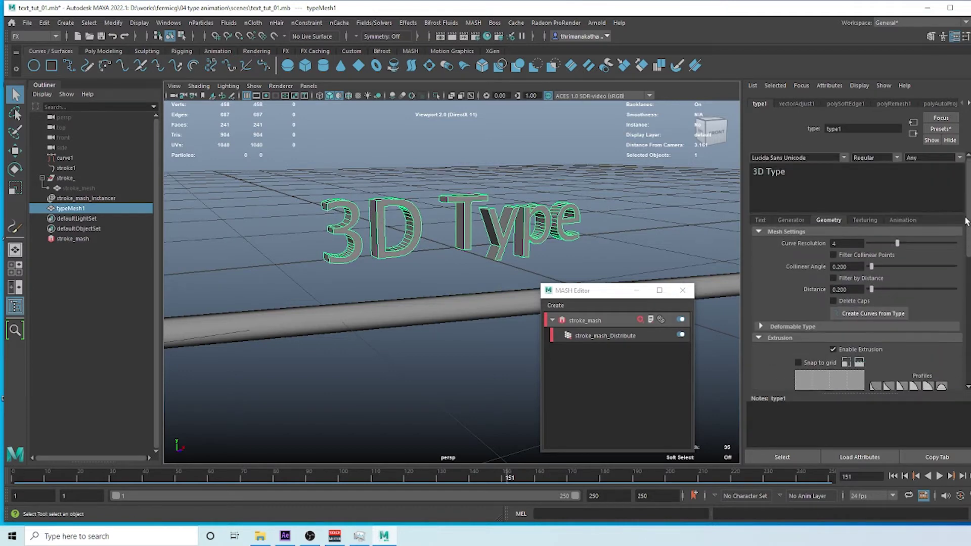
{"action": "triple_click", "coordinate": [816, 181]}
{"action": "type", "text": "#"}
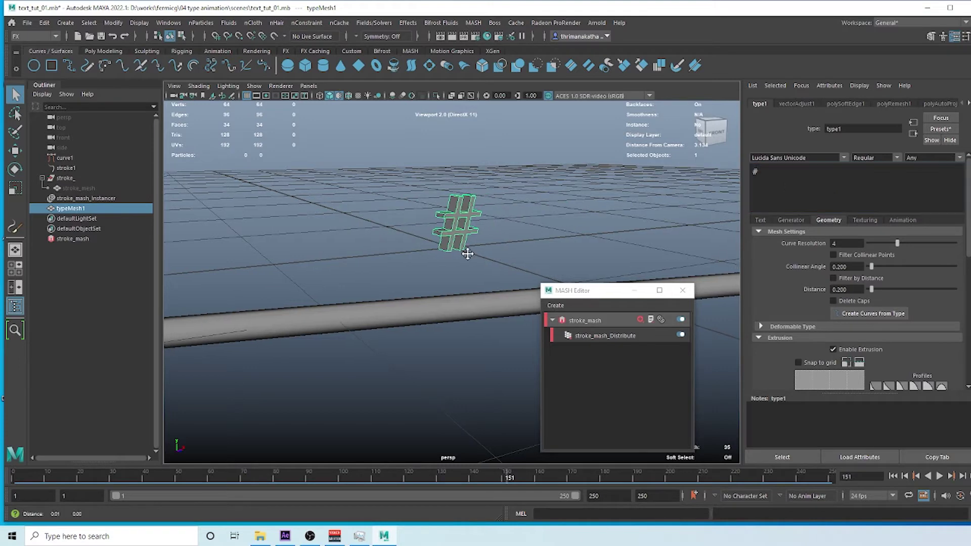
Rename the # symbol's typeMesh1 object as musical_
{"action": "left_click_drag", "start_coordinate": [464, 256], "coordinate": [263, 215], "text": "alt"}
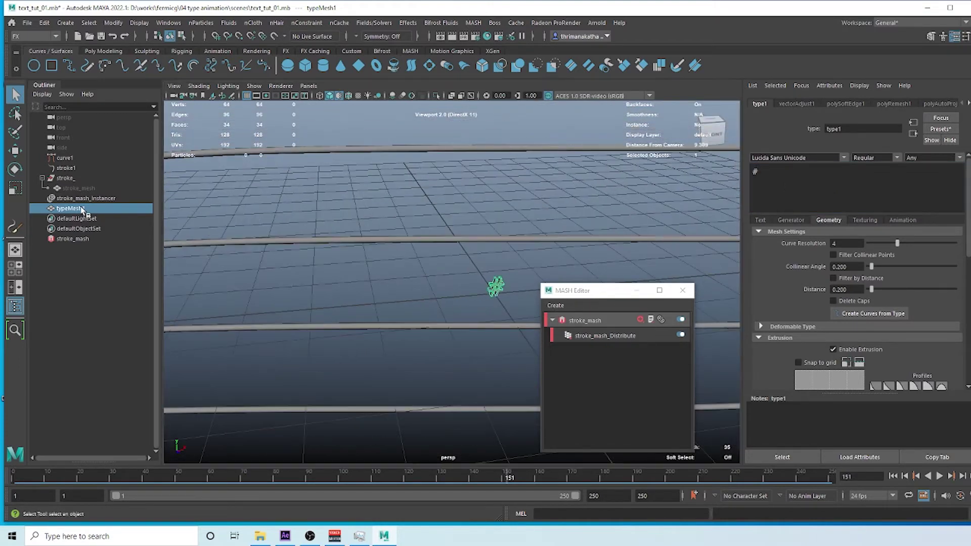
{"action": "double_click", "coordinate": [86, 209]}
{"action": "type", "text": "m"}
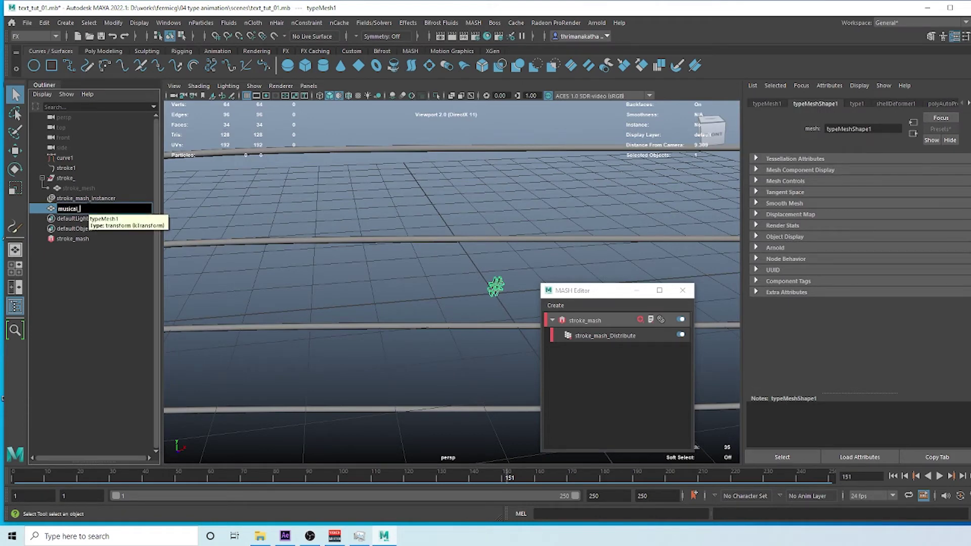
{"action": "type", "text": "usical_"}
{"action": "key", "text": "Return"}
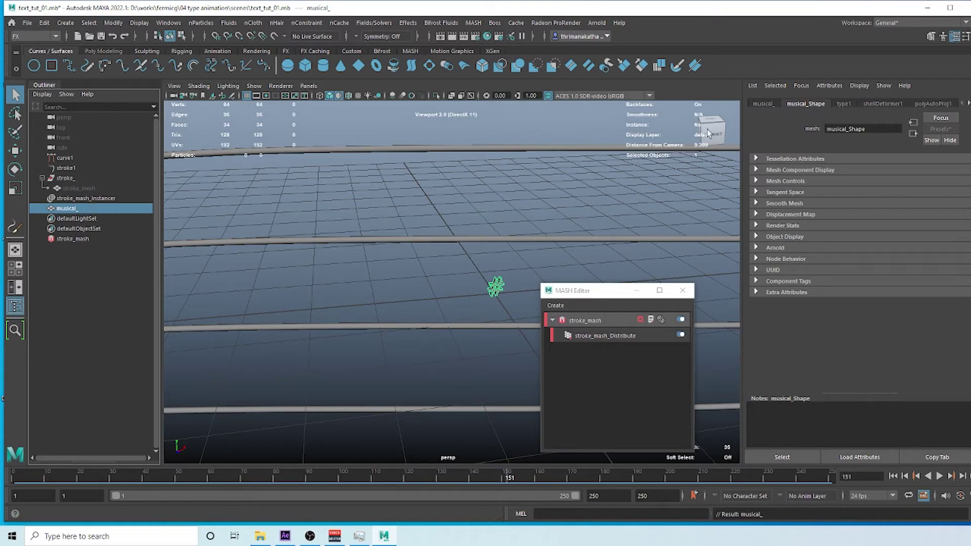
Save the type1 settings of the # symbol as an attribute preset named musical_
{"action": "left_click", "coordinate": [843, 104]}
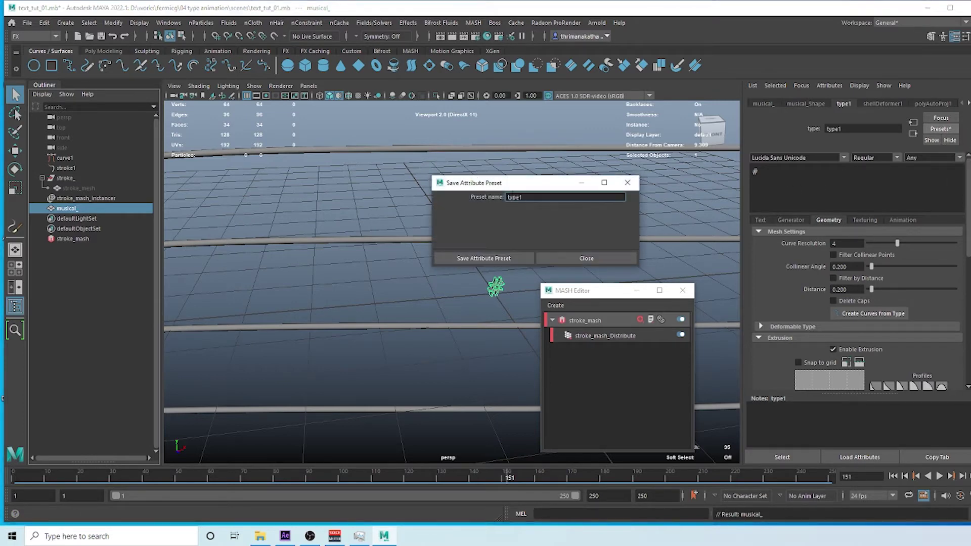
{"action": "left_click_drag", "start_coordinate": [526, 201], "coordinate": [466, 199]}
{"action": "type", "text": "musical_"}
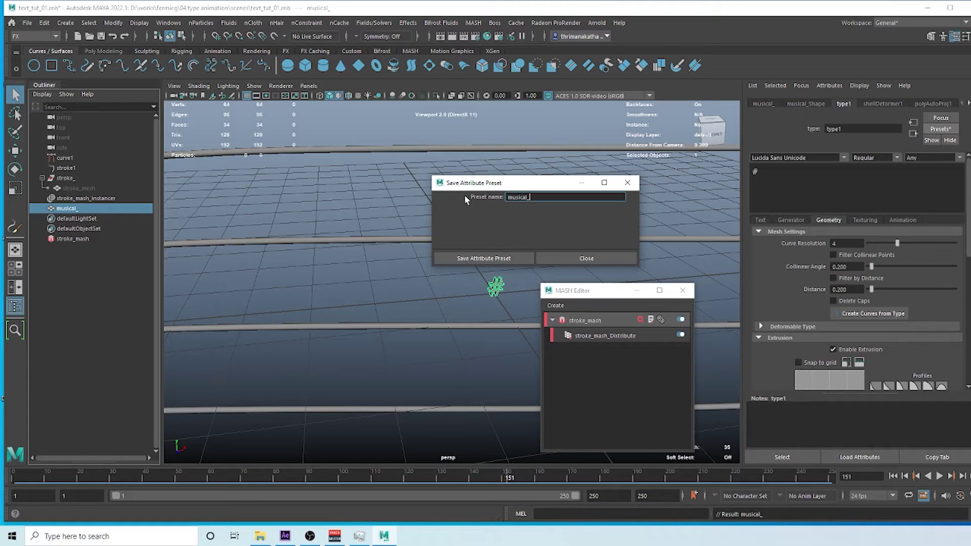
{"action": "left_click", "coordinate": [504, 256]}
Create a second 3D Type object and apply the saved musical_ preset to its type2 node
{"action": "left_click_drag", "start_coordinate": [438, 300], "coordinate": [381, 203], "text": "alt"}
{"action": "left_click", "coordinate": [426, 232]}
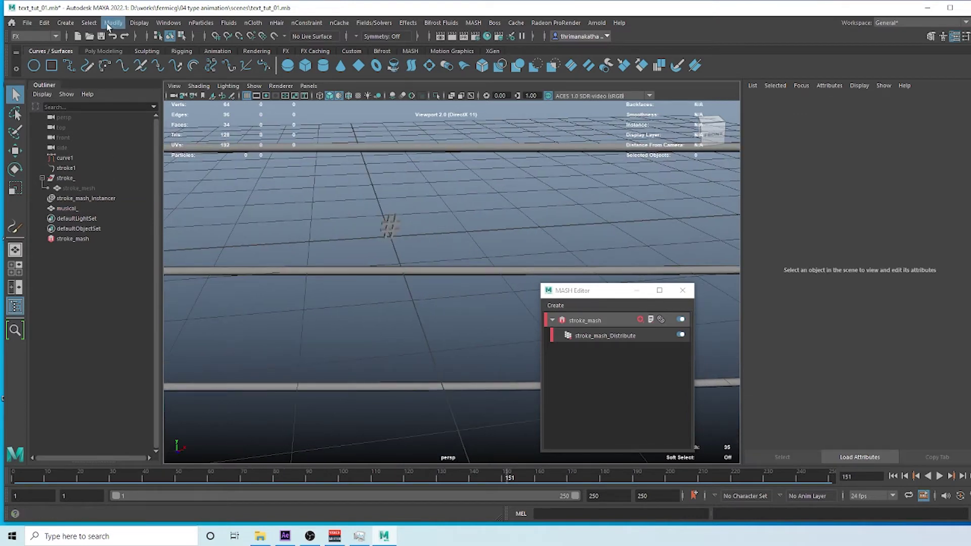
{"action": "left_click", "coordinate": [65, 23]}
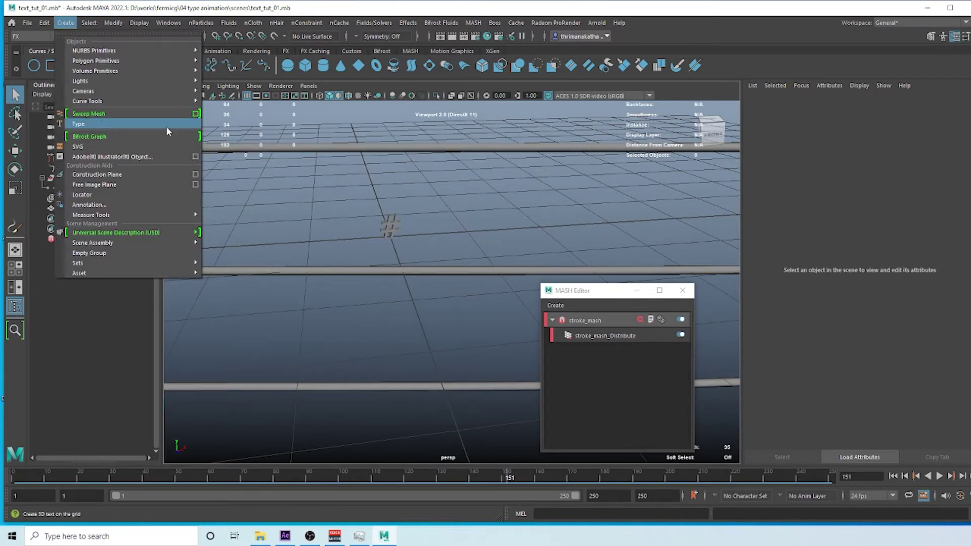
{"action": "left_click", "coordinate": [172, 151]}
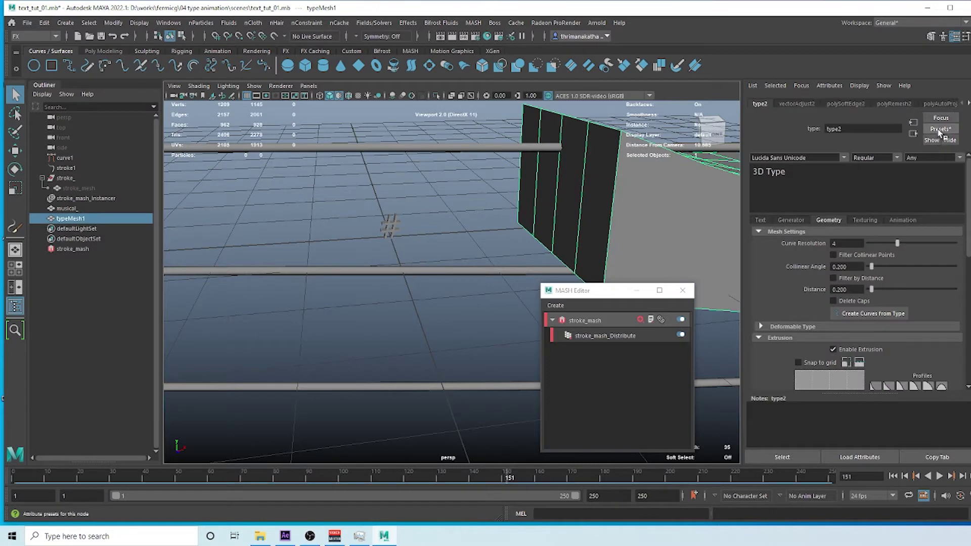
{"action": "left_click", "coordinate": [940, 129]}
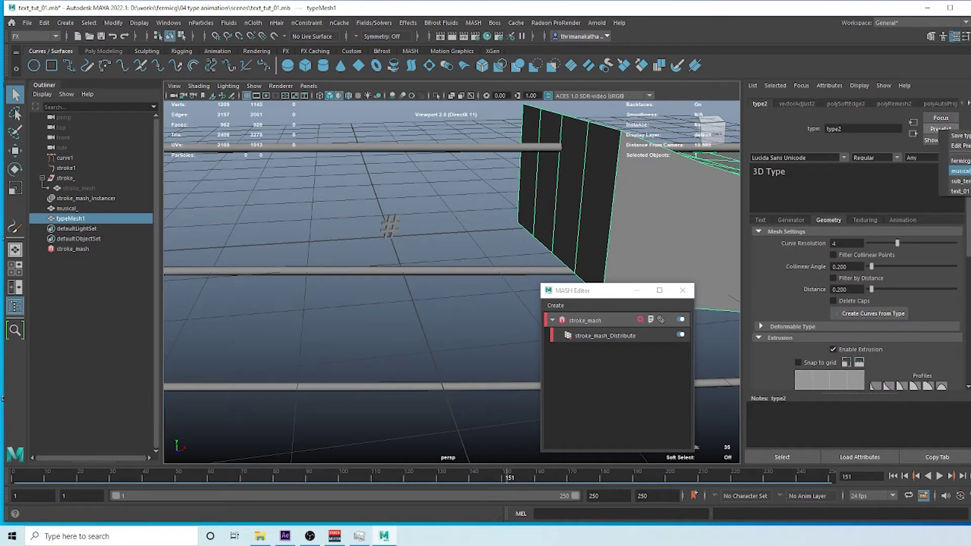
{"action": "left_click", "coordinate": [960, 171]}
{"action": "scroll", "coordinate": [444, 297], "scroll_direction": "up", "scroll_amount": 2}
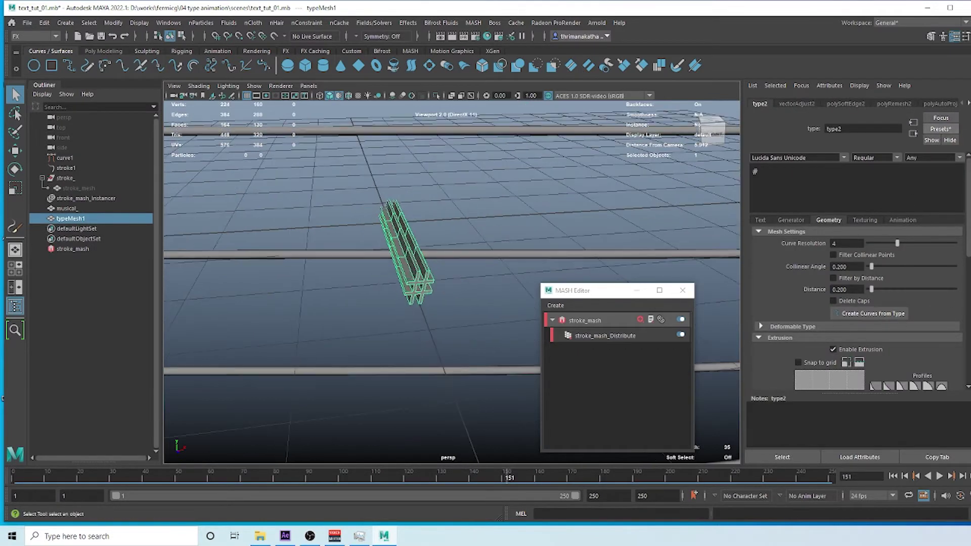
Reduce the second type object's extrusion to an Extrude Distance of 0.1 with 1 Extrude Division
{"action": "left_click_drag", "start_coordinate": [968, 244], "coordinate": [967, 260]}
{"action": "scroll", "coordinate": [913, 309], "scroll_direction": "down", "scroll_amount": 4}
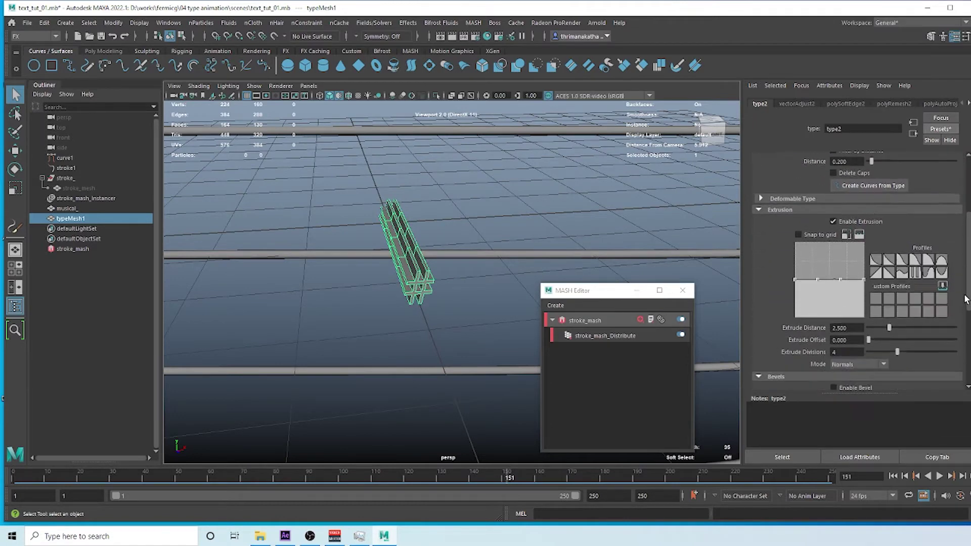
{"action": "left_click_drag", "start_coordinate": [889, 291], "coordinate": [855, 314]}
{"action": "left_click_drag", "start_coordinate": [455, 283], "coordinate": [494, 251], "text": "alt"}
{"action": "right_click_drag", "start_coordinate": [495, 251], "coordinate": [385, 259], "text": "alt"}
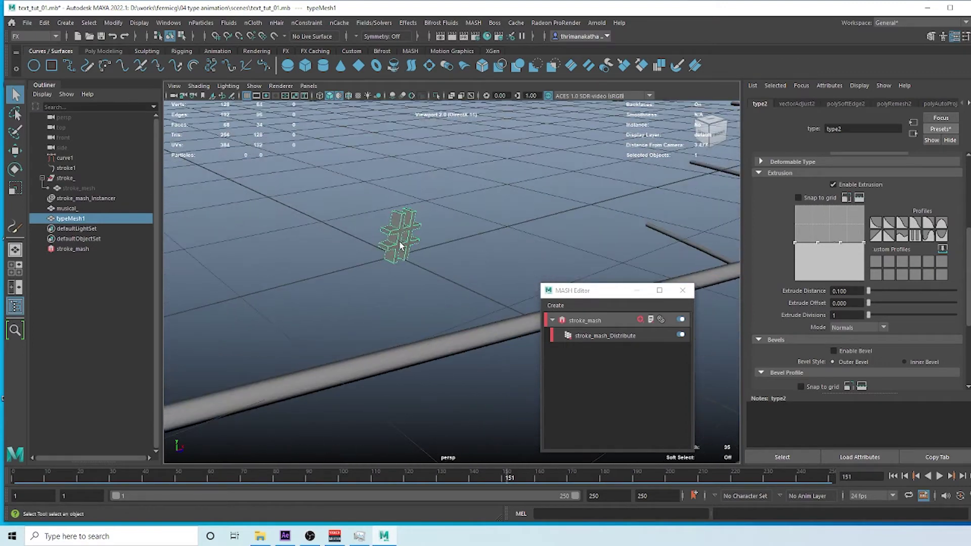
Open Windows Character Map and copy the Times New Roman pilcrow sign (¶)
{"action": "left_click", "coordinate": [172, 536]}
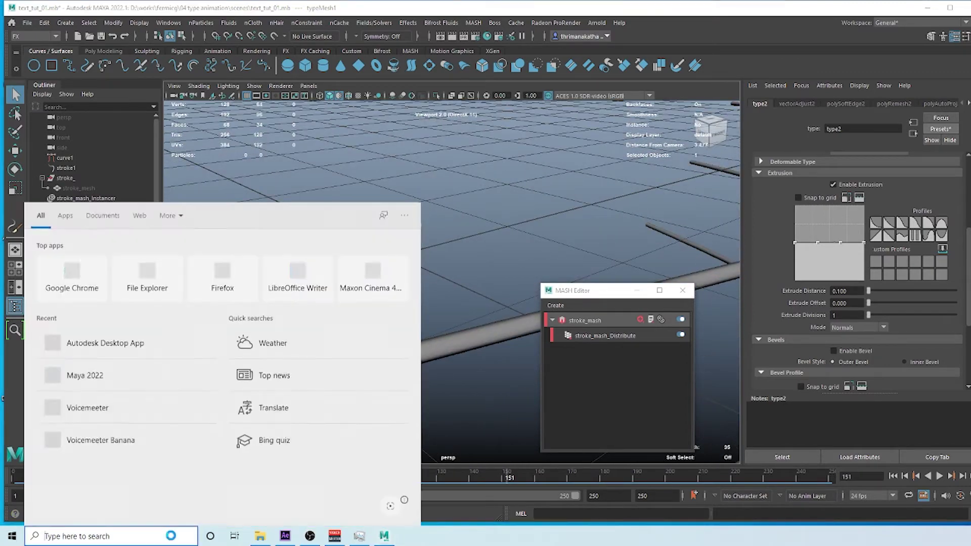
{"action": "type", "text": "c"}
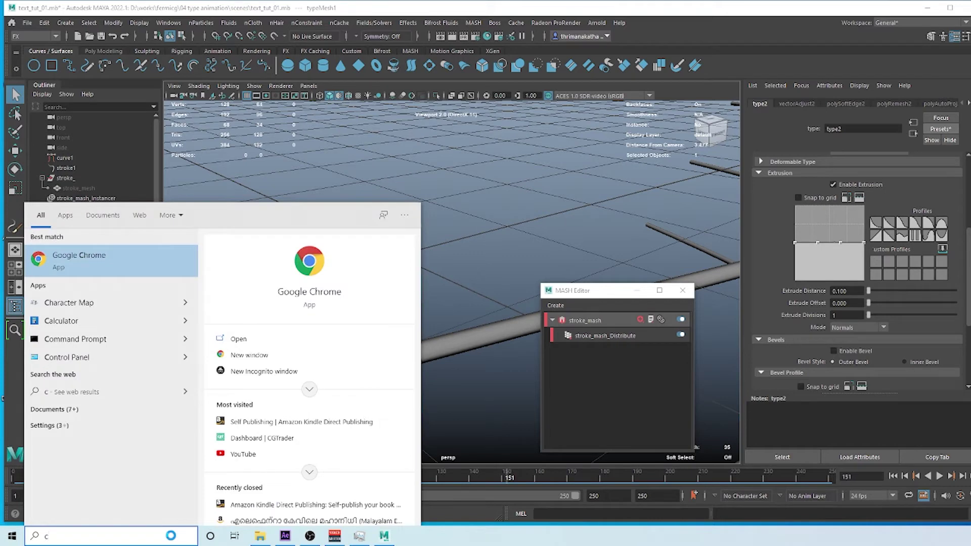
{"action": "type", "text": "hara"}
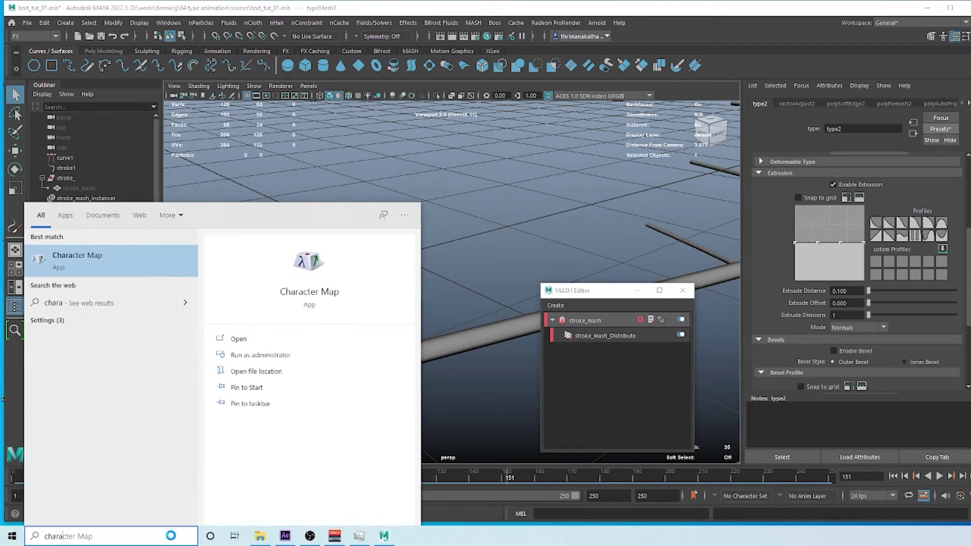
{"action": "left_click", "coordinate": [76, 258]}
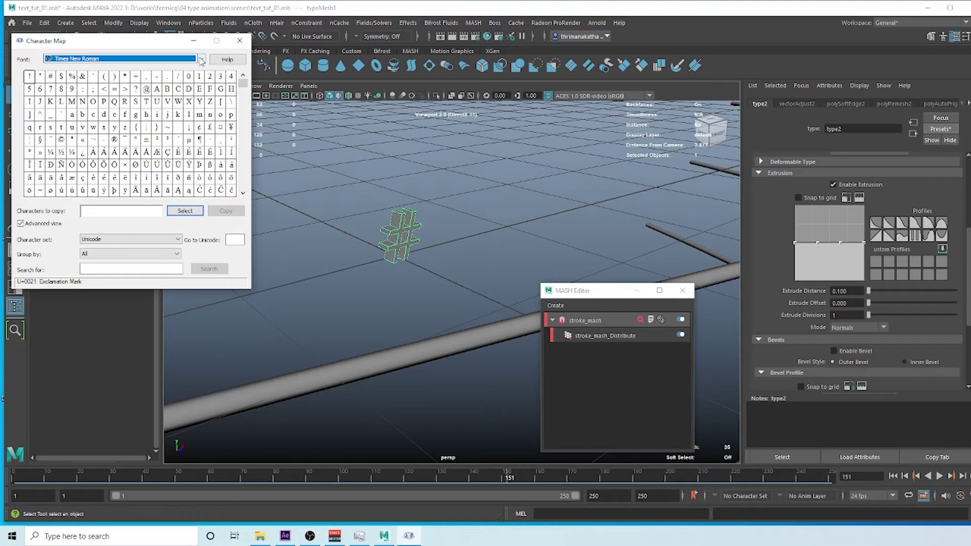
{"action": "left_click", "coordinate": [200, 141]}
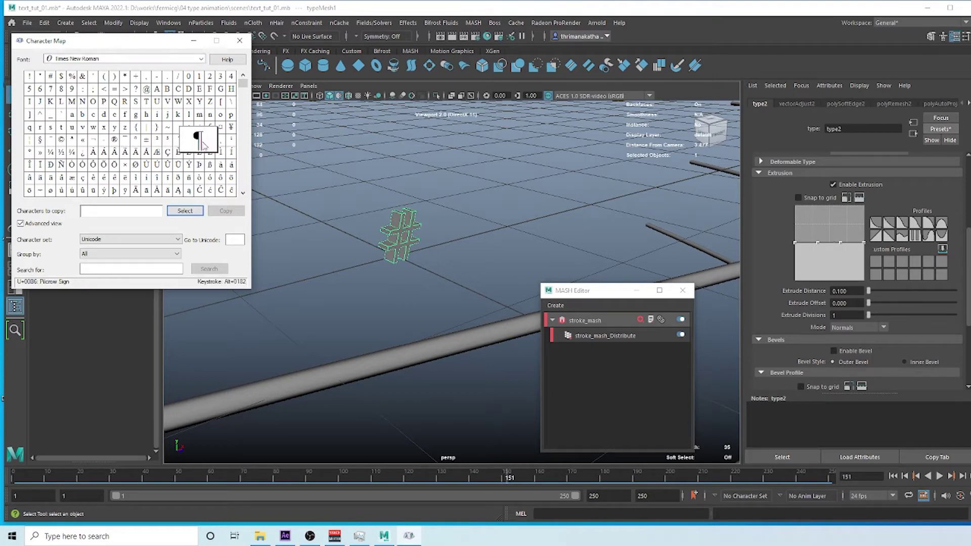
{"action": "left_click", "coordinate": [199, 212]}
{"action": "left_click", "coordinate": [226, 210]}
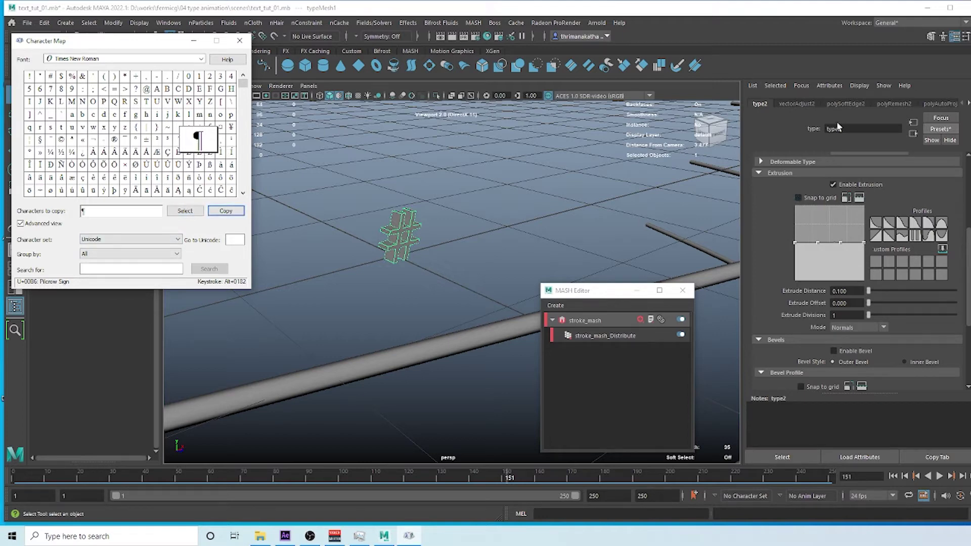
Return to Maya and replace the second type object's # text with the copied pilcrow sign
{"action": "left_click_drag", "start_coordinate": [967, 264], "coordinate": [968, 177]}
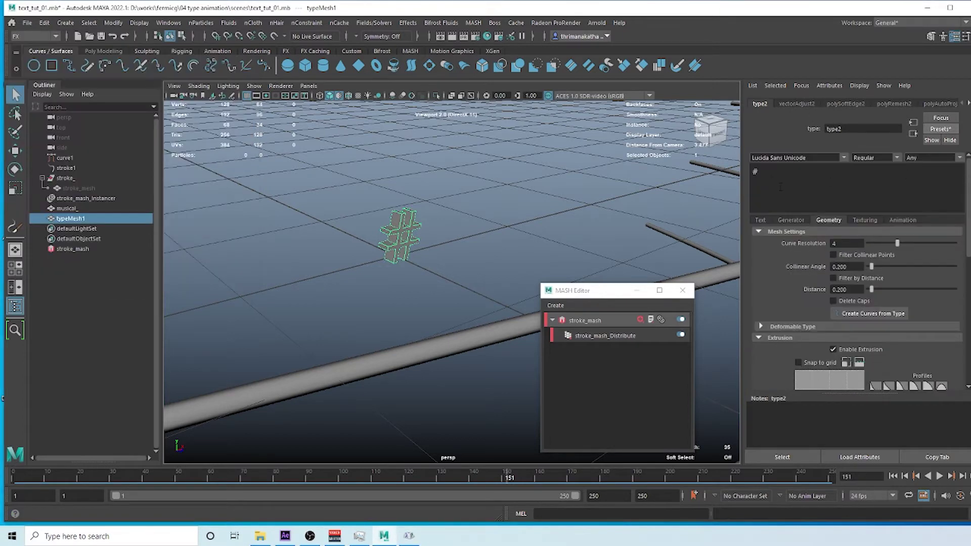
{"action": "left_click", "coordinate": [780, 187]}
{"action": "key", "text": "ctrl+a"}
{"action": "key", "text": "ctrl+v"}
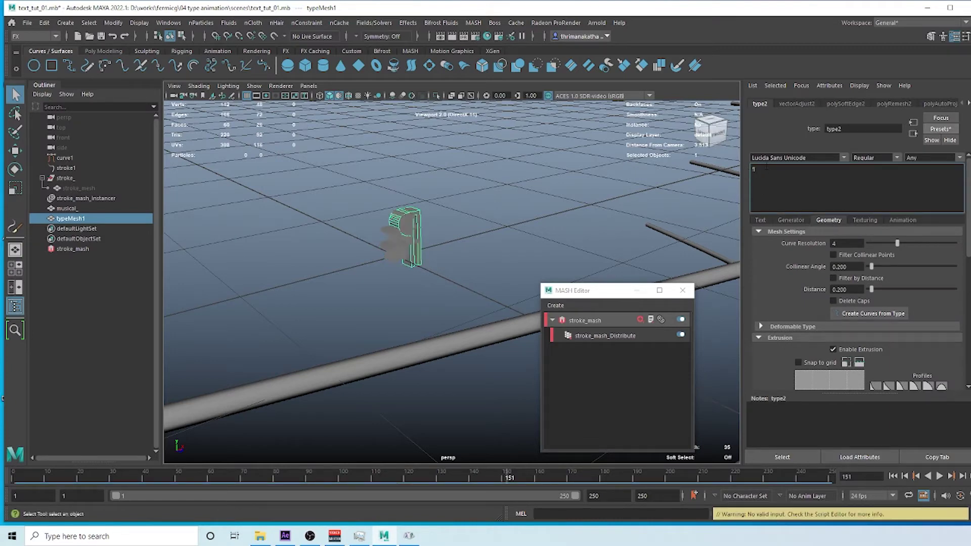
Rename the pilcrow type object in the Outliner from typeMesh1 to musical_1
{"action": "double_click", "coordinate": [66, 218]}
{"action": "type", "text": "music"}
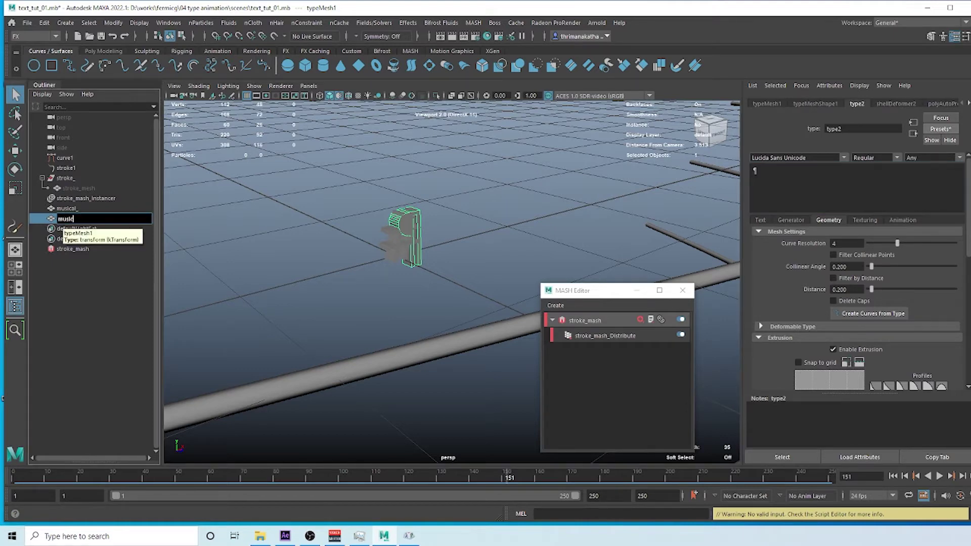
{"action": "type", "text": "al_1"}
{"action": "key", "text": "Return"}
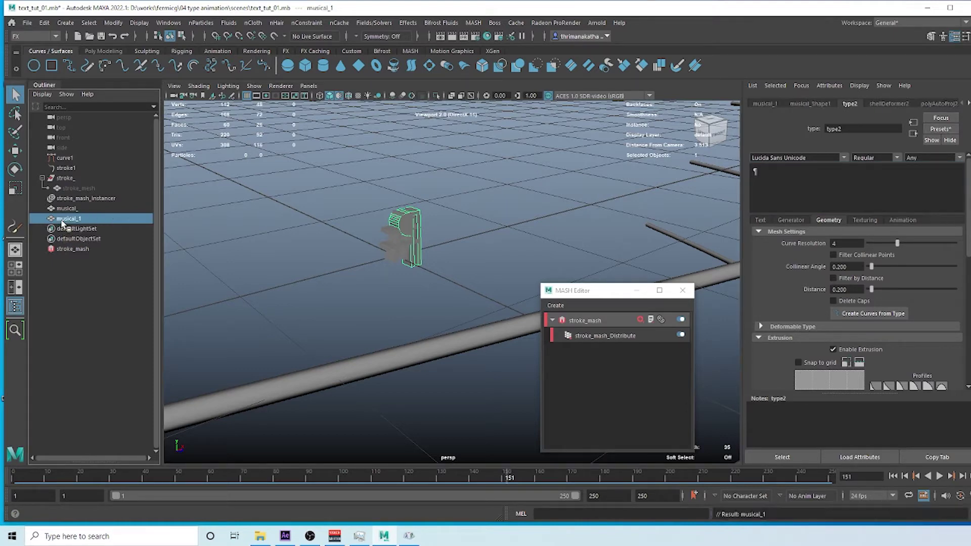
{"action": "left_click", "coordinate": [73, 23]}
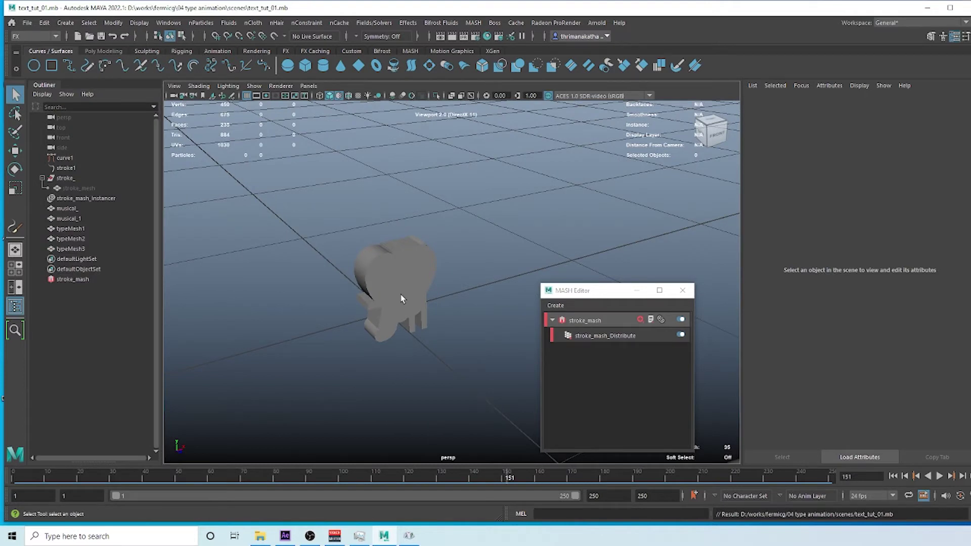
Rename typeMesh1, typeMesh2 and typeMesh3 in the Outliner as musical_2, musical_3 and musical_4
{"action": "double_click", "coordinate": [76, 230]}
{"action": "type", "text": "musical_"}
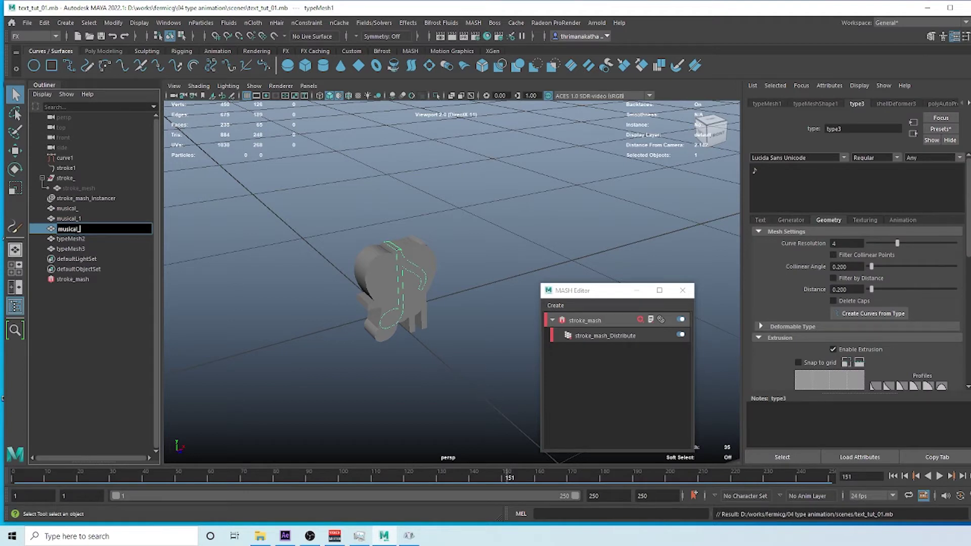
{"action": "key", "text": "Return"}
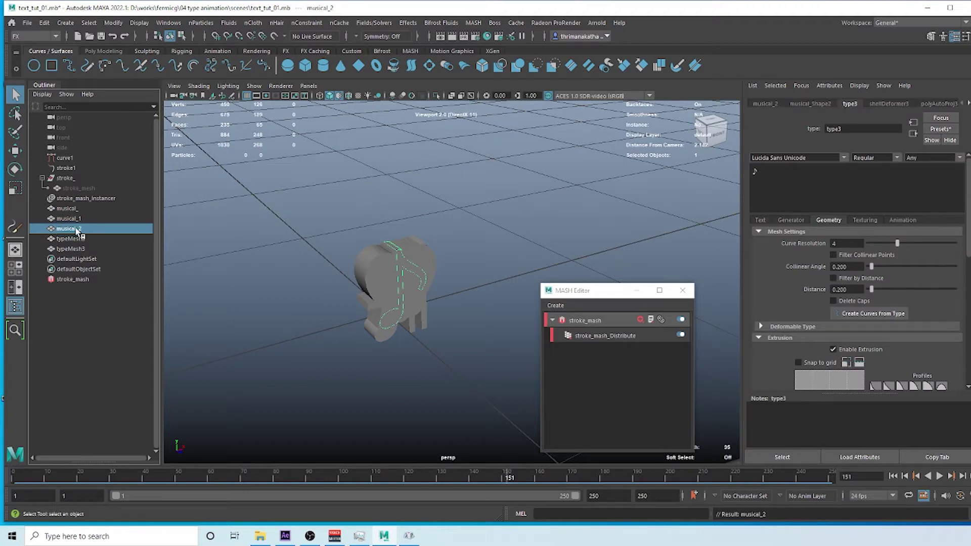
{"action": "double_click", "coordinate": [76, 239]}
{"action": "type", "text": "musical_"}
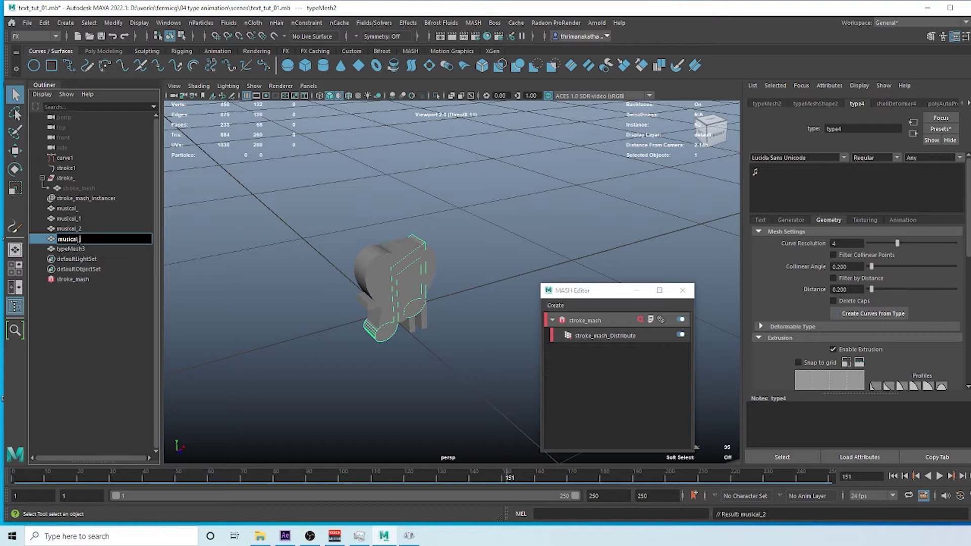
{"action": "type", "text": "3"}
{"action": "key", "text": "Return"}
{"action": "double_click", "coordinate": [77, 248]}
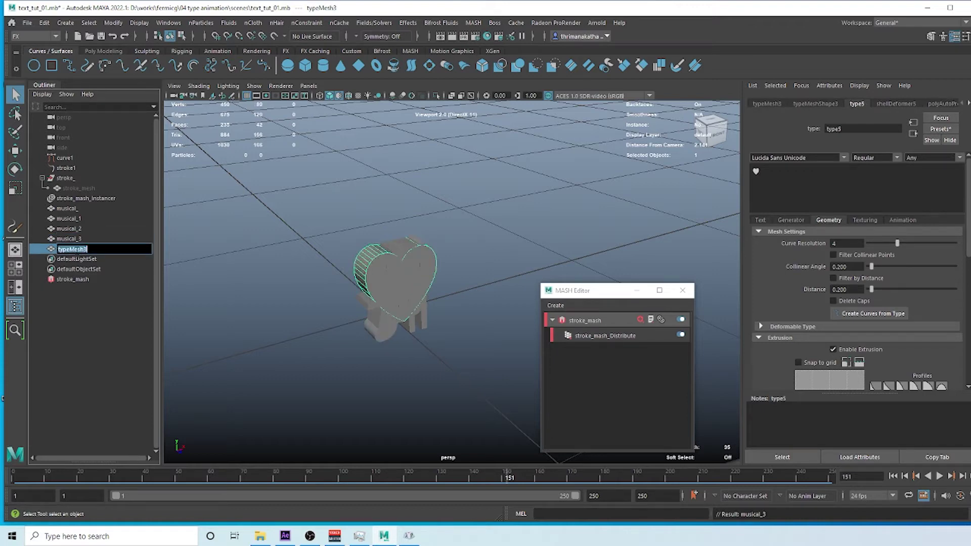
{"action": "type", "text": "musical_4"}
{"action": "key", "text": "Return"}
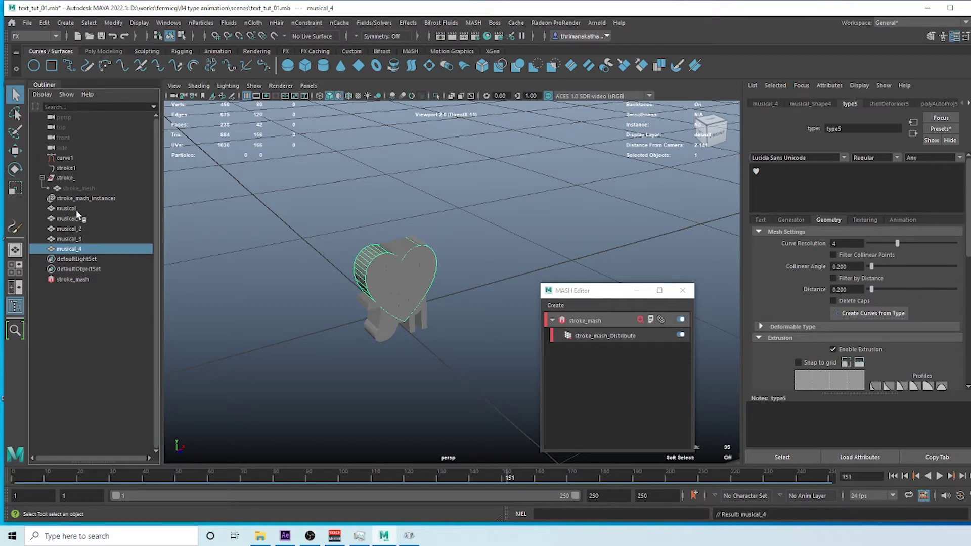
Select the five type meshes from musical_ to musical_4 and create a MASH network from them named musical_mash
{"action": "left_click", "coordinate": [76, 209]}
{"action": "left_click", "coordinate": [76, 248], "text": "shift"}
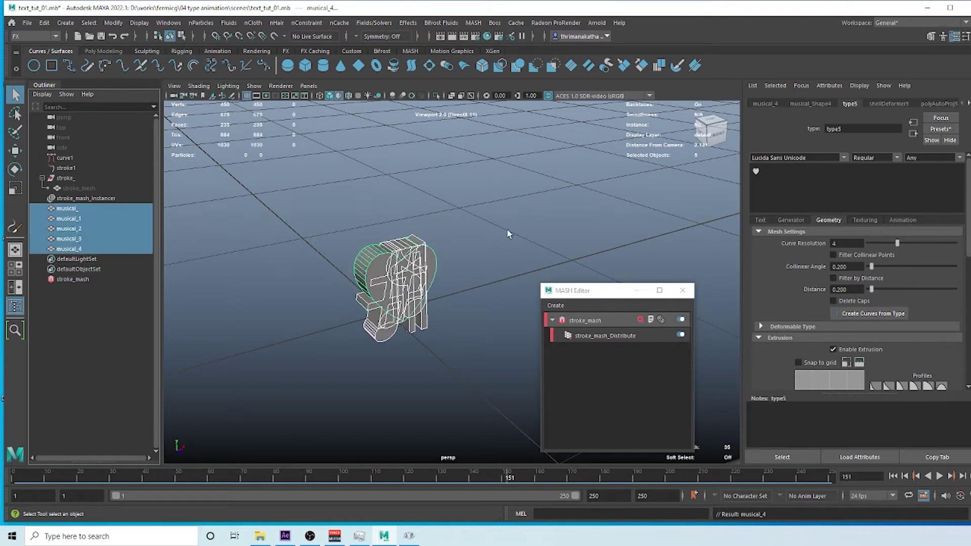
{"action": "left_click", "coordinate": [558, 320]}
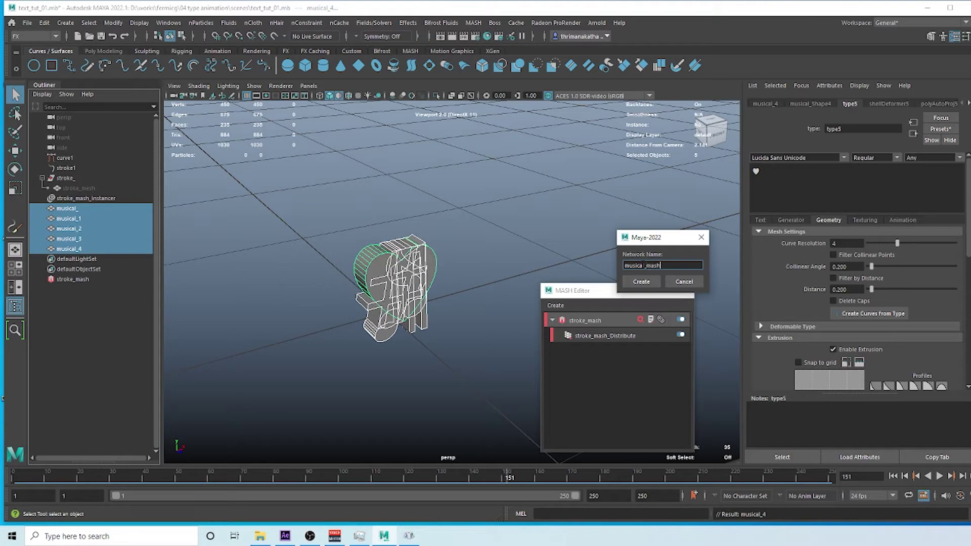
{"action": "key", "text": "Return"}
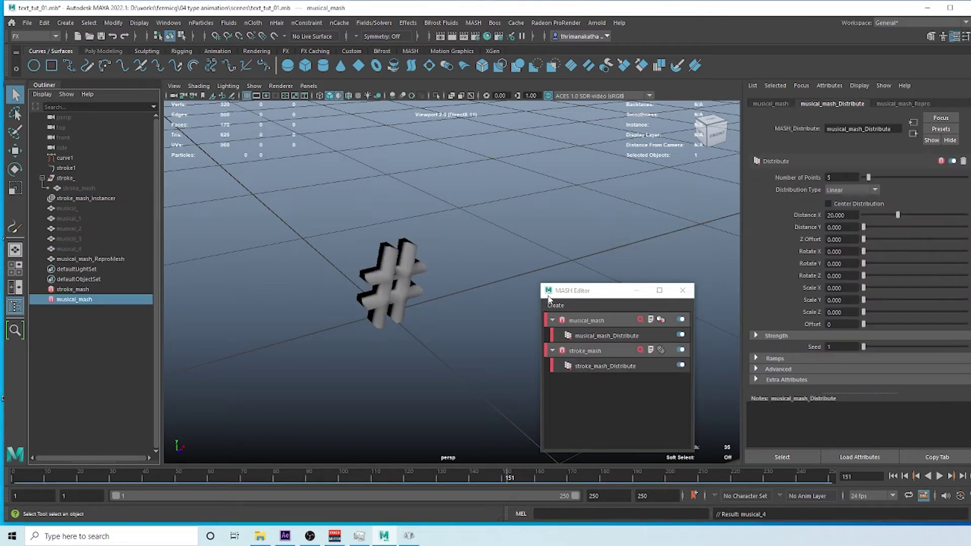
Turn on wireframe display over the shaded strokes and symbols in the perspective view
{"action": "right_click_drag", "start_coordinate": [462, 300], "coordinate": [478, 262], "text": "alt"}
{"action": "left_click_drag", "start_coordinate": [478, 263], "coordinate": [438, 264], "text": "alt"}
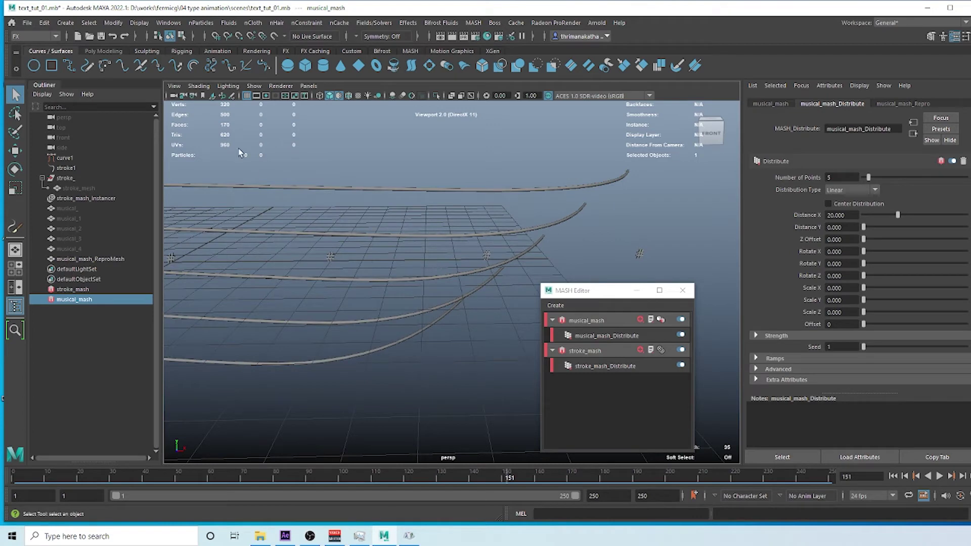
{"action": "left_click", "coordinate": [199, 85]}
{"action": "left_click", "coordinate": [225, 177]}
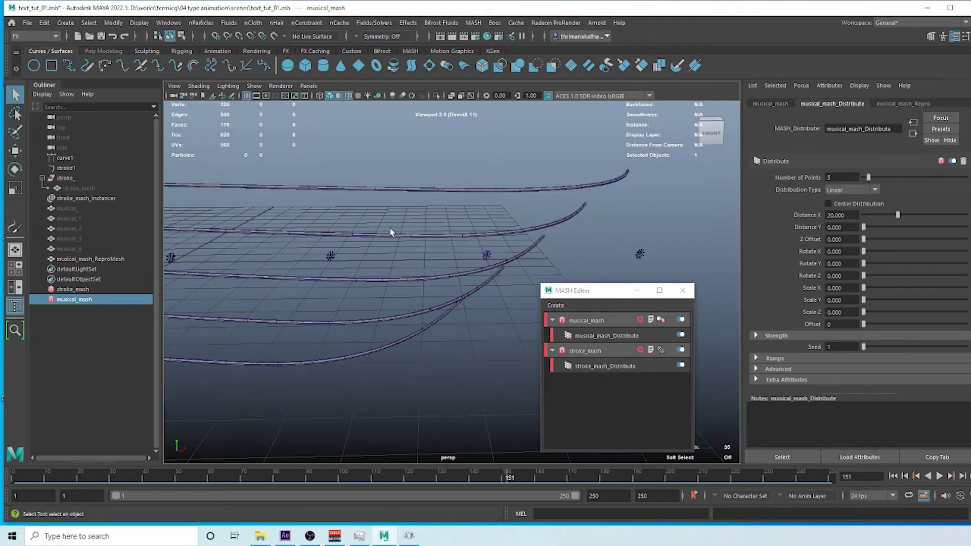
{"action": "mouse_move", "coordinate": [393, 232]}
{"action": "left_mouse_down", "text": "alt"}
{"action": "mouse_move", "coordinate": [457, 223]}
{"action": "mouse_move", "coordinate": [284, 262]}
{"action": "mouse_move", "coordinate": [481, 233]}
{"action": "mouse_move", "coordinate": [199, 267]}
{"action": "left_mouse_up", "text": "alt"}
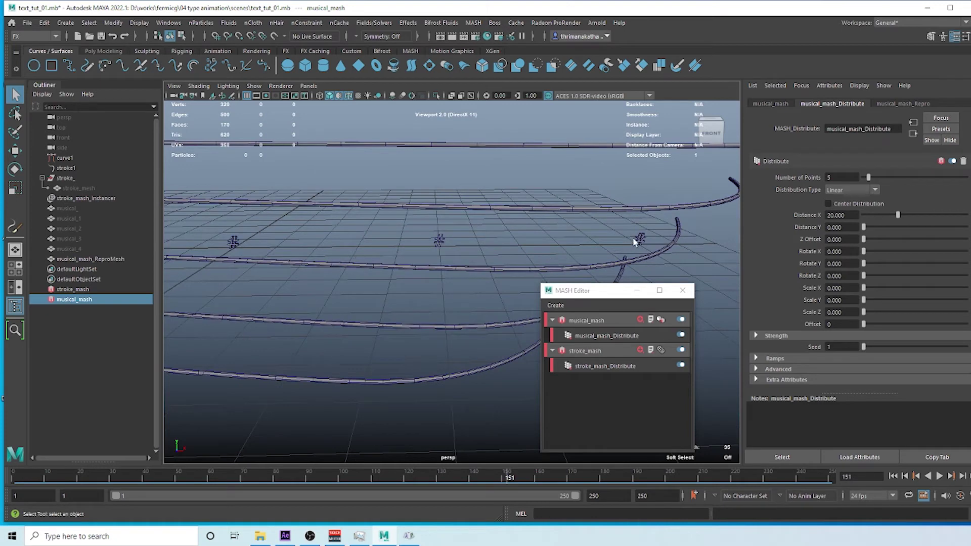
{"action": "left_click_drag", "start_coordinate": [374, 250], "coordinate": [454, 250], "text": "alt"}
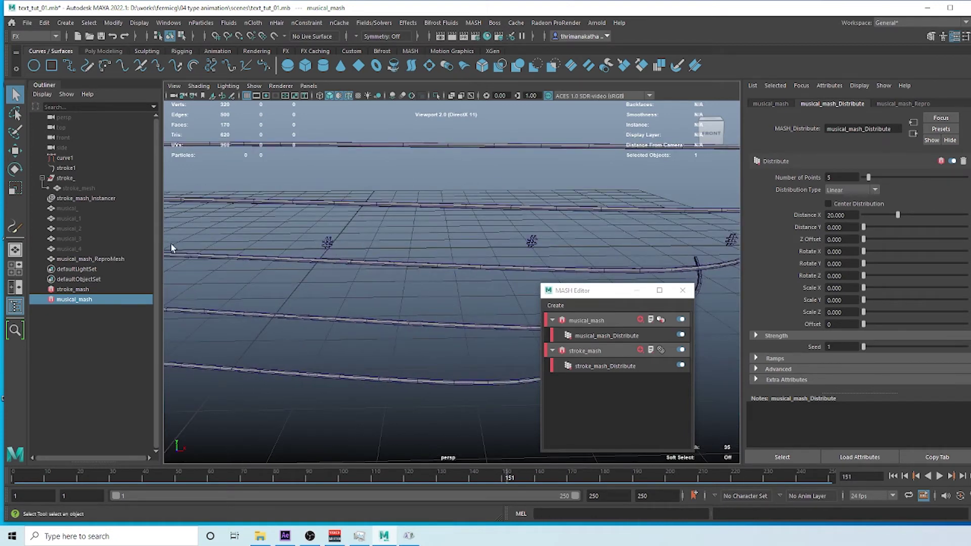
Group the five source type meshes, musical_ through musical_4, and rename the group musical_notes
{"action": "left_click", "coordinate": [70, 207]}
{"action": "left_click", "coordinate": [76, 256], "text": "shift"}
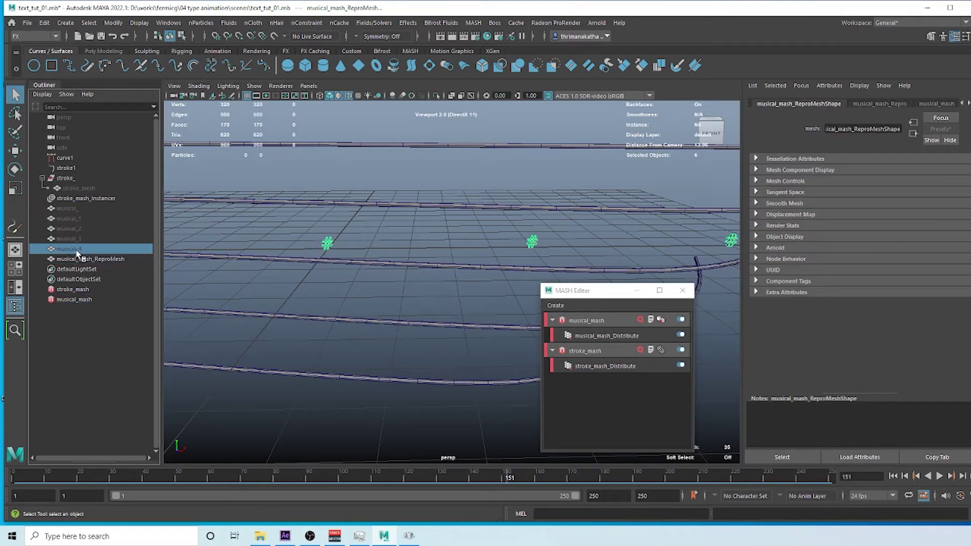
{"action": "left_click", "coordinate": [76, 210], "text": "shift"}
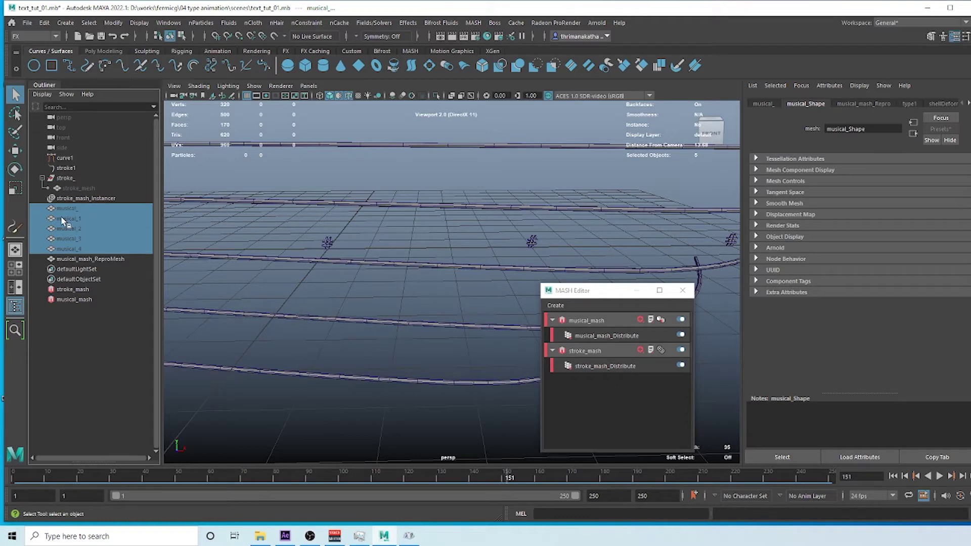
{"action": "key", "text": "ctrl+g"}
{"action": "double_click", "coordinate": [71, 218]}
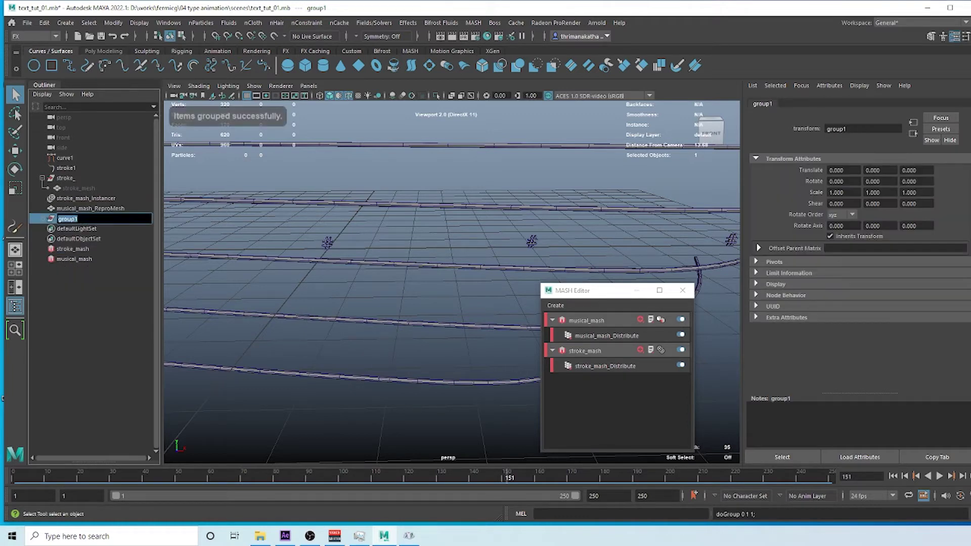
{"action": "type", "text": "musical"}
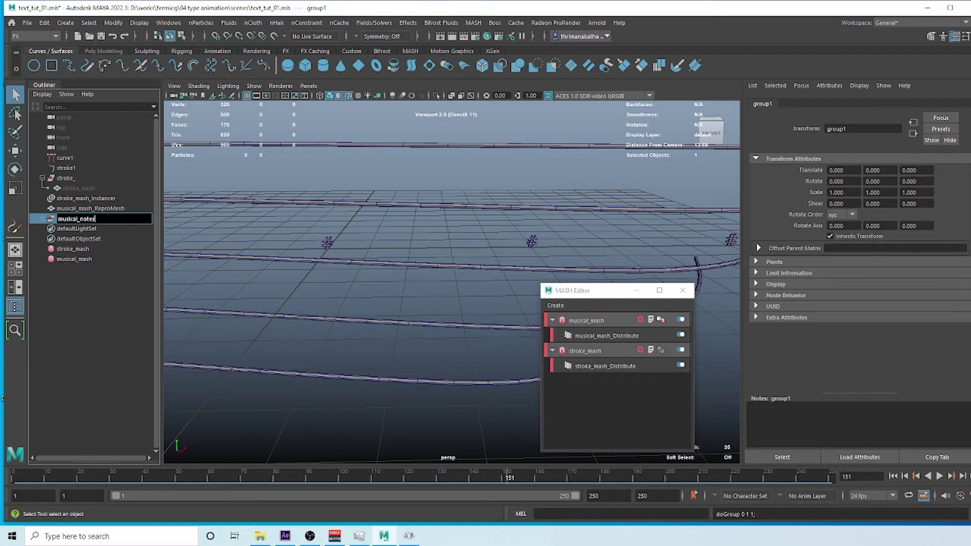
{"action": "type", "text": "_notes"}
{"action": "key", "text": "Return"}
{"action": "left_click", "coordinate": [106, 346]}
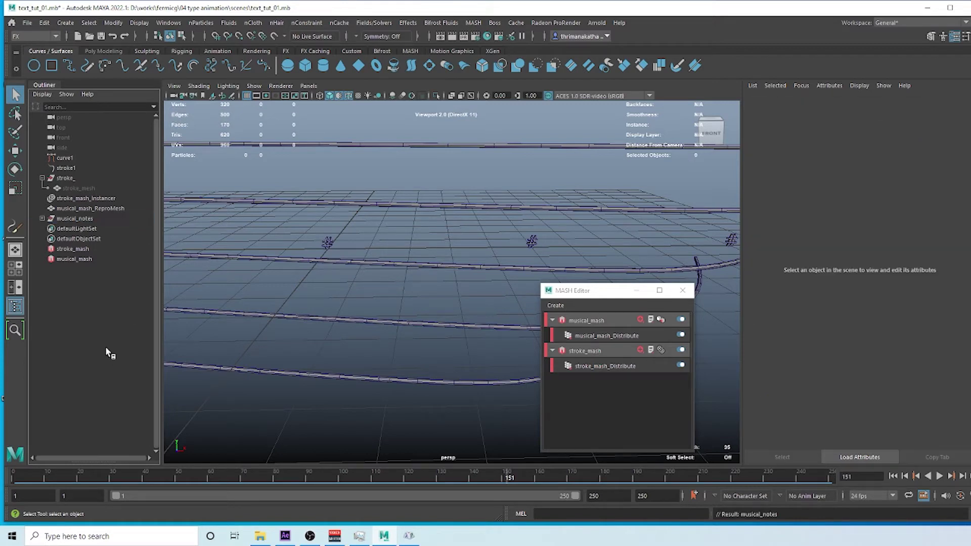
Select the musical_mash network and set its Distribute node's Distribution Type to Grid
{"action": "left_click_drag", "start_coordinate": [343, 306], "coordinate": [329, 290], "text": "alt"}
{"action": "right_click_drag", "start_coordinate": [329, 289], "coordinate": [335, 257], "text": "alt"}
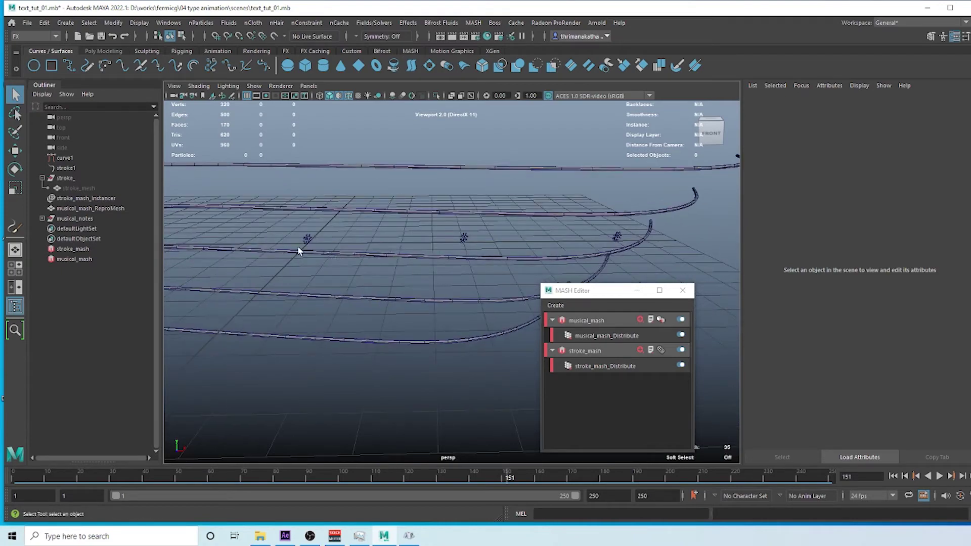
{"action": "left_click_drag", "start_coordinate": [297, 245], "coordinate": [360, 250], "text": "alt"}
{"action": "left_click", "coordinate": [343, 257]}
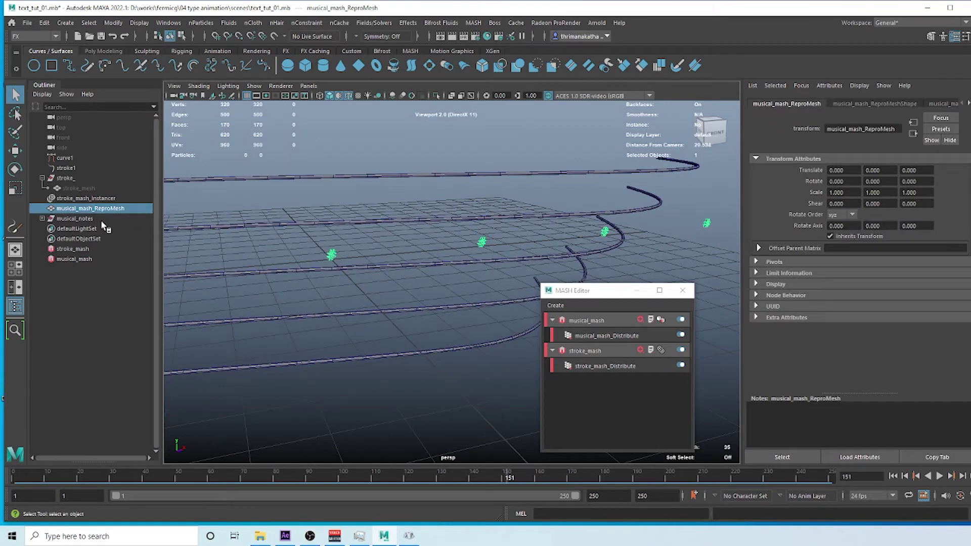
{"action": "left_click", "coordinate": [79, 259]}
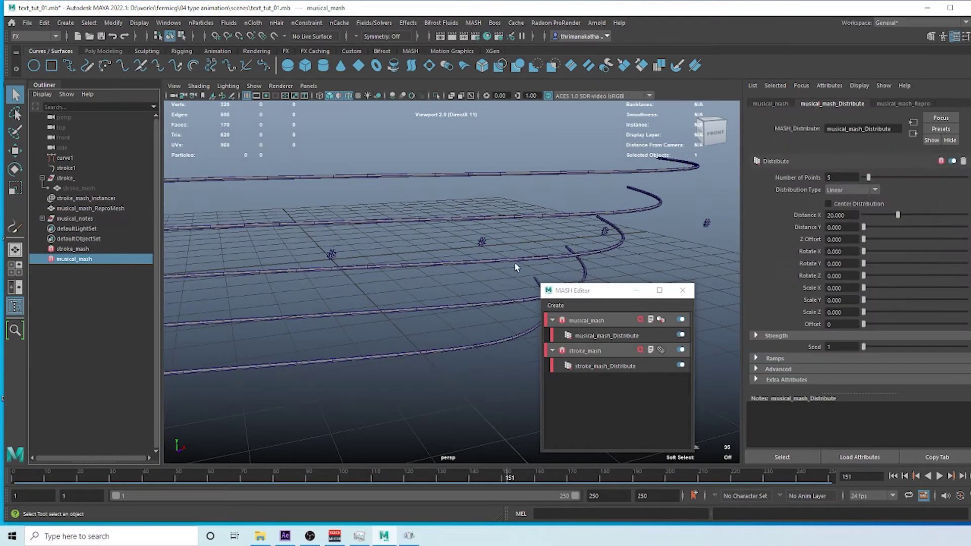
{"action": "left_click_drag", "start_coordinate": [596, 294], "coordinate": [363, 268]}
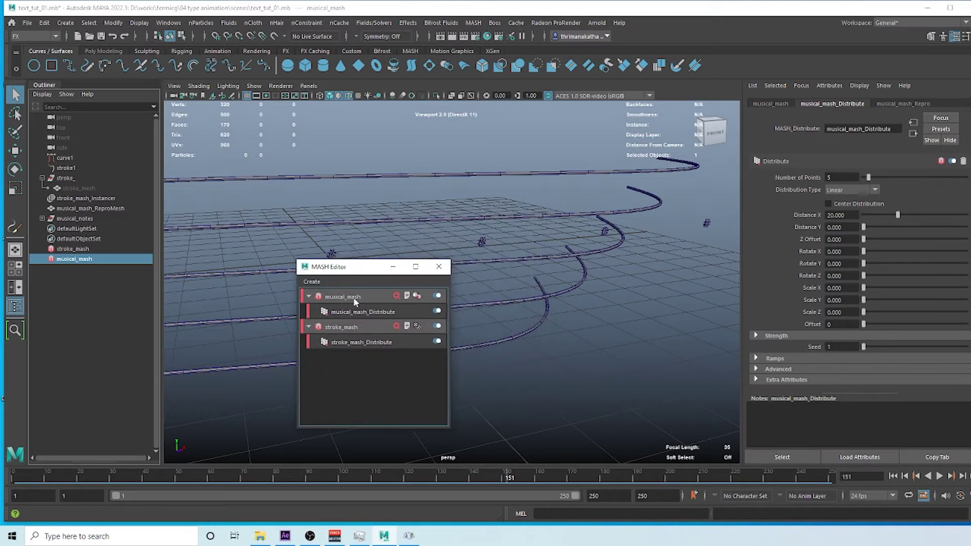
{"action": "left_click", "coordinate": [874, 191]}
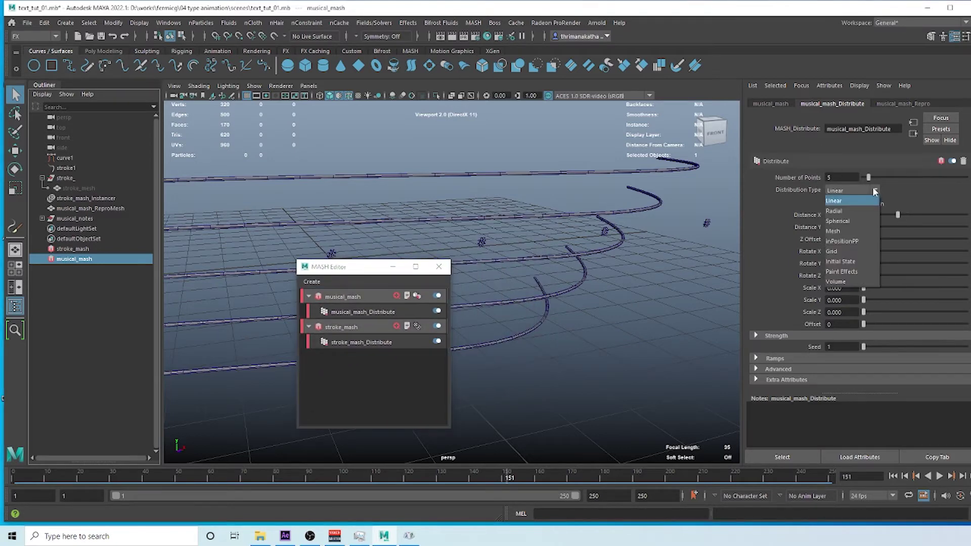
{"action": "left_click", "coordinate": [849, 243]}
{"action": "mouse_move", "coordinate": [536, 263]}
{"action": "left_mouse_down", "text": "alt"}
{"action": "mouse_move", "coordinate": [516, 267]}
{"action": "mouse_move", "coordinate": [672, 199]}
{"action": "mouse_move", "coordinate": [531, 225]}
{"action": "mouse_move", "coordinate": [527, 243]}
{"action": "mouse_move", "coordinate": [568, 219]}
{"action": "mouse_move", "coordinate": [507, 230]}
{"action": "mouse_move", "coordinate": [538, 260]}
{"action": "left_mouse_up", "text": "alt"}
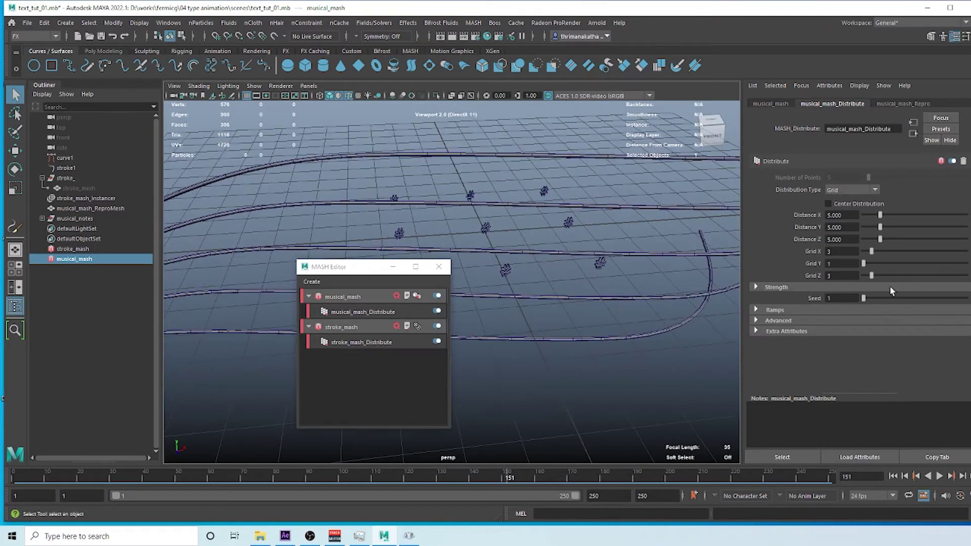
Set the symbol grid to Grid Y 3 and Grid Z 1, and enable Center Distribution
{"action": "mouse_move", "coordinate": [873, 278]}
{"action": "left_mouse_down"}
{"action": "mouse_move", "coordinate": [850, 282]}
{"action": "mouse_move", "coordinate": [870, 262]}
{"action": "left_mouse_up"}
{"action": "right_click_drag", "start_coordinate": [505, 238], "coordinate": [608, 268], "text": "alt"}
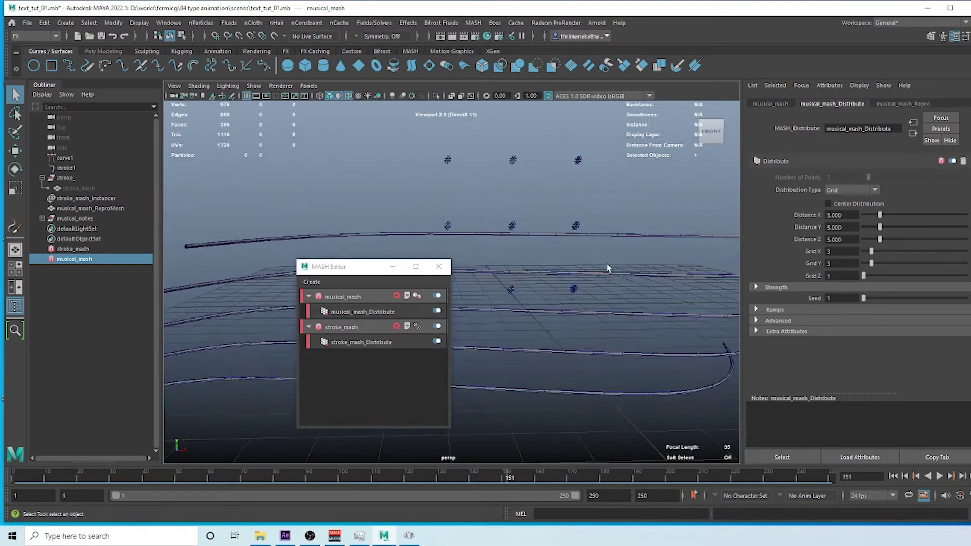
{"action": "left_click", "coordinate": [849, 203]}
{"action": "left_click_drag", "start_coordinate": [570, 256], "coordinate": [535, 251], "text": "alt"}
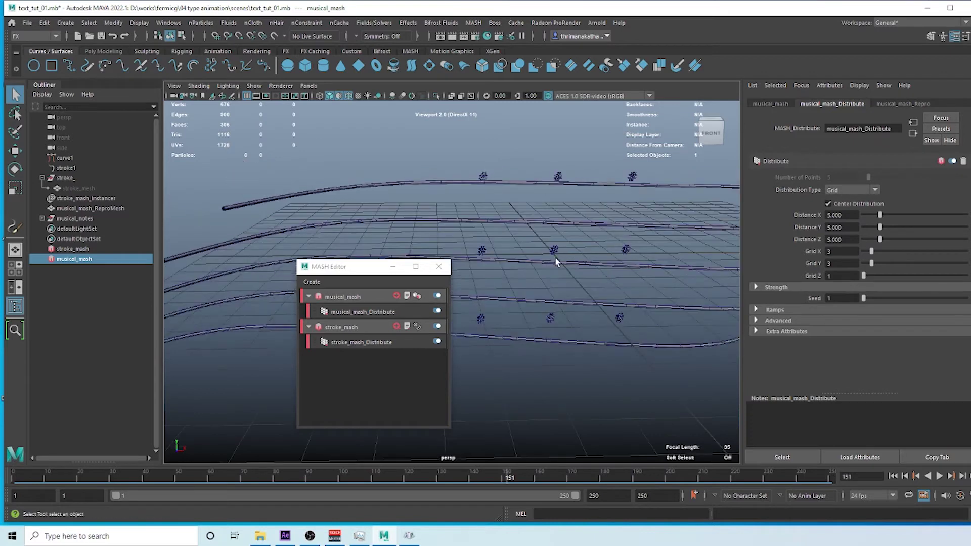
Increase the symbol grid's Grid X to 10 and set its Distance X to 10
{"action": "left_click", "coordinate": [843, 251]}
{"action": "left_click_drag", "start_coordinate": [574, 289], "coordinate": [550, 260], "text": "alt"}
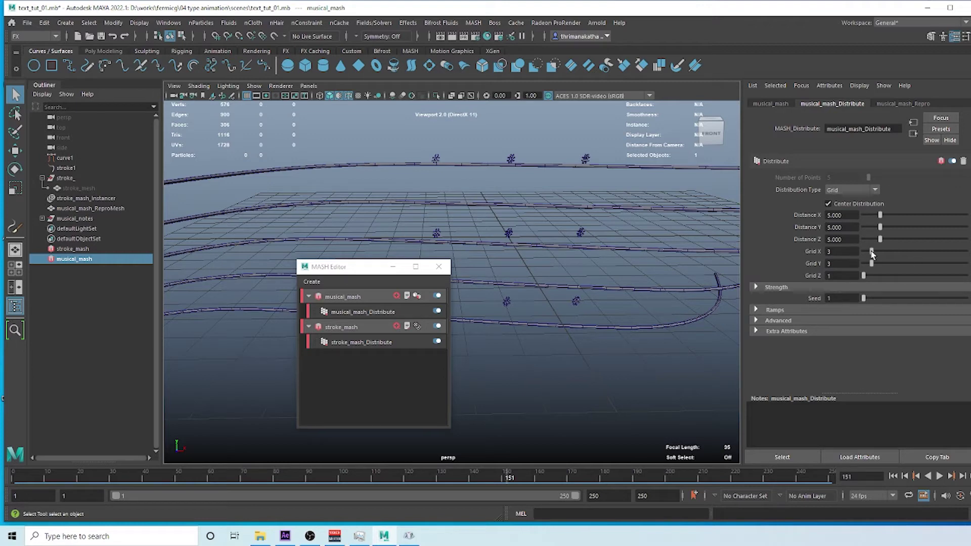
{"action": "left_click_drag", "start_coordinate": [872, 252], "coordinate": [885, 251]}
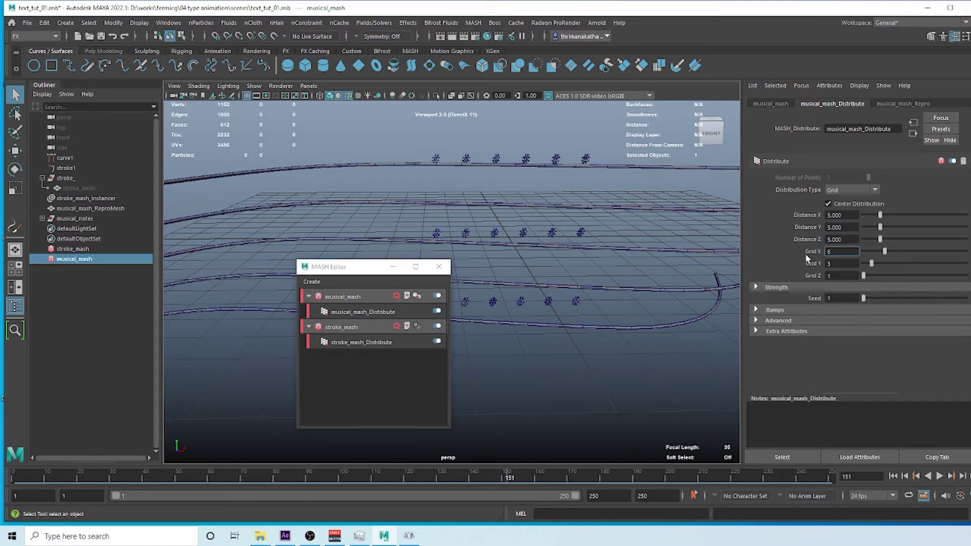
{"action": "key", "text": "Return"}
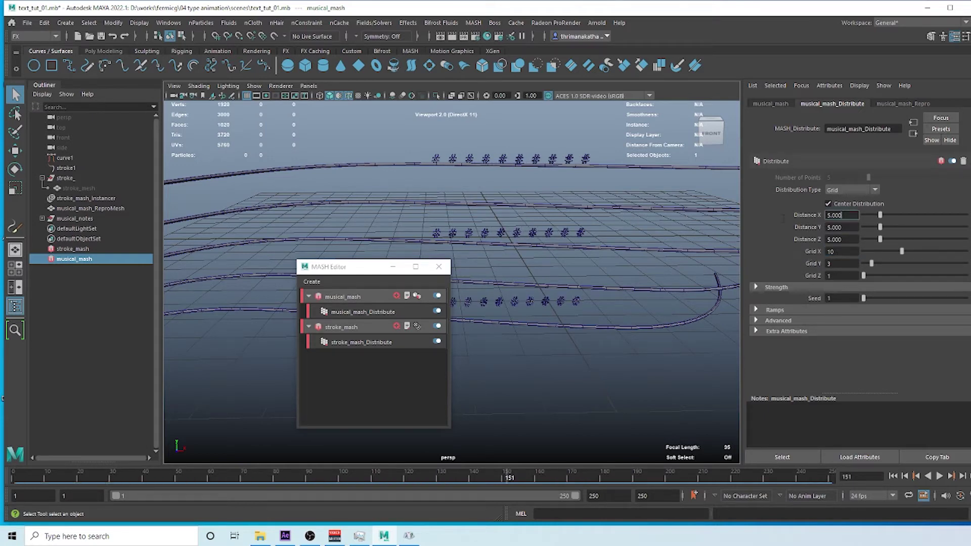
{"action": "type", "text": "10"}
{"action": "key", "text": "Return"}
{"action": "mouse_move", "coordinate": [529, 243]}
{"action": "left_mouse_down", "text": "alt"}
{"action": "mouse_move", "coordinate": [537, 260]}
{"action": "mouse_move", "coordinate": [535, 250]}
{"action": "left_mouse_up", "text": "alt"}
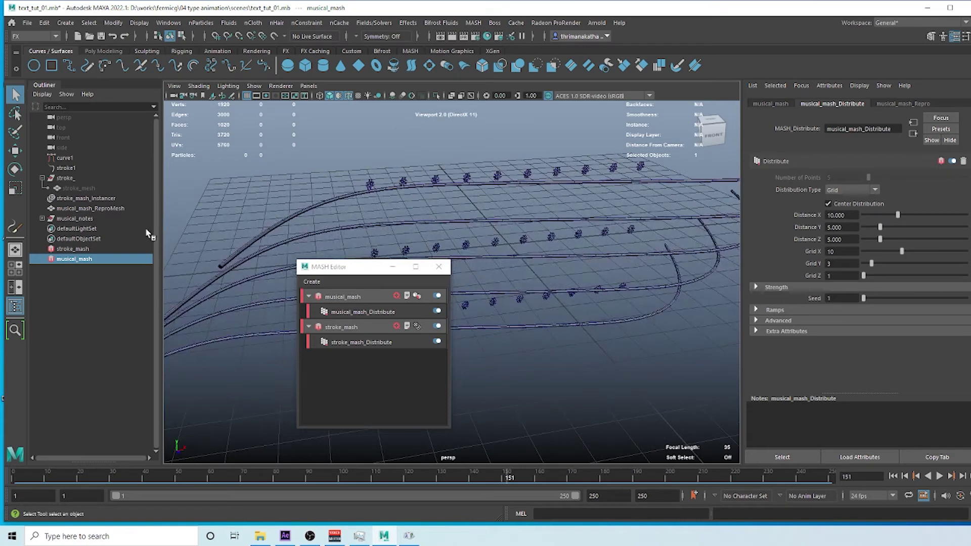
{"action": "left_click_drag", "start_coordinate": [461, 254], "coordinate": [598, 229], "text": "alt"}
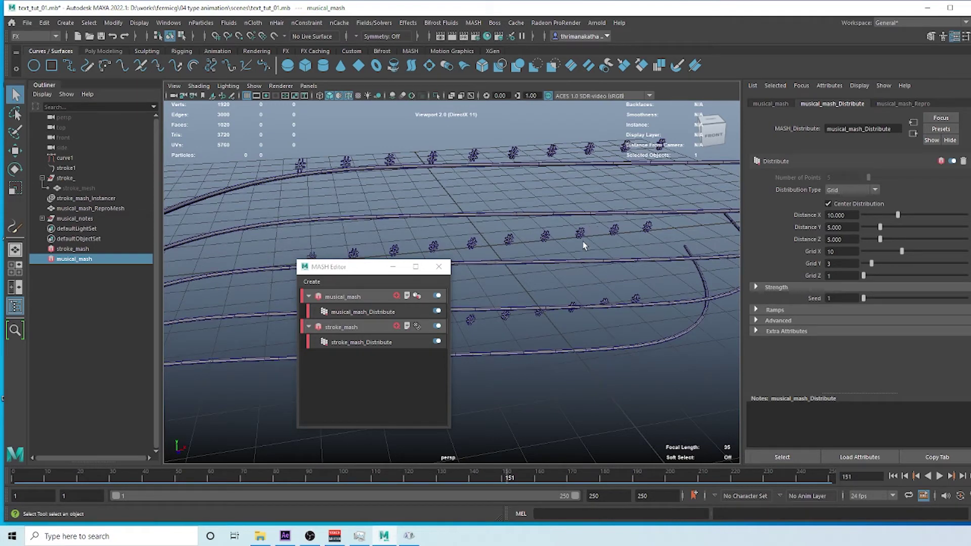
Add an ID node to the musical_mash network so the grid uses all five type symbols
{"action": "left_click", "coordinate": [342, 328]}
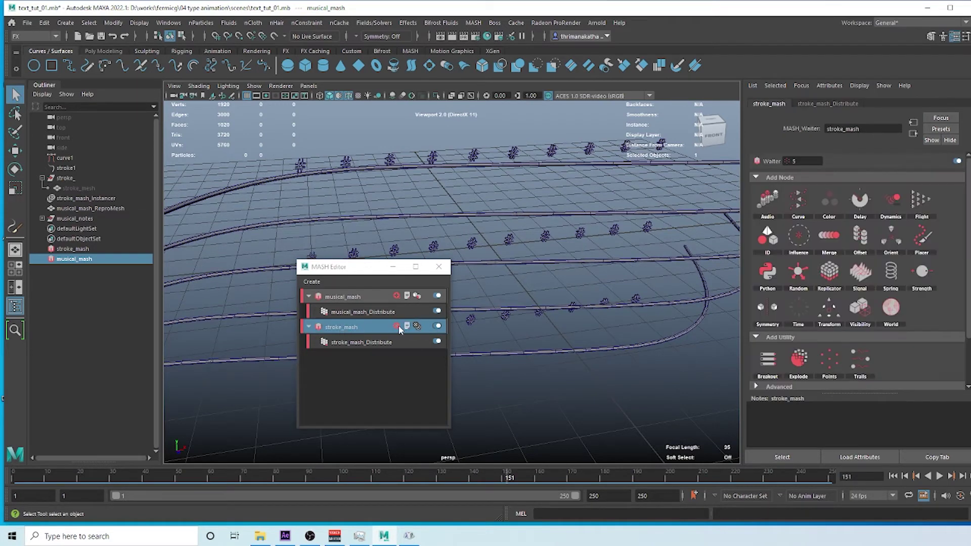
{"action": "left_click", "coordinate": [354, 299]}
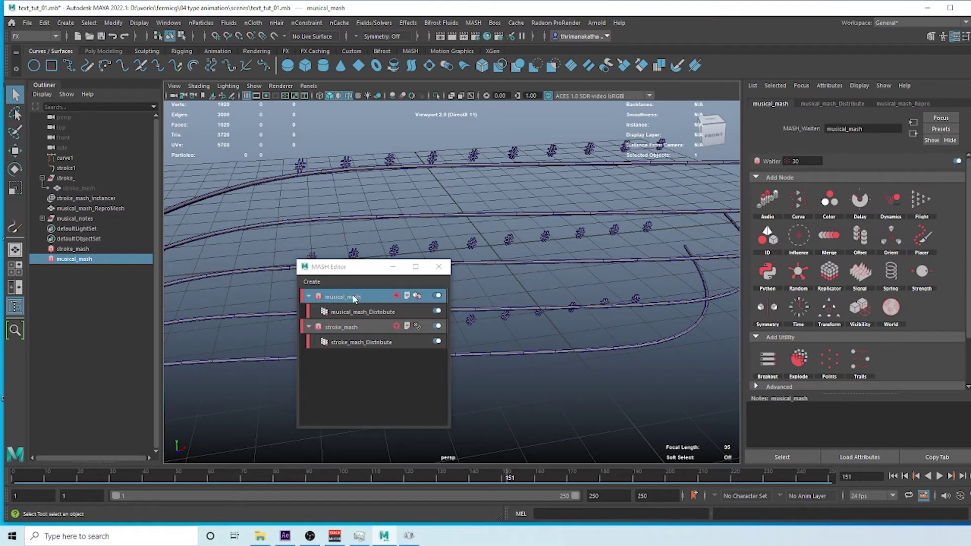
{"action": "left_click", "coordinate": [397, 297]}
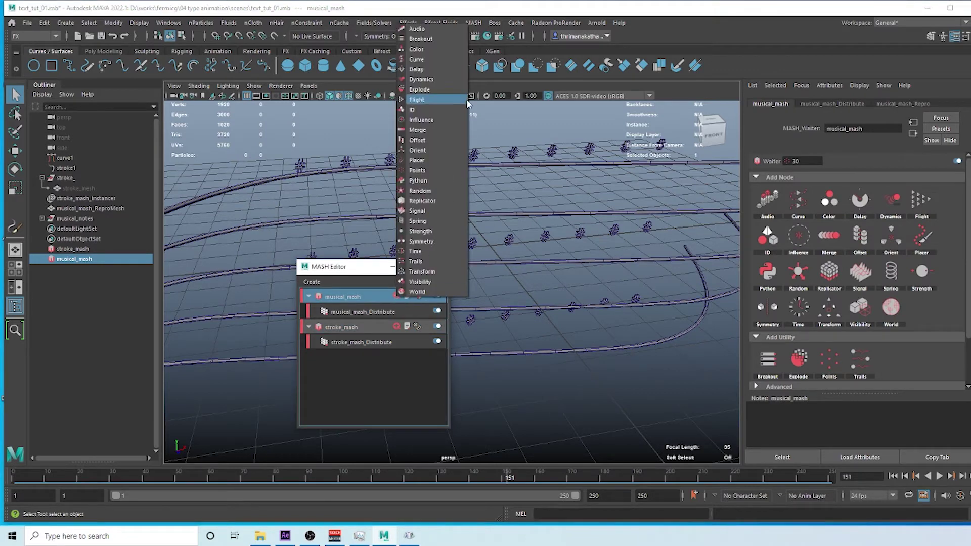
{"action": "left_click", "coordinate": [435, 110]}
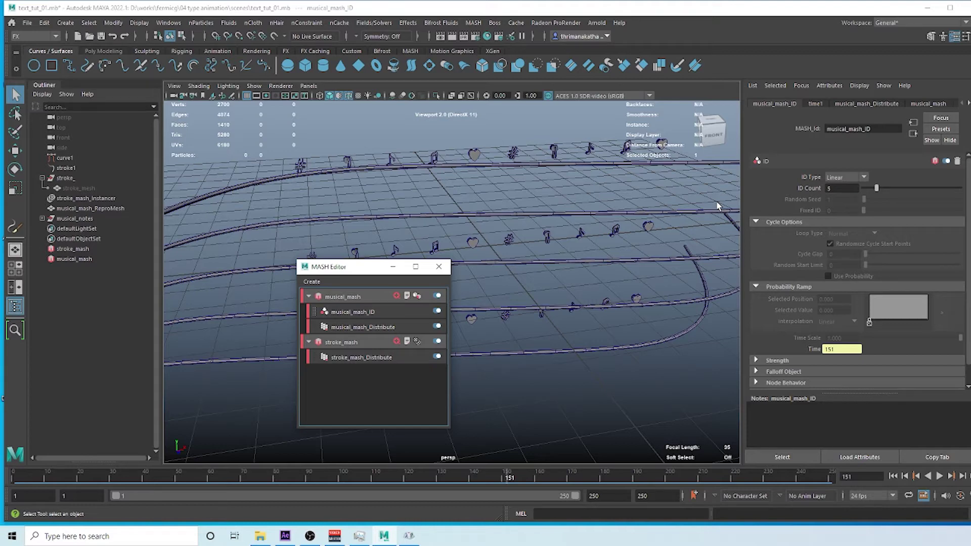
Try the Random and Cycle ID types on the musical symbols, playing the animation from the start with Cycle
{"action": "left_click_drag", "start_coordinate": [455, 238], "coordinate": [462, 221], "text": "alt"}
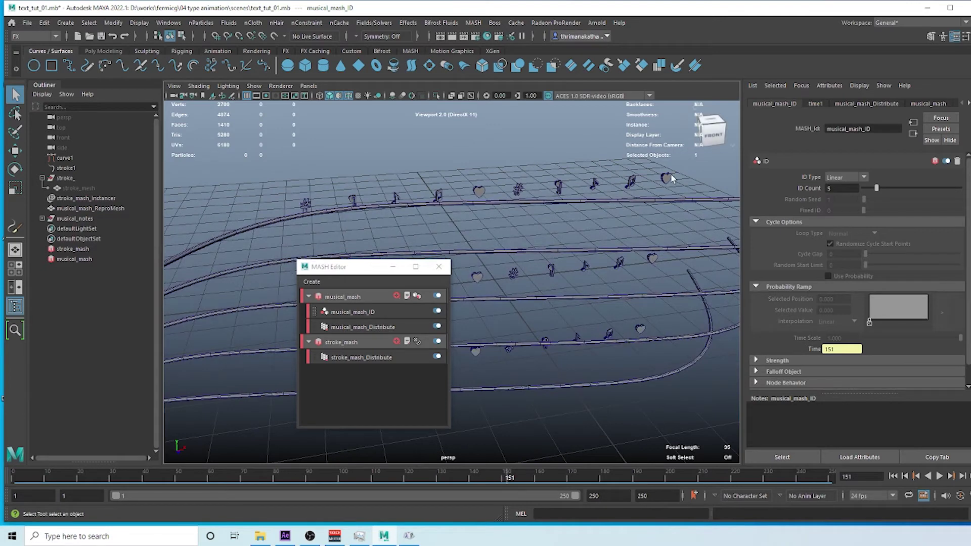
{"action": "left_click", "coordinate": [864, 177]}
{"action": "left_click", "coordinate": [848, 197]}
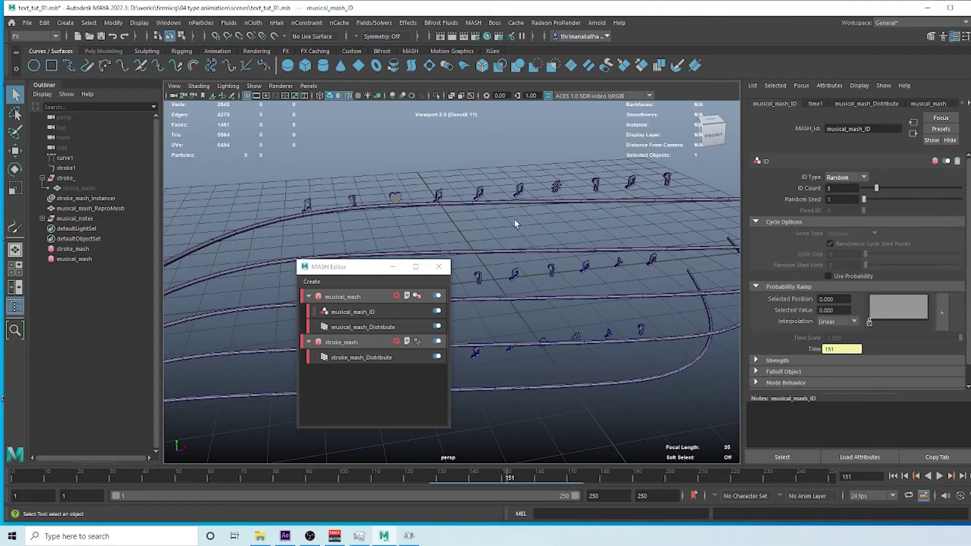
{"action": "left_click", "coordinate": [863, 177]}
{"action": "left_click", "coordinate": [835, 207]}
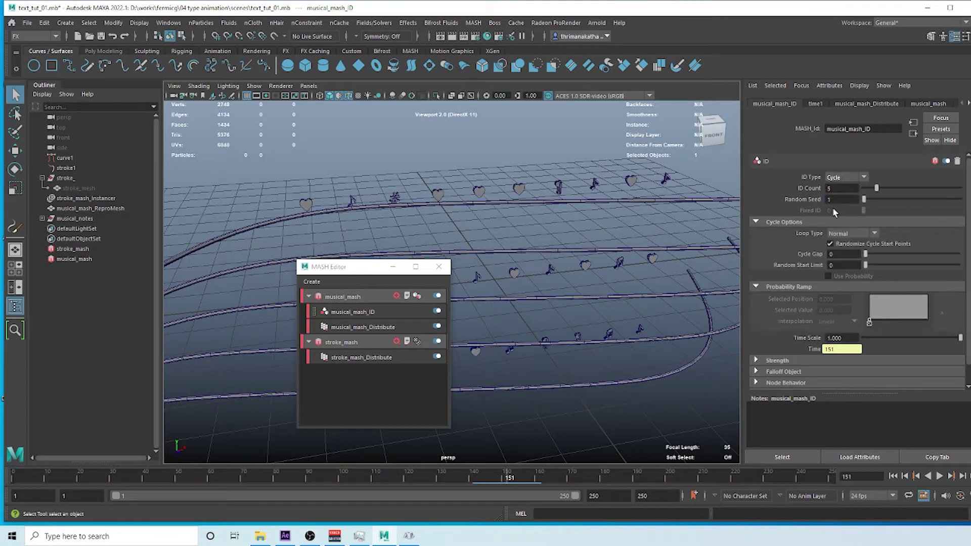
{"action": "left_click", "coordinate": [893, 476]}
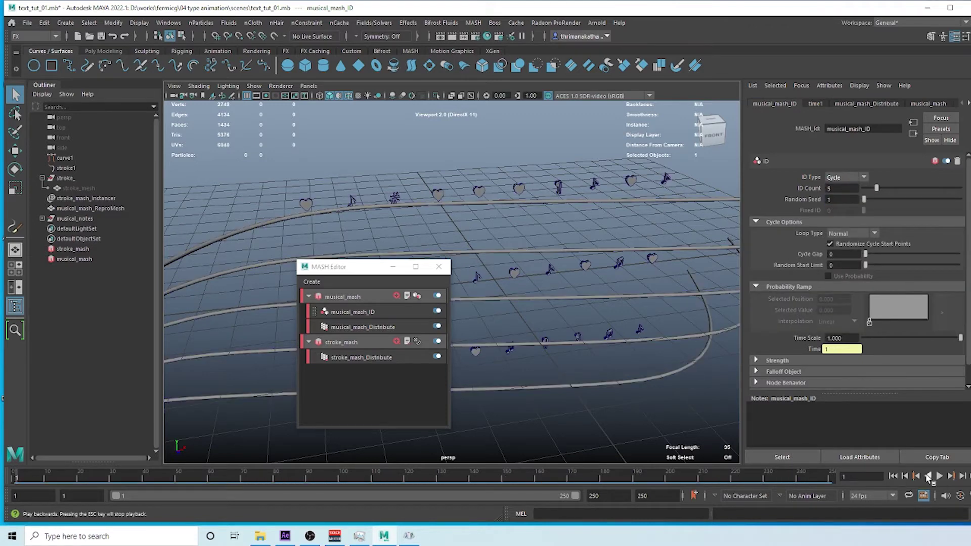
{"action": "left_click", "coordinate": [940, 476]}
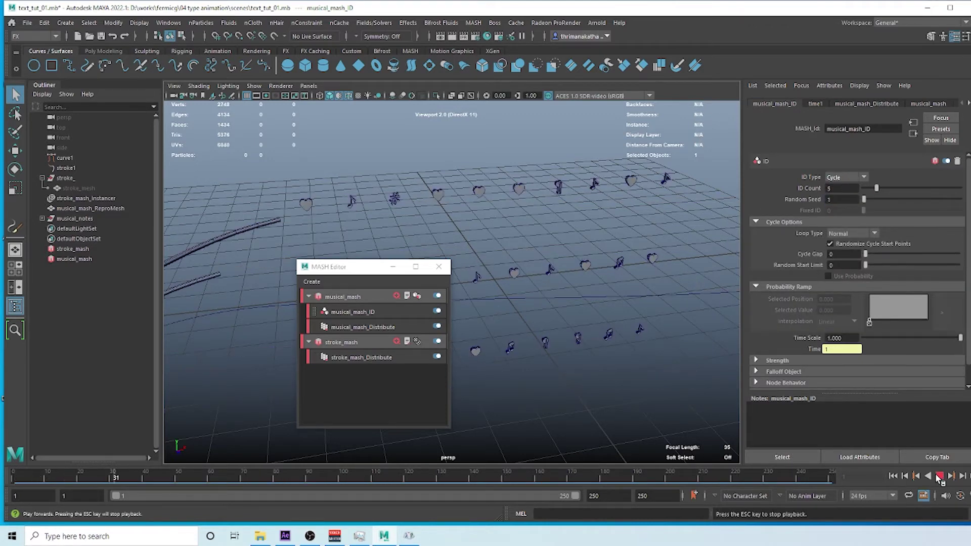
{"action": "left_click", "coordinate": [939, 477]}
Try the Fixed ID type on the musical symbols and switch back to Linear
{"action": "left_click", "coordinate": [864, 178]}
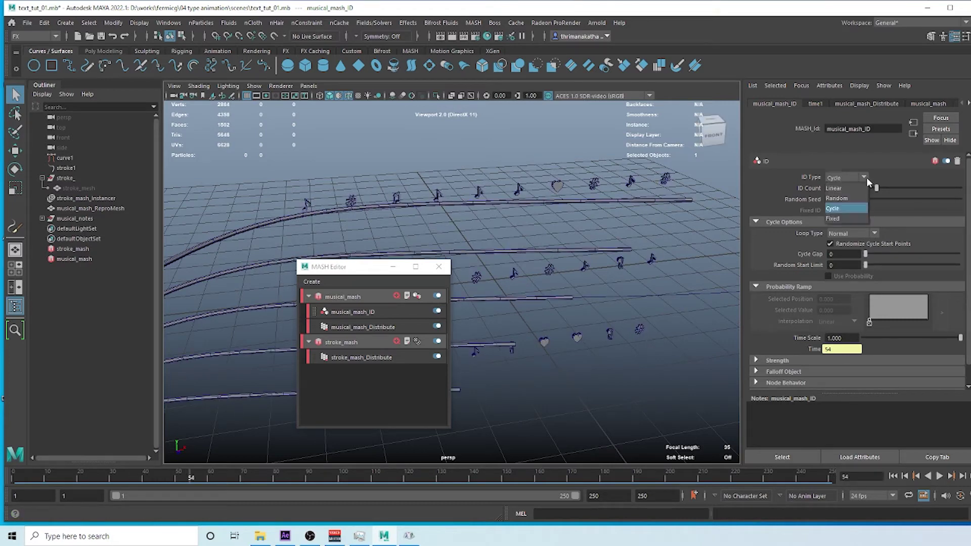
{"action": "left_click", "coordinate": [840, 218]}
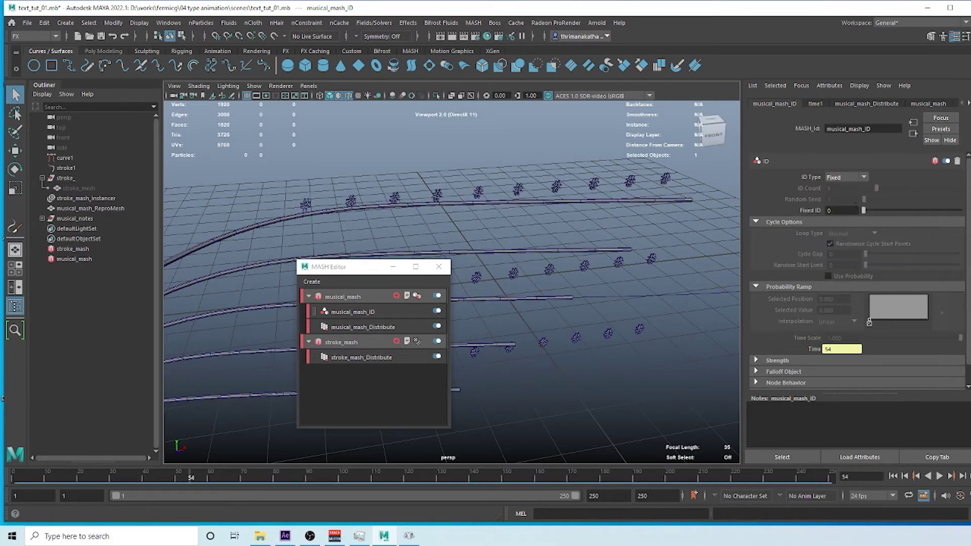
{"action": "left_click_drag", "start_coordinate": [863, 211], "coordinate": [838, 209]}
{"action": "left_click", "coordinate": [849, 177]}
{"action": "left_click", "coordinate": [848, 188]}
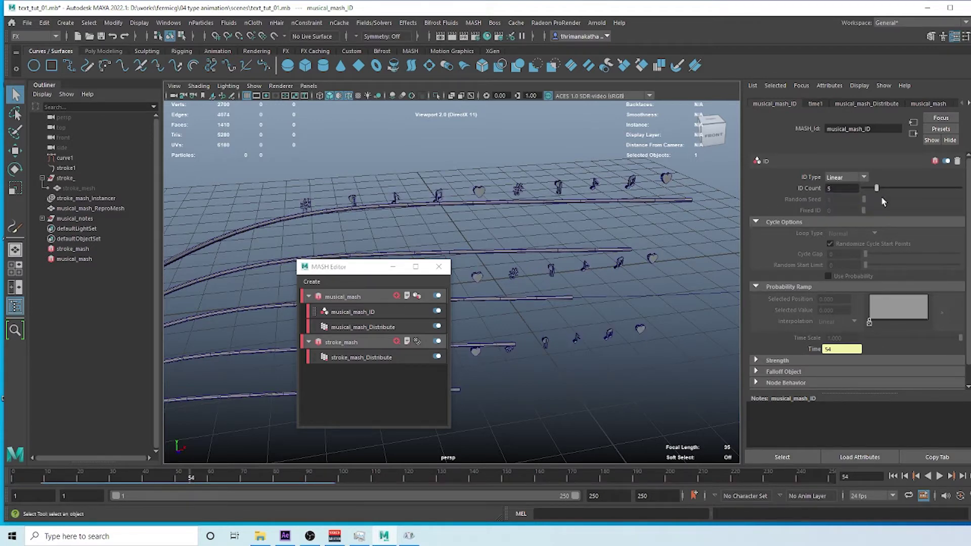
Set the musical_mash ID node's ID Type to Random and inspect the symbol rows in the viewport
{"action": "left_click", "coordinate": [849, 178]}
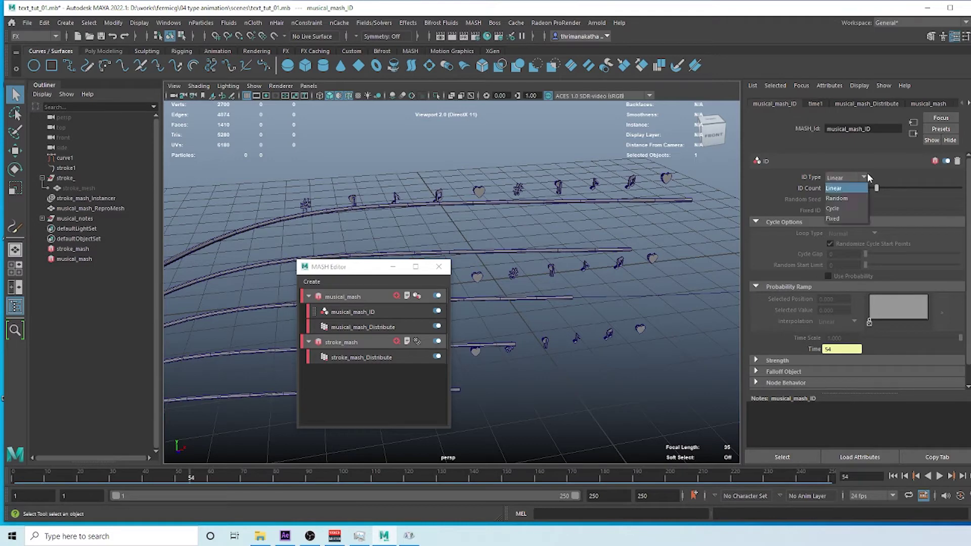
{"action": "left_click", "coordinate": [843, 200]}
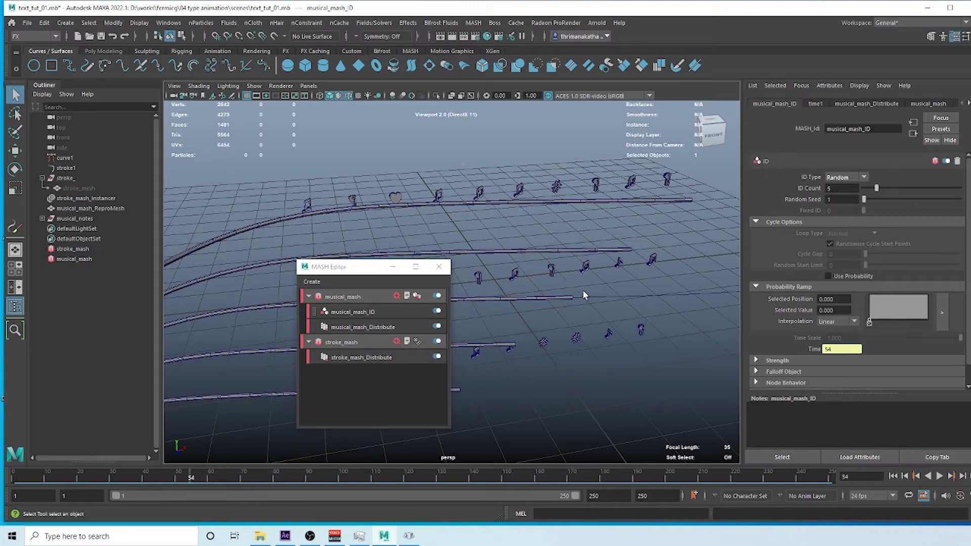
{"action": "middle_click_drag", "start_coordinate": [584, 267], "coordinate": [622, 243], "text": "alt"}
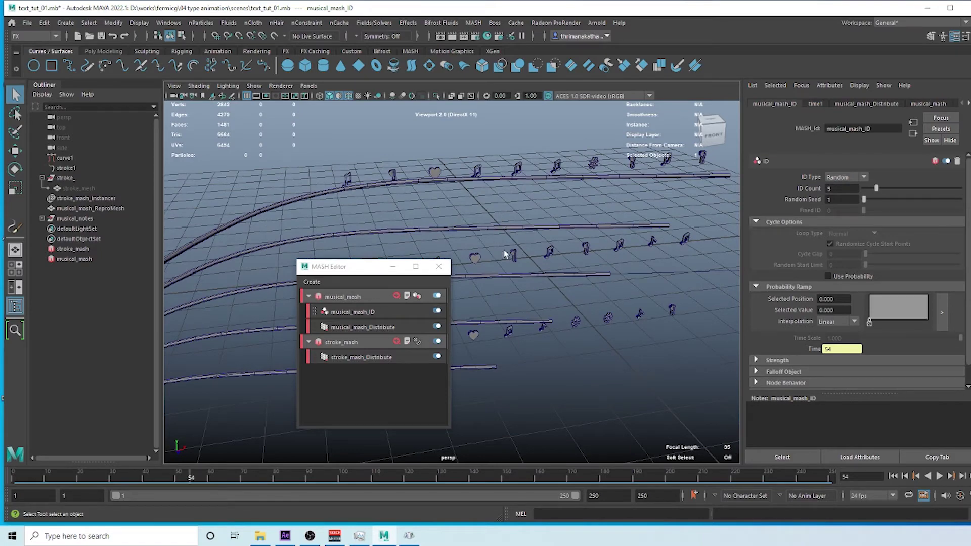
{"action": "mouse_move", "coordinate": [484, 241]}
{"action": "left_mouse_down", "text": "alt"}
{"action": "mouse_move", "coordinate": [603, 187]}
{"action": "mouse_move", "coordinate": [362, 211]}
{"action": "left_mouse_up", "text": "alt"}
{"action": "left_click_drag", "start_coordinate": [526, 222], "coordinate": [551, 213], "text": "alt"}
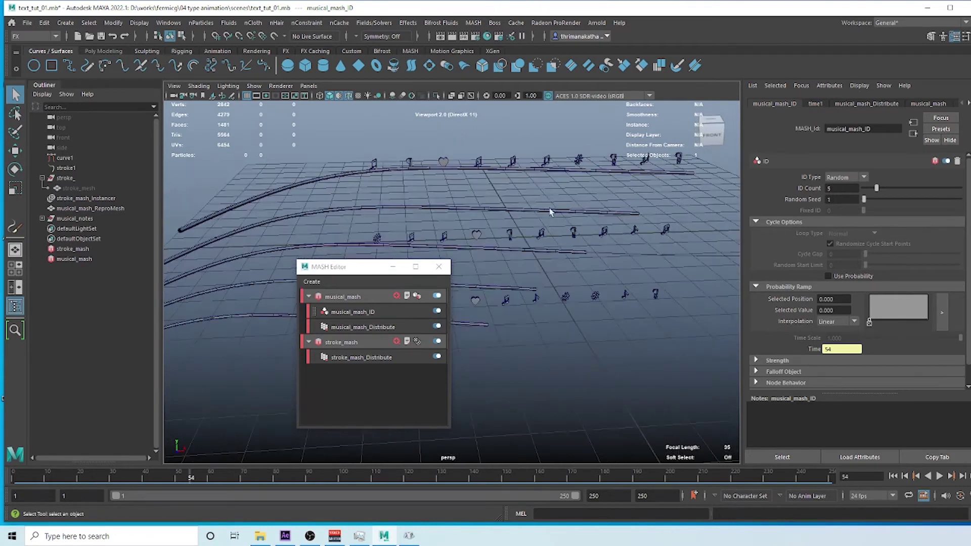
Add a Curve node to musical_mash, connect curve1 as its input curve, and play the animation
{"action": "left_click", "coordinate": [396, 295]}
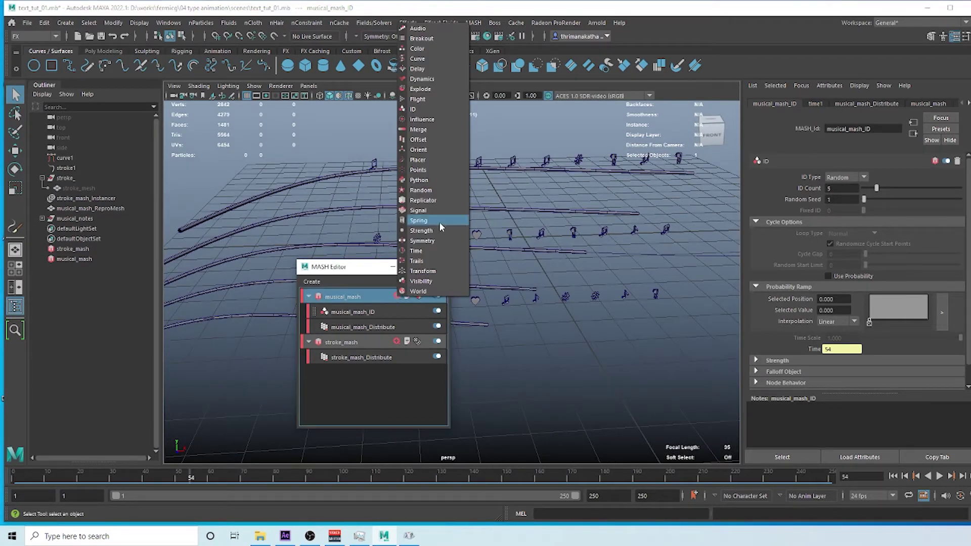
{"action": "left_click", "coordinate": [422, 59]}
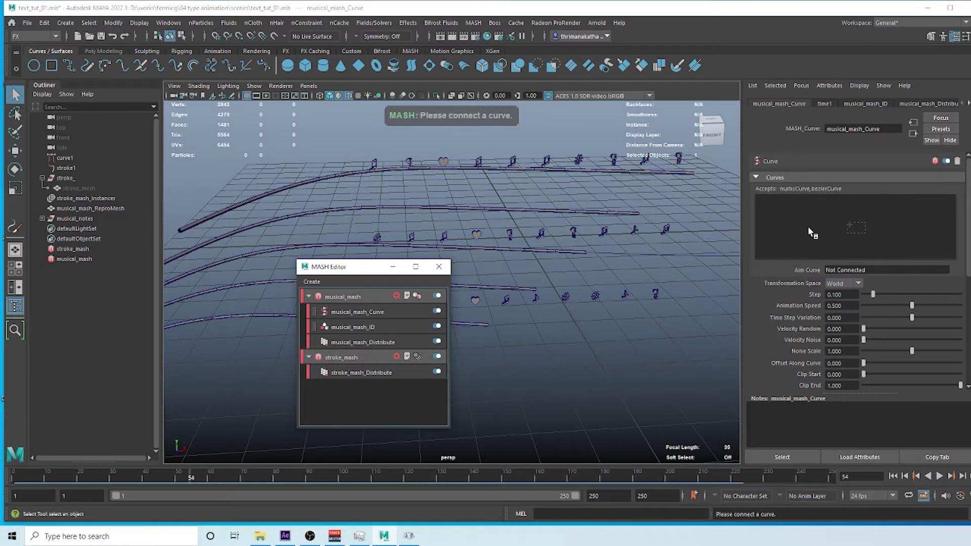
{"action": "middle_click_drag", "start_coordinate": [839, 210], "coordinate": [821, 223]}
{"action": "left_click_drag", "start_coordinate": [600, 270], "coordinate": [494, 234], "text": "alt"}
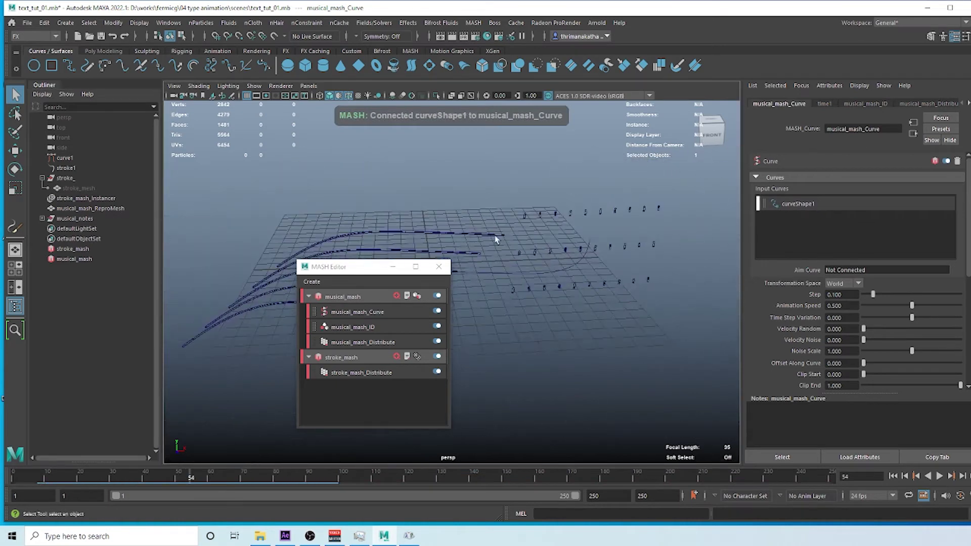
{"action": "right_click_drag", "start_coordinate": [494, 235], "coordinate": [579, 221], "text": "alt"}
{"action": "key", "text": "alt+v"}
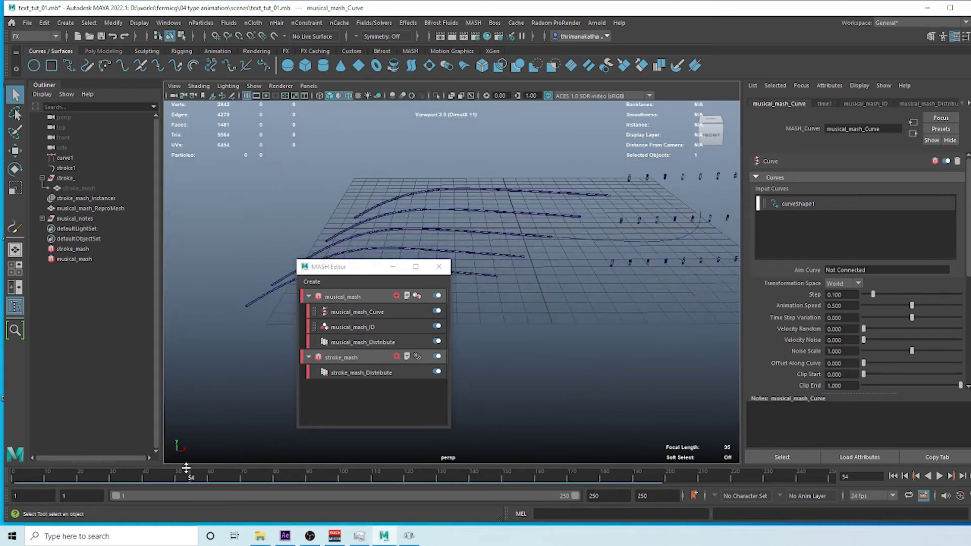
{"action": "mouse_move", "coordinate": [128, 481]}
{"action": "left_mouse_down"}
{"action": "mouse_move", "coordinate": [16, 487]}
{"action": "mouse_move", "coordinate": [102, 487]}
{"action": "left_mouse_up"}
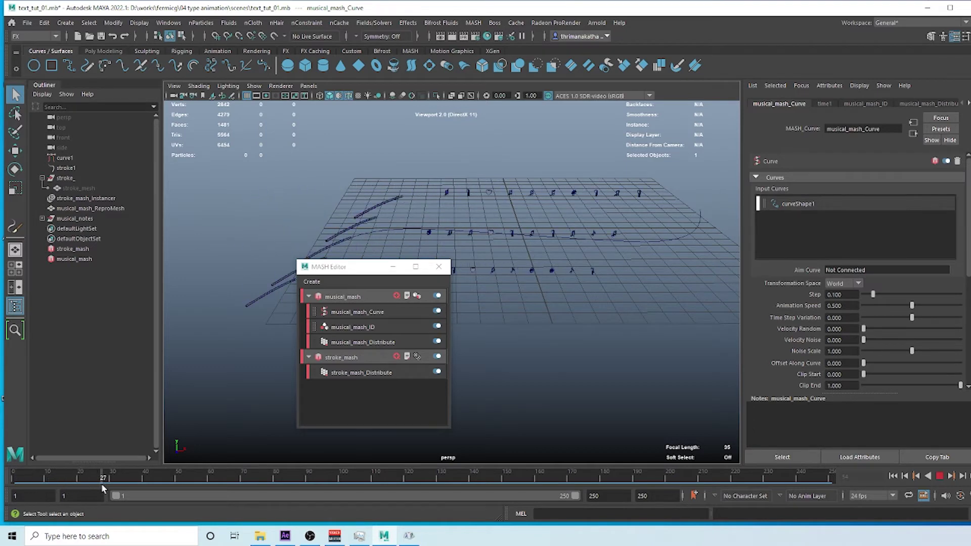
{"action": "left_click", "coordinate": [940, 479]}
Set the Curve node's Transformation Space to Local and replay the animation from the first frame
{"action": "left_click_drag", "start_coordinate": [678, 324], "coordinate": [542, 321], "text": "alt"}
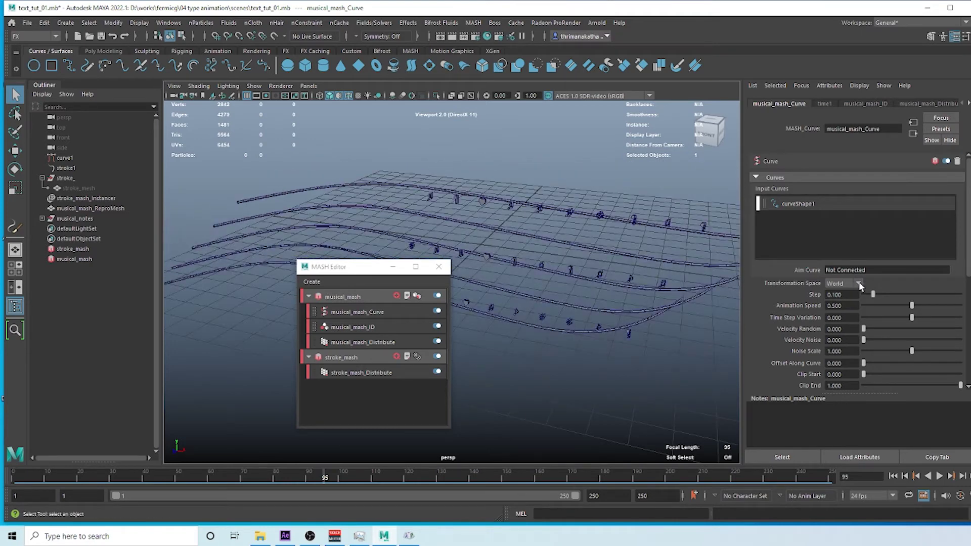
{"action": "left_click", "coordinate": [839, 304]}
{"action": "left_click_drag", "start_coordinate": [596, 345], "coordinate": [694, 335], "text": "alt"}
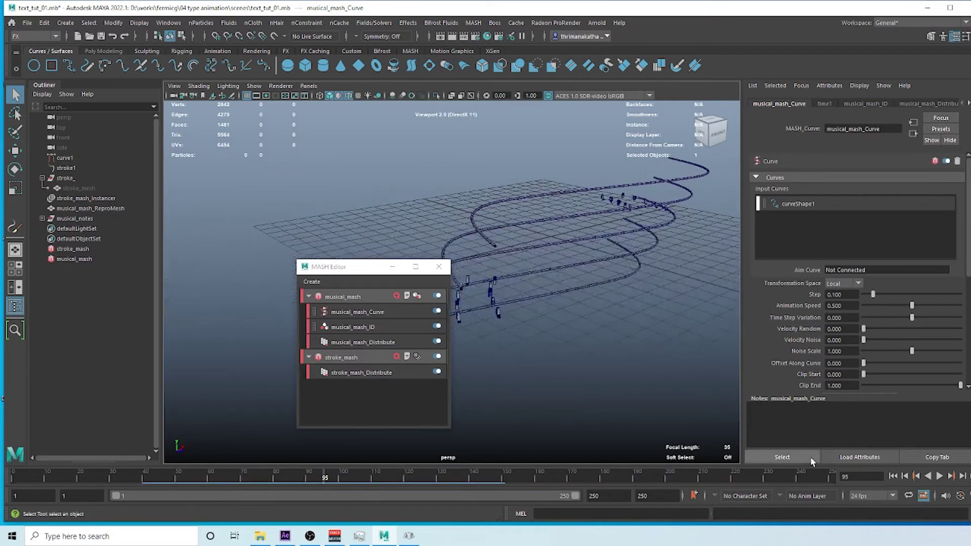
{"action": "left_click", "coordinate": [893, 476]}
{"action": "left_click", "coordinate": [939, 475]}
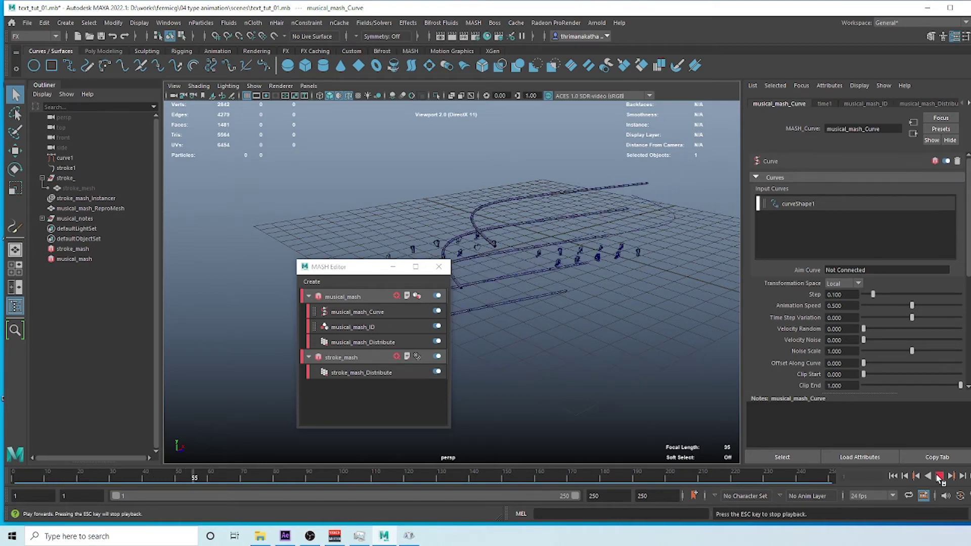
{"action": "left_click", "coordinate": [939, 476]}
Lower the Curve node's Animation Speed to 0.037 and replay the animation from the start
{"action": "left_click_drag", "start_coordinate": [633, 339], "coordinate": [602, 273], "text": "alt"}
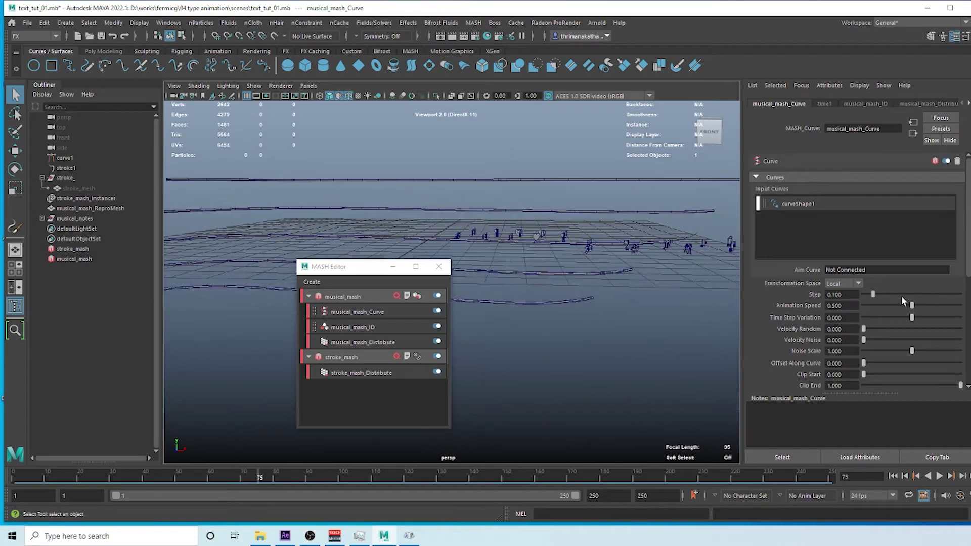
{"action": "left_click_drag", "start_coordinate": [521, 266], "coordinate": [572, 292], "text": "alt"}
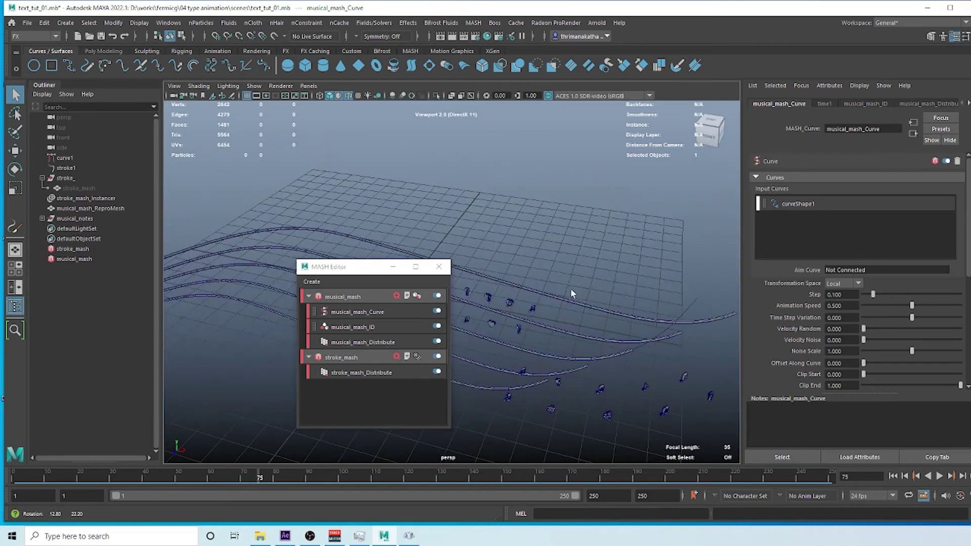
{"action": "left_click_drag", "start_coordinate": [559, 334], "coordinate": [590, 260], "text": "alt"}
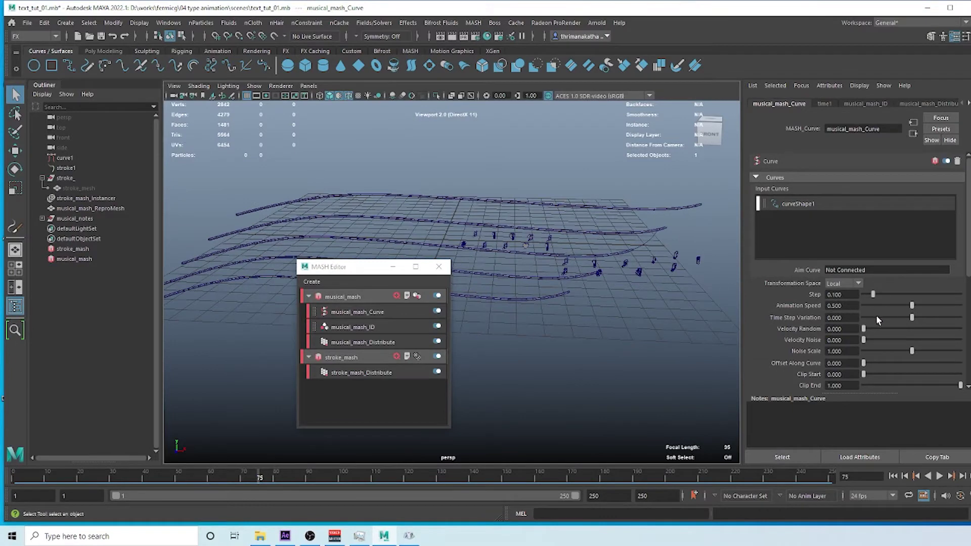
{"action": "left_click_drag", "start_coordinate": [914, 309], "coordinate": [867, 307]}
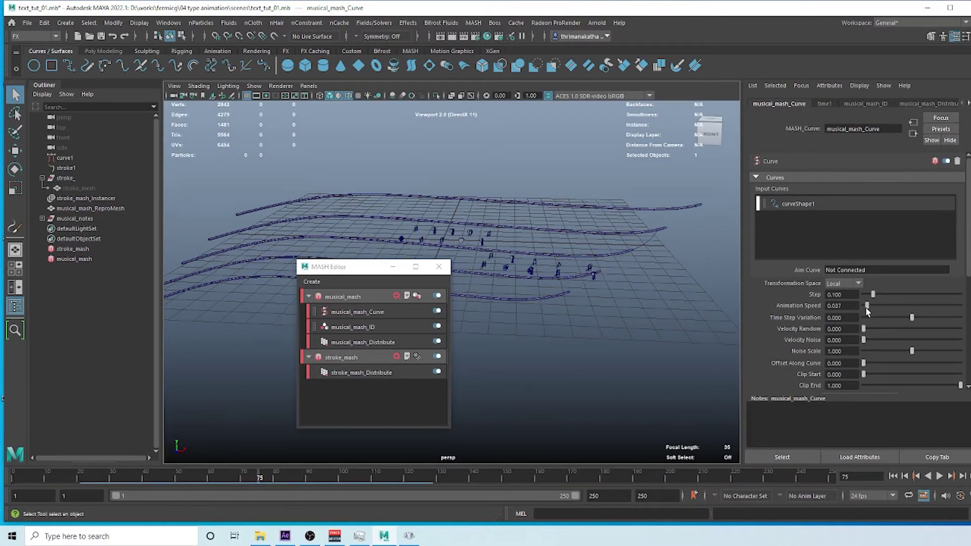
{"action": "left_click", "coordinate": [893, 476]}
{"action": "left_click", "coordinate": [939, 476]}
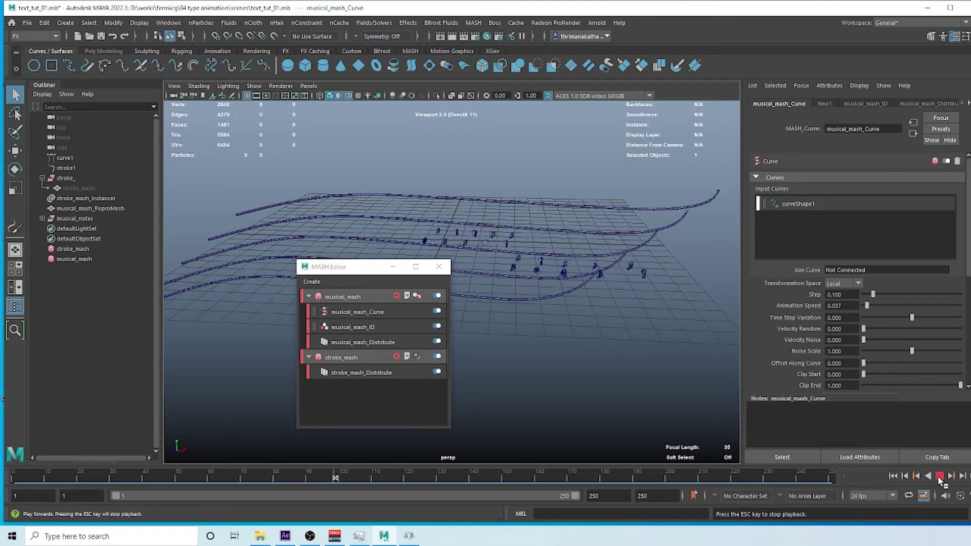
{"action": "left_click", "coordinate": [939, 476]}
Raise the Curve node's Step to 0.268 and replay the animation from the first frame
{"action": "left_click_drag", "start_coordinate": [871, 298], "coordinate": [895, 299]}
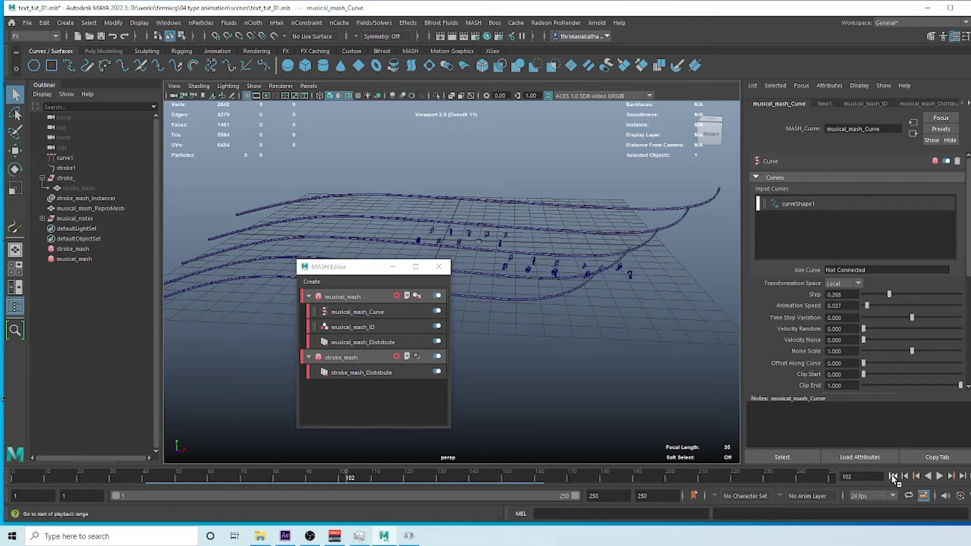
{"action": "left_click", "coordinate": [893, 476]}
{"action": "left_click", "coordinate": [940, 476]}
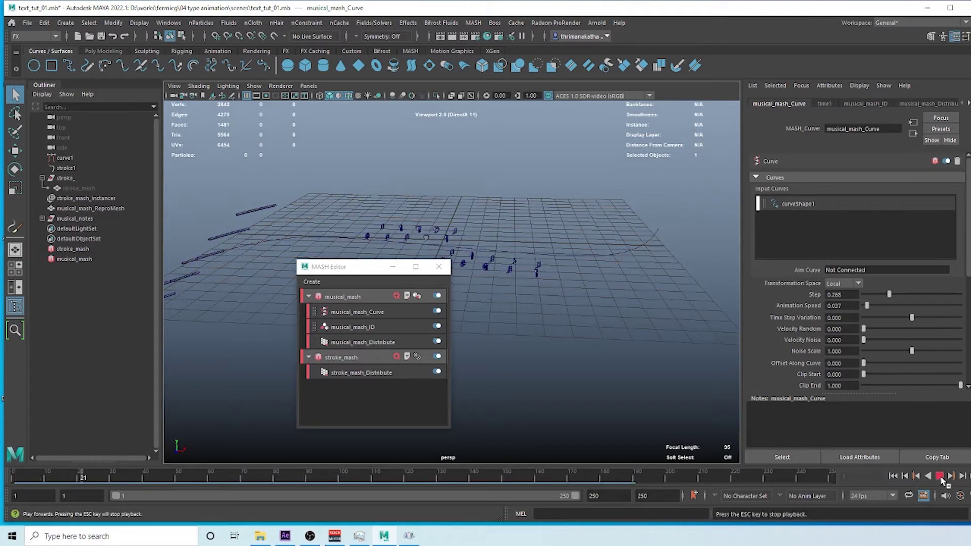
{"action": "left_click", "coordinate": [940, 476]}
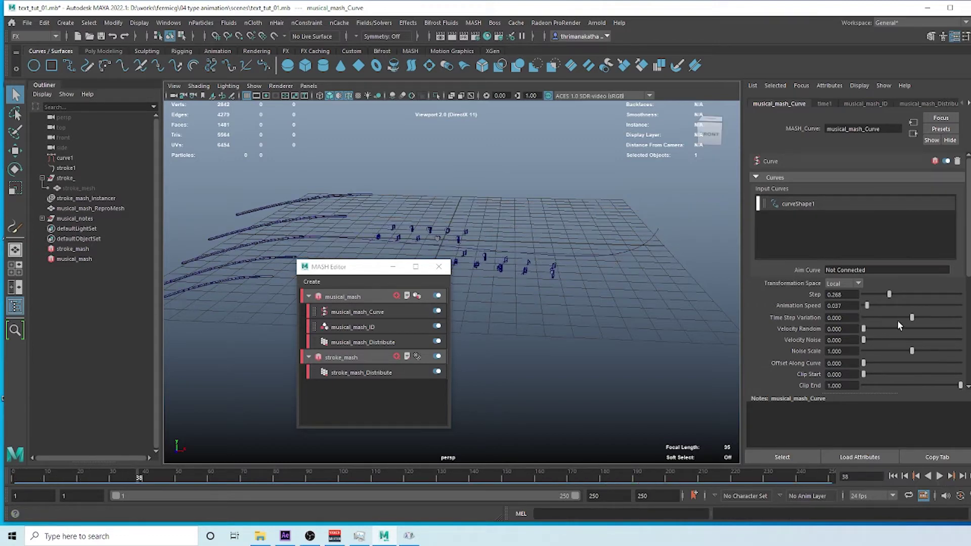
Set the Curve node's Time Step Variation to 0.663, Velocity Random to 0.358 and Velocity Noise to 0.237, and rewind to frame 1
{"action": "left_click_drag", "start_coordinate": [912, 318], "coordinate": [944, 322]}
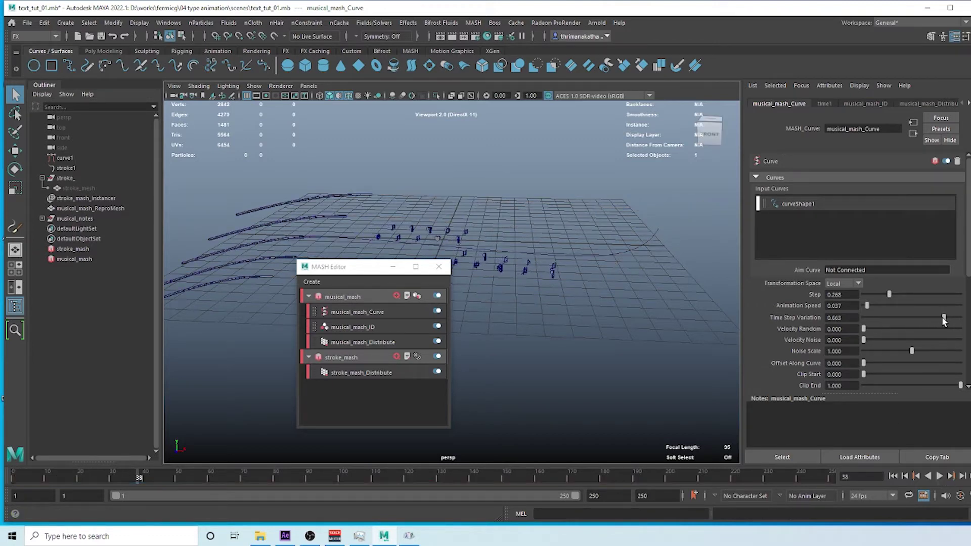
{"action": "left_click_drag", "start_coordinate": [864, 329], "coordinate": [885, 341]}
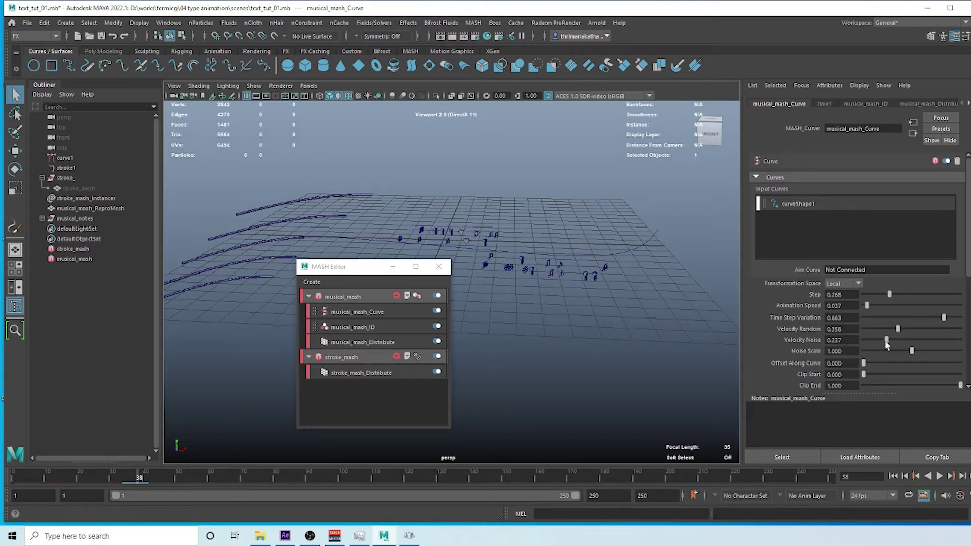
{"action": "left_click", "coordinate": [894, 476]}
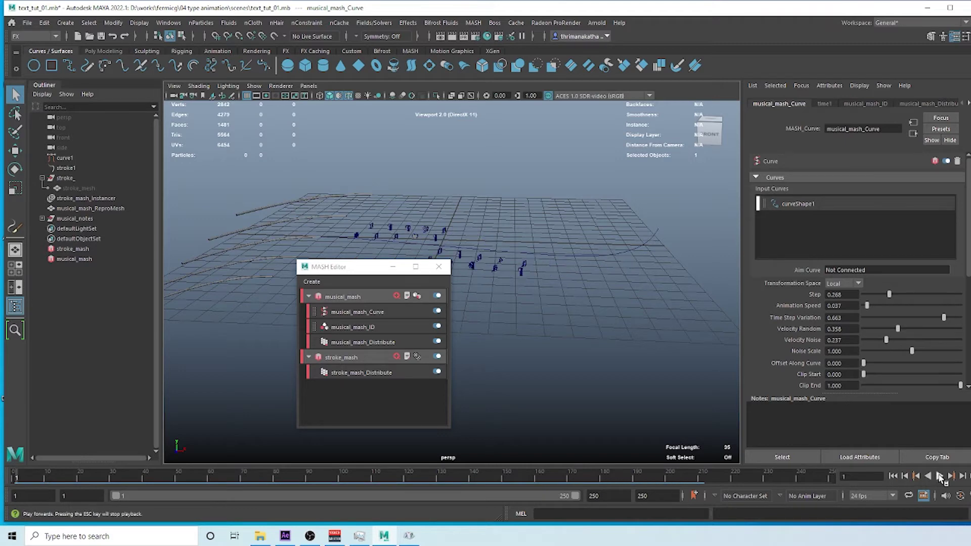
Play the animation in stretches, view the symbols along the strokes from several angles, and rewind to frame 1
{"action": "left_click", "coordinate": [940, 476]}
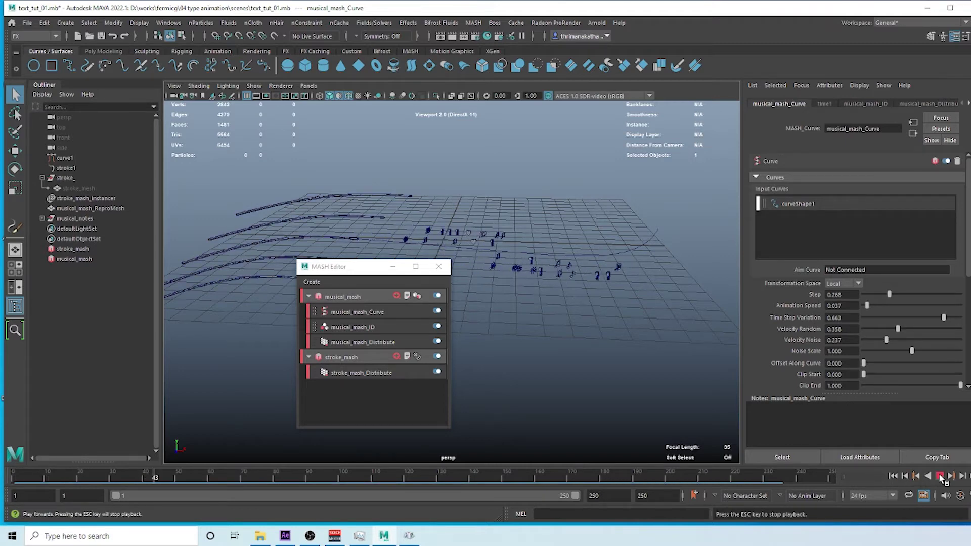
{"action": "left_click", "coordinate": [939, 476]}
{"action": "middle_click_drag", "start_coordinate": [534, 282], "coordinate": [651, 281], "text": "alt"}
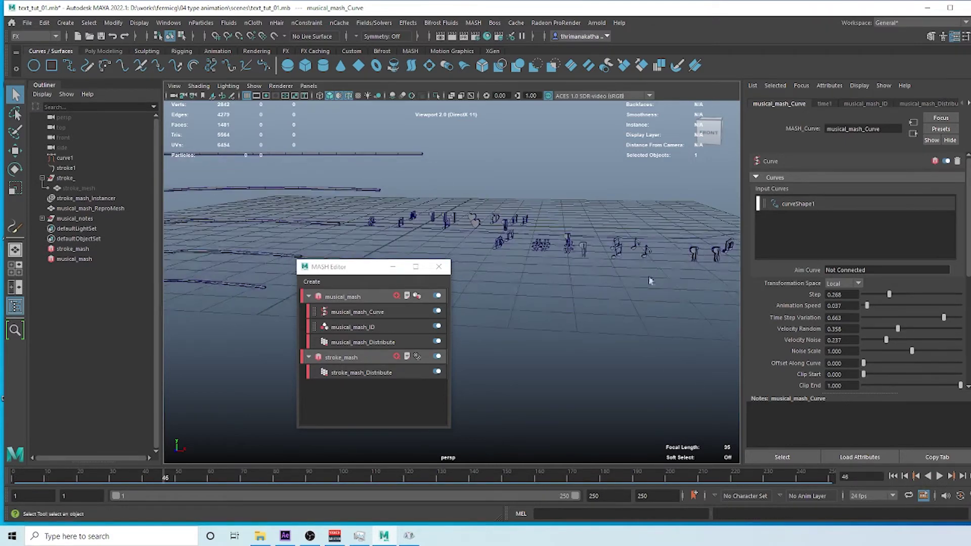
{"action": "left_click", "coordinate": [939, 476]}
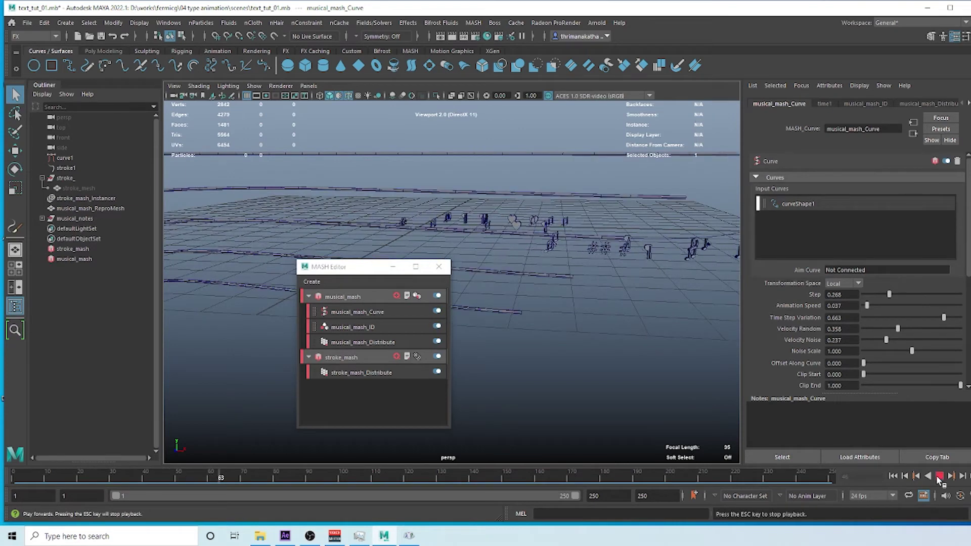
{"action": "left_click", "coordinate": [939, 476]}
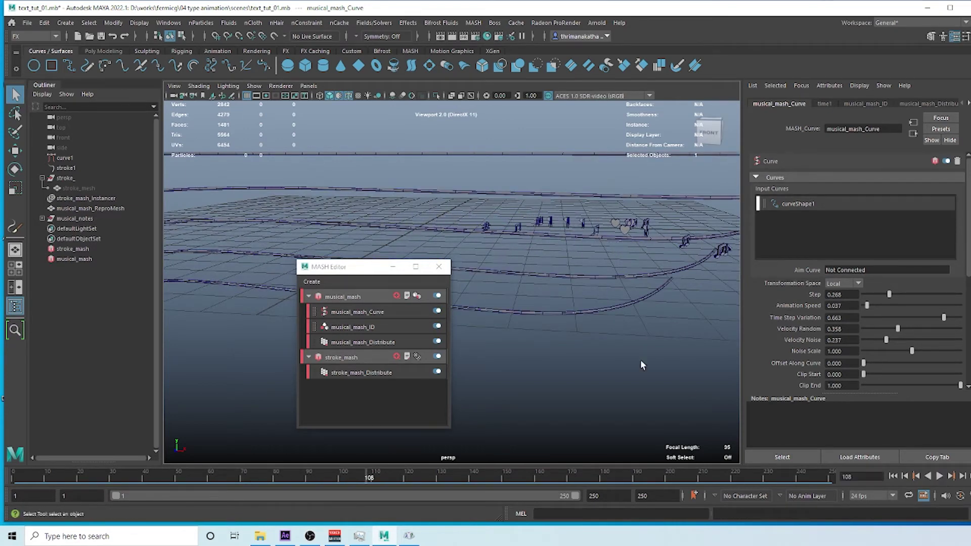
{"action": "left_click_drag", "start_coordinate": [641, 362], "coordinate": [587, 283], "text": "alt"}
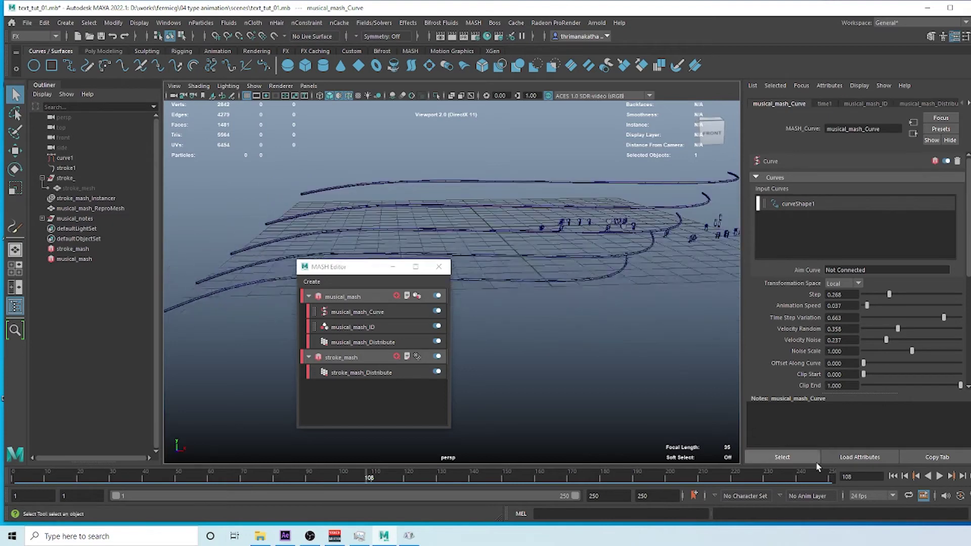
{"action": "left_click", "coordinate": [893, 476]}
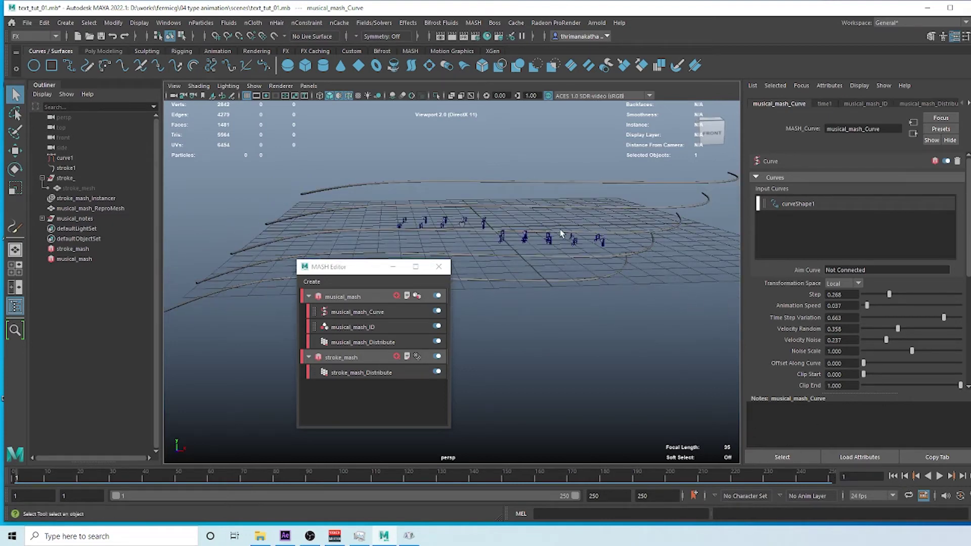
{"action": "middle_click_drag", "start_coordinate": [579, 256], "coordinate": [600, 269], "text": "alt"}
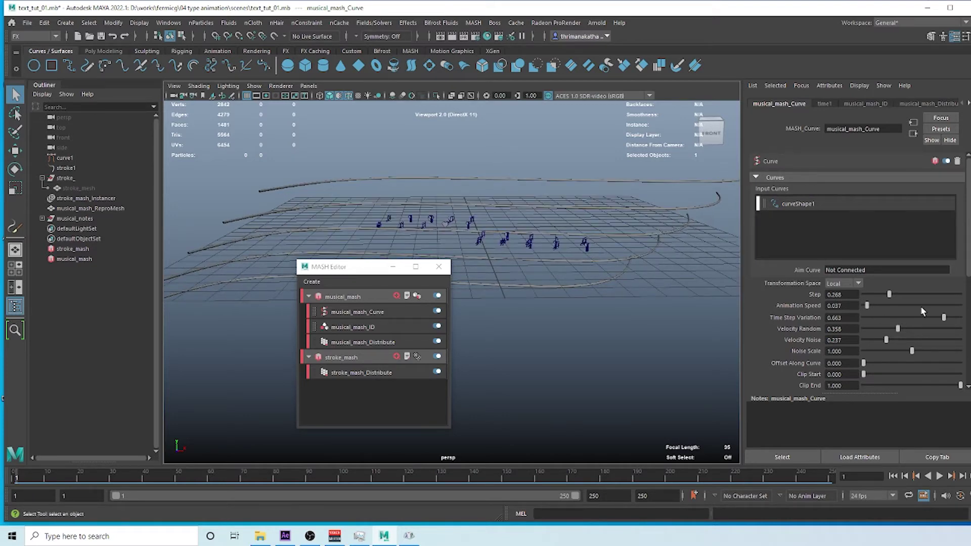
Lower the Curve node's Clip End to 0.311 and replay the animation from the start
{"action": "left_click_drag", "start_coordinate": [969, 263], "coordinate": [961, 319]}
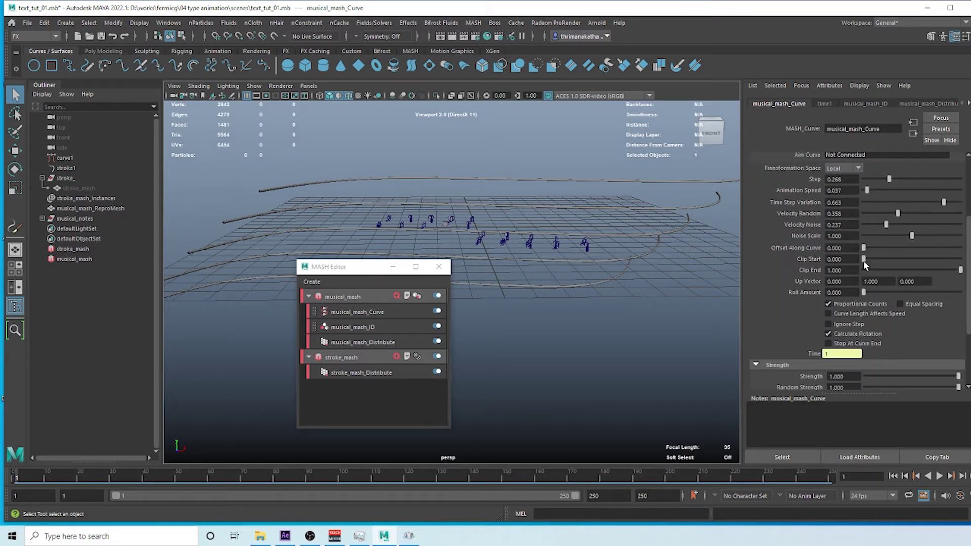
{"action": "left_click_drag", "start_coordinate": [842, 260], "coordinate": [847, 260], "text": "ctrl"}
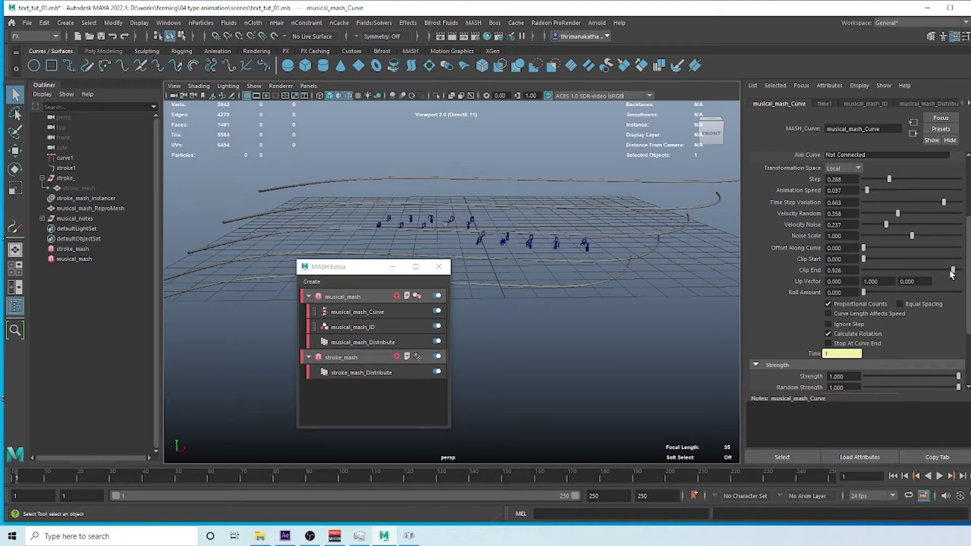
{"action": "left_click_drag", "start_coordinate": [960, 270], "coordinate": [892, 270]}
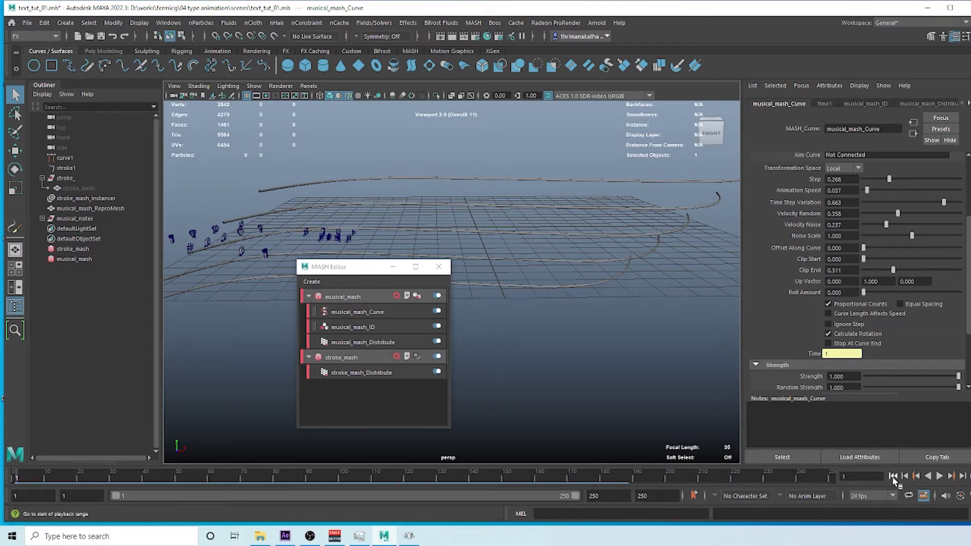
{"action": "left_click", "coordinate": [939, 476]}
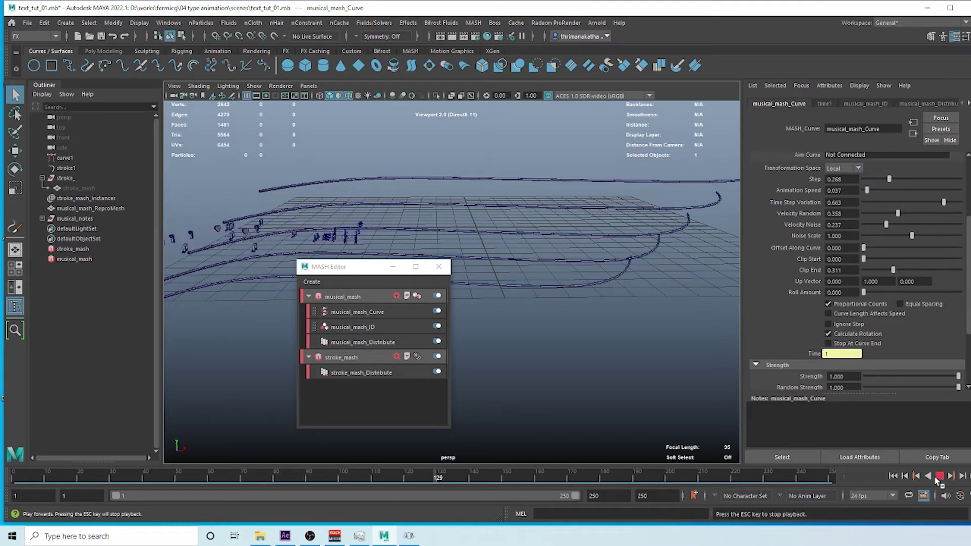
{"action": "left_click", "coordinate": [939, 476]}
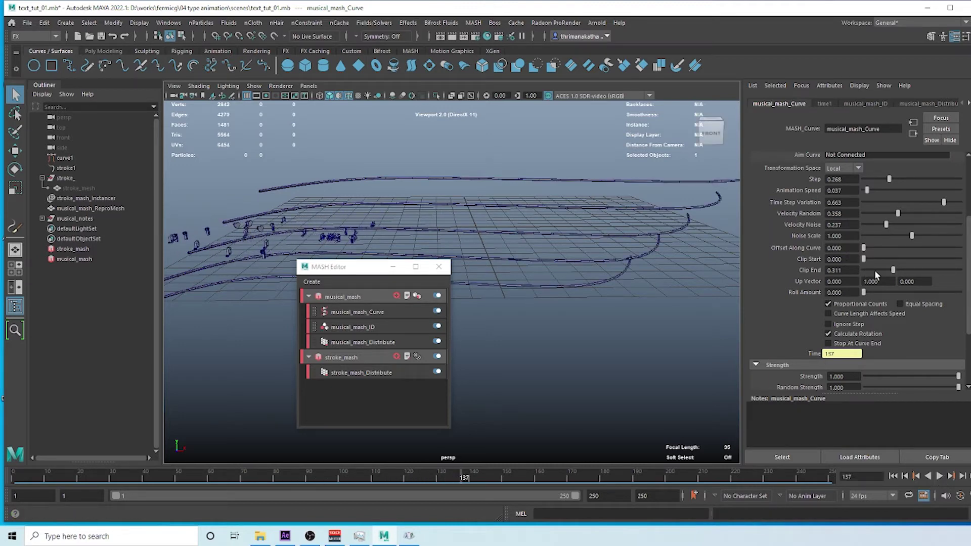
Restore the Curve node's Clip End to 1.000 and rewind to the first frame
{"action": "left_click_drag", "start_coordinate": [894, 272], "coordinate": [945, 276]}
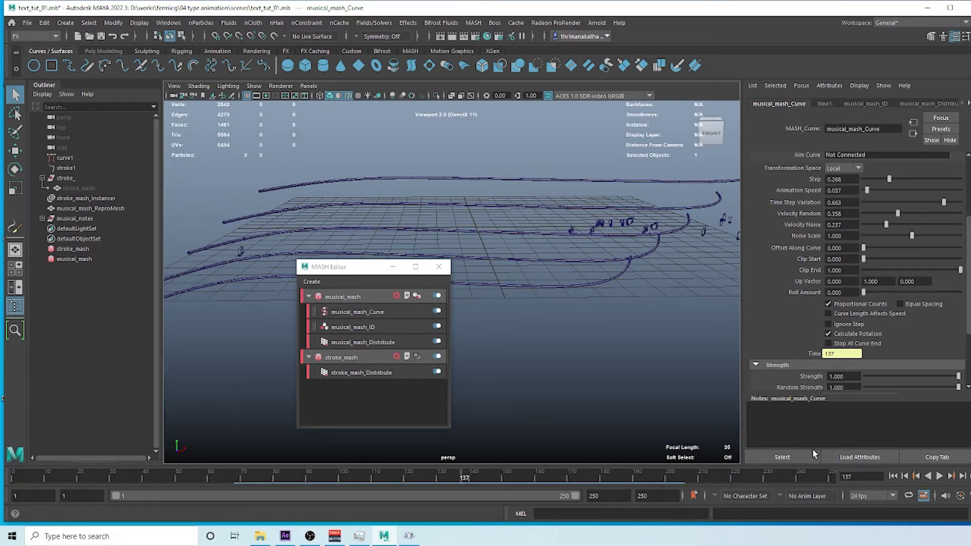
{"action": "left_click", "coordinate": [893, 476]}
{"action": "middle_click_drag", "start_coordinate": [525, 234], "coordinate": [546, 223], "text": "alt"}
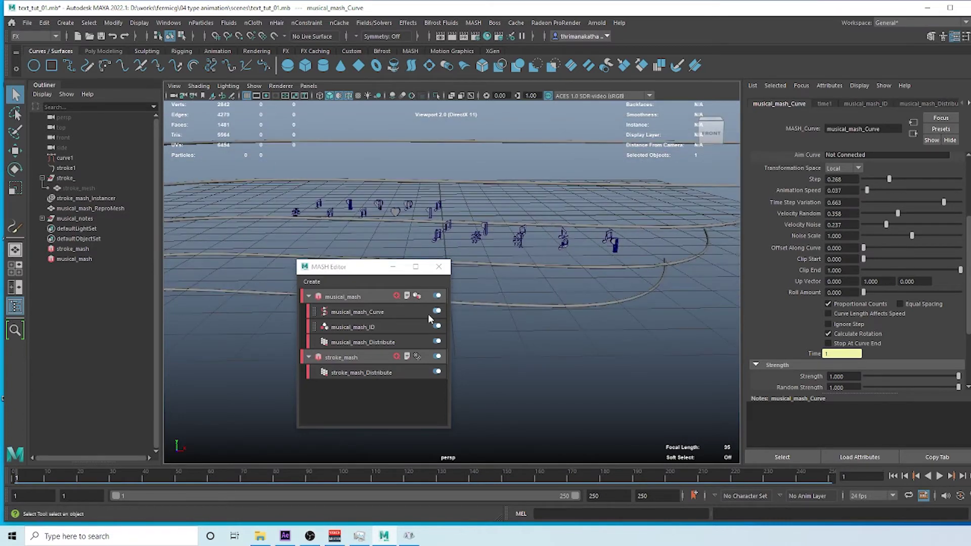
Add a Signal node to the musical_mash network and play the animation to check the symbols' noise motion
{"action": "left_click", "coordinate": [396, 296]}
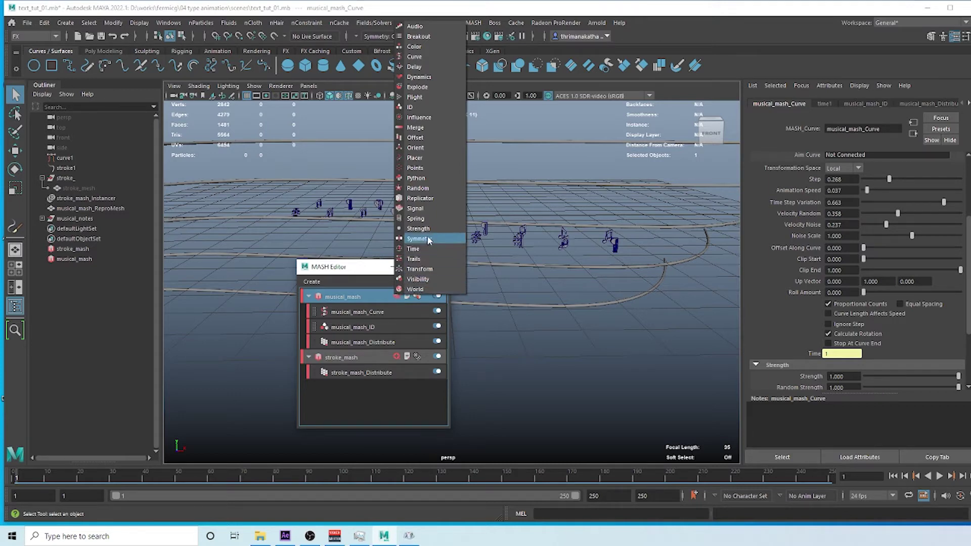
{"action": "left_click", "coordinate": [436, 217]}
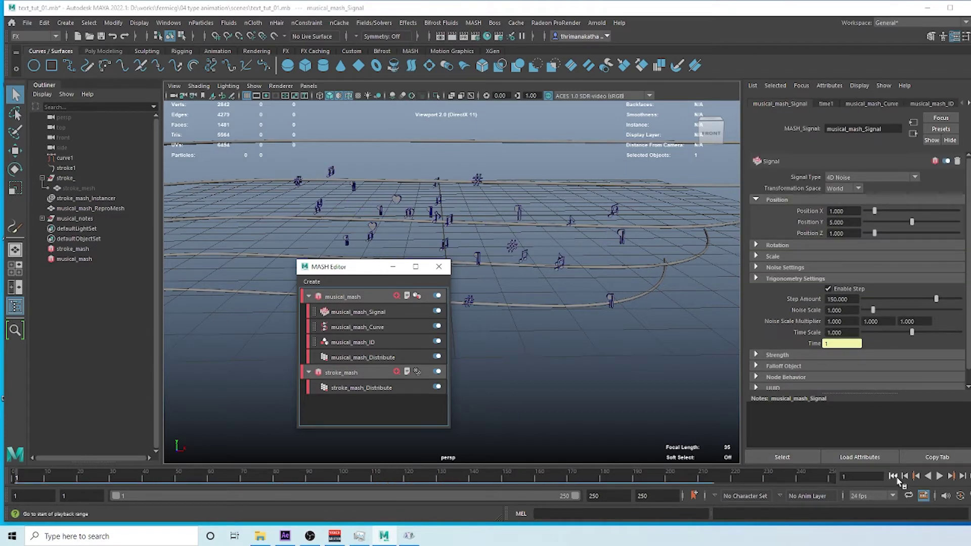
{"action": "left_click", "coordinate": [917, 477]}
{"action": "left_click", "coordinate": [939, 477]}
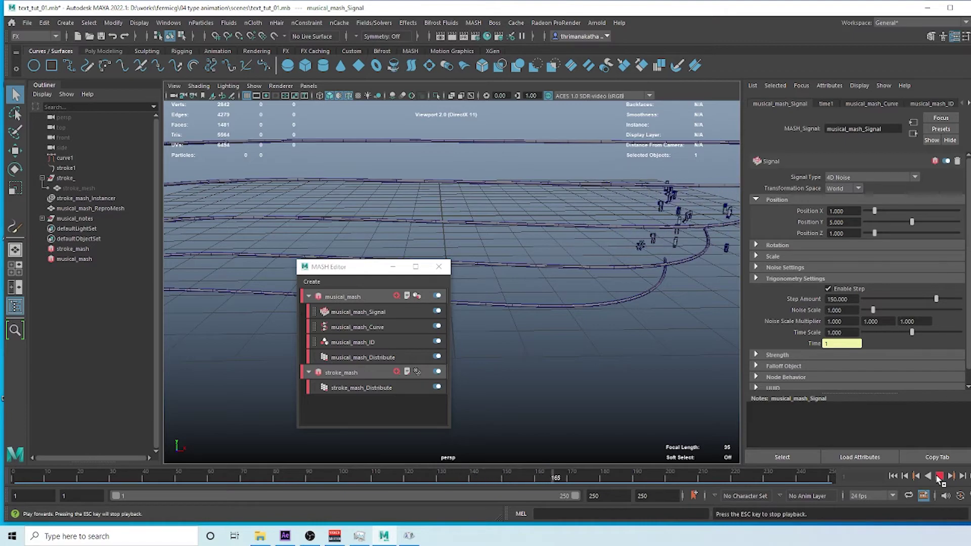
{"action": "left_click", "coordinate": [939, 477]}
{"action": "left_click_drag", "start_coordinate": [619, 288], "coordinate": [656, 295], "text": "alt"}
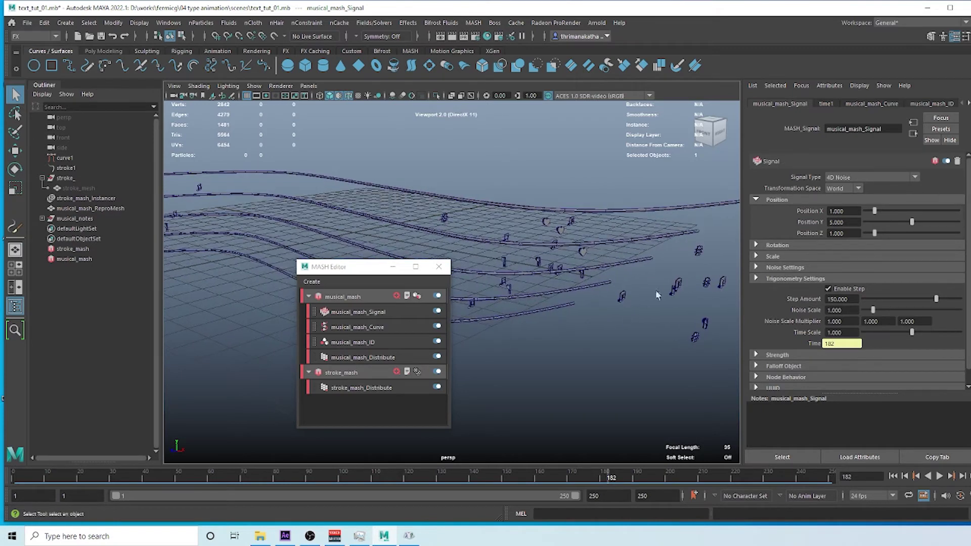
{"action": "left_click", "coordinate": [940, 477]}
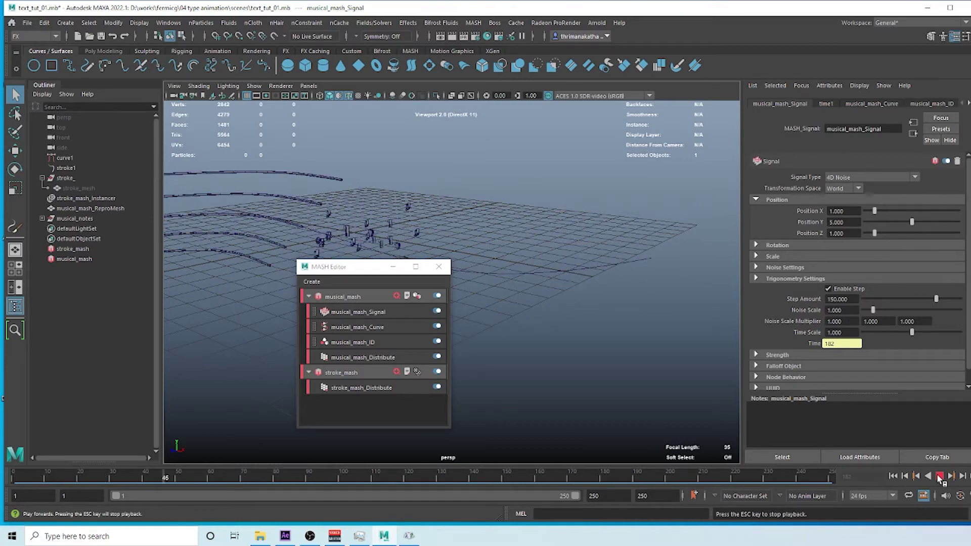
{"action": "left_click", "coordinate": [940, 477]}
Set the Signal node's Position X to 3.242, Position Y to 10.000 and Position Z to 3.407
{"action": "left_click_drag", "start_coordinate": [570, 265], "coordinate": [625, 238], "text": "alt"}
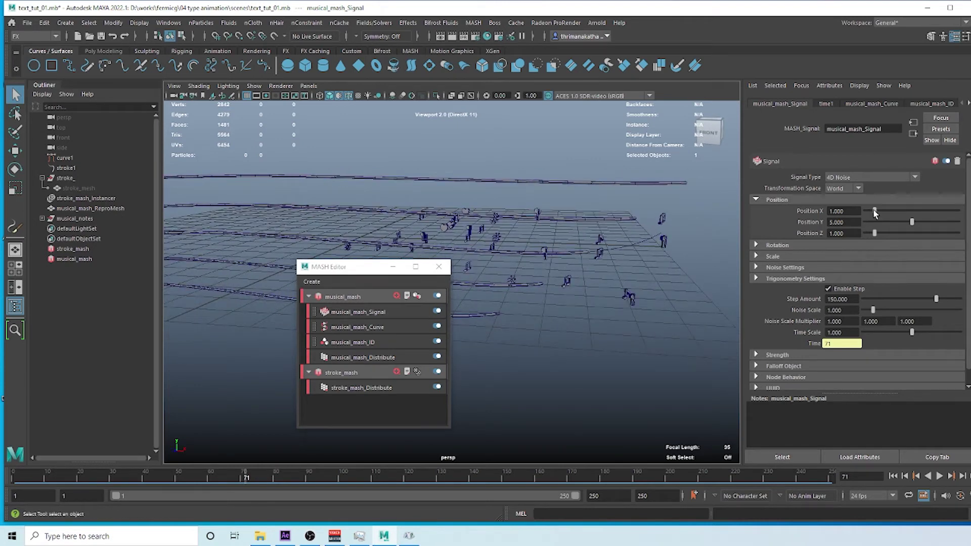
{"action": "left_click_drag", "start_coordinate": [868, 212], "coordinate": [958, 223]}
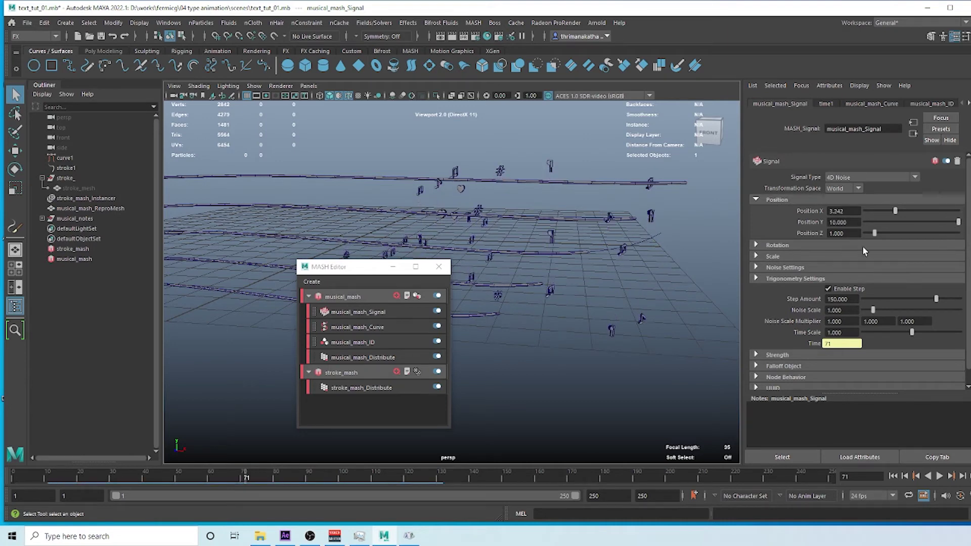
{"action": "left_click_drag", "start_coordinate": [875, 233], "coordinate": [889, 234]}
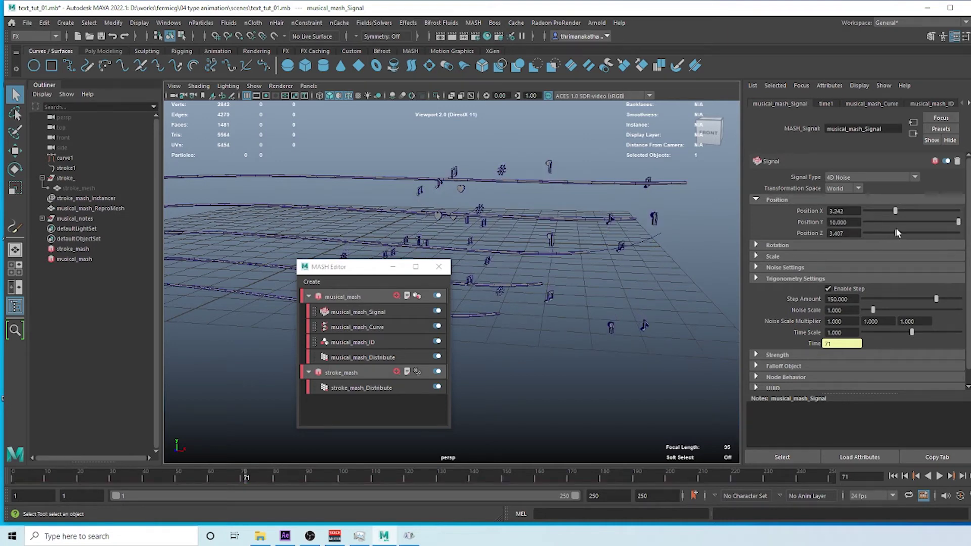
Set the Signal node's Rotation Y to 800 and replay the animation from the first frame
{"action": "left_click", "coordinate": [778, 245]}
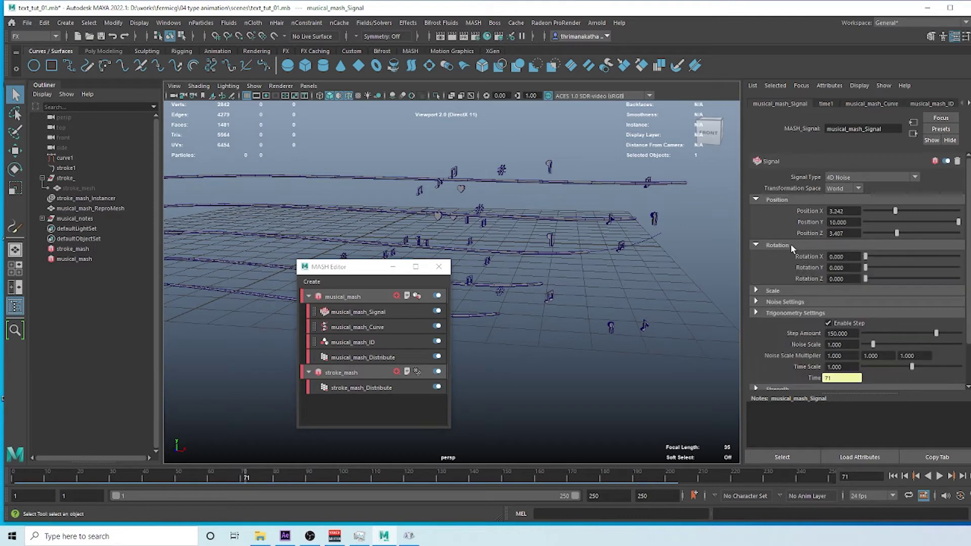
{"action": "left_click_drag", "start_coordinate": [876, 269], "coordinate": [889, 268]}
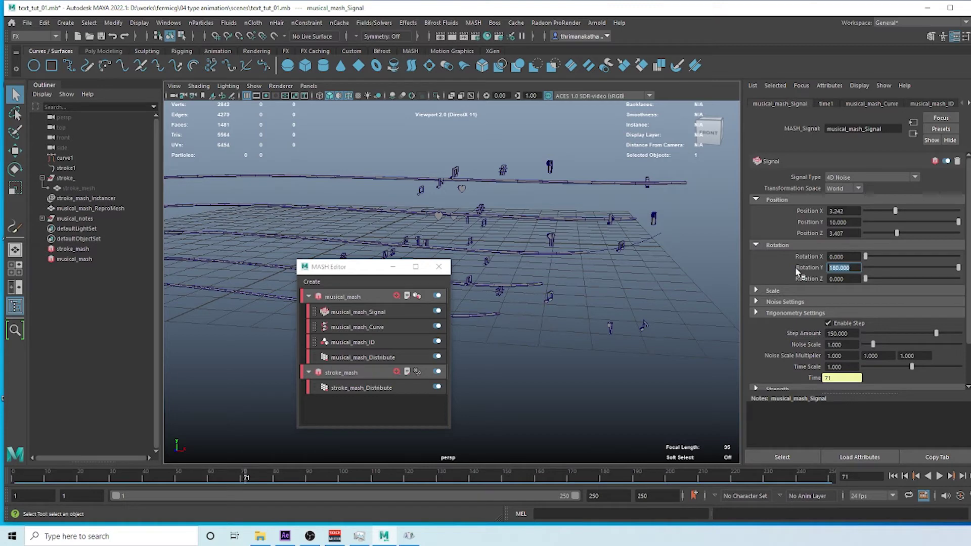
{"action": "type", "text": "800"}
{"action": "key", "text": "Return"}
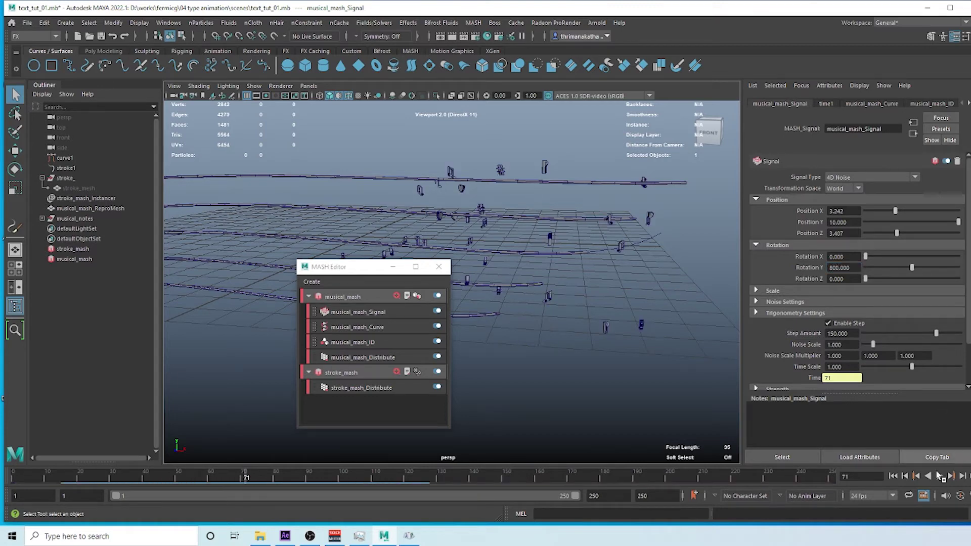
{"action": "left_click", "coordinate": [893, 476]}
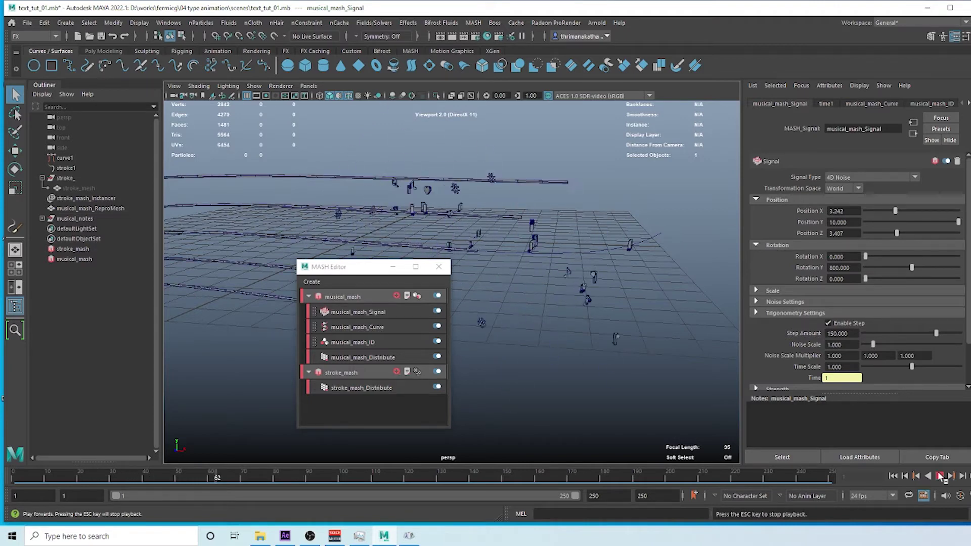
{"action": "left_click", "coordinate": [939, 476]}
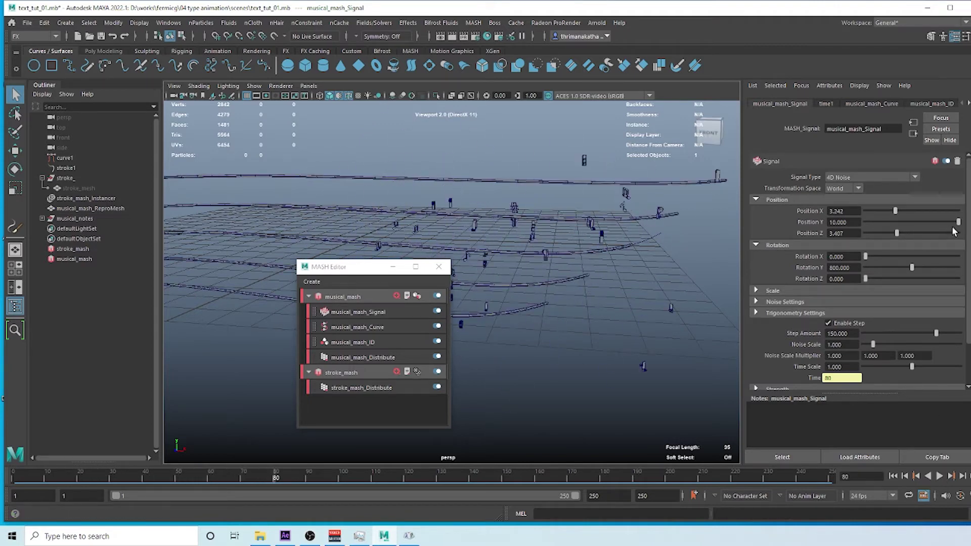
Reduce the Signal node's Position Y to 7.637 and Position X to 1.044, and replay the animation from the start
{"action": "left_click_drag", "start_coordinate": [957, 225], "coordinate": [876, 214]}
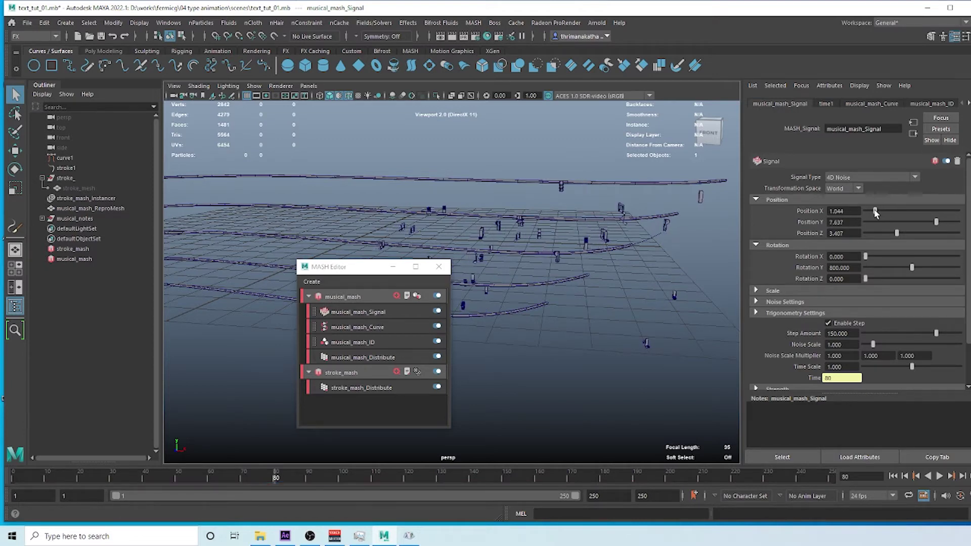
{"action": "left_click", "coordinate": [893, 475]}
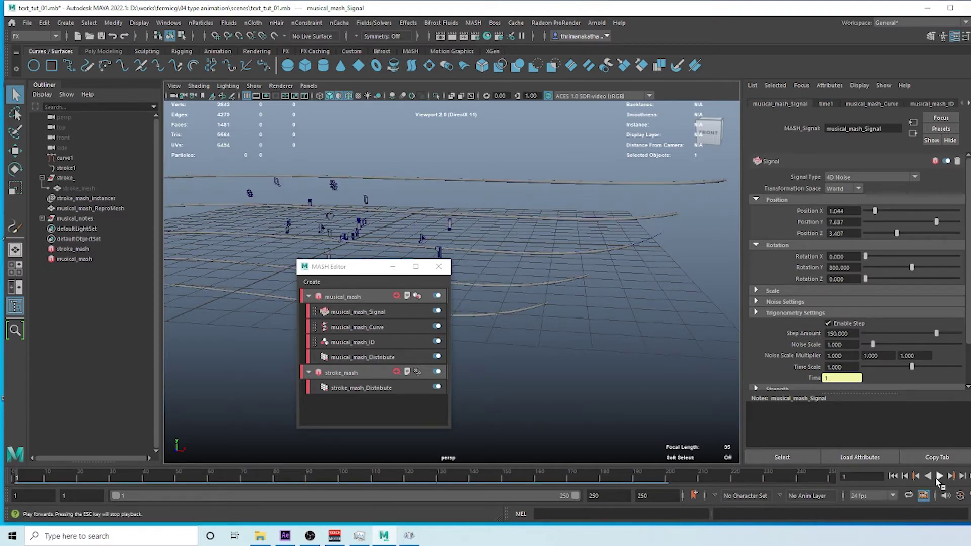
{"action": "left_click", "coordinate": [937, 477]}
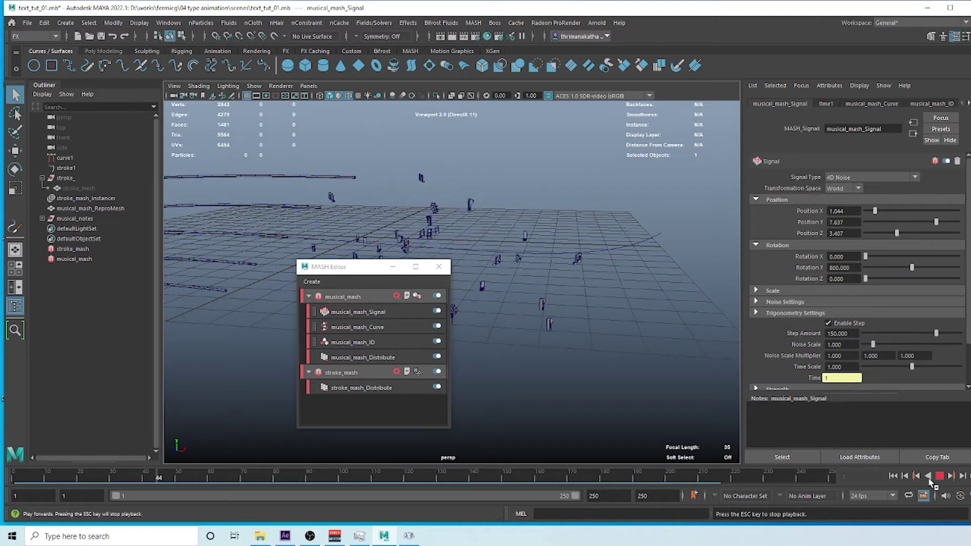
{"action": "key", "text": "Escape"}
Lower the Signal node's Step Amount to 12.632 and replay the animation from the first frame
{"action": "left_click_drag", "start_coordinate": [933, 333], "coordinate": [869, 335]}
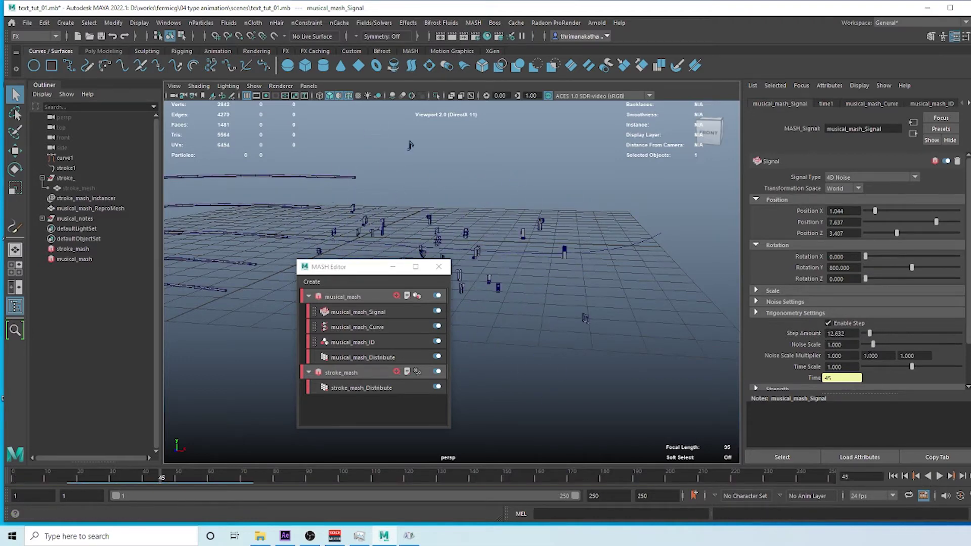
{"action": "left_click", "coordinate": [894, 476]}
{"action": "left_click", "coordinate": [939, 477]}
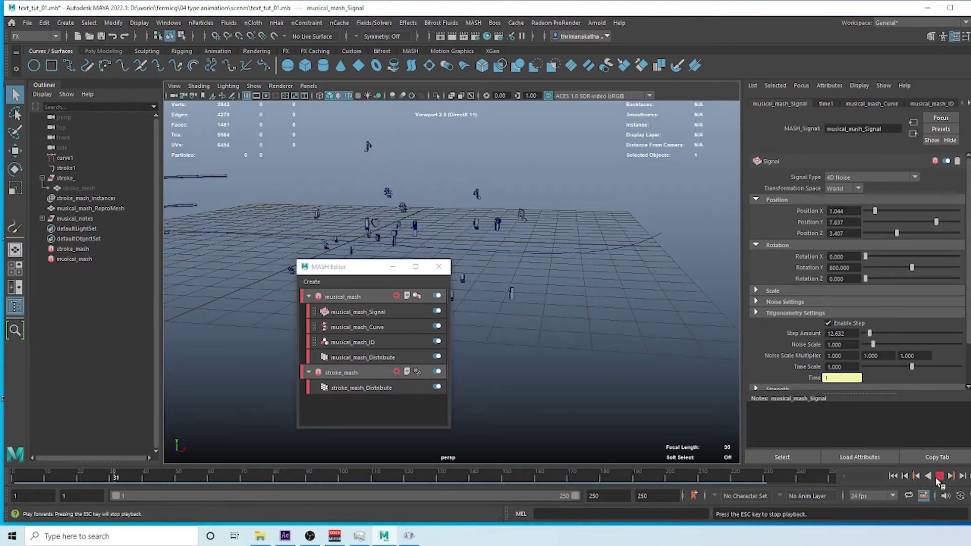
{"action": "key", "text": "Escape"}
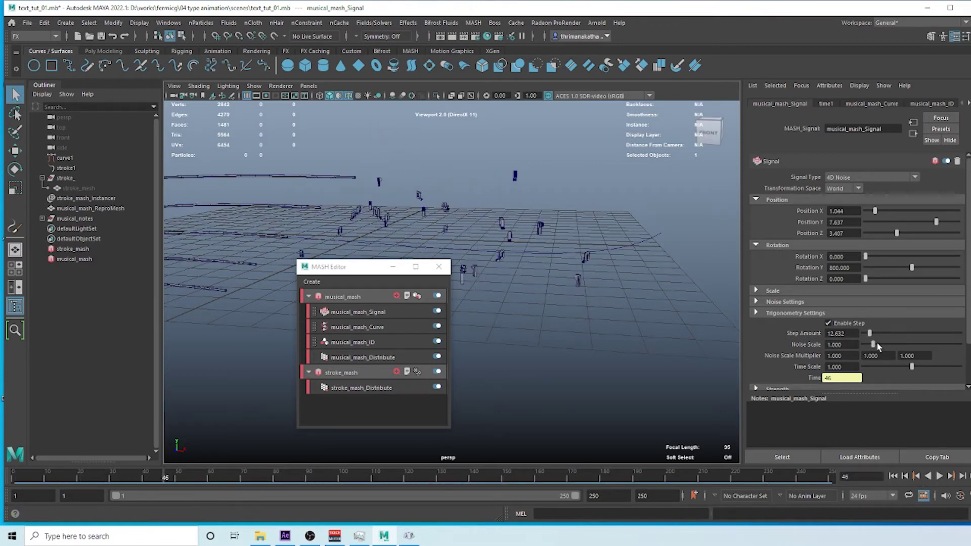
Set the Signal node's Step Amount to 2 and replay the animation from the first frame
{"action": "type", "text": "2"}
{"action": "key", "text": "Return"}
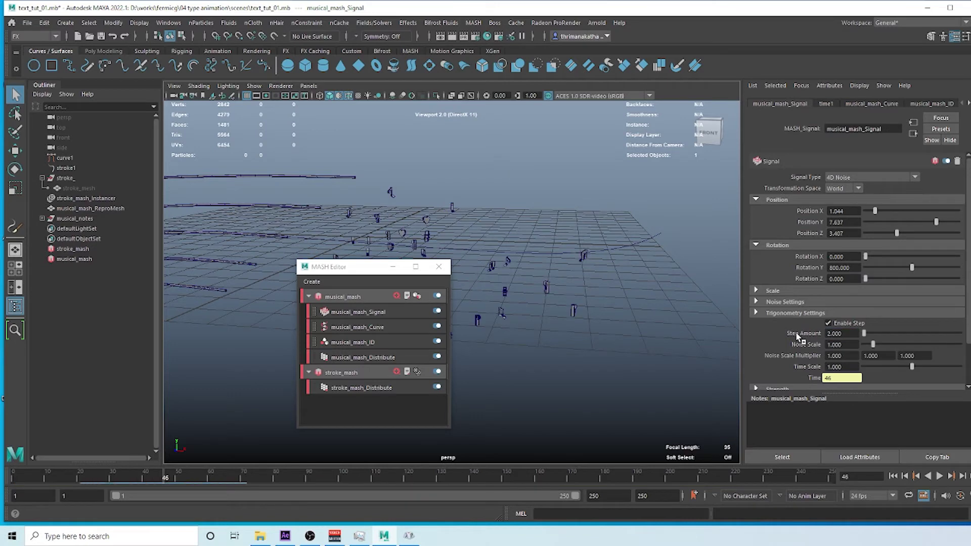
{"action": "left_click", "coordinate": [894, 476]}
{"action": "left_click", "coordinate": [939, 477]}
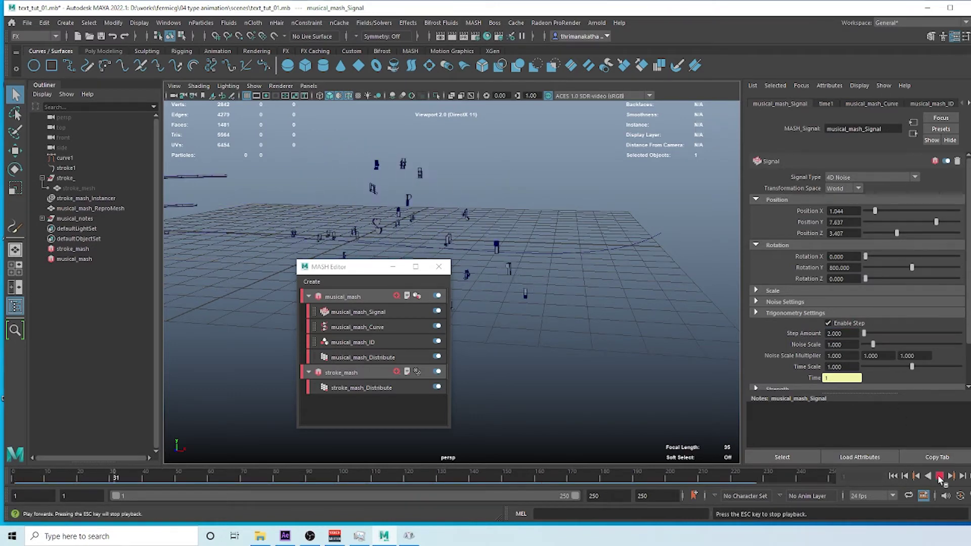
Set the Signal node's Step Amount to 1 and replay the animation from the first frame
{"action": "left_click", "coordinate": [939, 477]}
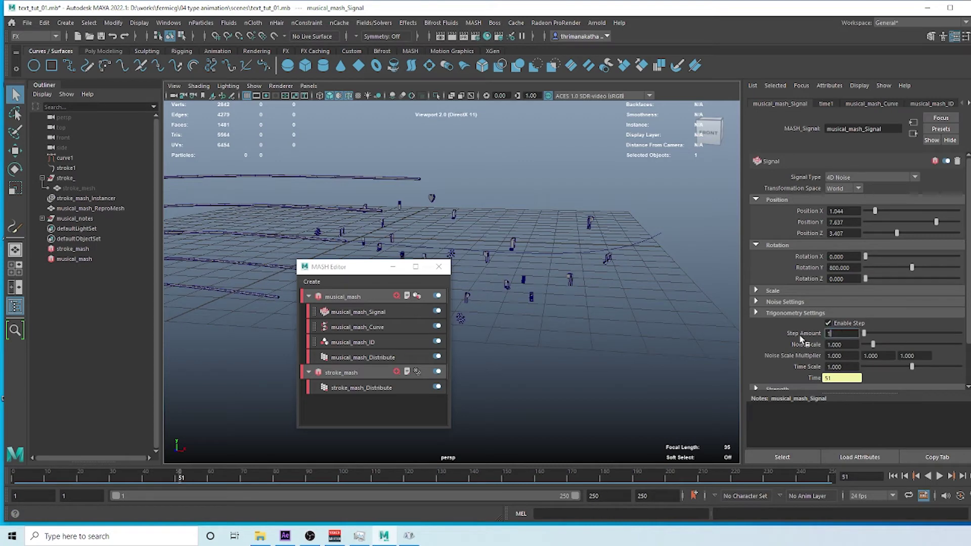
{"action": "key", "text": "Return"}
{"action": "left_click", "coordinate": [893, 477]}
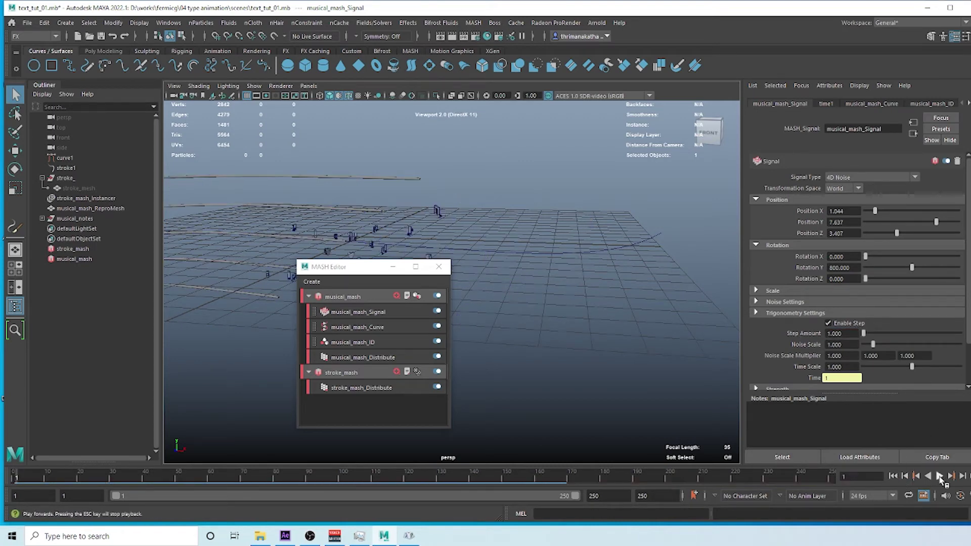
{"action": "left_click", "coordinate": [939, 476]}
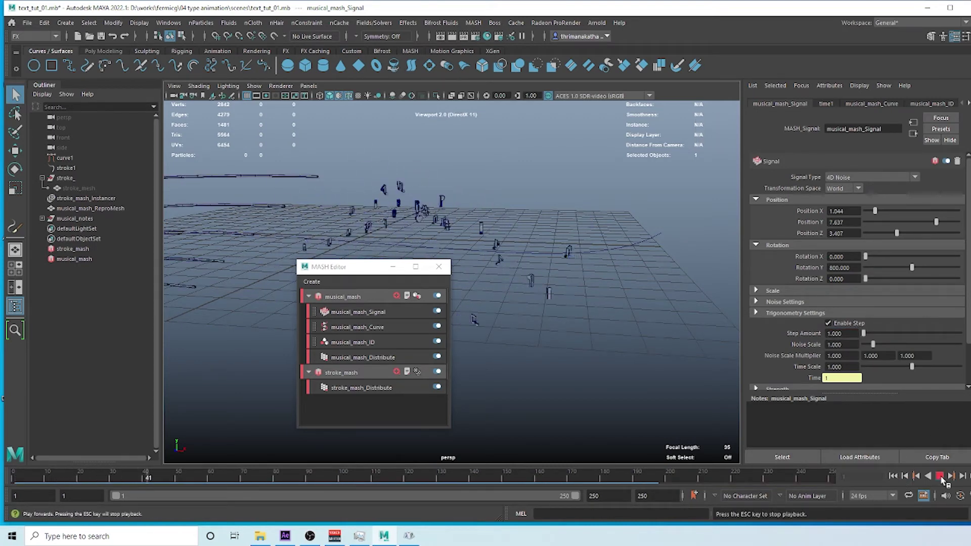
{"action": "left_click", "coordinate": [940, 477]}
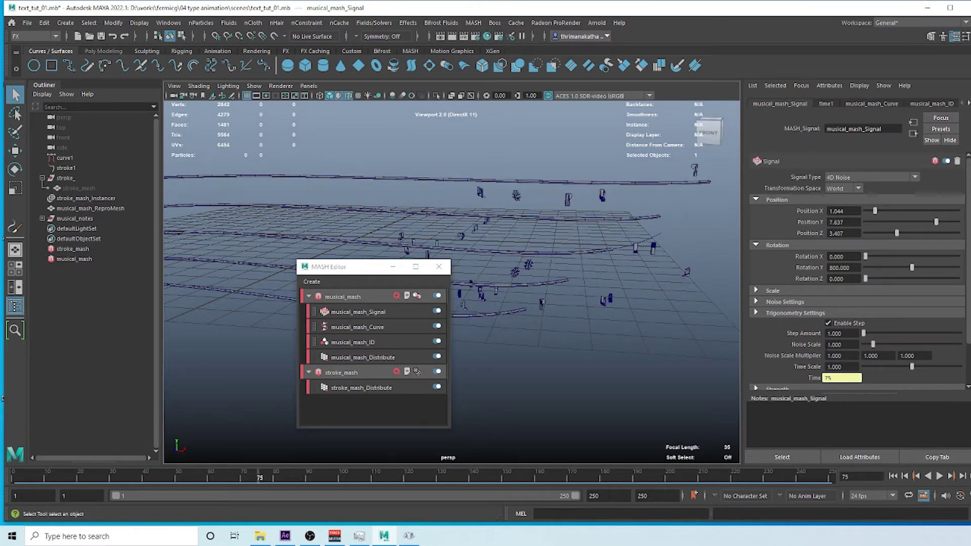
Set the Signal node's Noise Scale to 0.1 and replay the animation from the first frame
{"action": "type", "text": ".1"}
{"action": "key", "text": "Return"}
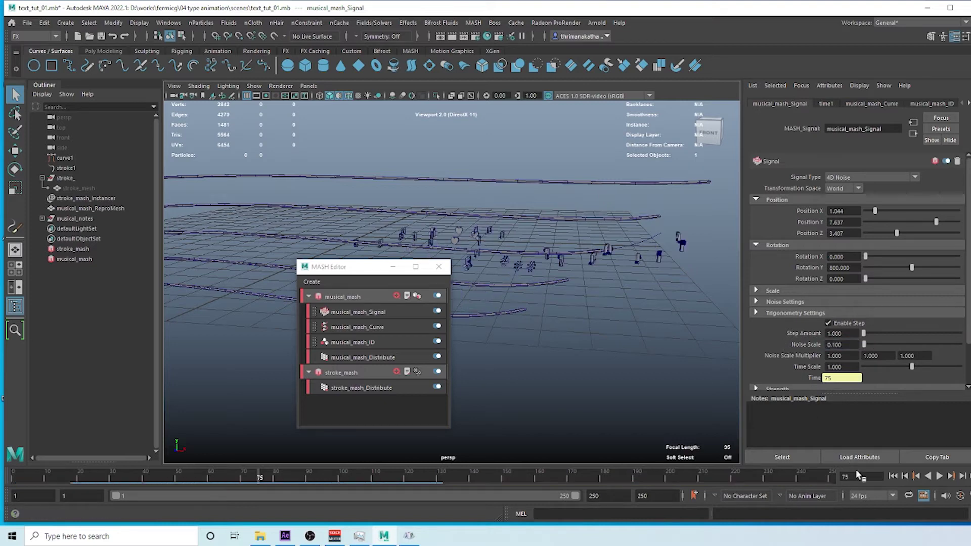
{"action": "left_click", "coordinate": [896, 479]}
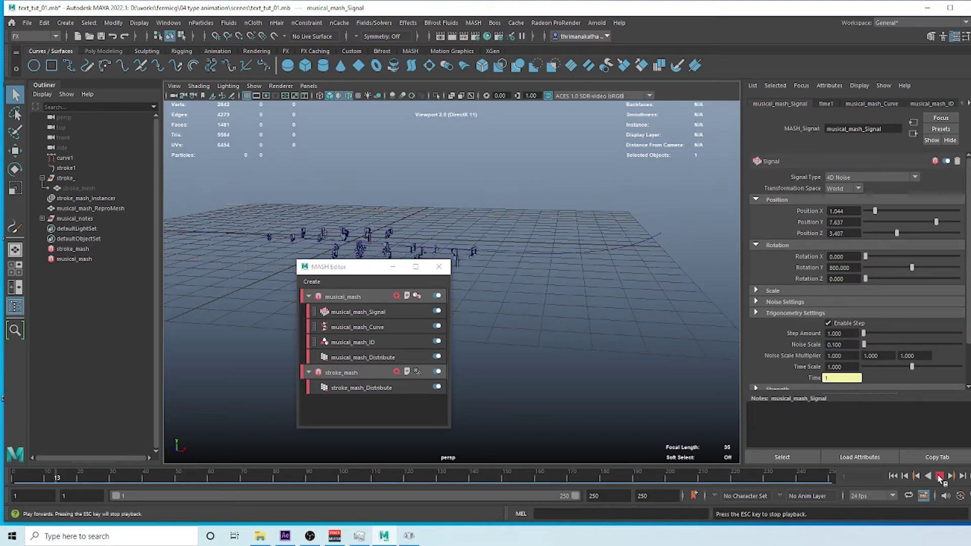
{"action": "left_click", "coordinate": [939, 477]}
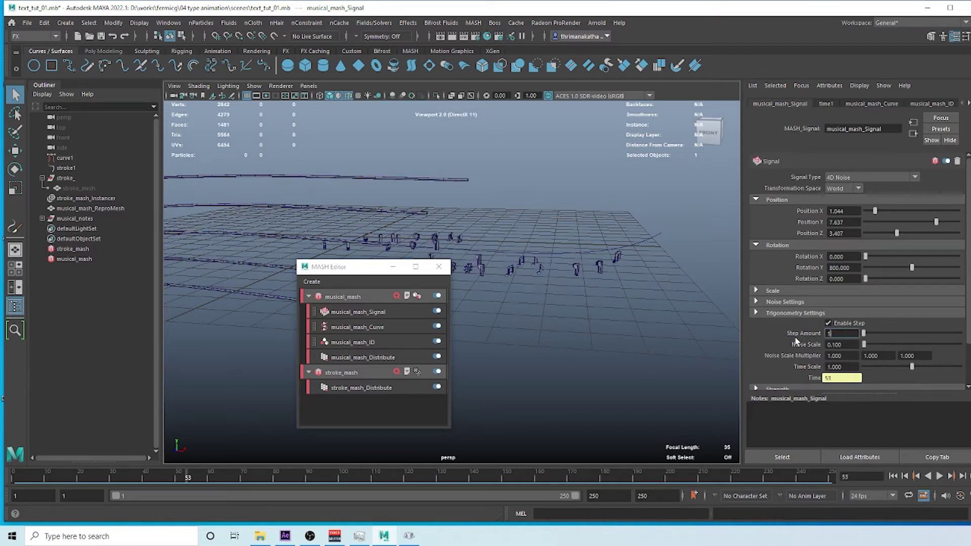
Set the Signal node's Step Amount to 100 and replay the animation from the first frame
{"action": "key", "text": "Return"}
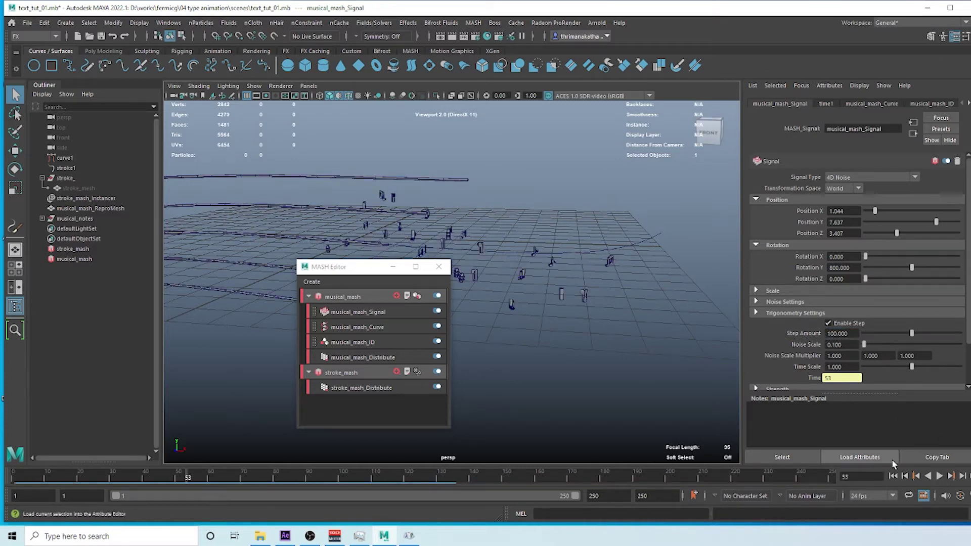
{"action": "left_click", "coordinate": [893, 476]}
{"action": "left_click", "coordinate": [940, 477]}
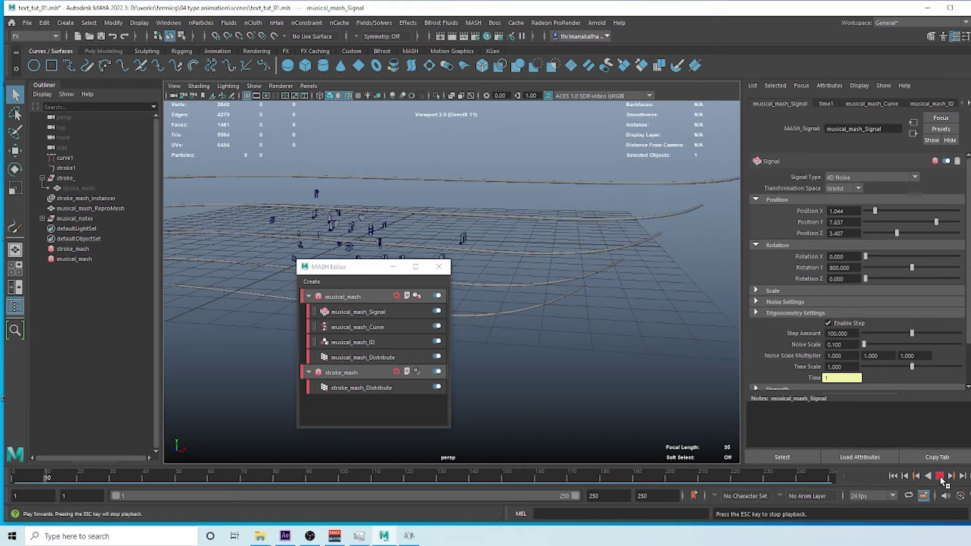
{"action": "left_click", "coordinate": [940, 476]}
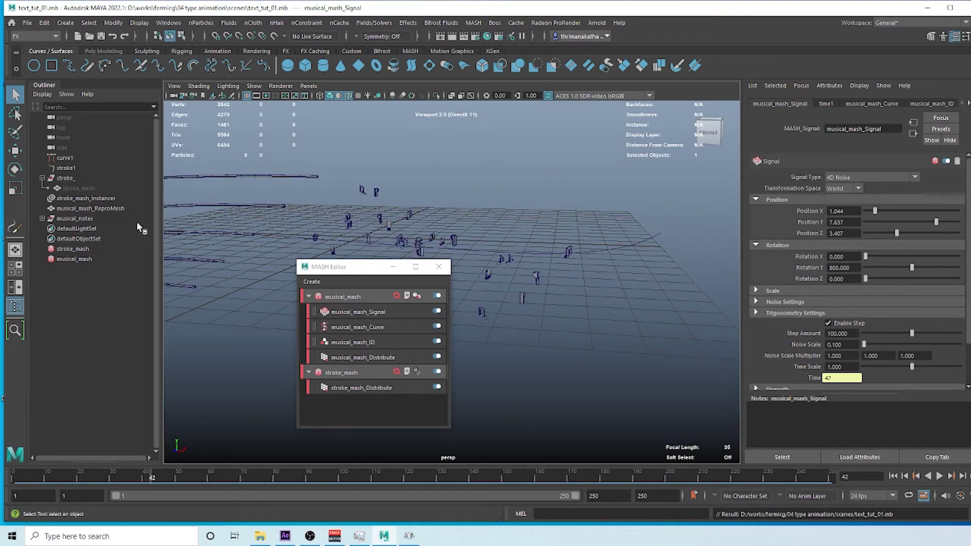
Raise Distance X on the musical_mash Distribute node to 16.485 and replay the animation from the first frame
{"action": "left_click_drag", "start_coordinate": [361, 272], "coordinate": [336, 253]}
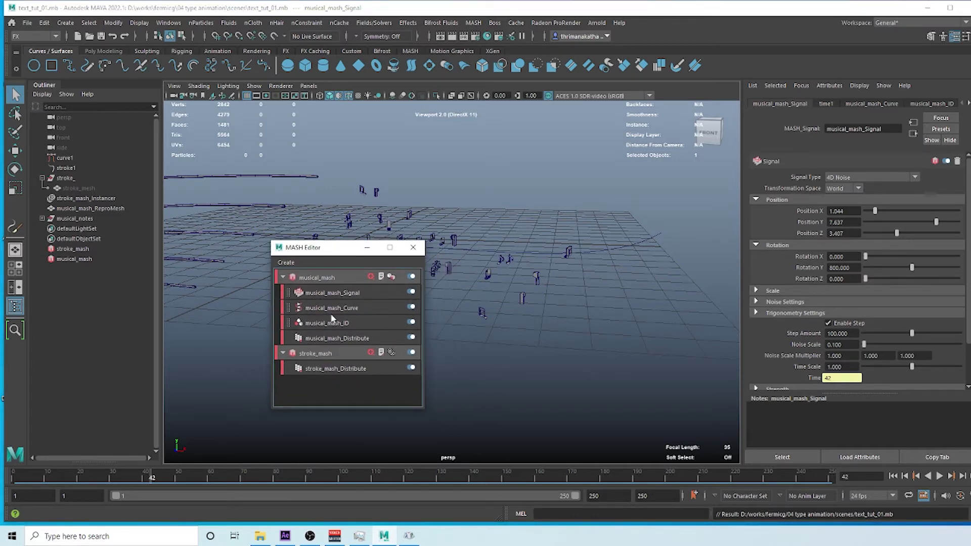
{"action": "left_click", "coordinate": [329, 338]}
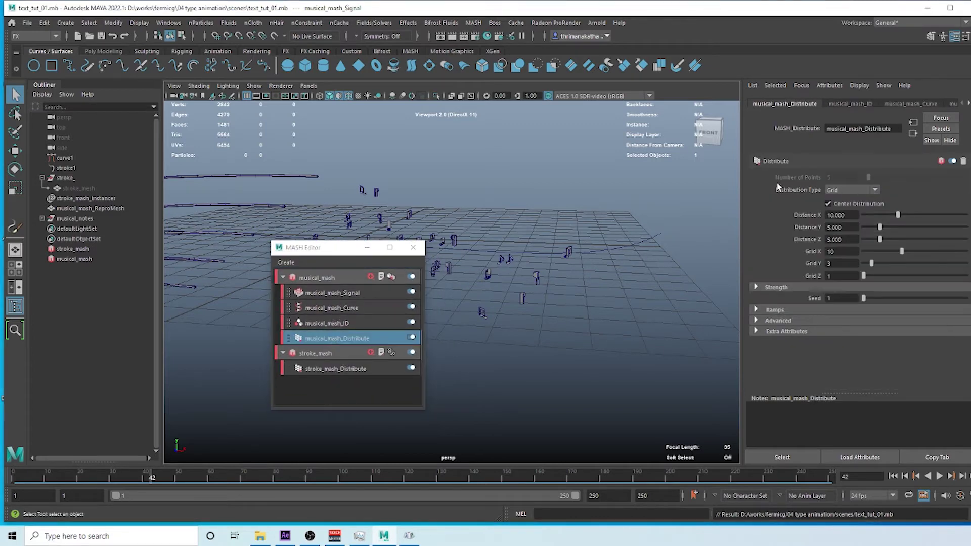
{"action": "left_click_drag", "start_coordinate": [900, 215], "coordinate": [918, 198]}
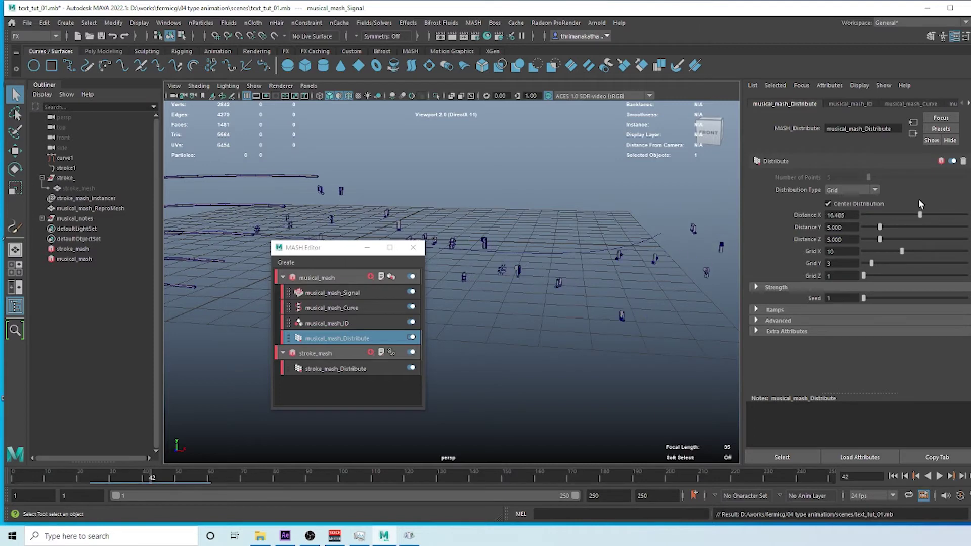
{"action": "left_click", "coordinate": [894, 477]}
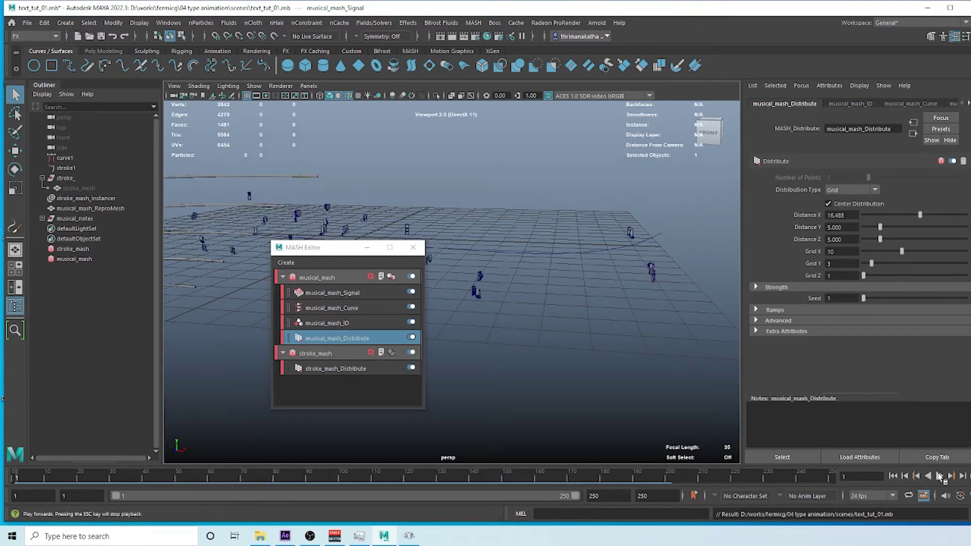
{"action": "left_click", "coordinate": [940, 476]}
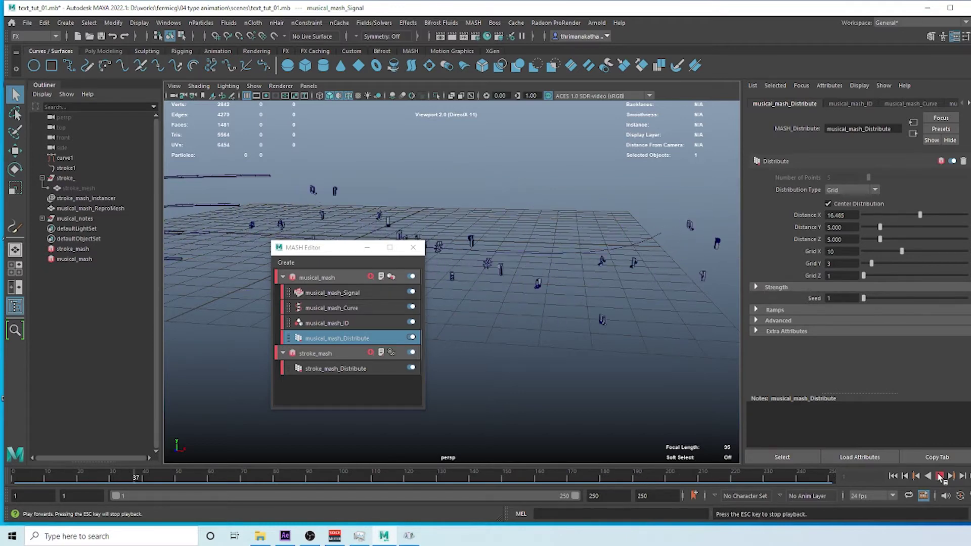
{"action": "left_click", "coordinate": [940, 476]}
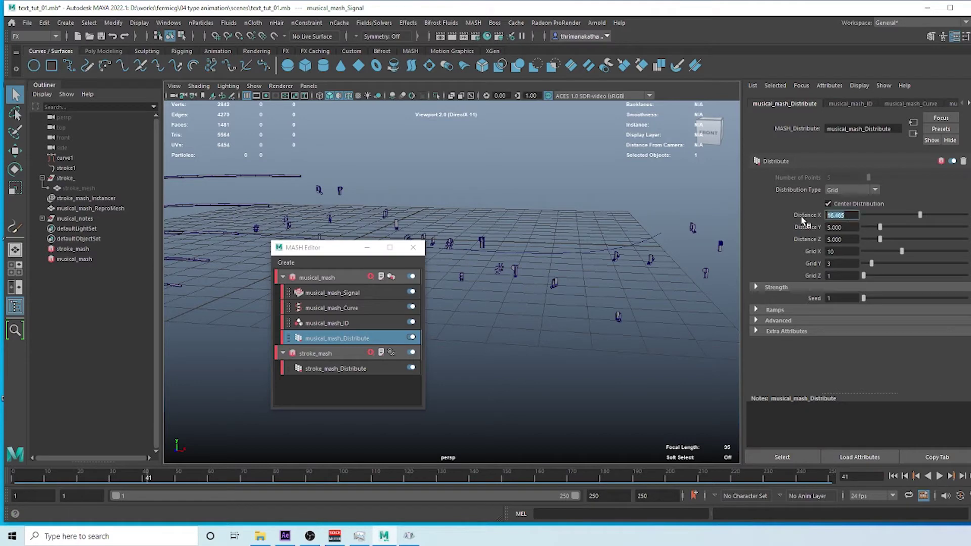
Set the musical_mash Distribute node's Distance X to 40, check the spacing in playback, and save the scene
{"action": "key", "text": "Return"}
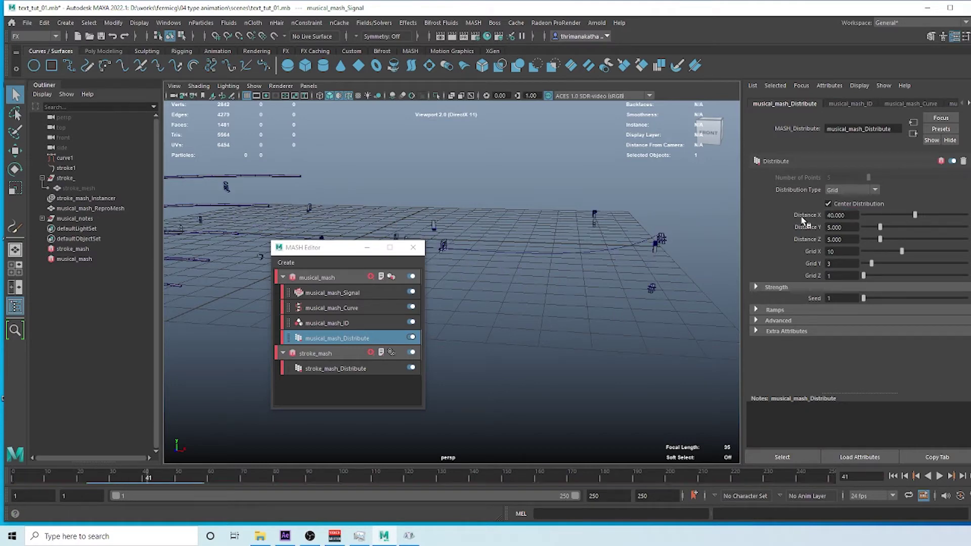
{"action": "left_click", "coordinate": [894, 477]}
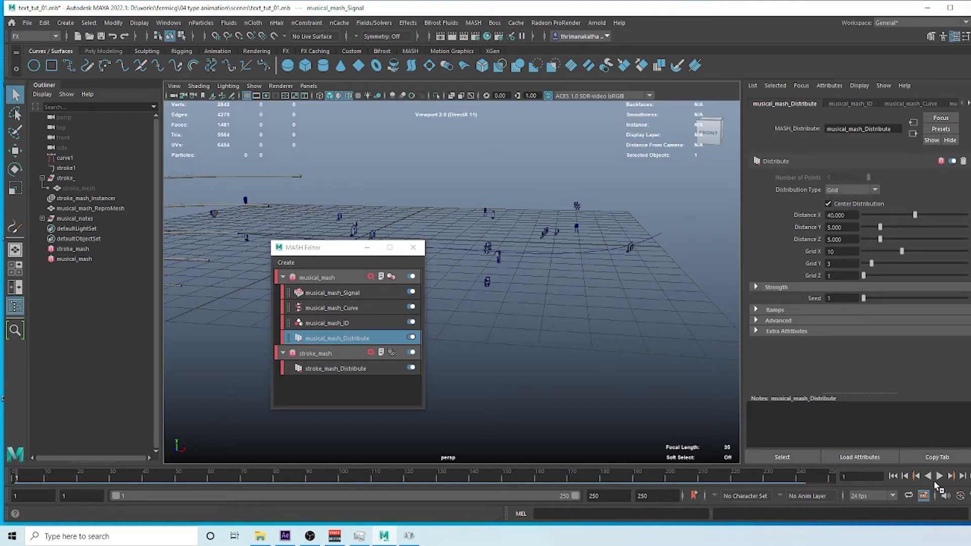
{"action": "left_click", "coordinate": [939, 477]}
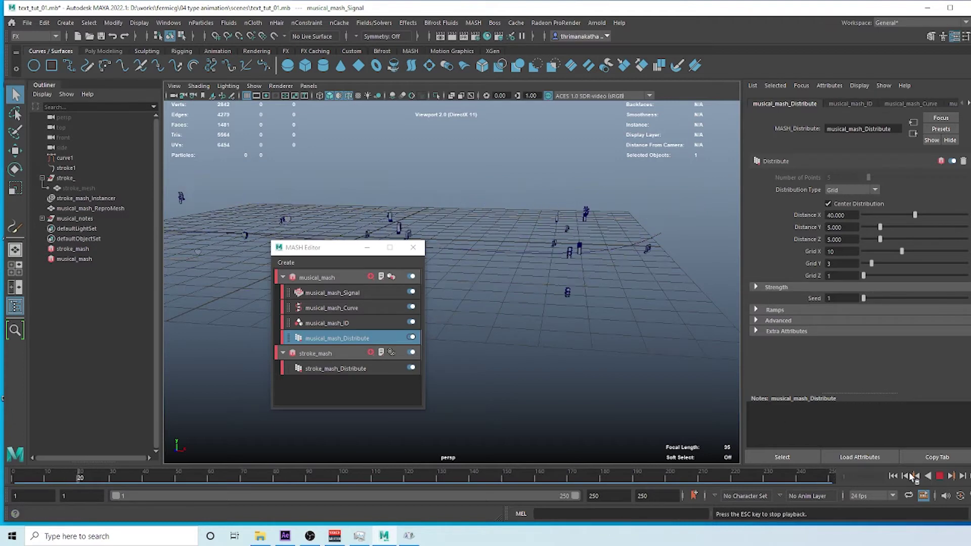
{"action": "left_click", "coordinate": [938, 477]}
{"action": "left_click_drag", "start_coordinate": [551, 256], "coordinate": [527, 247], "text": "alt"}
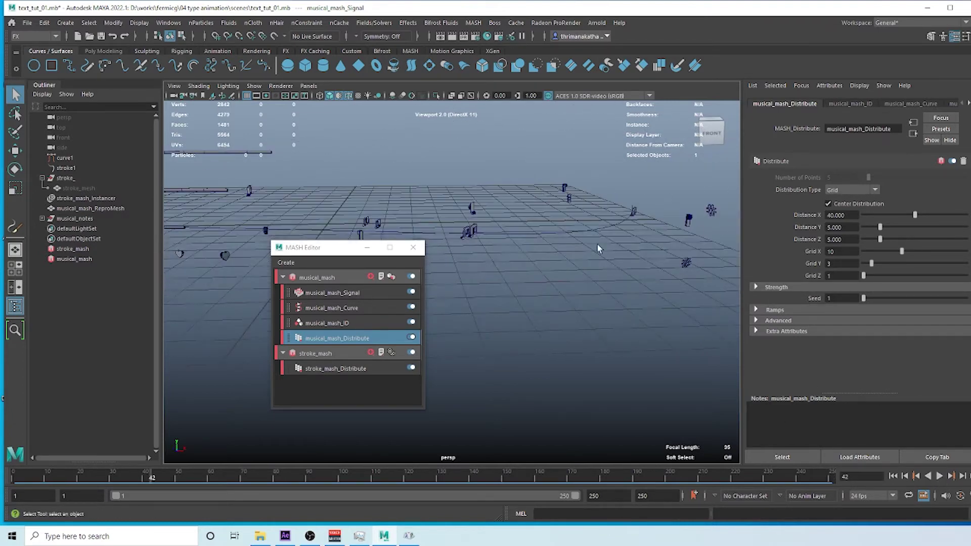
{"action": "middle_click_drag", "start_coordinate": [542, 197], "coordinate": [598, 215], "text": "alt"}
{"action": "key", "text": "ctrl+s"}
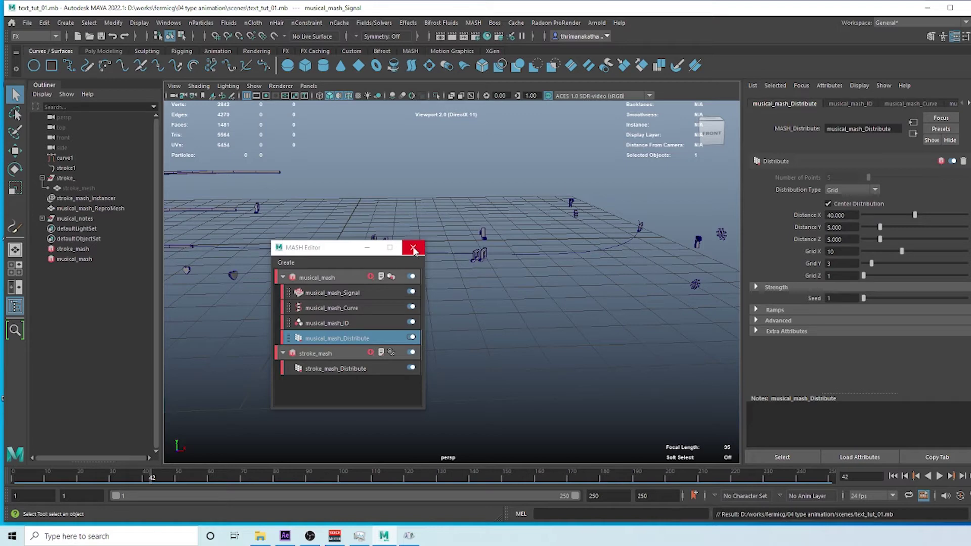
Switch the musical_mash network from Repro mesh to the Particle Instancer and replay the animation from the first frame
{"action": "left_click", "coordinate": [392, 278]}
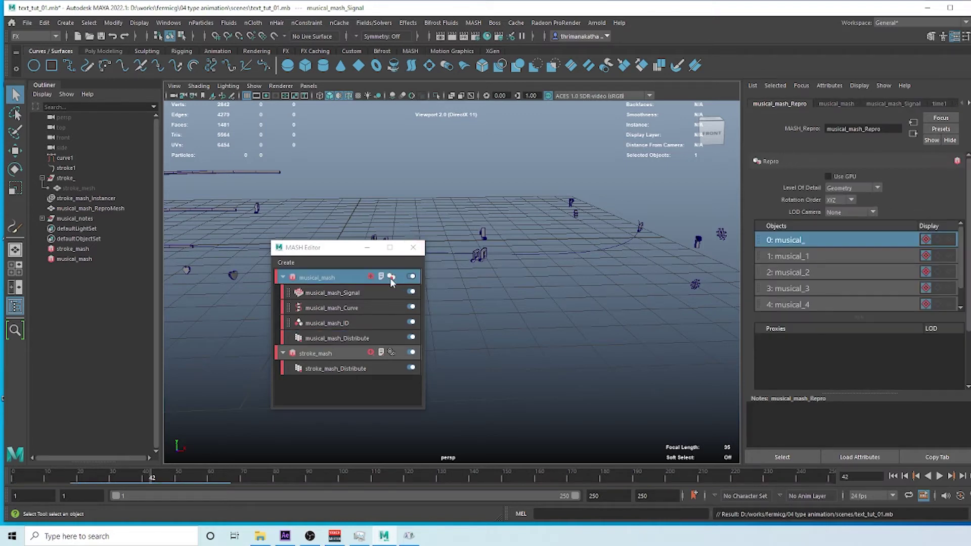
{"action": "right_click", "coordinate": [392, 280]}
{"action": "left_click", "coordinate": [407, 281]}
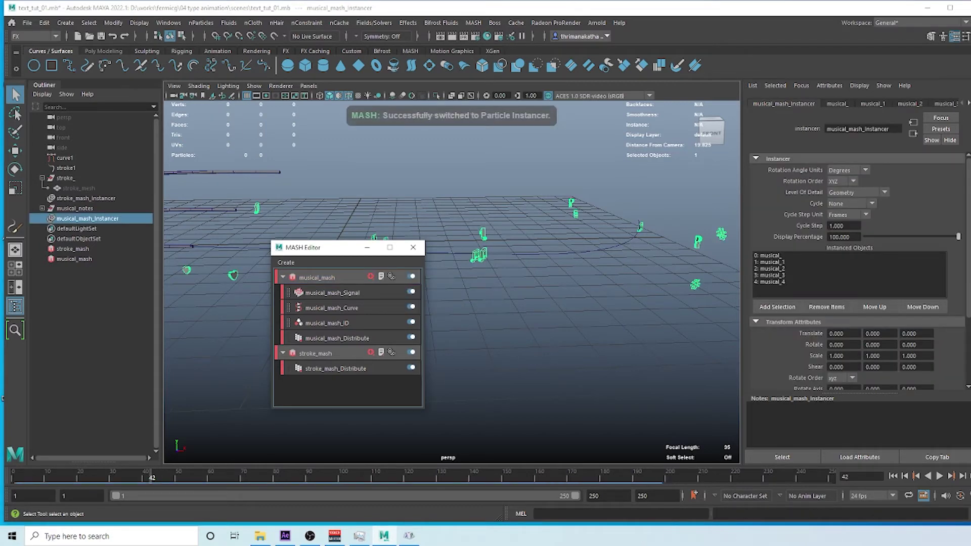
{"action": "left_click", "coordinate": [905, 476]}
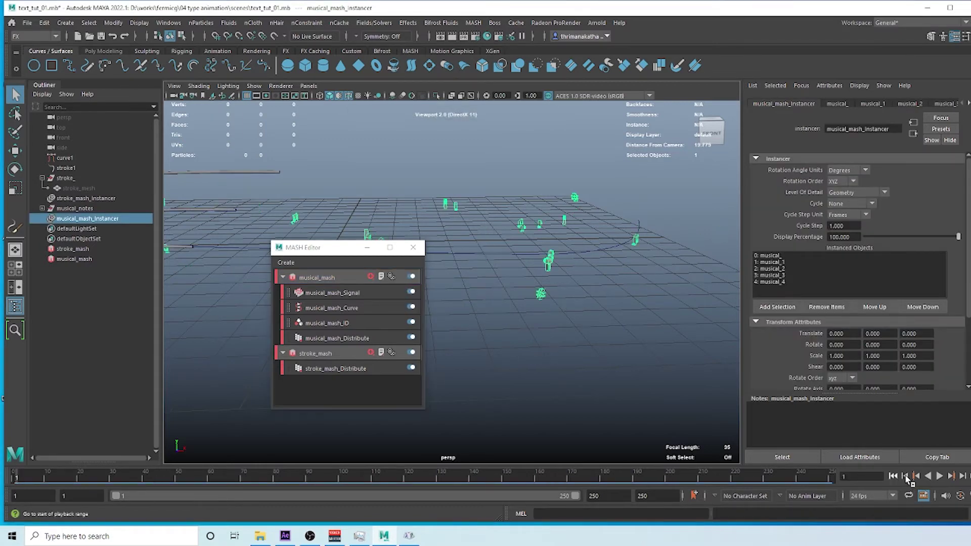
{"action": "left_click", "coordinate": [939, 476]}
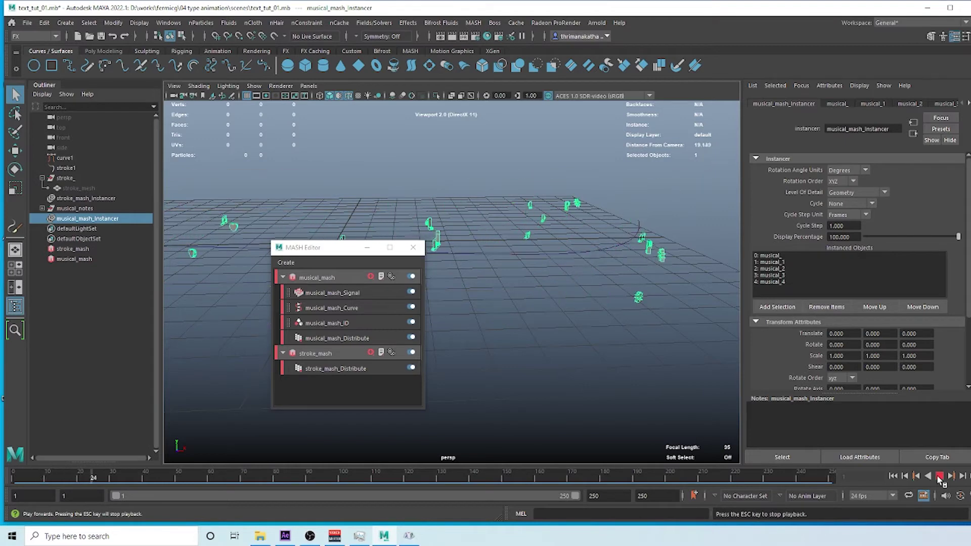
{"action": "key", "text": "Escape"}
{"action": "left_click", "coordinate": [627, 369]}
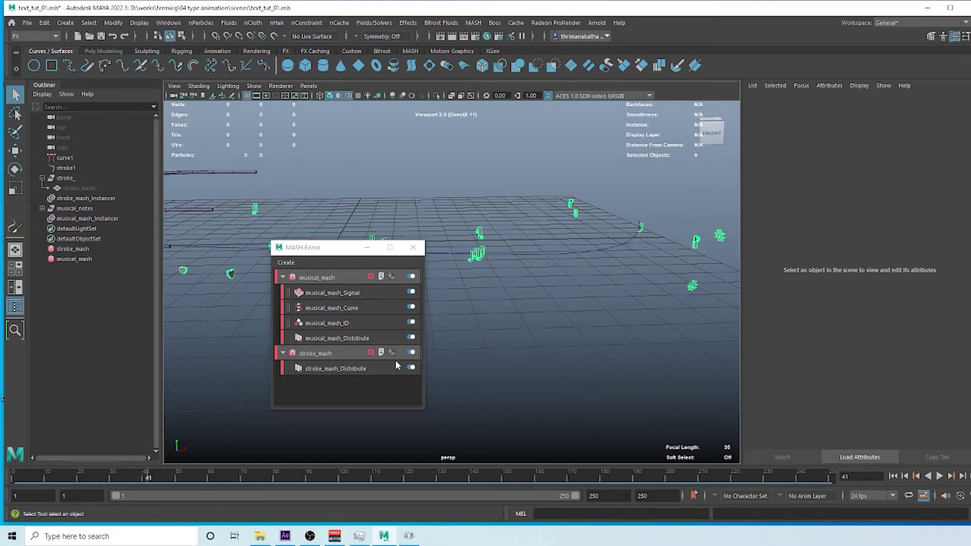
Create a new 3D Type object in the scene
{"action": "left_click_drag", "start_coordinate": [334, 249], "coordinate": [267, 276]}
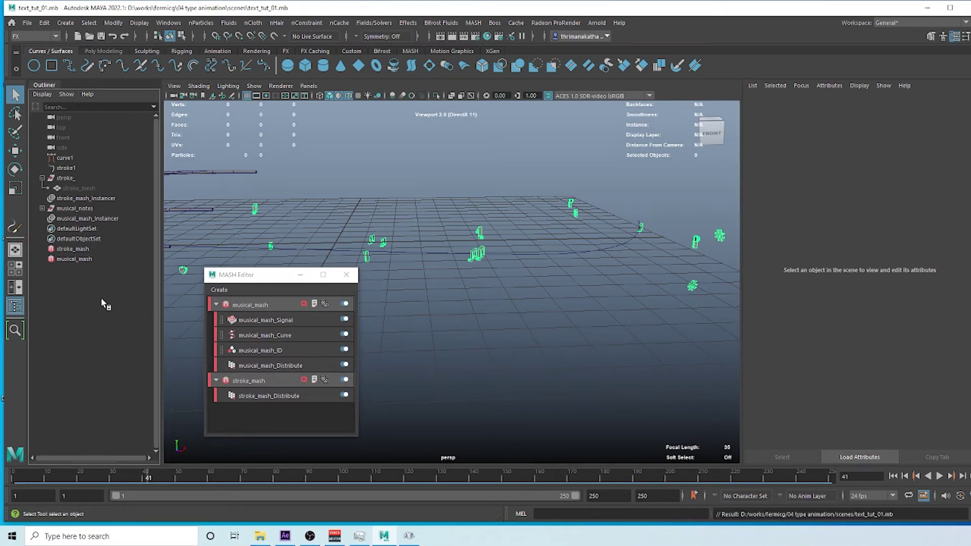
{"action": "left_click_drag", "start_coordinate": [516, 317], "coordinate": [440, 248], "text": "alt"}
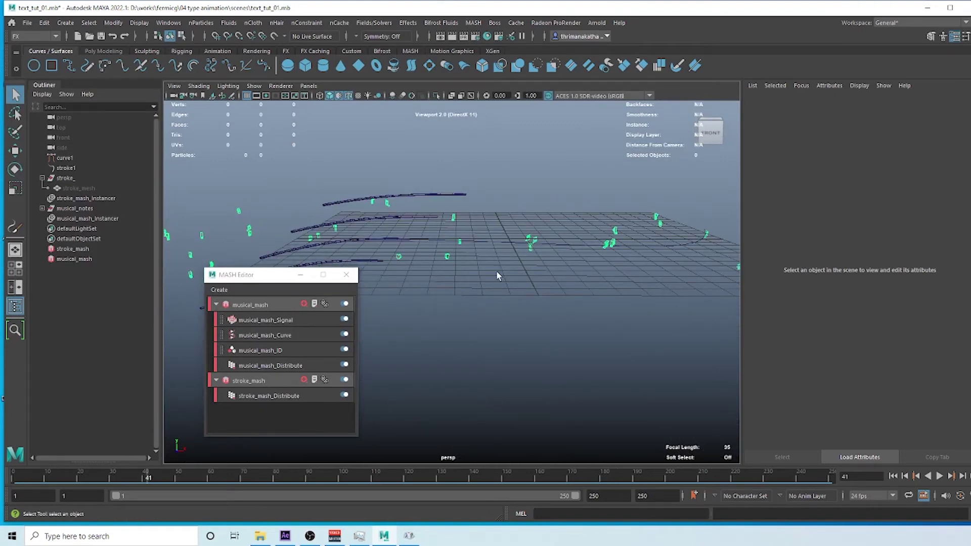
{"action": "left_click_drag", "start_coordinate": [497, 272], "coordinate": [410, 232], "text": "alt"}
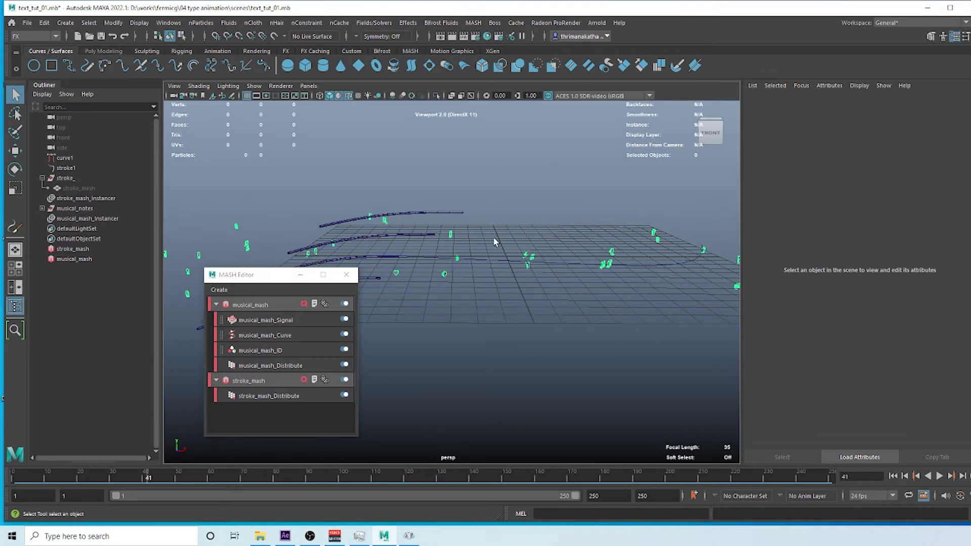
{"action": "left_click", "coordinate": [66, 23]}
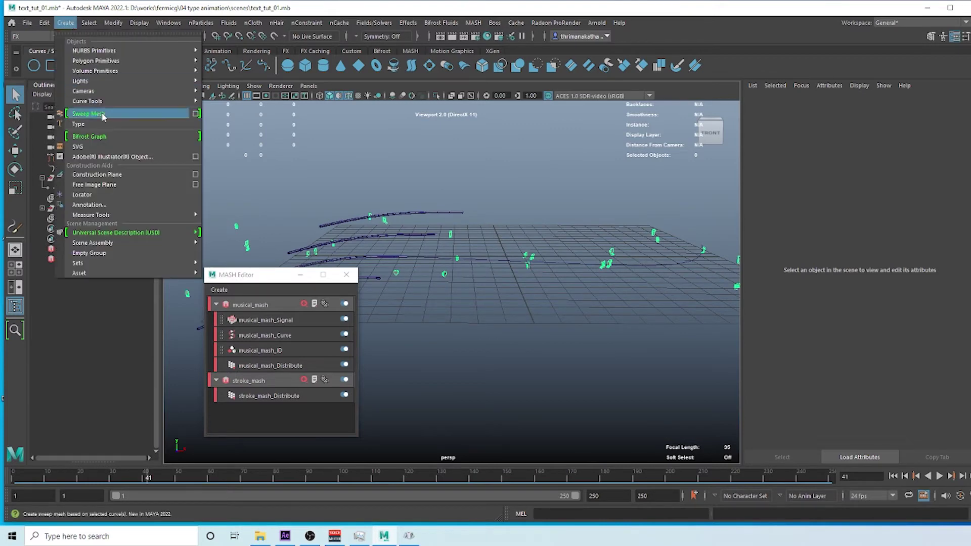
{"action": "left_click", "coordinate": [84, 122]}
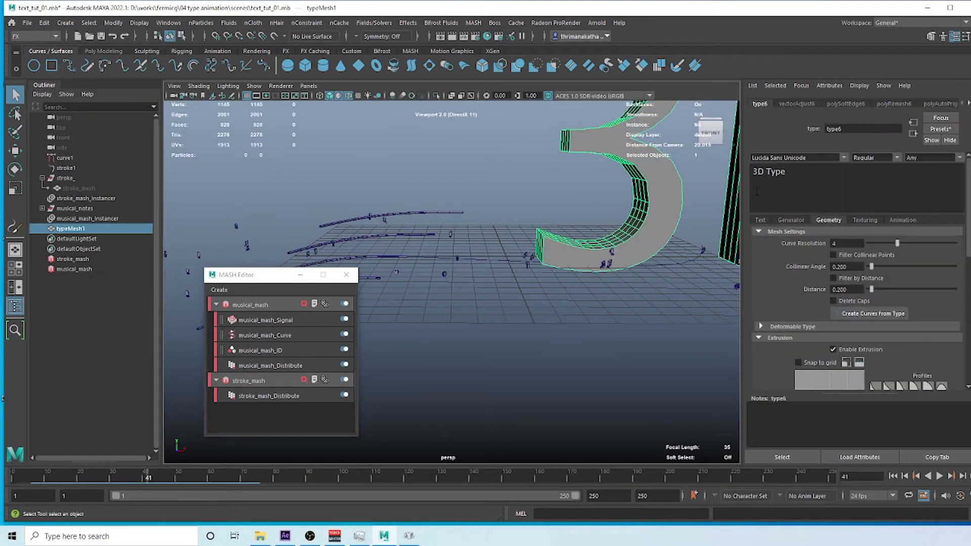
{"action": "scroll", "coordinate": [462, 255], "scroll_direction": "down", "scroll_amount": 5}
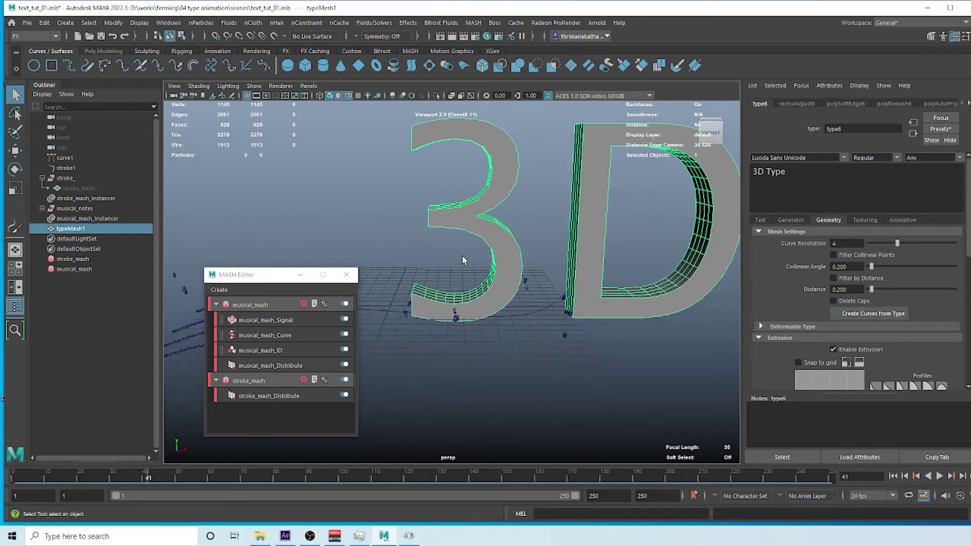
Centre-align the new 3D type and set its Font Size to 4
{"action": "left_click", "coordinate": [762, 221]}
{"action": "left_click", "coordinate": [850, 235]}
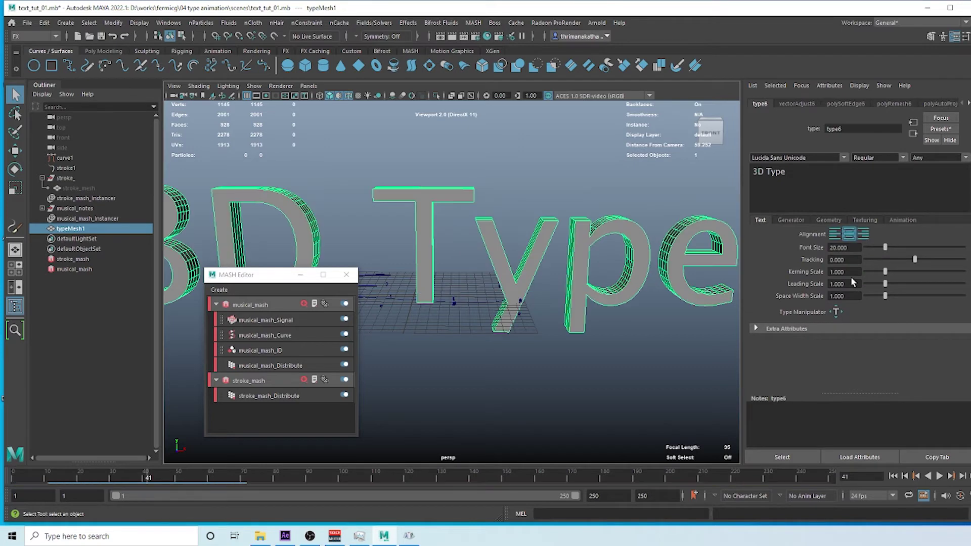
{"action": "left_click", "coordinate": [843, 247]}
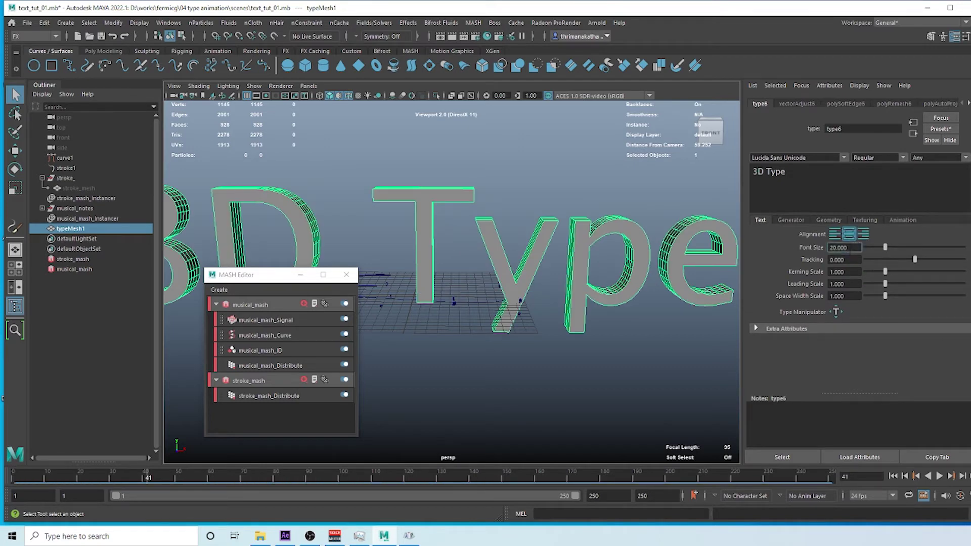
{"action": "left_click_drag", "start_coordinate": [848, 247], "coordinate": [829, 248]}
{"action": "type", "text": "4"}
{"action": "key", "text": "Return"}
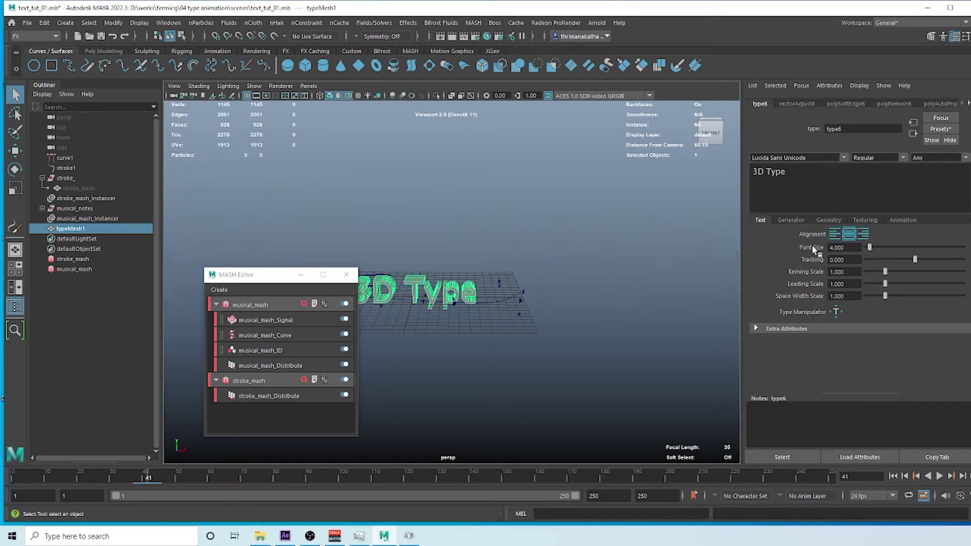
Set the 3D type's Font Size to 2 and check its size against the curve and strokes
{"action": "right_click_drag", "start_coordinate": [556, 293], "coordinate": [923, 238], "text": "alt"}
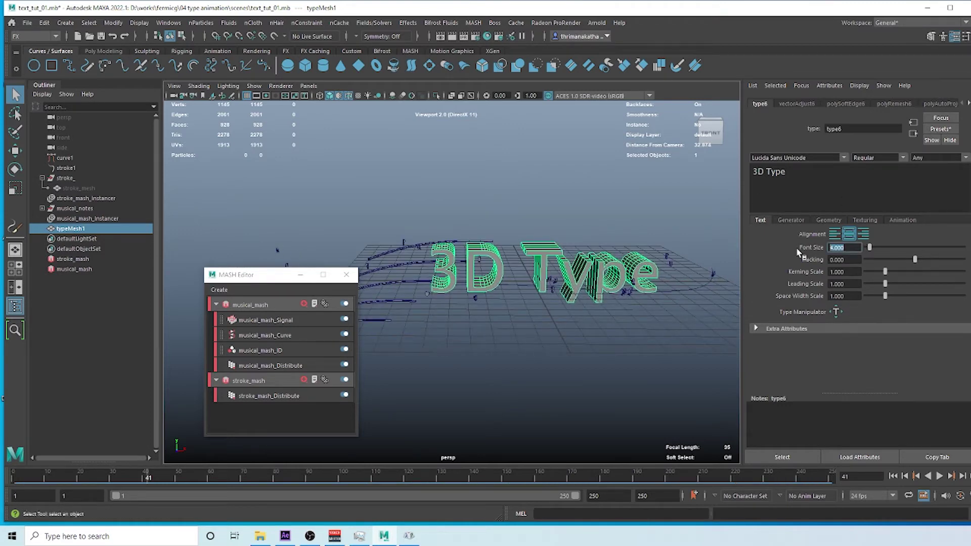
{"action": "type", "text": "2"}
{"action": "key", "text": "Return"}
{"action": "left_click_drag", "start_coordinate": [708, 304], "coordinate": [547, 295], "text": "alt"}
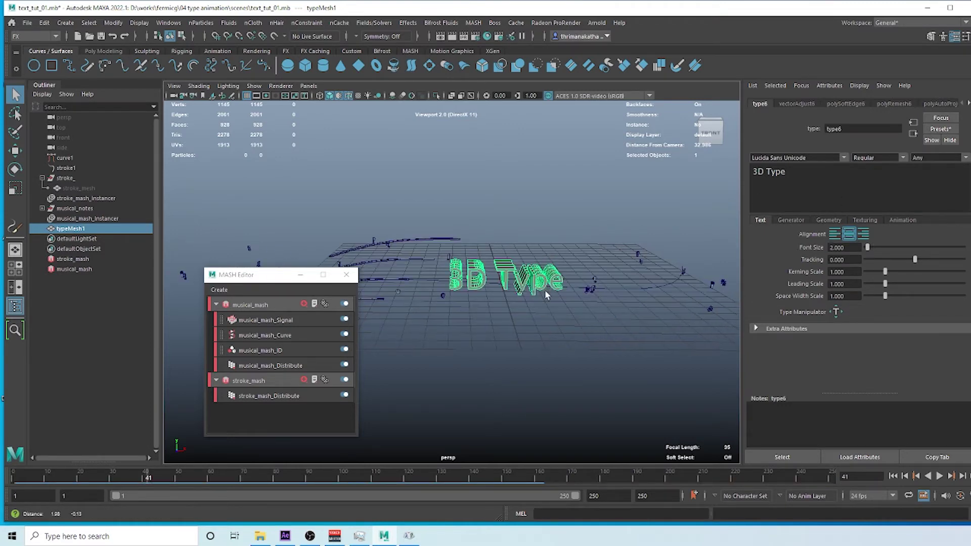
{"action": "right_click_drag", "start_coordinate": [546, 295], "coordinate": [820, 171], "text": "alt"}
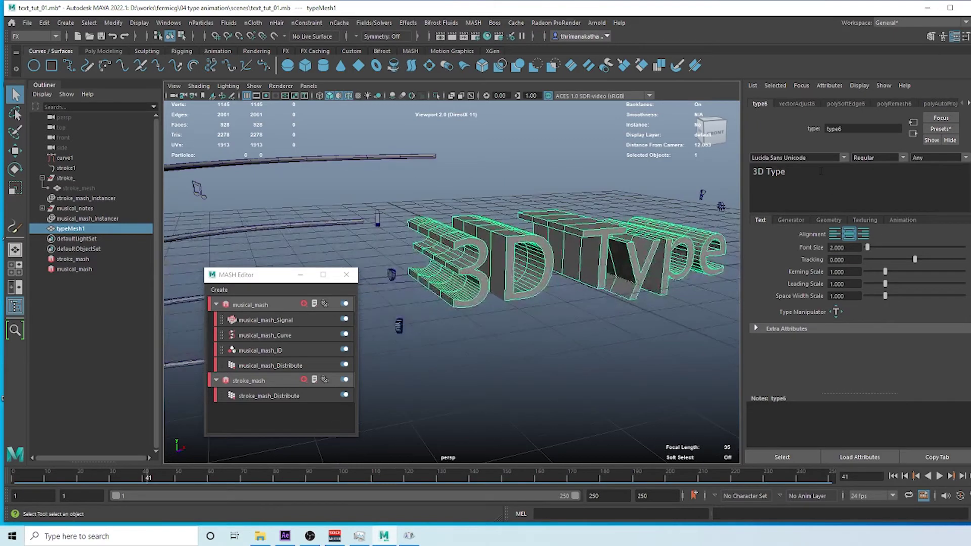
Replace the 3D type's default text with "FermiCG"
{"action": "triple_click", "coordinate": [821, 171]}
{"action": "type", "text": "Fer"}
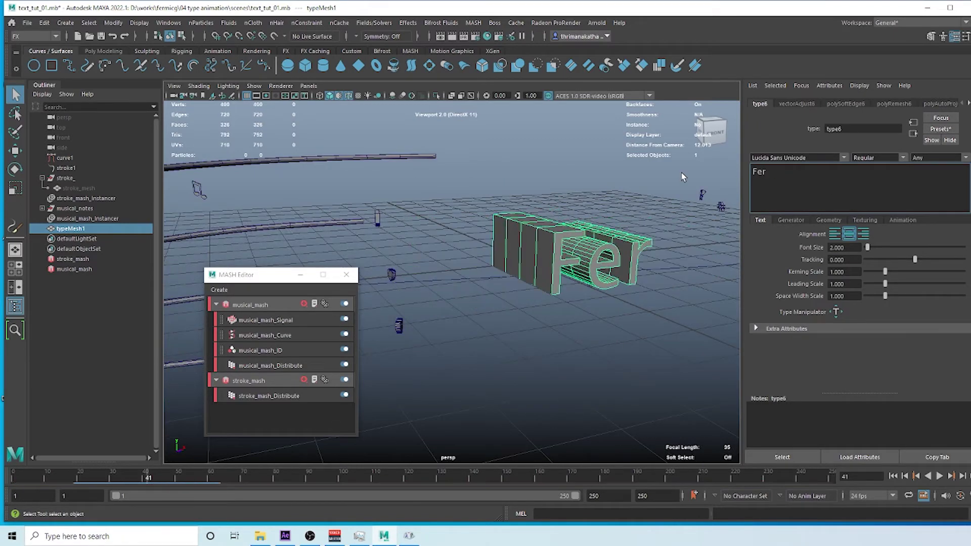
{"action": "type", "text": "miCG"}
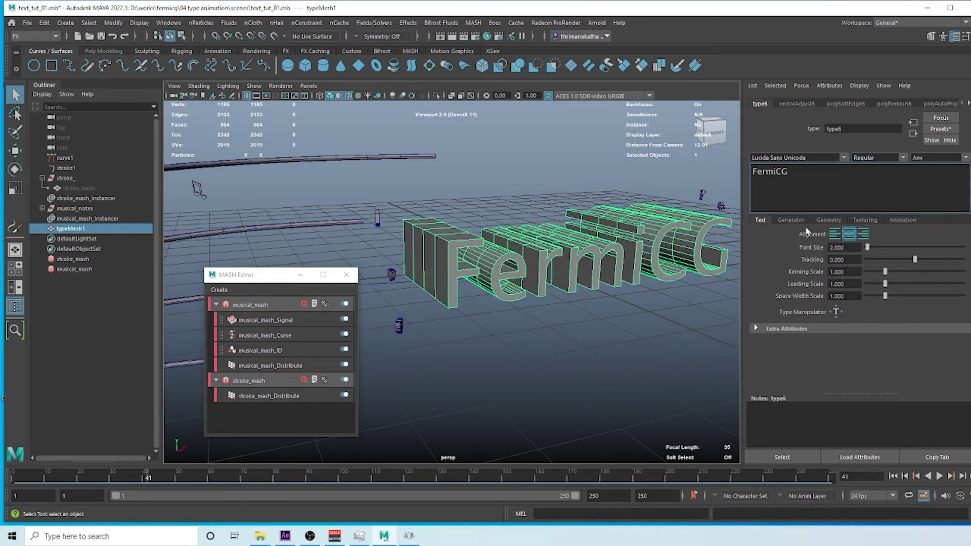
{"action": "left_click", "coordinate": [791, 221]}
{"action": "left_click", "coordinate": [835, 222]}
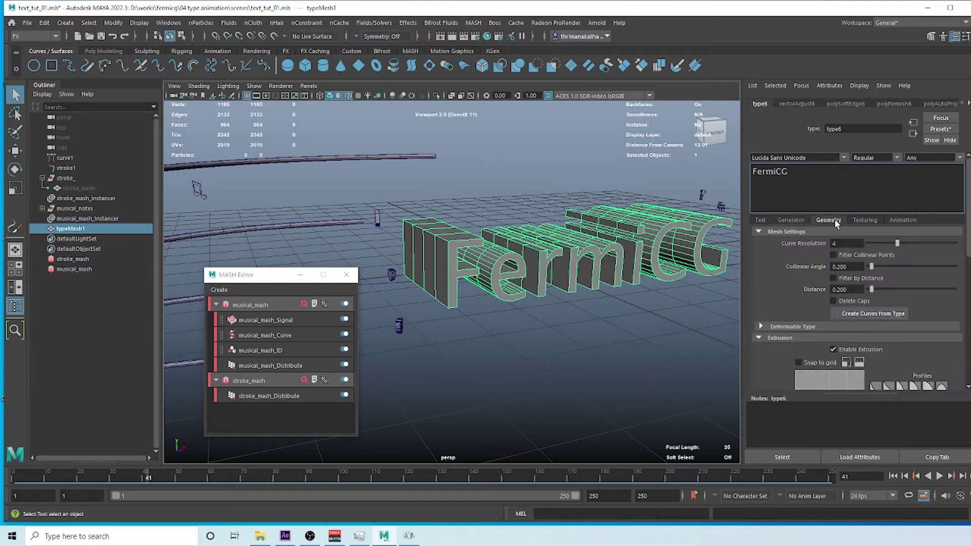
{"action": "left_click", "coordinate": [791, 221]}
{"action": "left_click", "coordinate": [866, 232]}
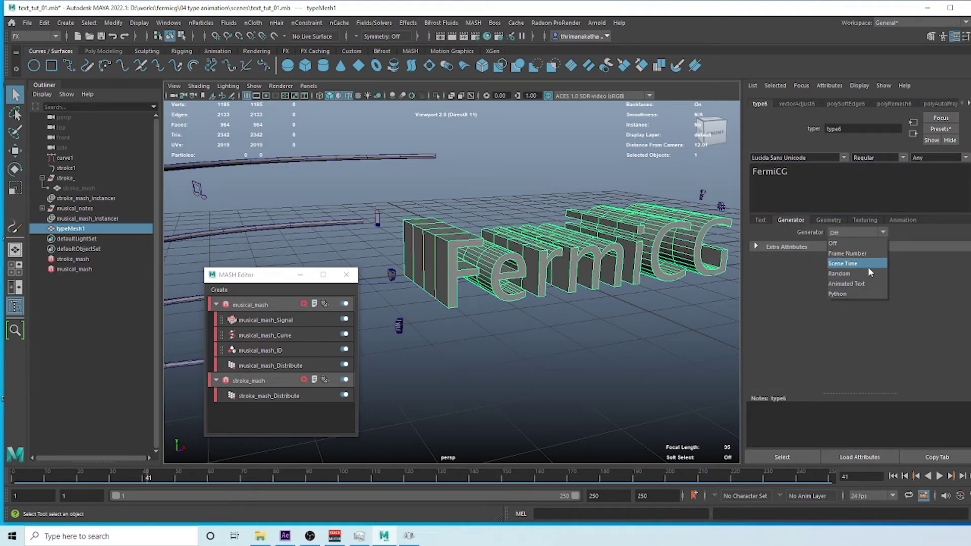
Reduce the depth of the FermiCG type by setting its Extrude Distance to 0.275
{"action": "left_click", "coordinate": [834, 221]}
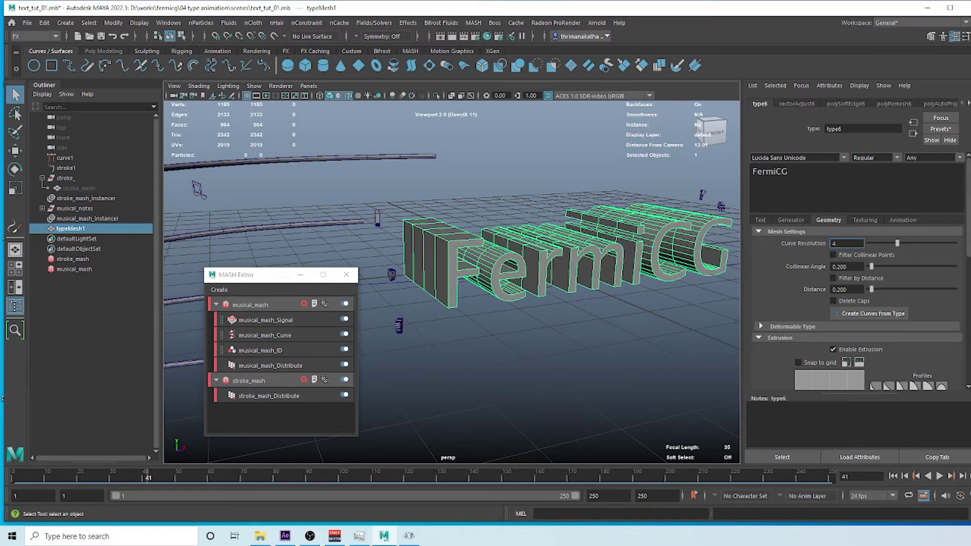
{"action": "scroll", "coordinate": [842, 269], "scroll_direction": "down", "scroll_amount": 5}
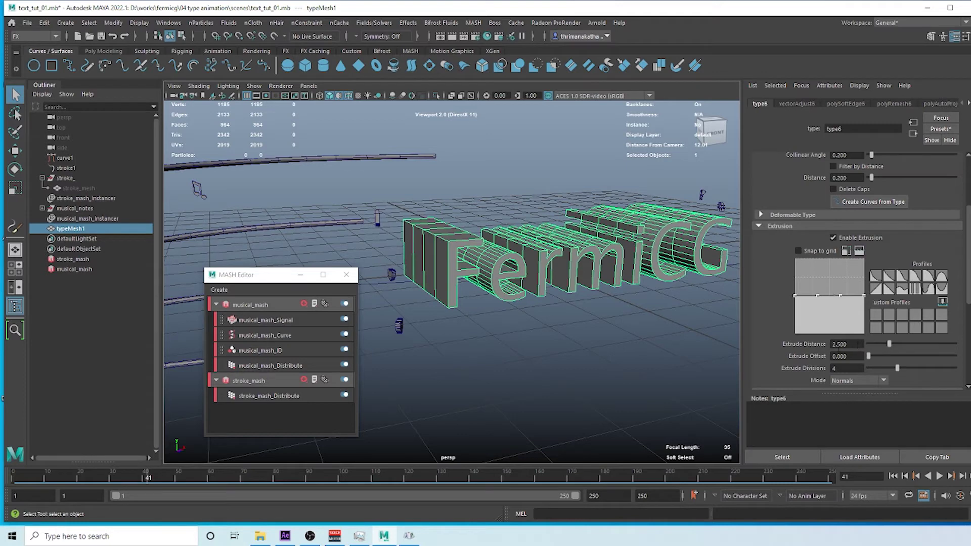
{"action": "left_click_drag", "start_coordinate": [891, 345], "coordinate": [869, 349]}
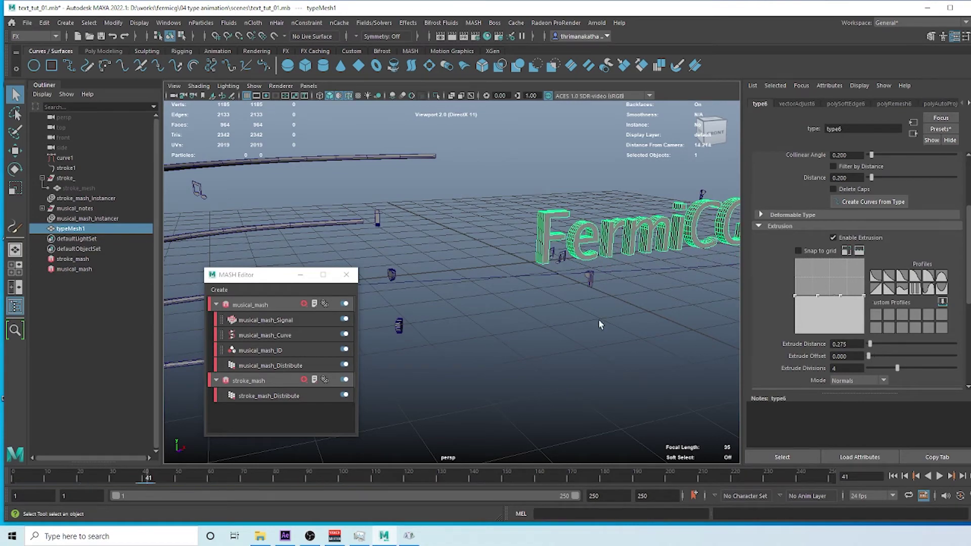
Apply the S-curve extrusion profile to the FermiCG type and set its Extrude Offset to 0.012
{"action": "scroll", "coordinate": [524, 296], "scroll_direction": "up", "scroll_amount": 5}
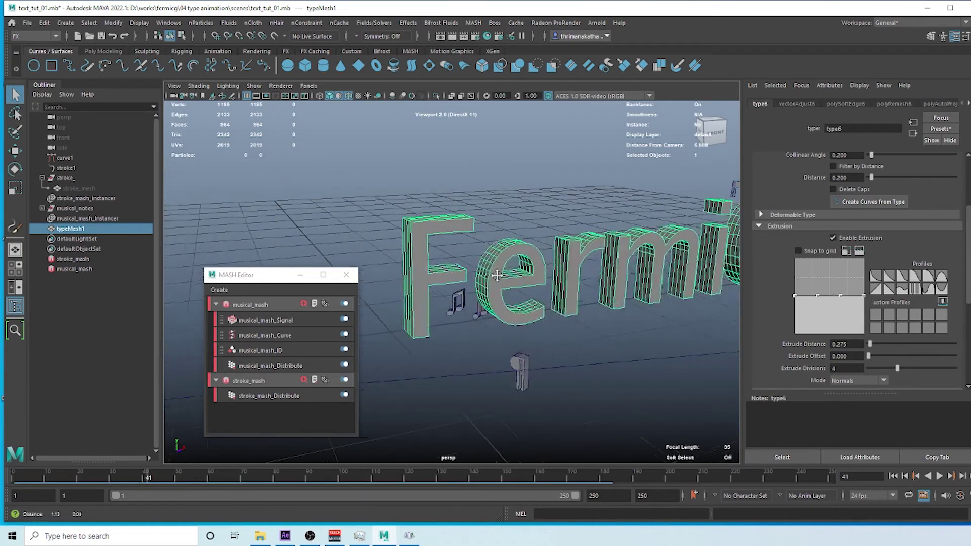
{"action": "left_click_drag", "start_coordinate": [497, 276], "coordinate": [574, 264], "text": "alt"}
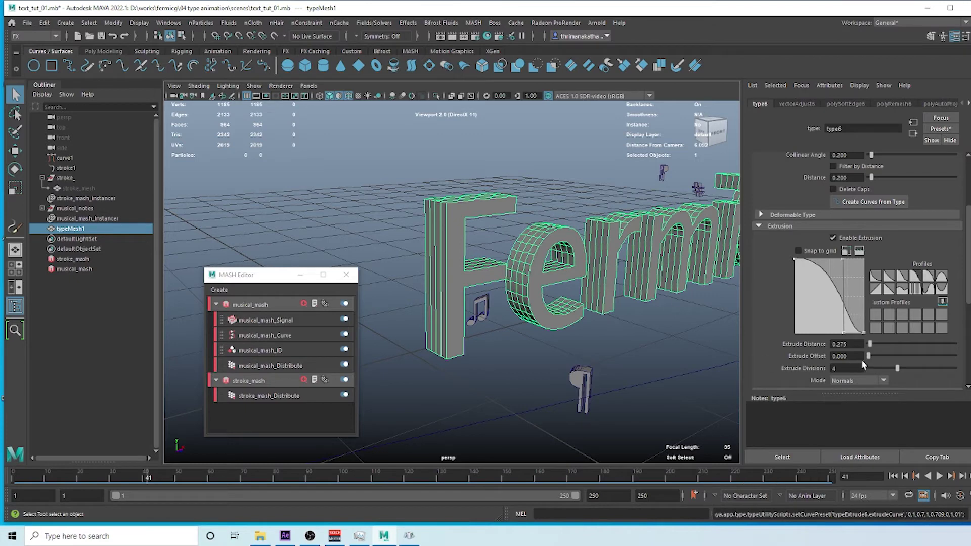
{"action": "left_click_drag", "start_coordinate": [868, 356], "coordinate": [869, 356]}
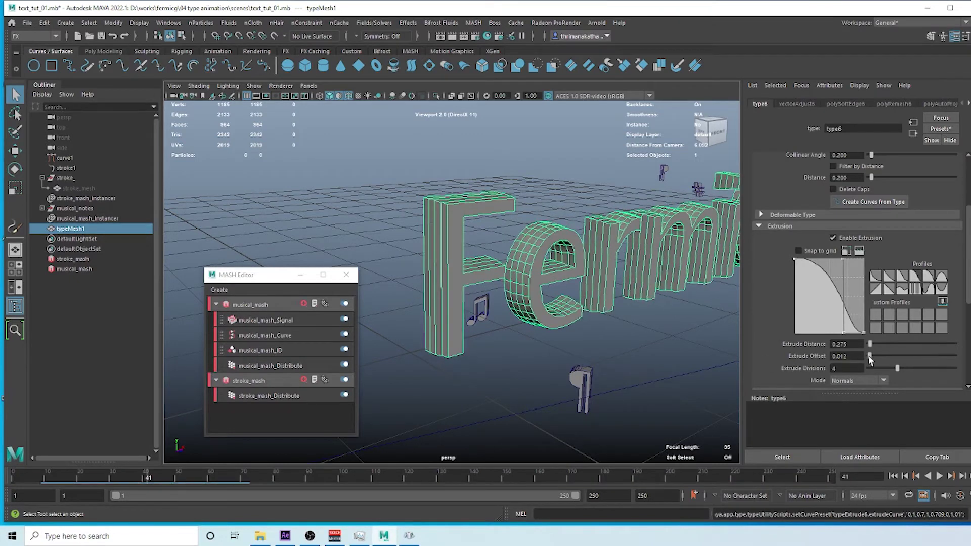
{"action": "left_click_drag", "start_coordinate": [445, 331], "coordinate": [485, 307], "text": "alt"}
Try an outer bevel on the type with the S-curve profile, Bevel Distance 0 and Bevel Offset 0.094, and disable the bevel again
{"action": "scroll", "coordinate": [963, 332], "scroll_direction": "down", "scroll_amount": 5}
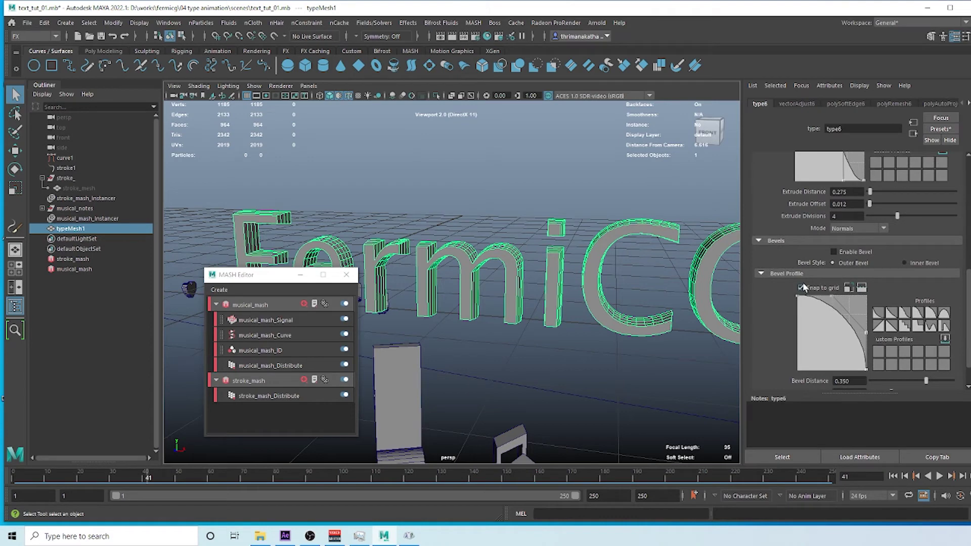
{"action": "left_click", "coordinate": [837, 252]}
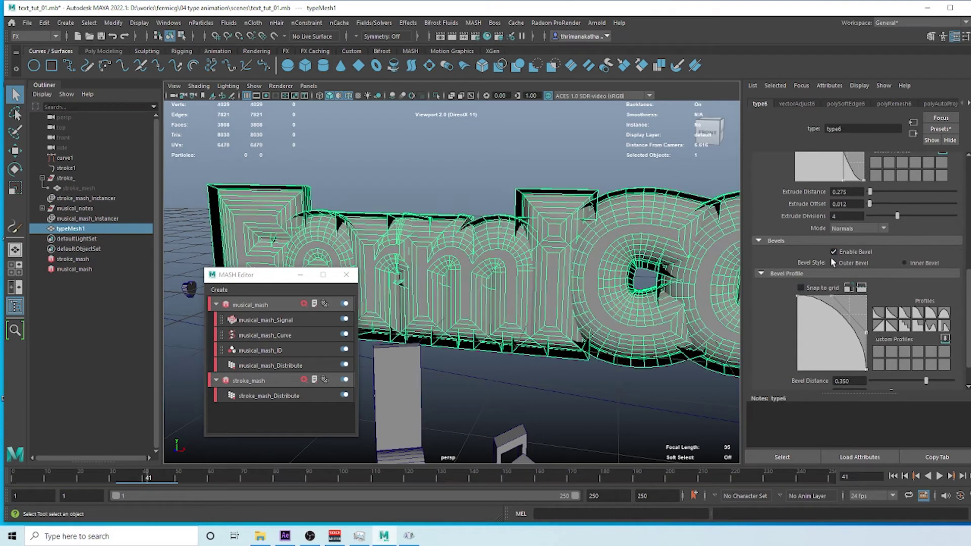
{"action": "left_click", "coordinate": [915, 314]}
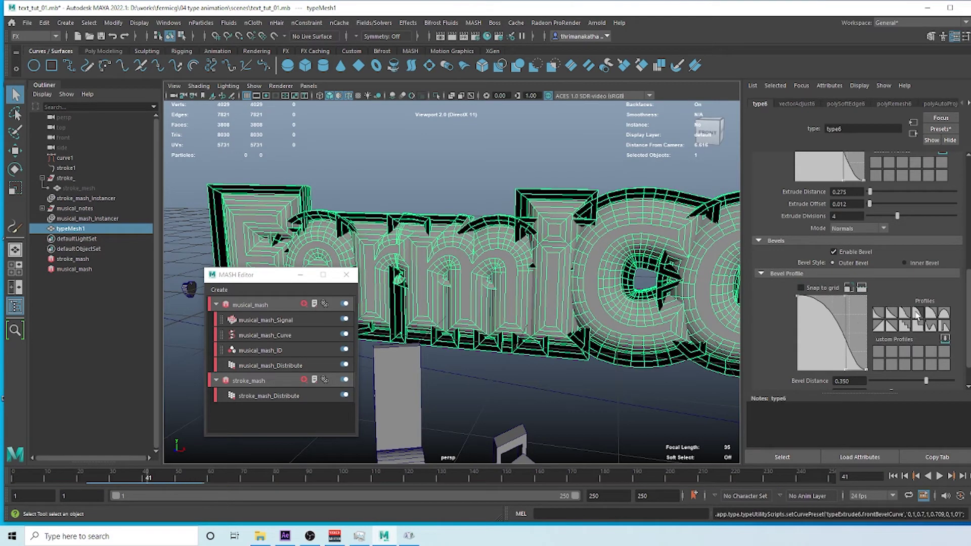
{"action": "scroll", "coordinate": [968, 312], "scroll_direction": "down", "scroll_amount": 2}
{"action": "scroll", "coordinate": [968, 312], "scroll_direction": "down", "scroll_amount": 1}
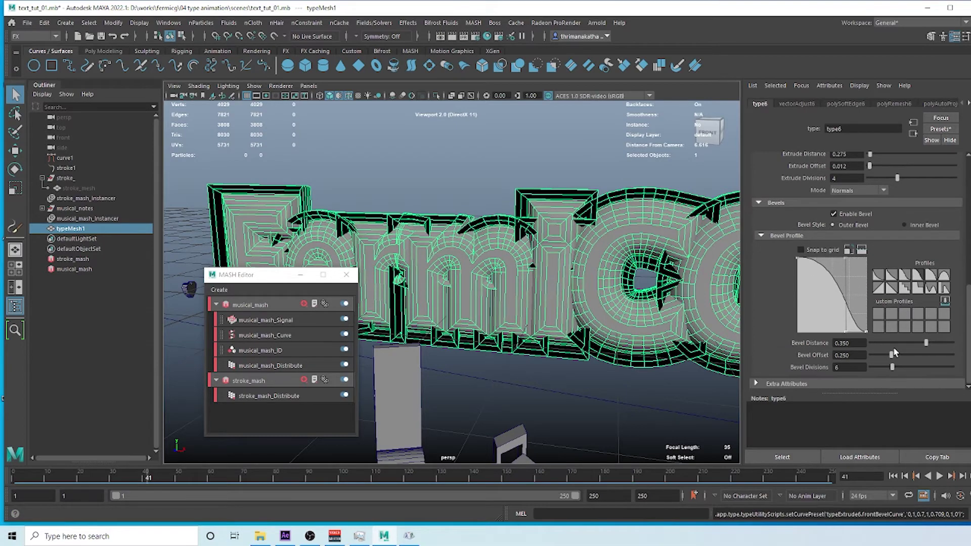
{"action": "left_click_drag", "start_coordinate": [893, 360], "coordinate": [911, 343]}
{"action": "left_click_drag", "start_coordinate": [607, 298], "coordinate": [569, 270], "text": "alt"}
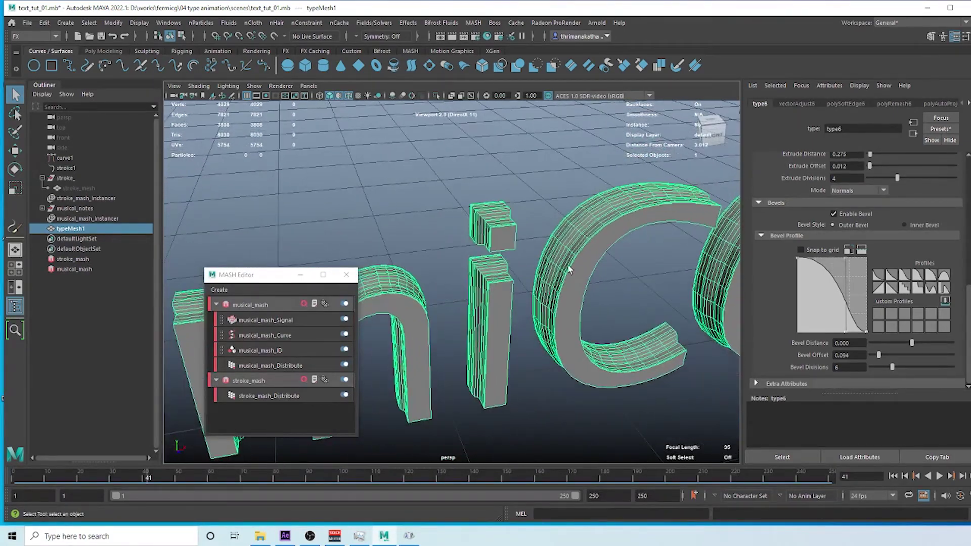
{"action": "left_click", "coordinate": [833, 214]}
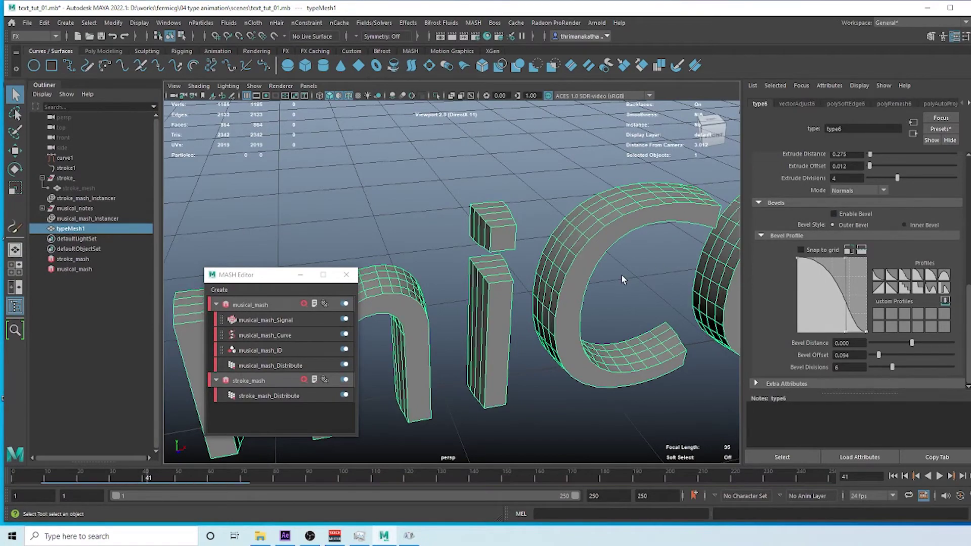
Smooth the curved letters of the FermiCG type by setting Curve Resolution to 7
{"action": "left_click_drag", "start_coordinate": [556, 299], "coordinate": [530, 248], "text": "alt"}
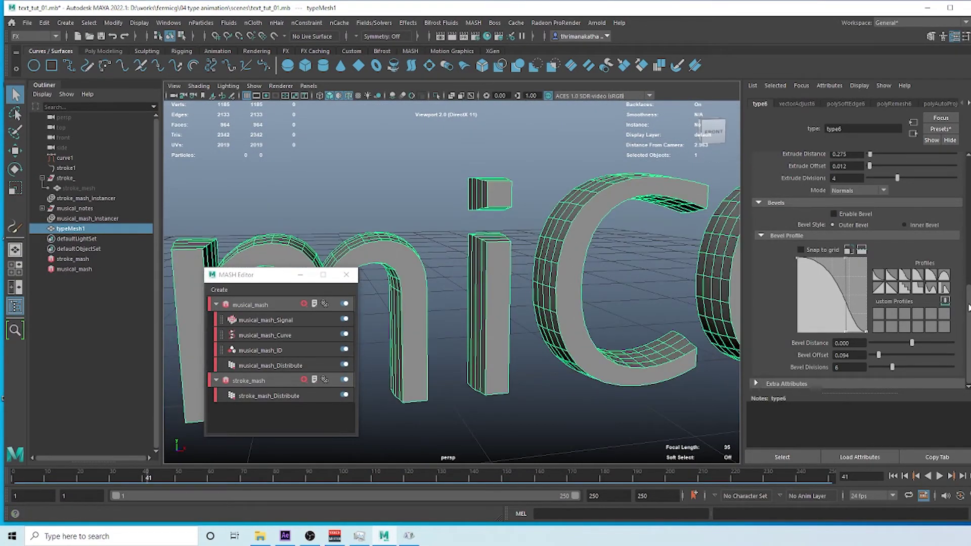
{"action": "left_click_drag", "start_coordinate": [967, 310], "coordinate": [969, 203]}
{"action": "scroll", "coordinate": [969, 204], "scroll_direction": "up", "scroll_amount": 2}
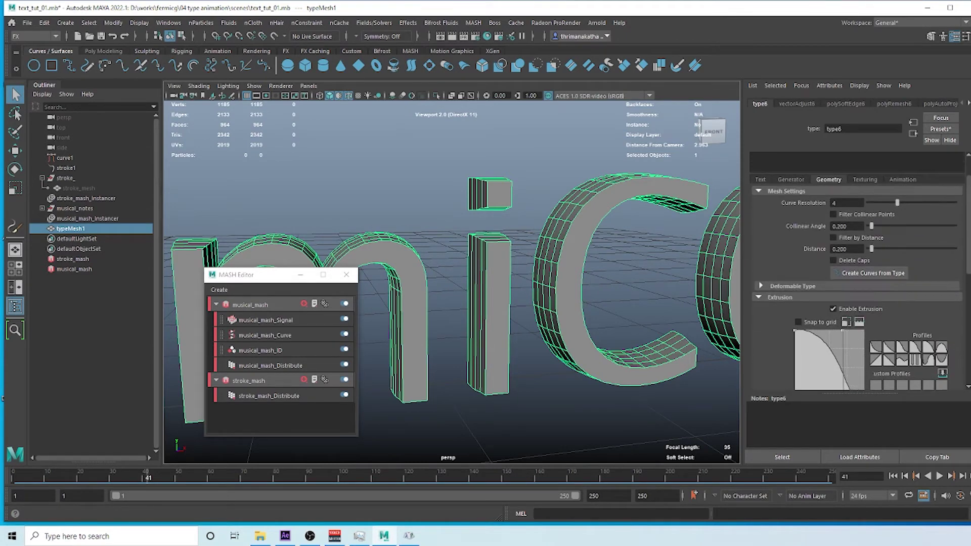
{"action": "left_click_drag", "start_coordinate": [898, 212], "coordinate": [922, 211]}
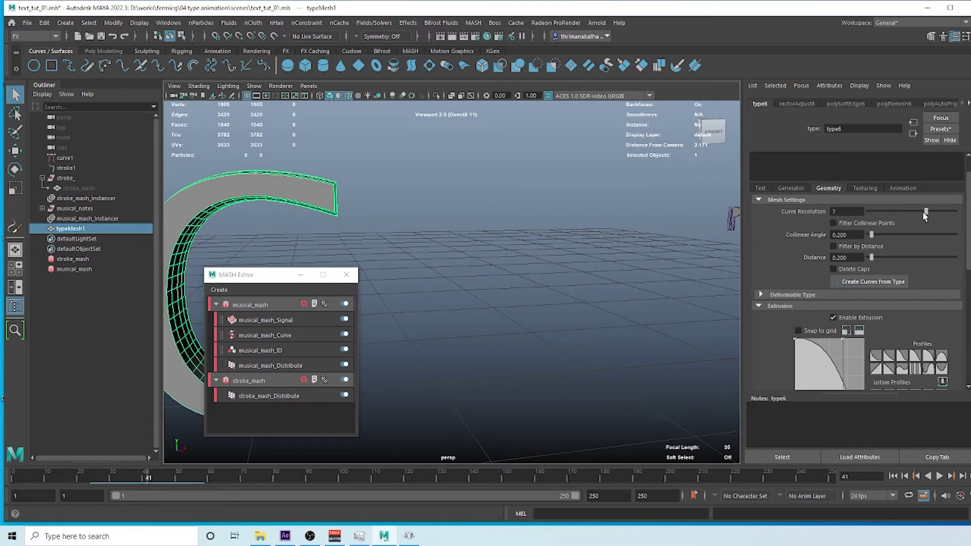
Bring the whole FermiCG text into view and save the scene
{"action": "middle_click_drag", "start_coordinate": [505, 252], "coordinate": [681, 253], "text": "alt"}
{"action": "left_click_drag", "start_coordinate": [680, 253], "coordinate": [579, 278], "text": "alt"}
{"action": "key", "text": "ctrl+s"}
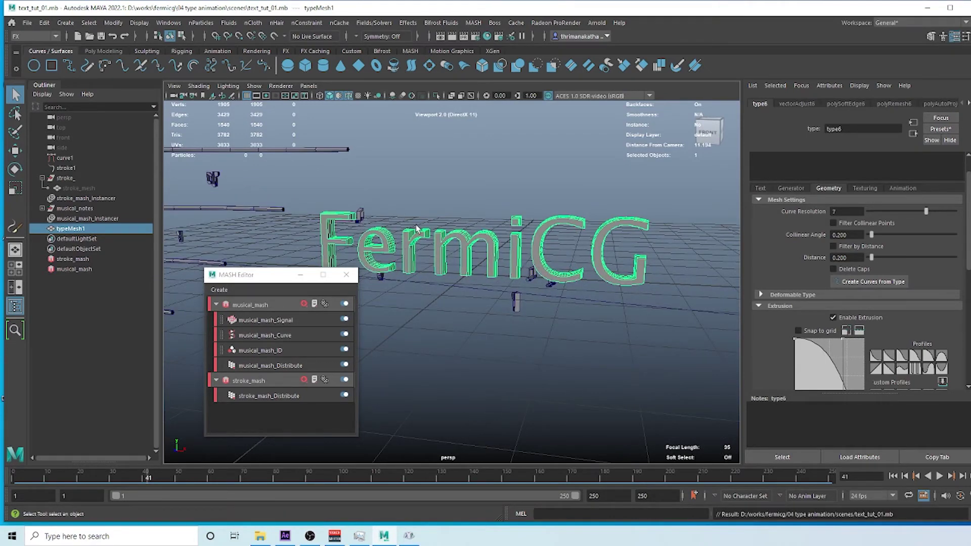
Apply a Curve Warp deformer from the Animation menu set to typeMesh1, using curve1 as the path
{"action": "left_click_drag", "start_coordinate": [427, 281], "coordinate": [514, 231], "text": "alt"}
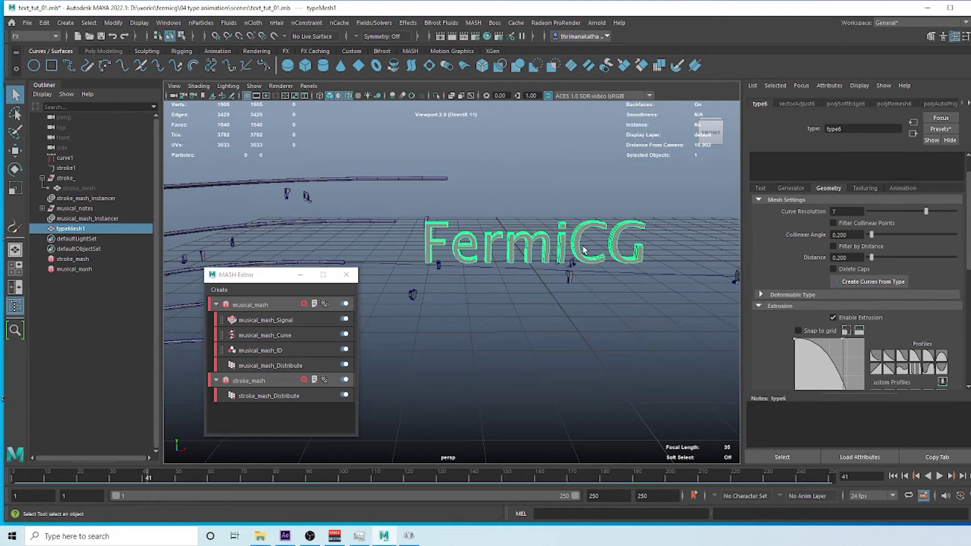
{"action": "left_click_drag", "start_coordinate": [584, 250], "coordinate": [408, 266], "text": "alt"}
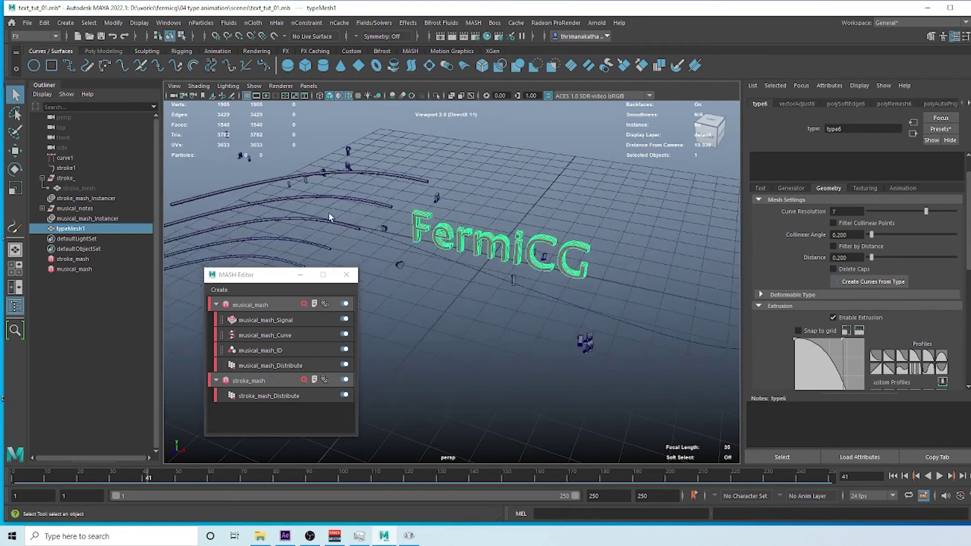
{"action": "left_click_drag", "start_coordinate": [677, 297], "coordinate": [516, 266], "text": "alt"}
{"action": "right_click_drag", "start_coordinate": [516, 266], "coordinate": [532, 261], "text": "alt"}
{"action": "left_click_drag", "start_coordinate": [532, 261], "coordinate": [529, 283], "text": "alt"}
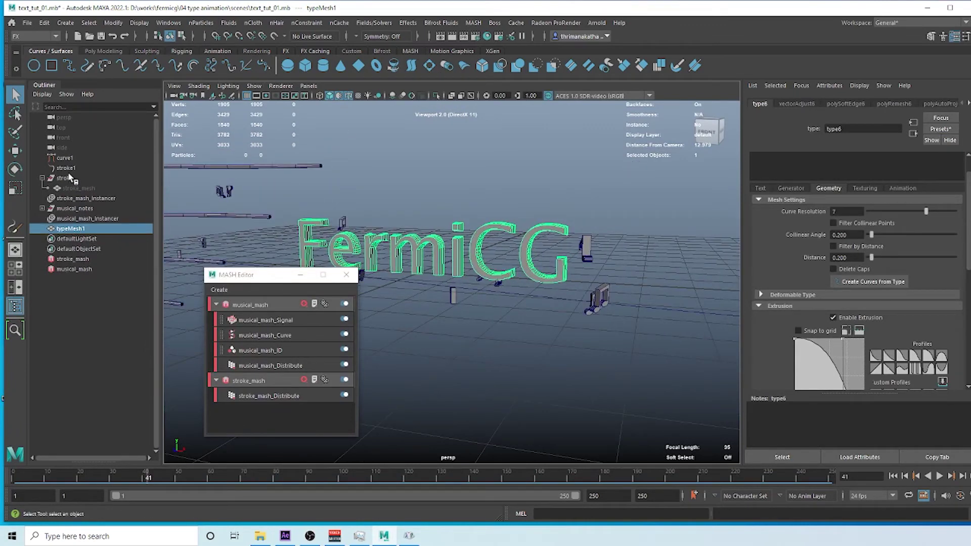
{"action": "left_click", "coordinate": [69, 158], "text": "ctrl"}
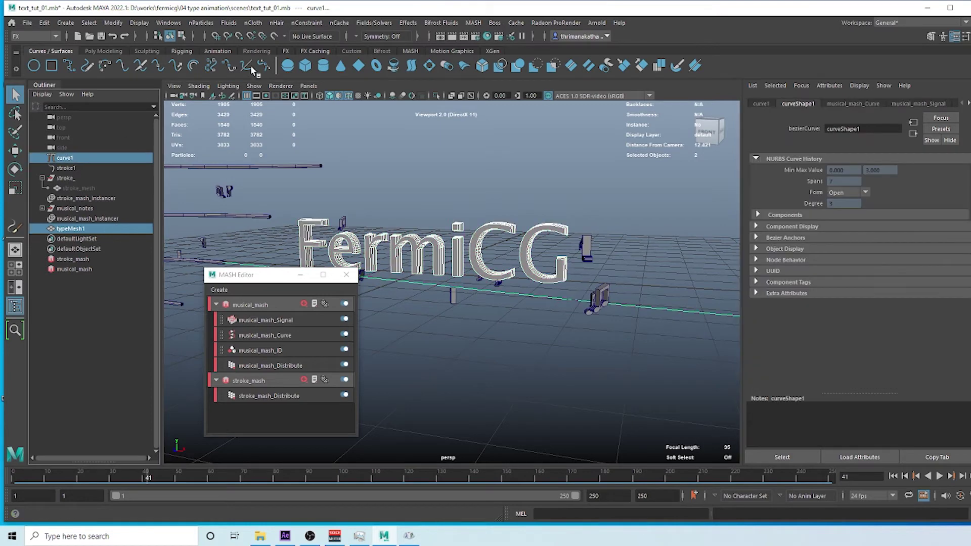
{"action": "left_click", "coordinate": [55, 36]}
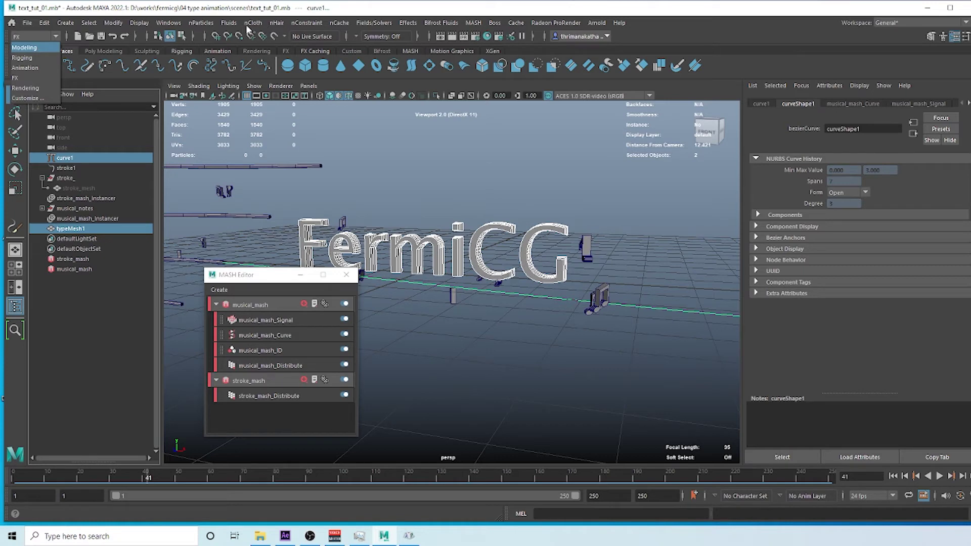
{"action": "left_click", "coordinate": [38, 68]}
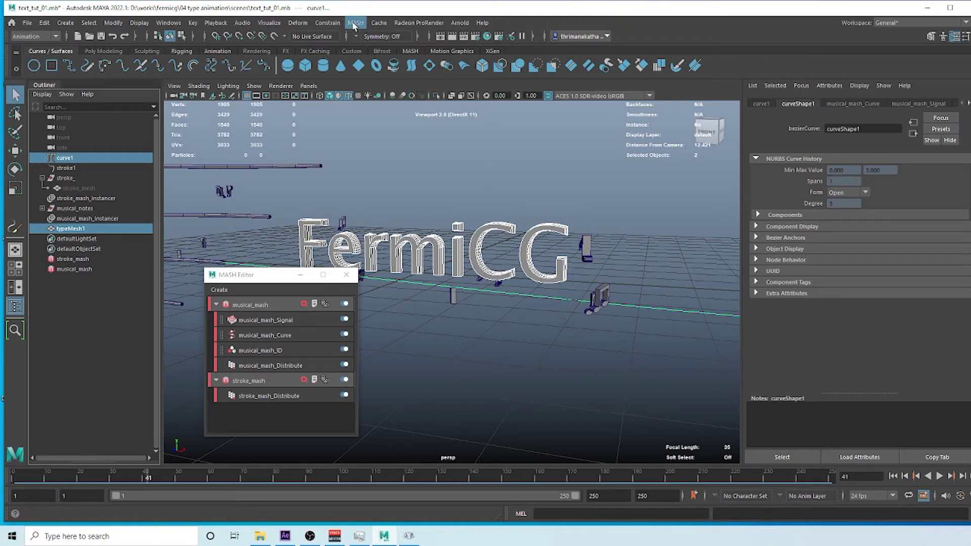
{"action": "left_click", "coordinate": [296, 26]}
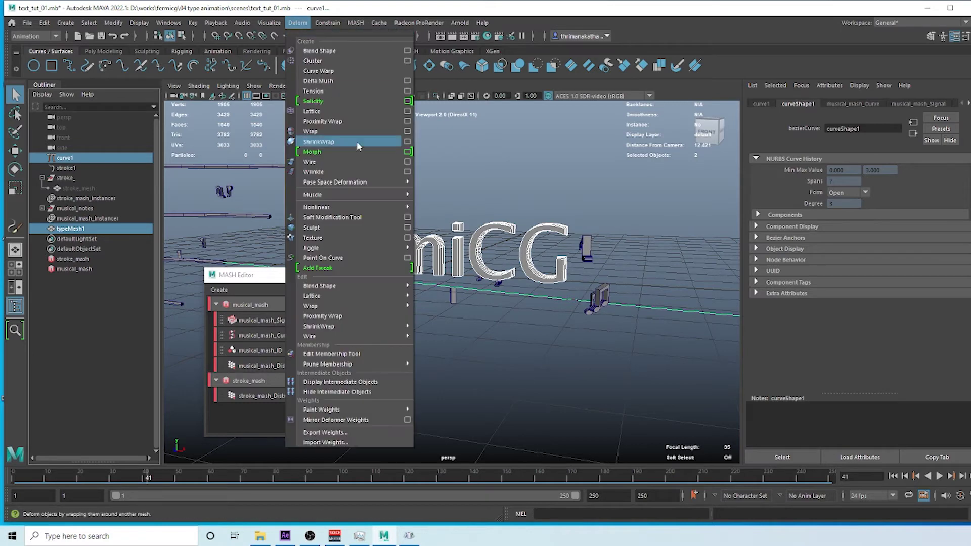
{"action": "left_click", "coordinate": [318, 71]}
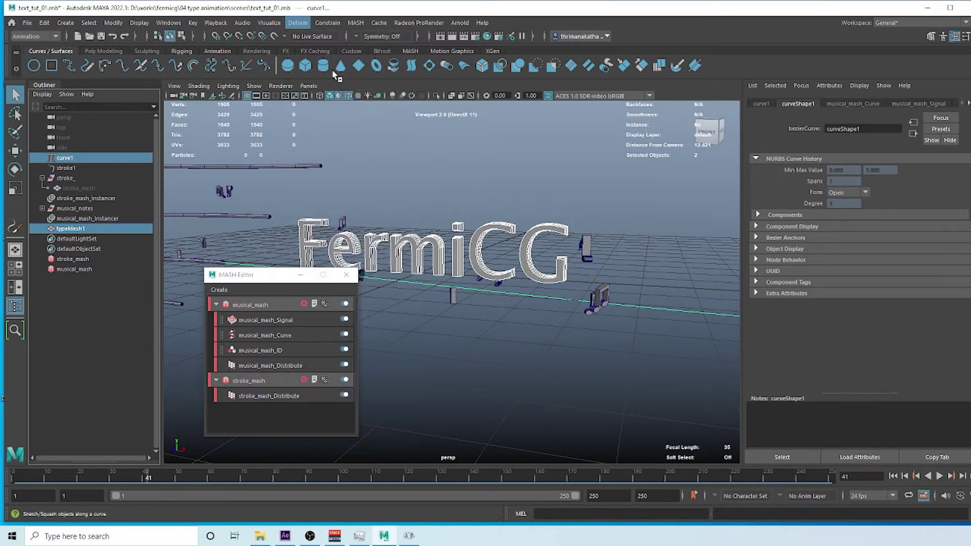
Try the curve warp with Offset 0.351 and Keep Length disabled, and restore Offset 0 with Keep Length enabled
{"action": "left_click_drag", "start_coordinate": [605, 235], "coordinate": [404, 238], "text": "alt"}
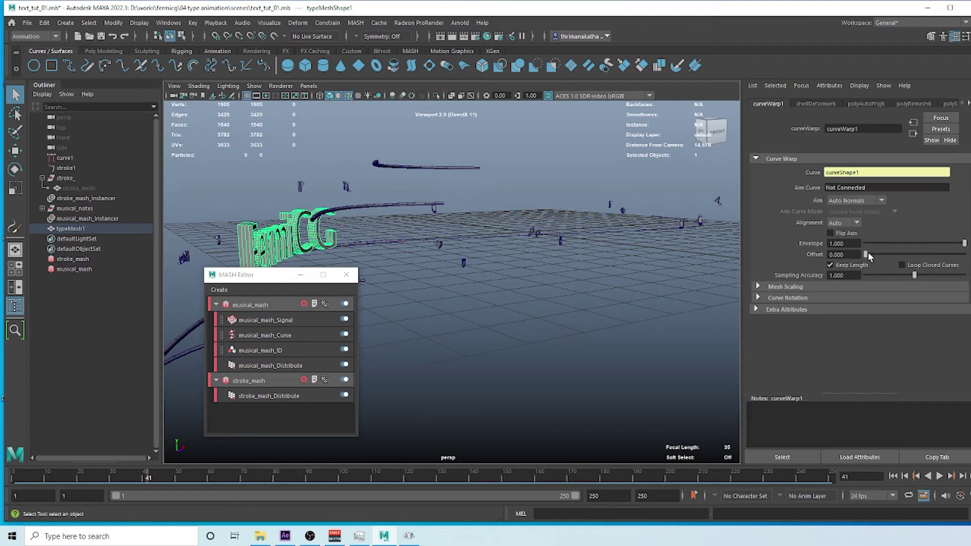
{"action": "left_click_drag", "start_coordinate": [867, 257], "coordinate": [899, 255]}
{"action": "left_click", "coordinate": [854, 264]}
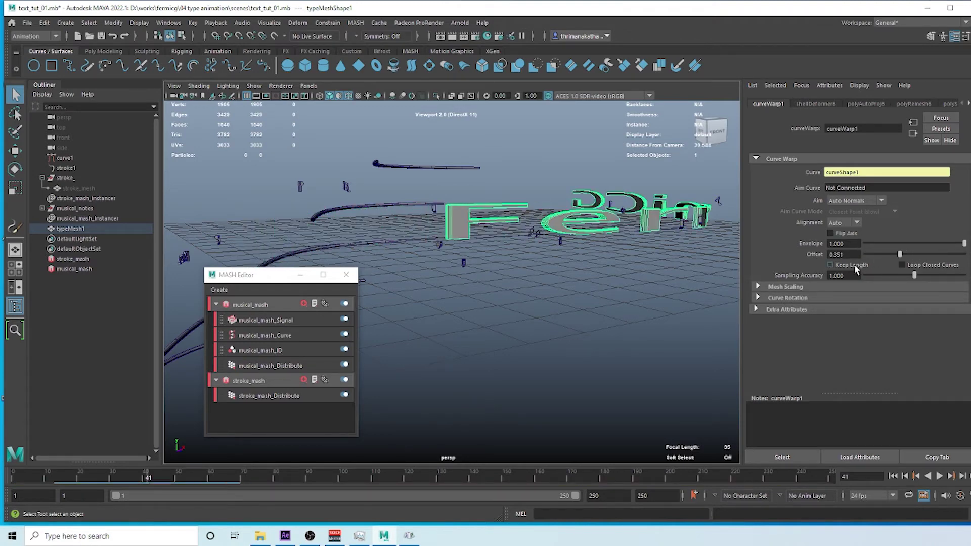
{"action": "left_click_drag", "start_coordinate": [607, 253], "coordinate": [656, 280], "text": "alt"}
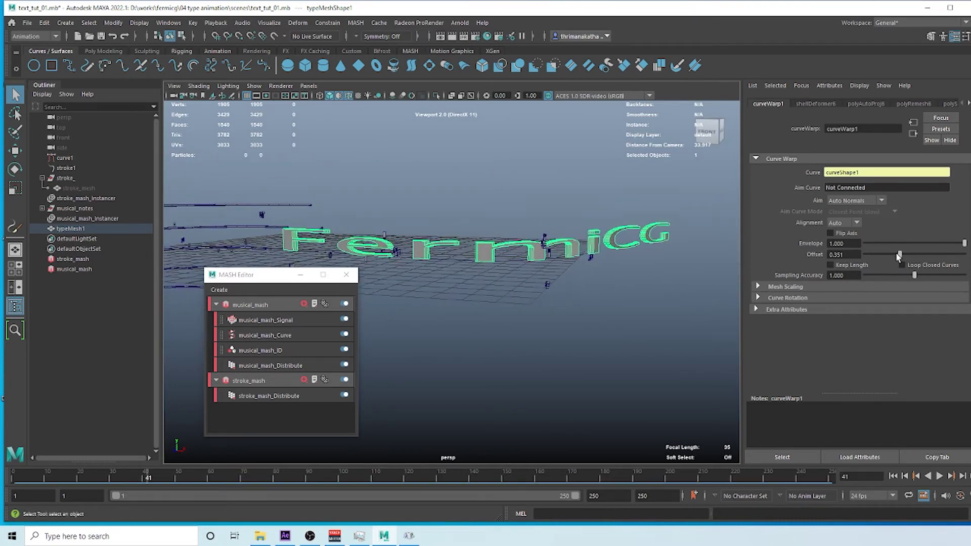
{"action": "left_click_drag", "start_coordinate": [899, 255], "coordinate": [853, 260]}
{"action": "left_click", "coordinate": [830, 265]}
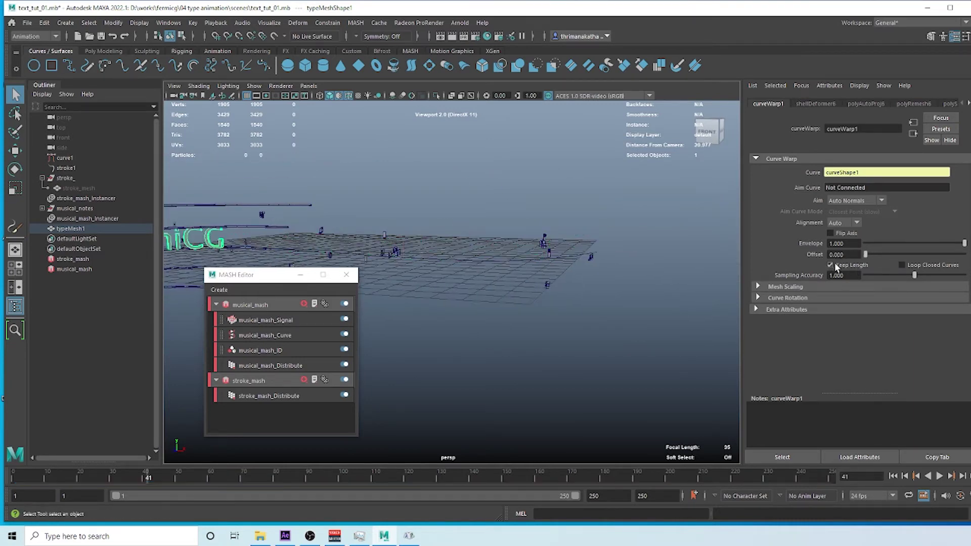
{"action": "mouse_move", "coordinate": [866, 254]}
{"action": "left_mouse_down"}
{"action": "mouse_move", "coordinate": [953, 256]}
{"action": "mouse_move", "coordinate": [860, 256]}
{"action": "left_mouse_up"}
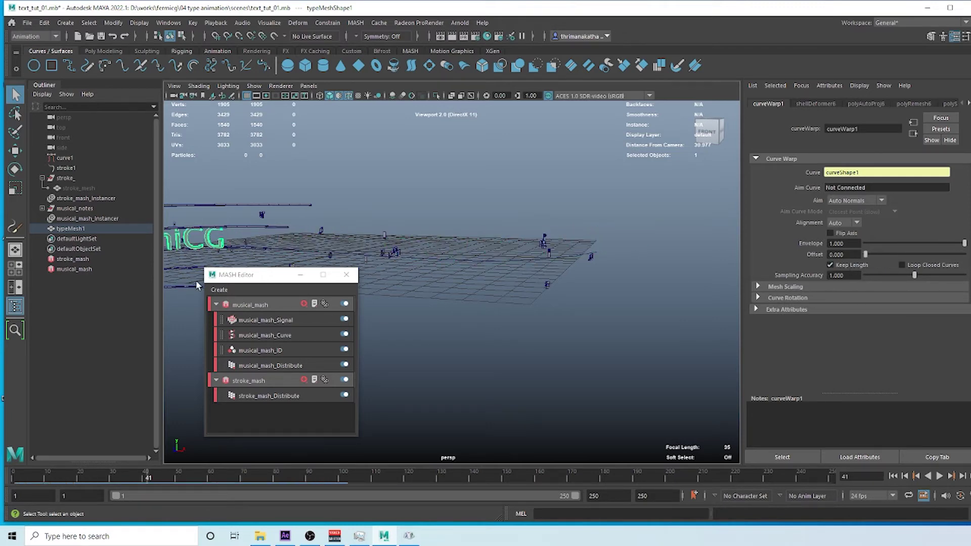
Set a keyframe on the curve warp's Offset of 0 at frame 40
{"action": "left_click_drag", "start_coordinate": [260, 280], "coordinate": [281, 231]}
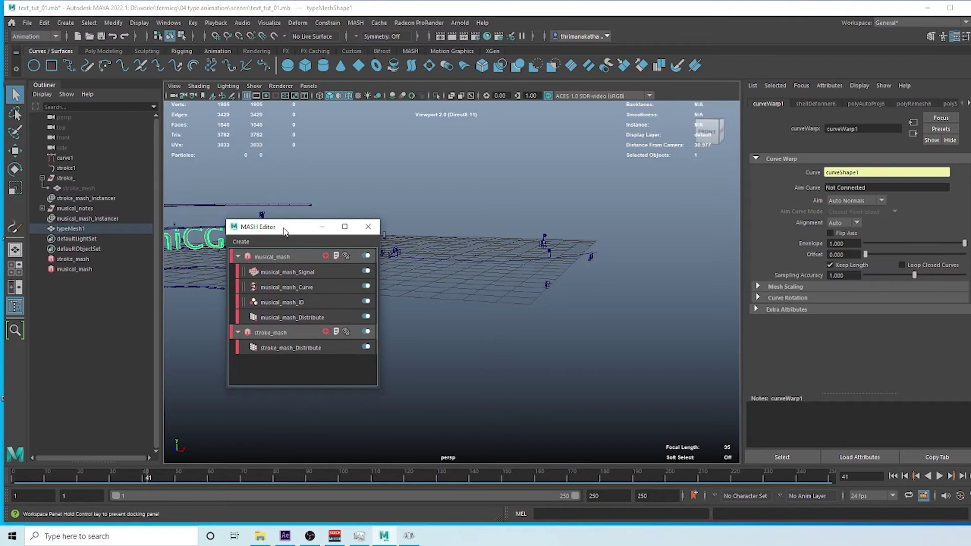
{"action": "left_click", "coordinate": [148, 475]}
{"action": "key", "text": "alt+v"}
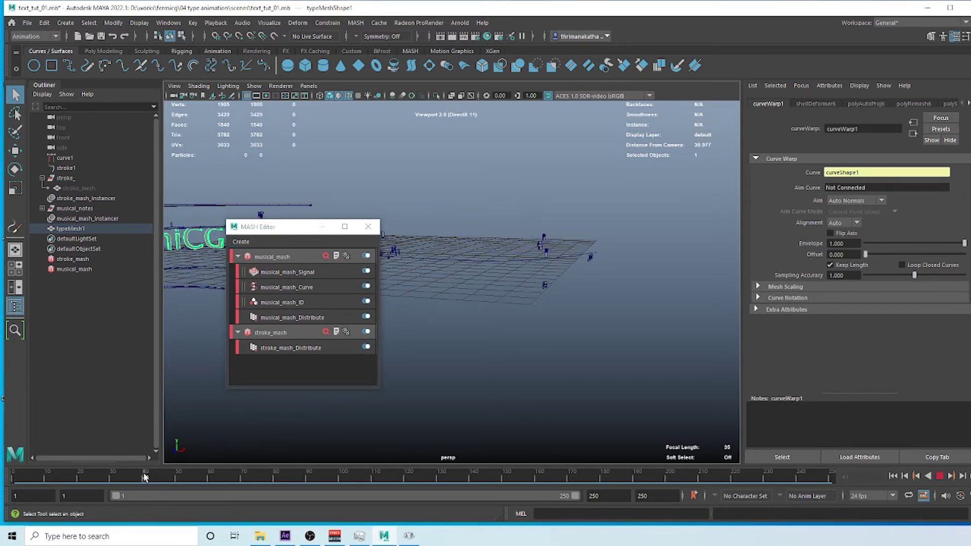
{"action": "key", "text": "alt+v"}
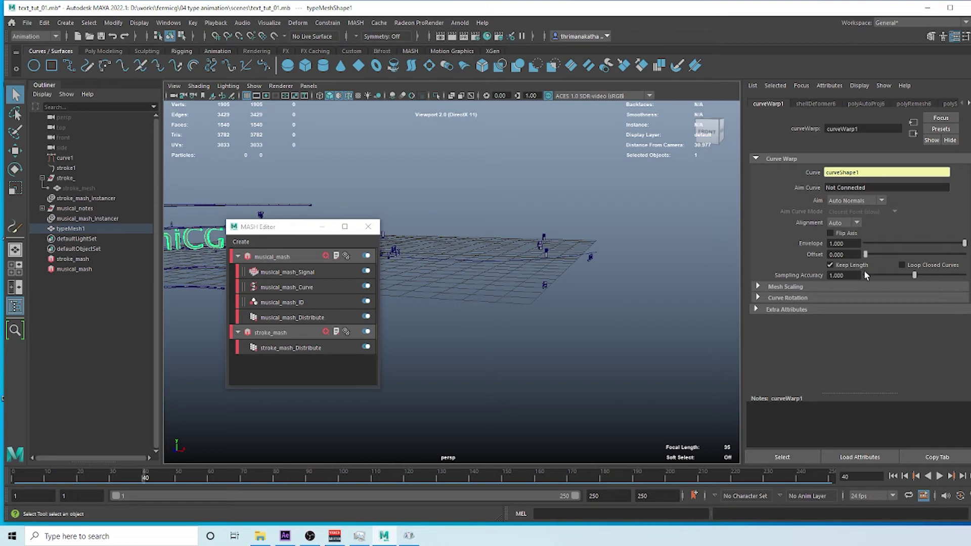
{"action": "right_click", "coordinate": [819, 258]}
{"action": "left_click", "coordinate": [840, 256]}
Go to frame 130 and slide the text along the curve with a curve warp Offset of about 0.567
{"action": "left_click_drag", "start_coordinate": [153, 479], "coordinate": [438, 477]}
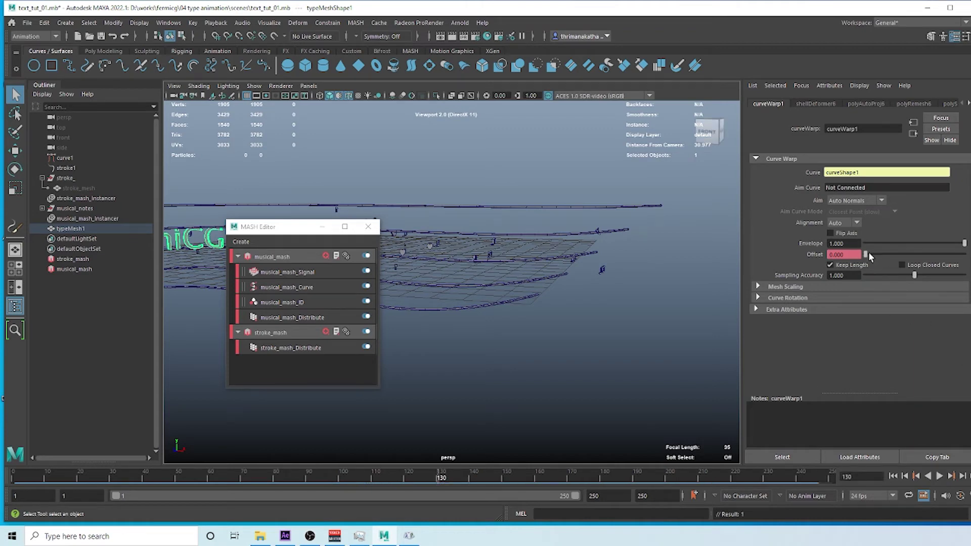
{"action": "left_click_drag", "start_coordinate": [866, 255], "coordinate": [930, 261]}
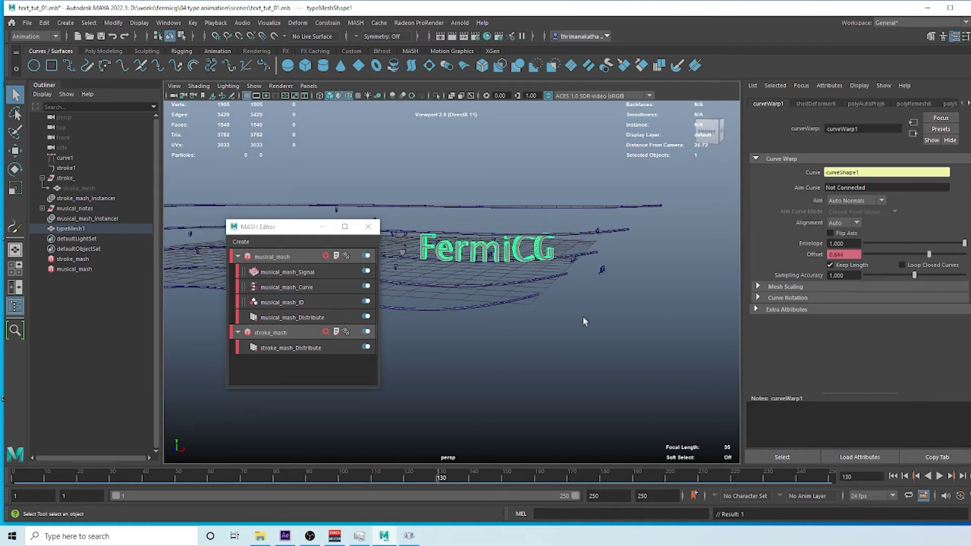
{"action": "left_click_drag", "start_coordinate": [583, 320], "coordinate": [476, 314], "text": "alt"}
{"action": "scroll", "coordinate": [476, 315], "scroll_direction": "up", "scroll_amount": 5}
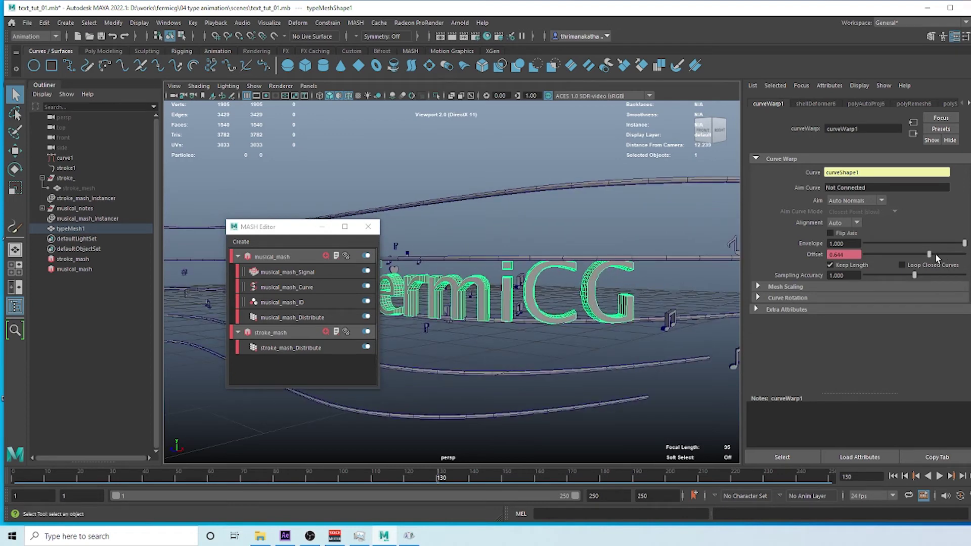
{"action": "left_click_drag", "start_coordinate": [929, 256], "coordinate": [925, 256]}
{"action": "middle_click_drag", "start_coordinate": [561, 309], "coordinate": [538, 317], "text": "alt"}
{"action": "scroll", "coordinate": [609, 312], "scroll_direction": "up", "scroll_amount": 3}
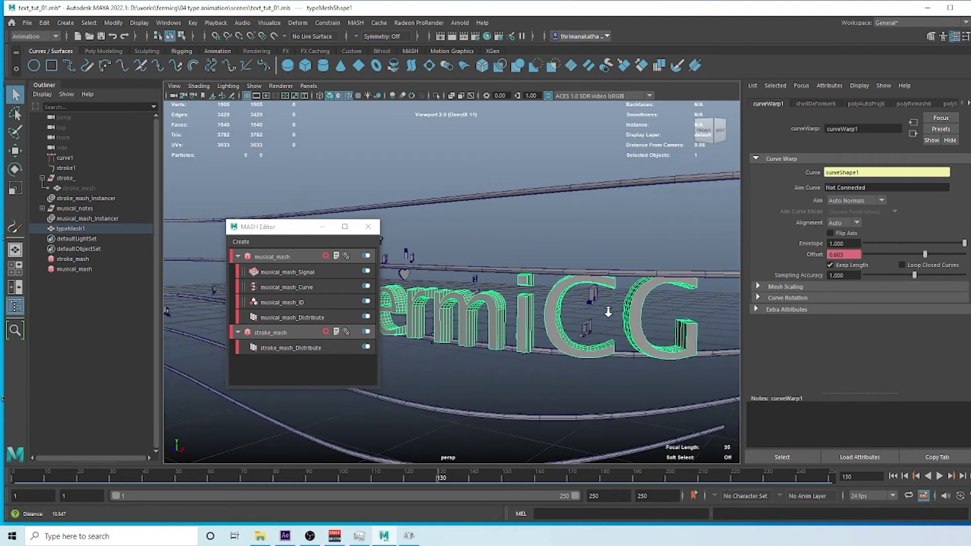
{"action": "left_click_drag", "start_coordinate": [925, 255], "coordinate": [921, 255]}
{"action": "left_click_drag", "start_coordinate": [566, 348], "coordinate": [583, 360], "text": "alt"}
{"action": "scroll", "coordinate": [503, 349], "scroll_direction": "down", "scroll_amount": 4}
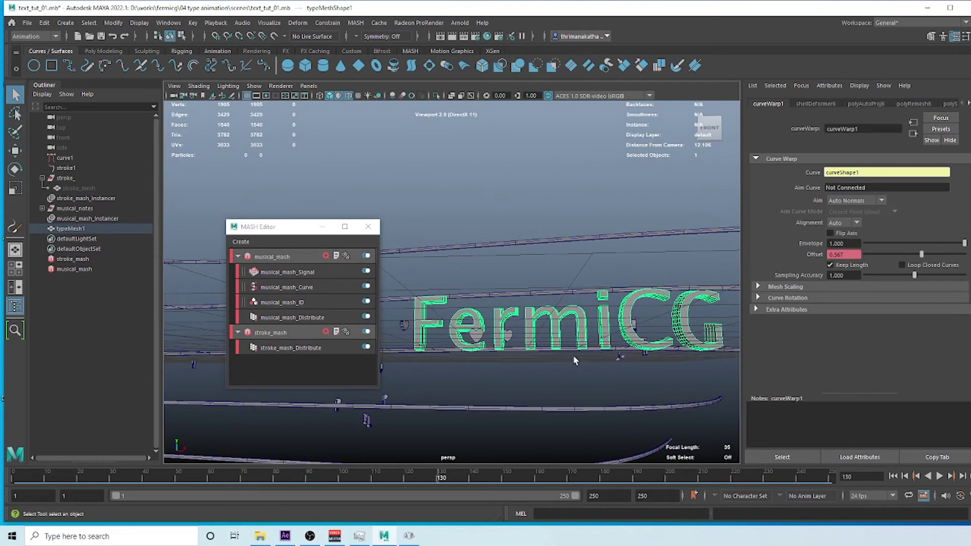
Move the MASH Editor aside, reduce the curve warp's Offset to about 0.381 and keyframe it at frame 130
{"action": "left_click_drag", "start_coordinate": [292, 228], "coordinate": [108, 199]}
{"action": "middle_click_drag", "start_coordinate": [354, 283], "coordinate": [511, 291], "text": "alt"}
{"action": "left_click_drag", "start_coordinate": [922, 257], "coordinate": [903, 258]}
{"action": "middle_click_drag", "start_coordinate": [532, 343], "coordinate": [519, 298], "text": "alt"}
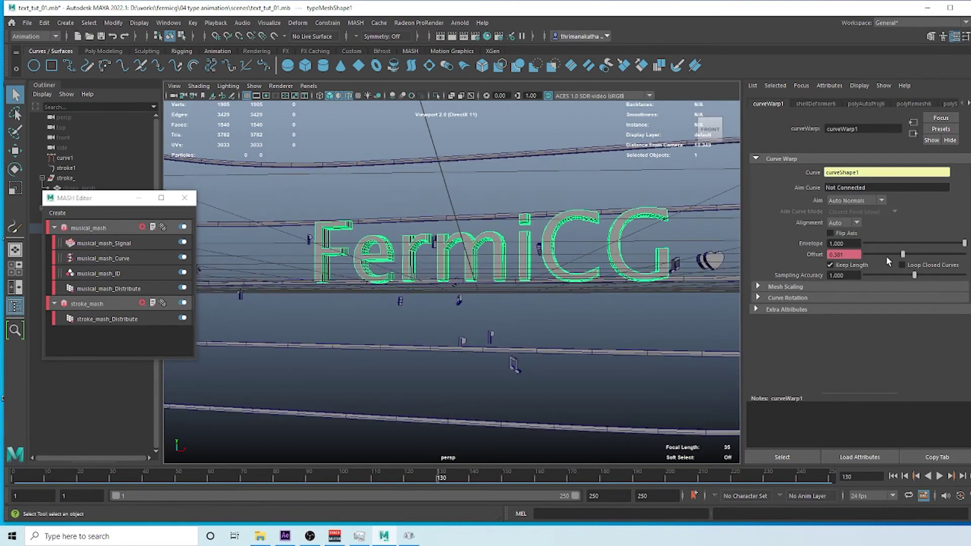
{"action": "right_click", "coordinate": [815, 257]}
{"action": "left_click", "coordinate": [837, 262]}
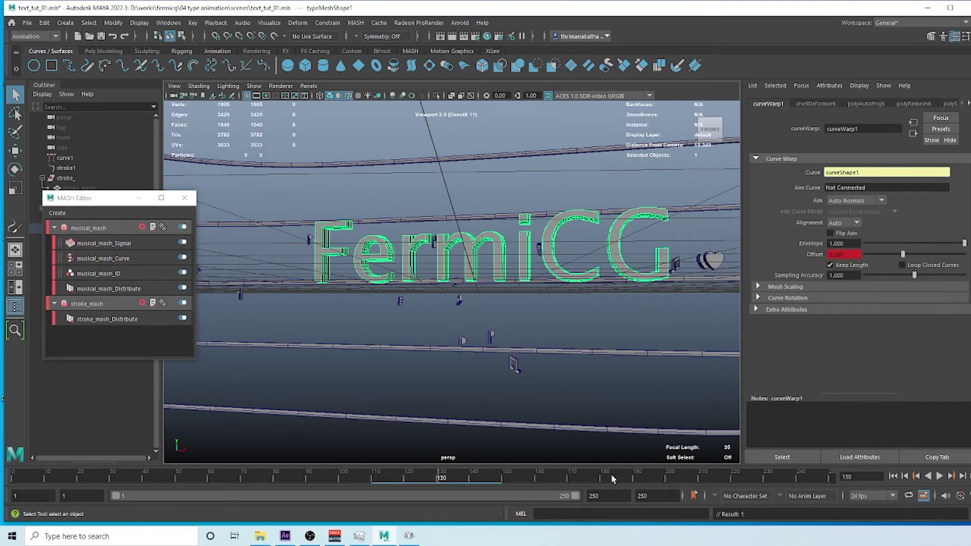
Play back the animation to review the text travelling along the curve
{"action": "key", "text": "alt+v"}
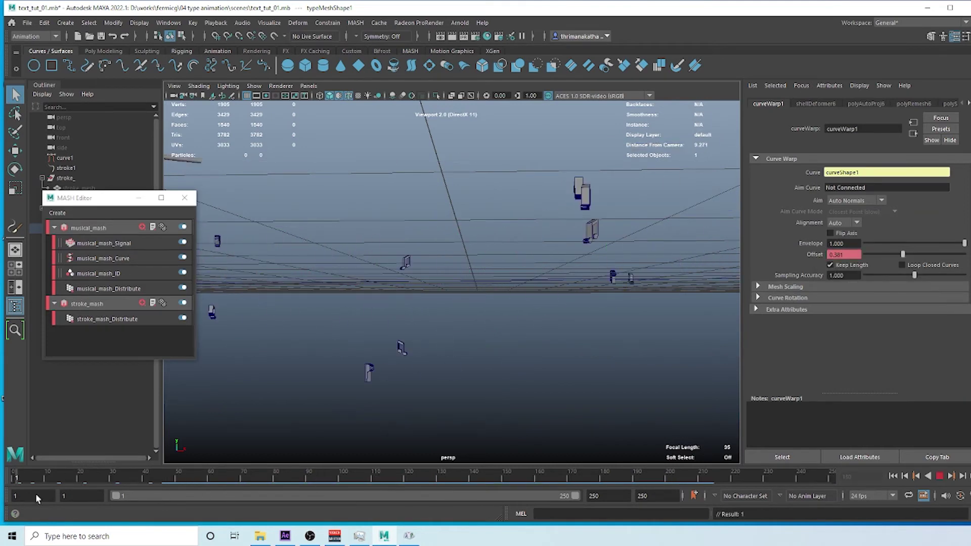
{"action": "mouse_move", "coordinate": [38, 478]}
{"action": "left_mouse_down"}
{"action": "mouse_move", "coordinate": [374, 480]}
{"action": "mouse_move", "coordinate": [53, 480]}
{"action": "mouse_move", "coordinate": [325, 481]}
{"action": "left_mouse_up"}
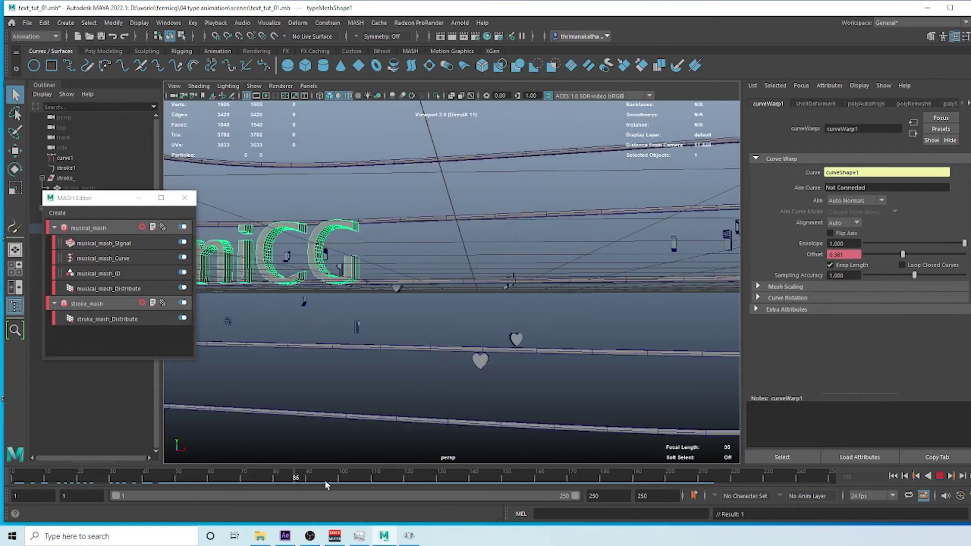
{"action": "key", "text": "alt+v"}
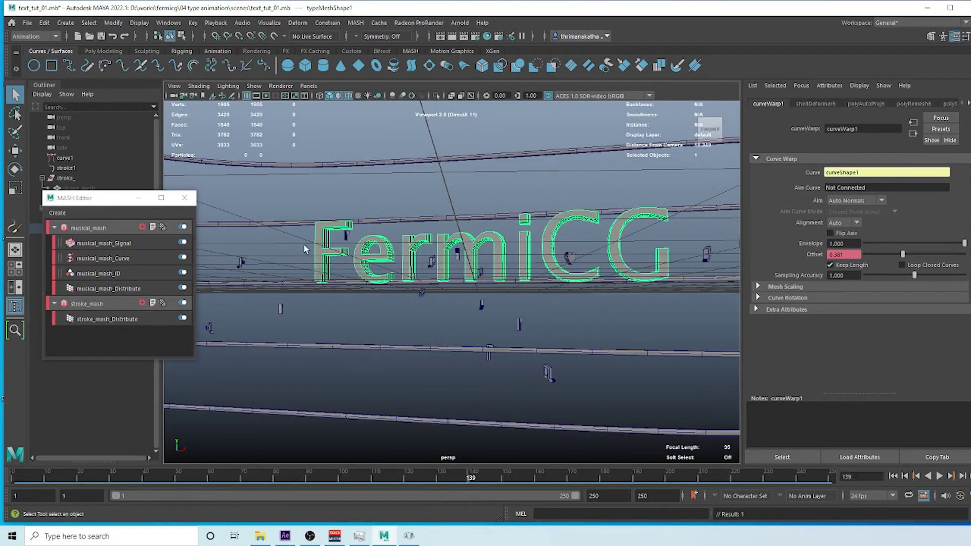
Duplicate curve1 and place the copy directly below it in the Outliner
{"action": "left_click_drag", "start_coordinate": [111, 202], "coordinate": [244, 198]}
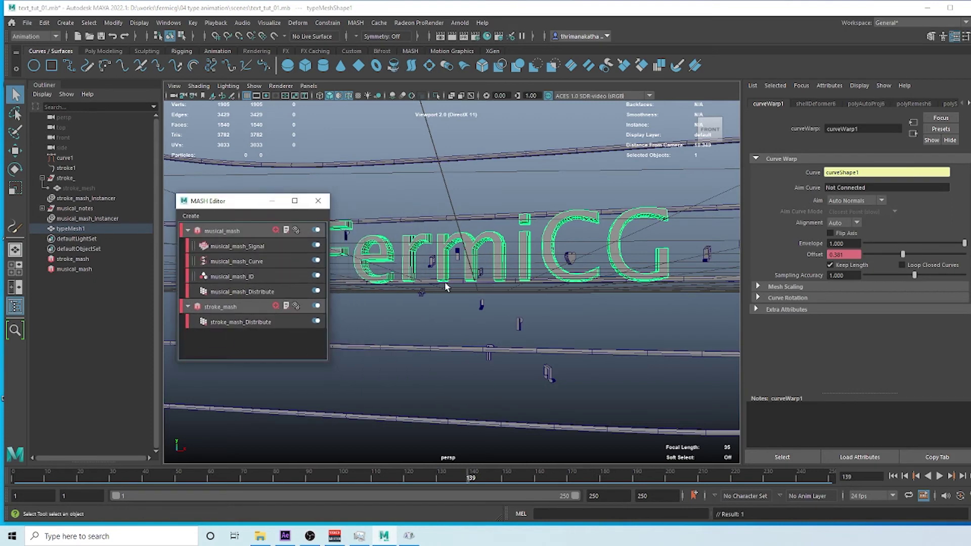
{"action": "left_click", "coordinate": [75, 158]}
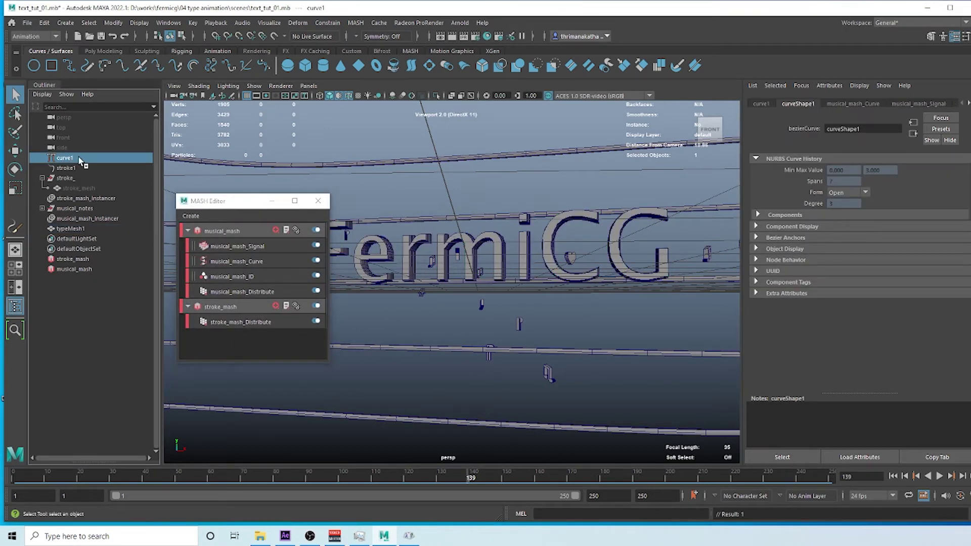
{"action": "key", "text": "ctrl+d"}
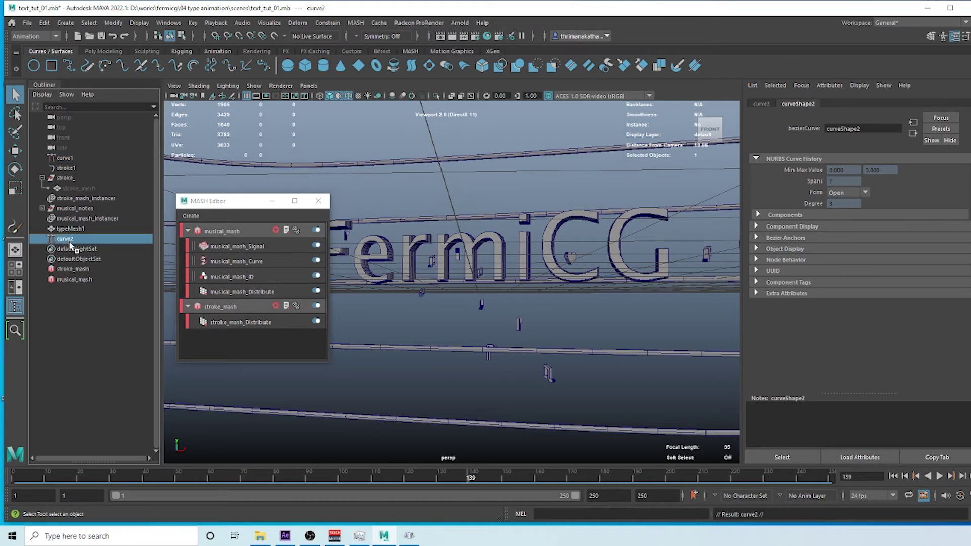
{"action": "left_click_drag", "start_coordinate": [71, 247], "coordinate": [71, 167]}
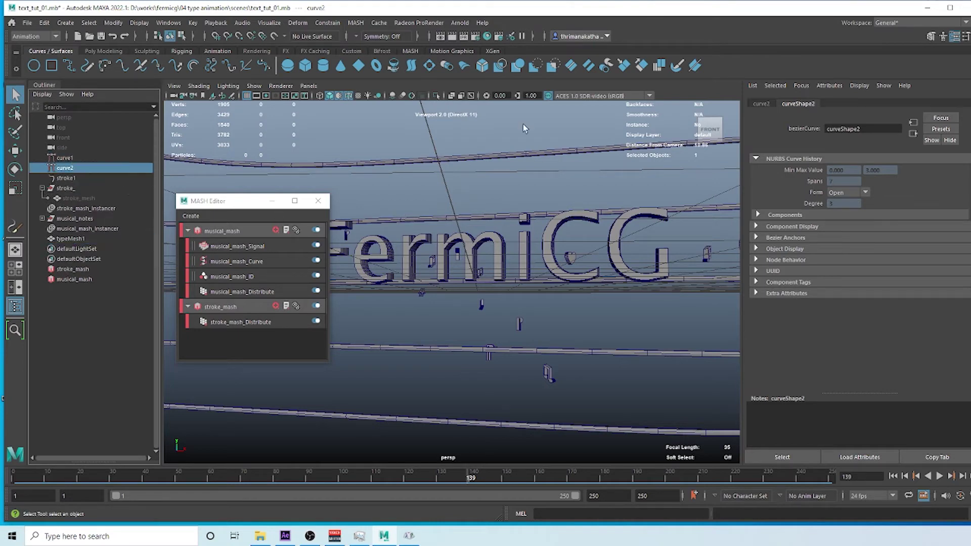
Create a new camera from the current view and look through persp1 in the viewport
{"action": "left_click", "coordinate": [174, 86]}
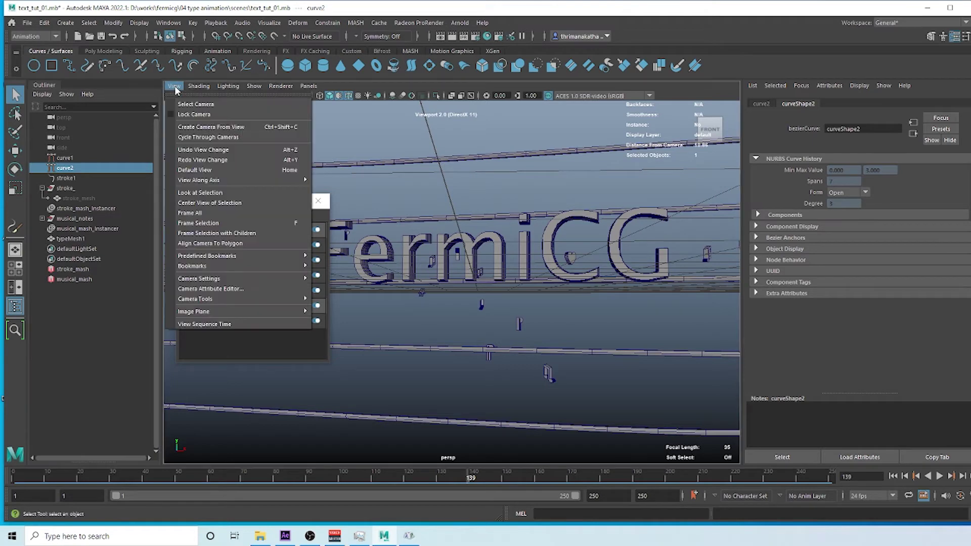
{"action": "left_click", "coordinate": [194, 128]}
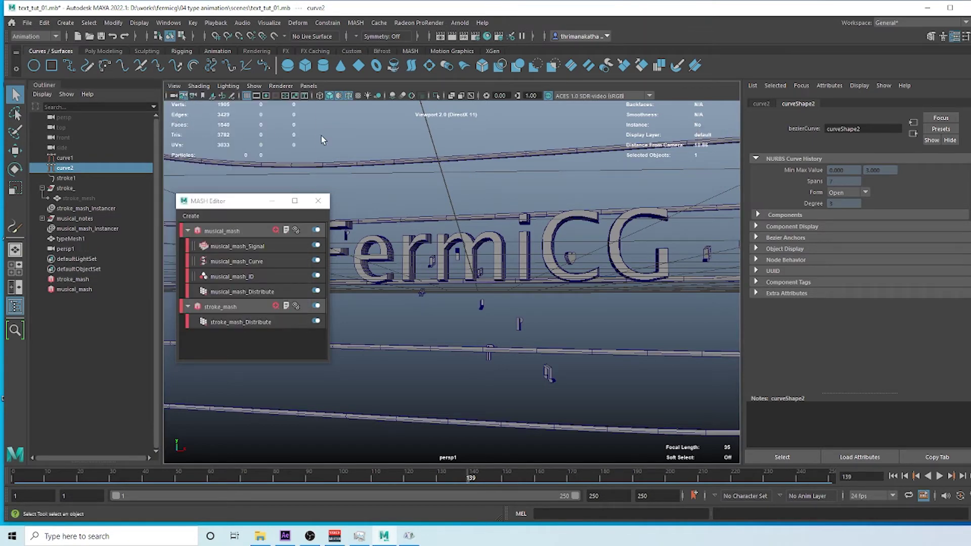
{"action": "right_click", "coordinate": [319, 96]}
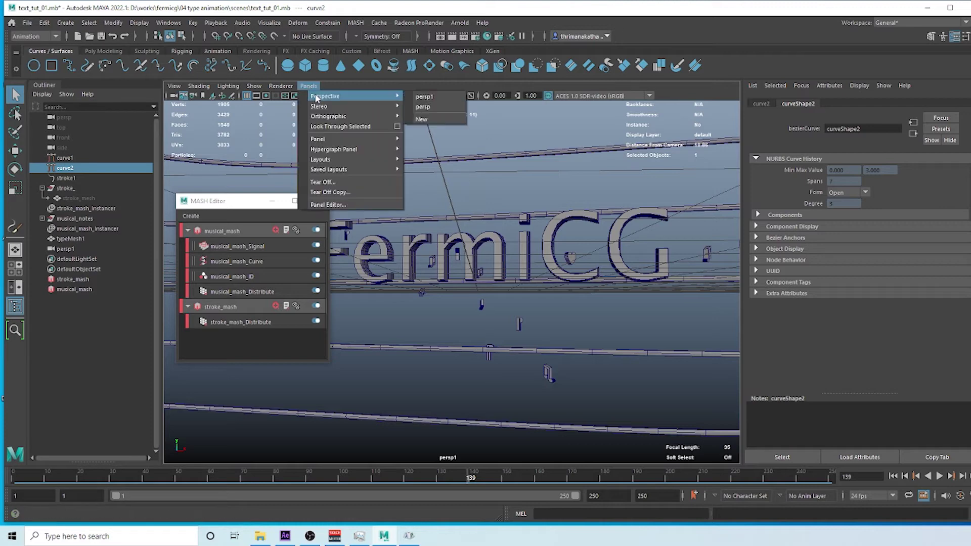
{"action": "left_click", "coordinate": [432, 99]}
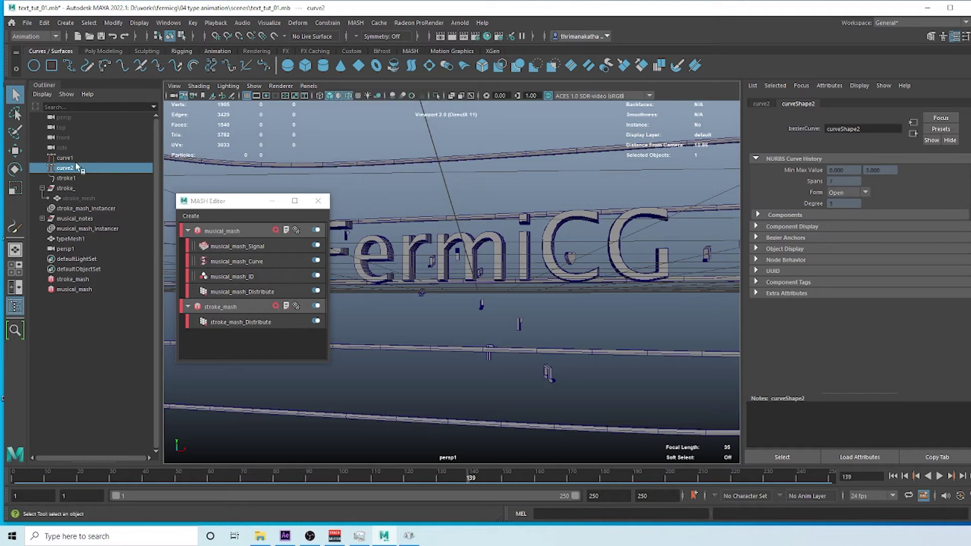
Rename the persp1 camera as render_cam and place it directly above curve1 in the Outliner
{"action": "double_click", "coordinate": [63, 249]}
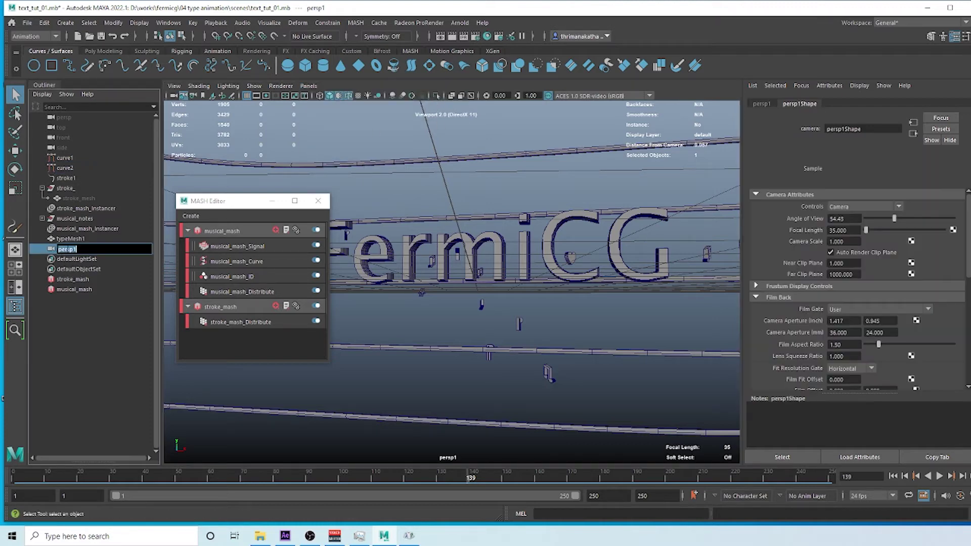
{"action": "type", "text": "r"}
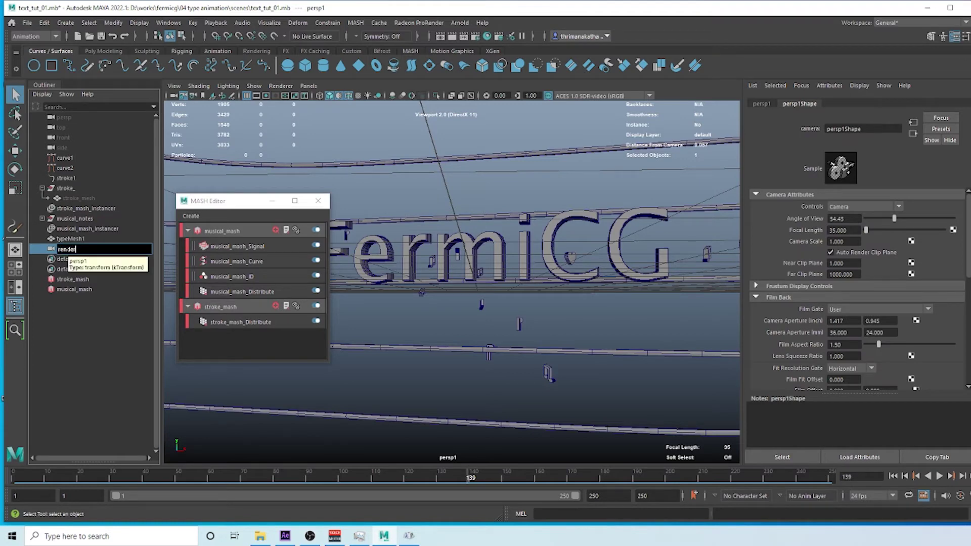
{"action": "type", "text": "dnder_cam"}
{"action": "key", "text": "Return"}
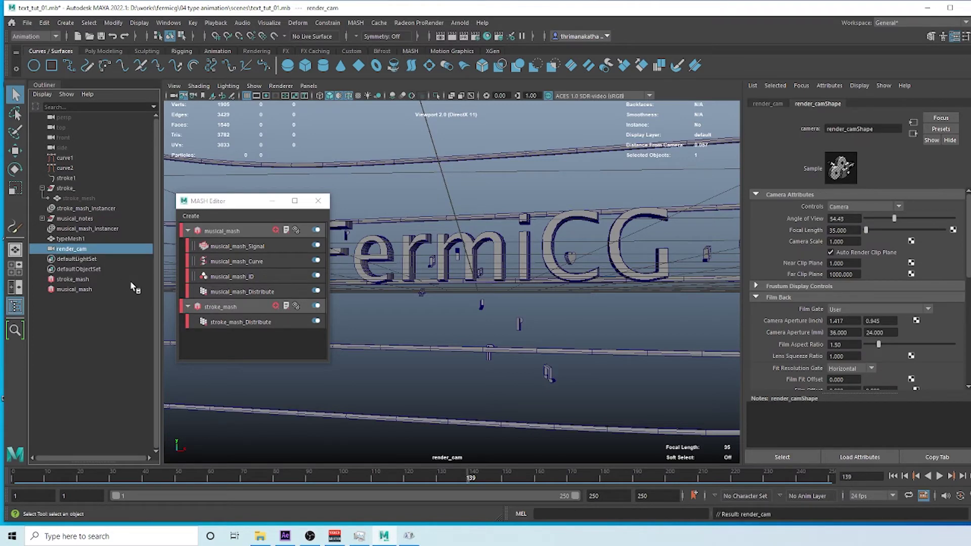
{"action": "middle_click_drag", "start_coordinate": [71, 251], "coordinate": [70, 168]}
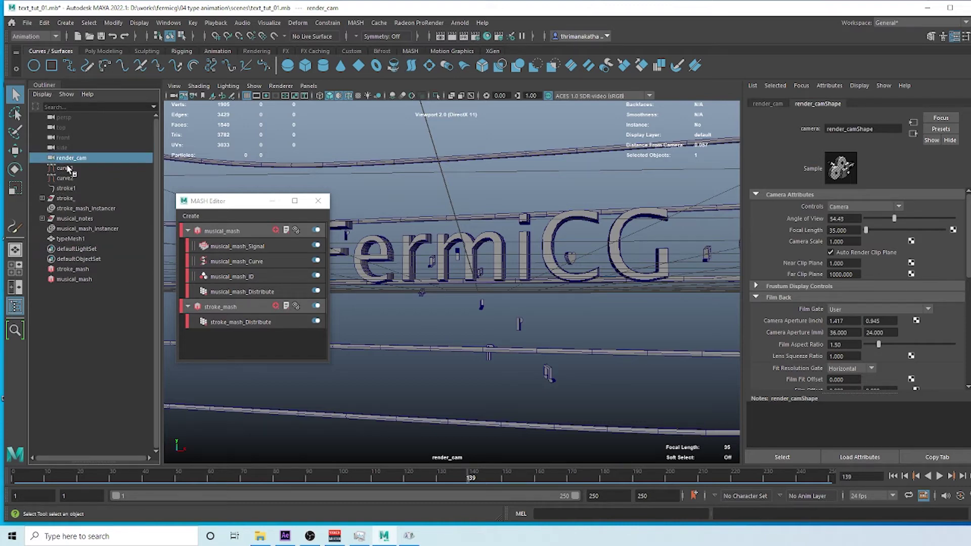
{"action": "left_click", "coordinate": [95, 352]}
{"action": "left_click", "coordinate": [82, 160]}
Lock render_cam against view changes and switch the viewport back to the persp camera
{"action": "left_click", "coordinate": [309, 86]}
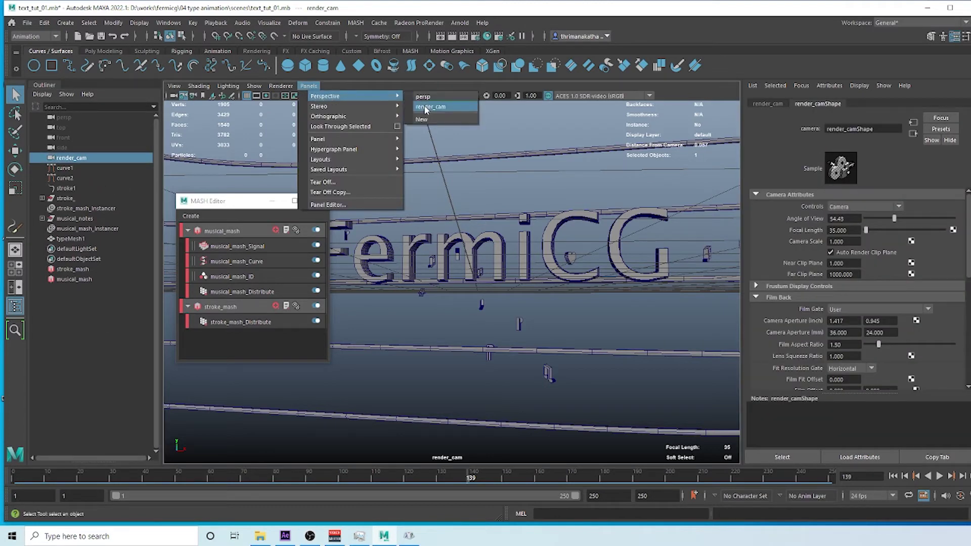
{"action": "left_click", "coordinate": [236, 127]}
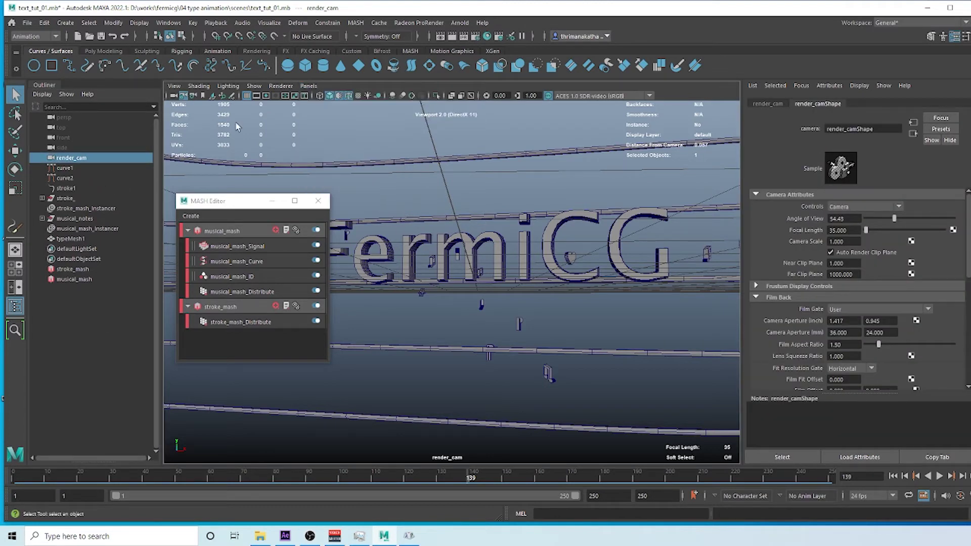
{"action": "left_click", "coordinate": [183, 96]}
{"action": "left_click", "coordinate": [309, 86]}
{"action": "mouse_move", "coordinate": [328, 94]}
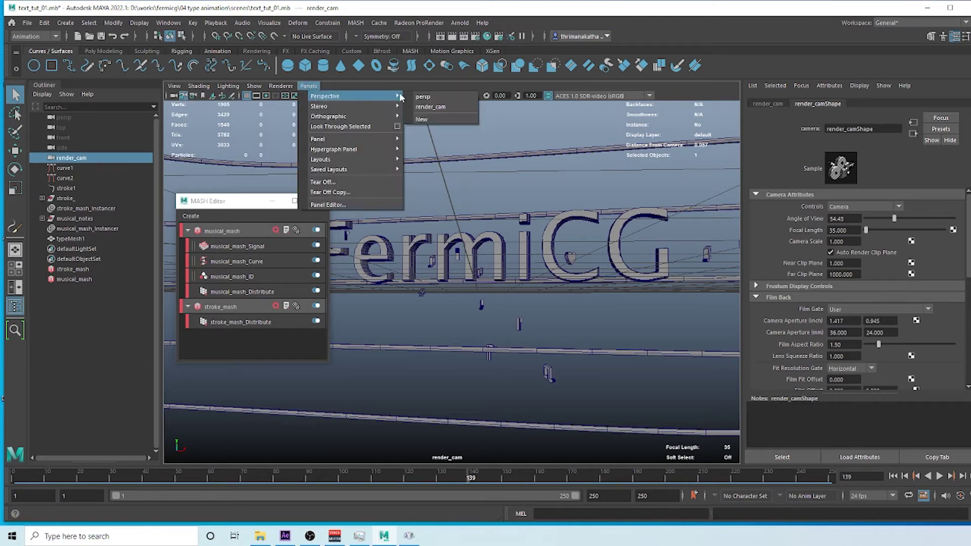
{"action": "left_click", "coordinate": [430, 97]}
Select curve2 and move it down so it lies below the FermiCG text
{"action": "left_click_drag", "start_coordinate": [478, 244], "coordinate": [464, 322], "text": "alt"}
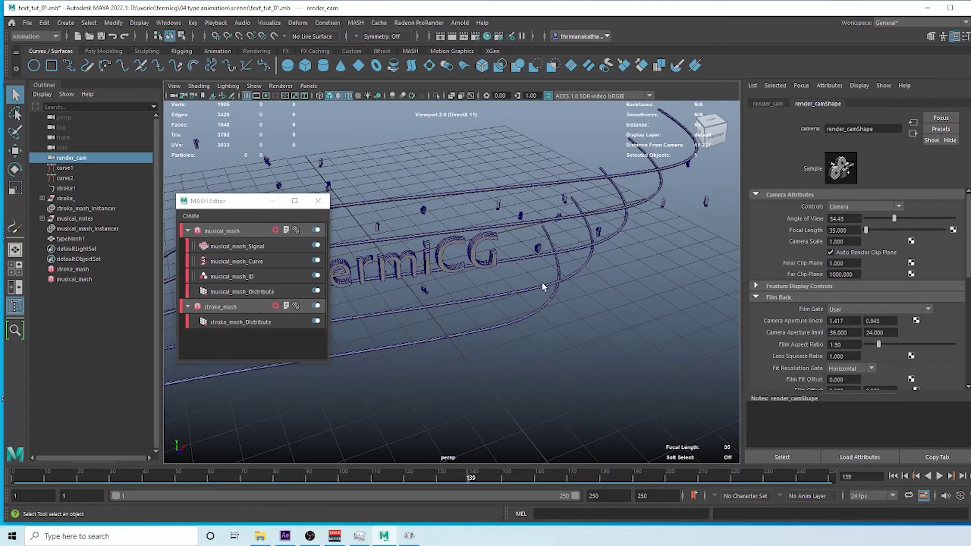
{"action": "left_click_drag", "start_coordinate": [542, 285], "coordinate": [394, 309], "text": "alt"}
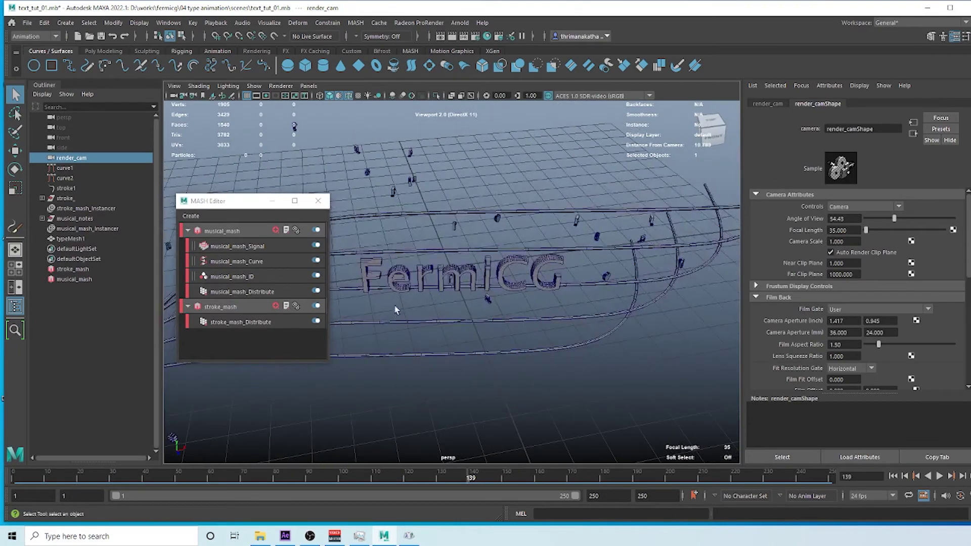
{"action": "middle_click_drag", "start_coordinate": [522, 301], "coordinate": [490, 262], "text": "alt"}
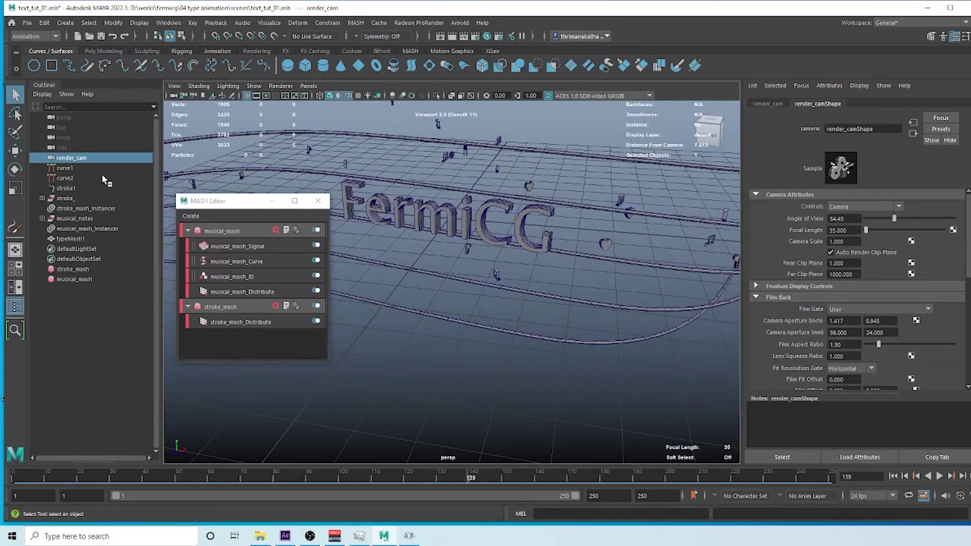
{"action": "left_click", "coordinate": [65, 178]}
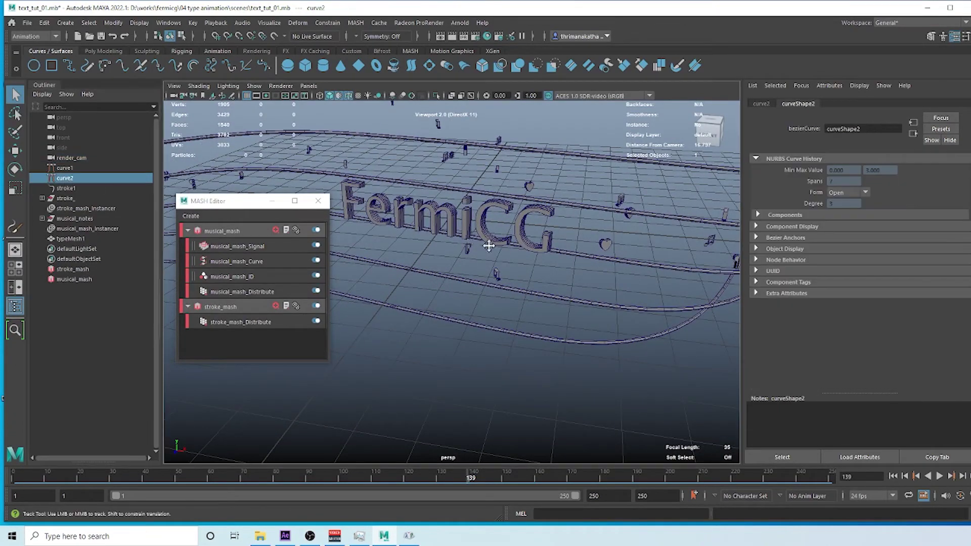
{"action": "right_click_drag", "start_coordinate": [487, 242], "coordinate": [574, 270], "text": "alt"}
{"action": "key", "text": "w"}
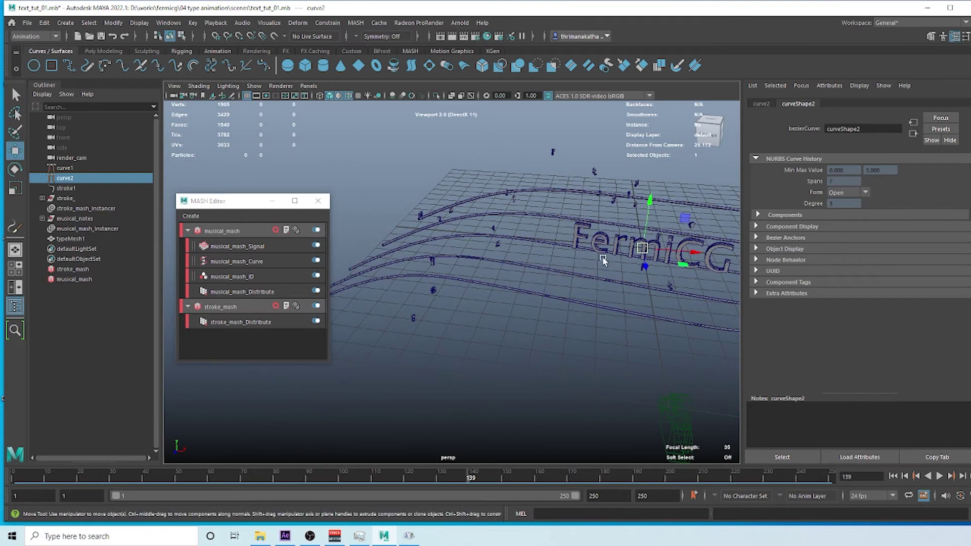
{"action": "left_click_drag", "start_coordinate": [602, 257], "coordinate": [536, 228], "text": "alt"}
Save the type attributes of the FermiCG text as a preset named main_
{"action": "left_click", "coordinate": [65, 23]}
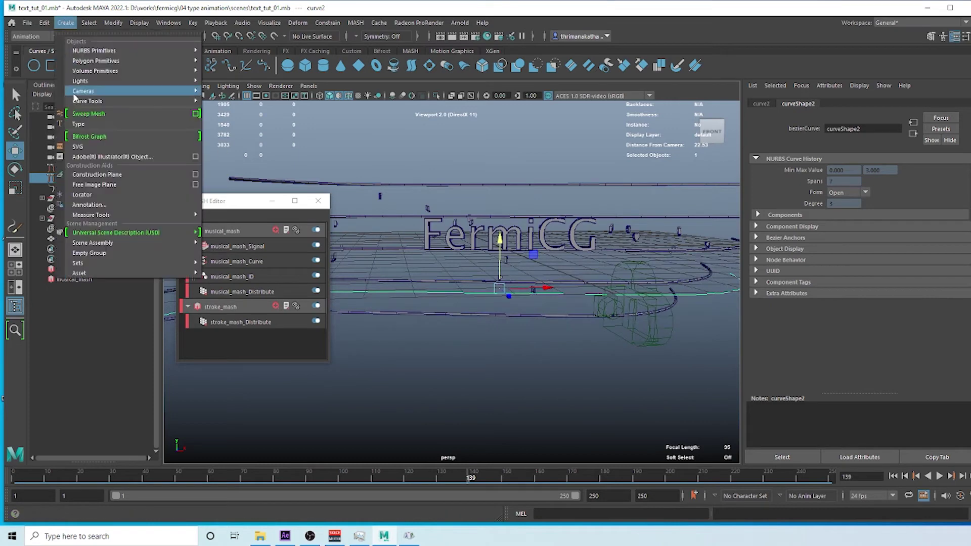
{"action": "left_click", "coordinate": [545, 232], "text": "shift"}
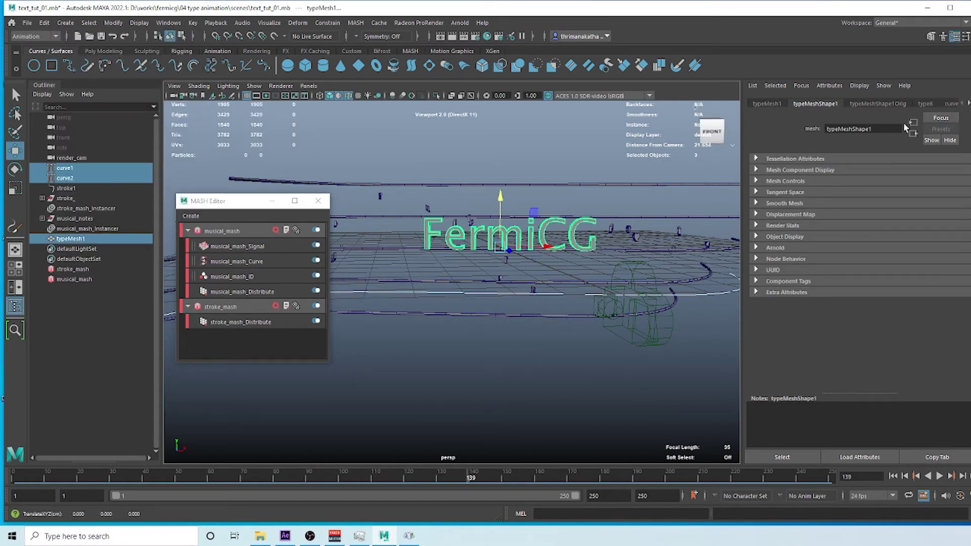
{"action": "left_click", "coordinate": [925, 103]}
{"action": "left_click", "coordinate": [942, 129]}
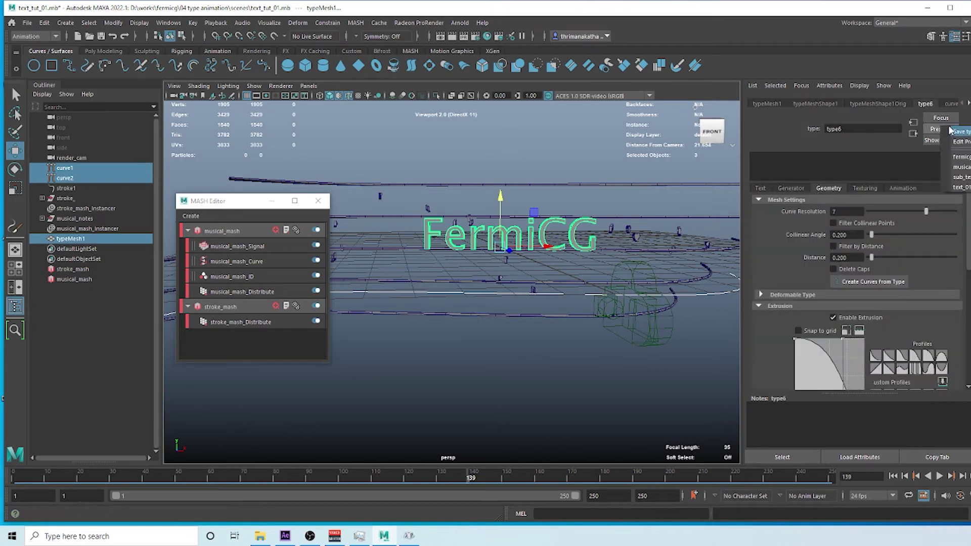
{"action": "left_click", "coordinate": [959, 131]}
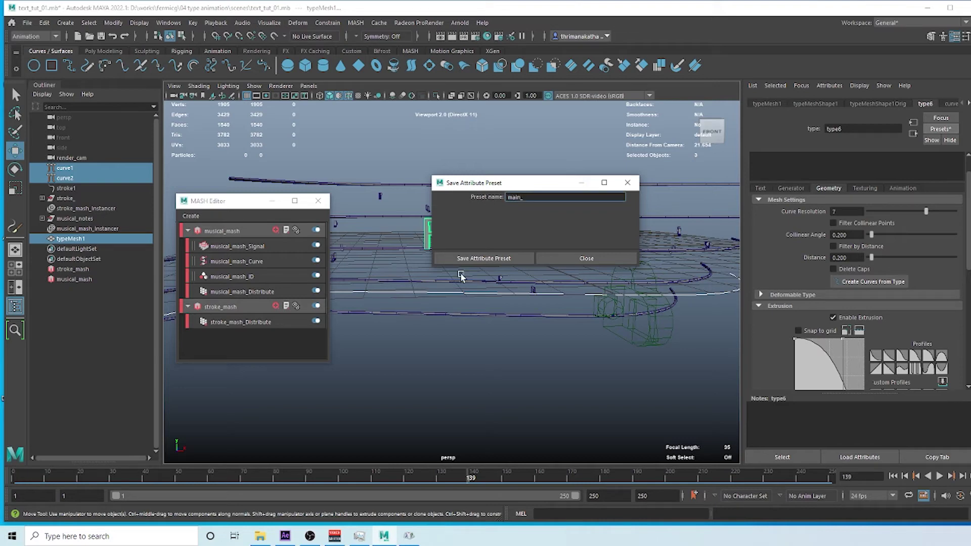
{"action": "left_click", "coordinate": [480, 259]}
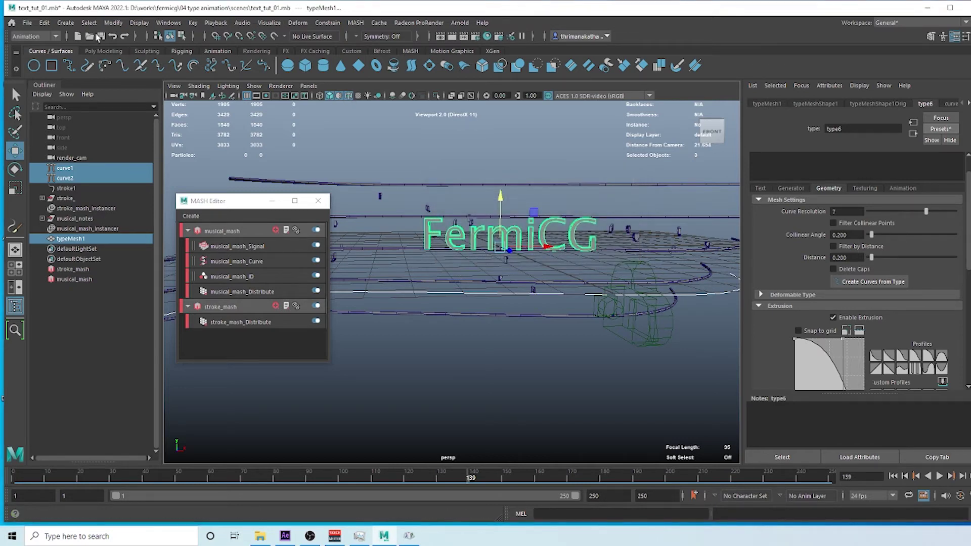
Create a new 3D type object and apply the main_ preset to it
{"action": "left_click", "coordinate": [66, 22]}
{"action": "left_click", "coordinate": [97, 124]}
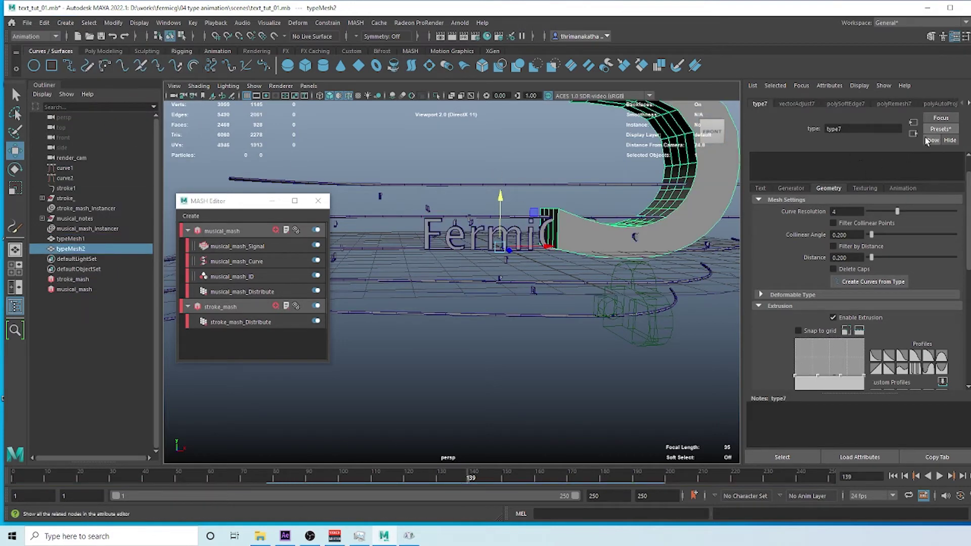
{"action": "left_click", "coordinate": [941, 129]}
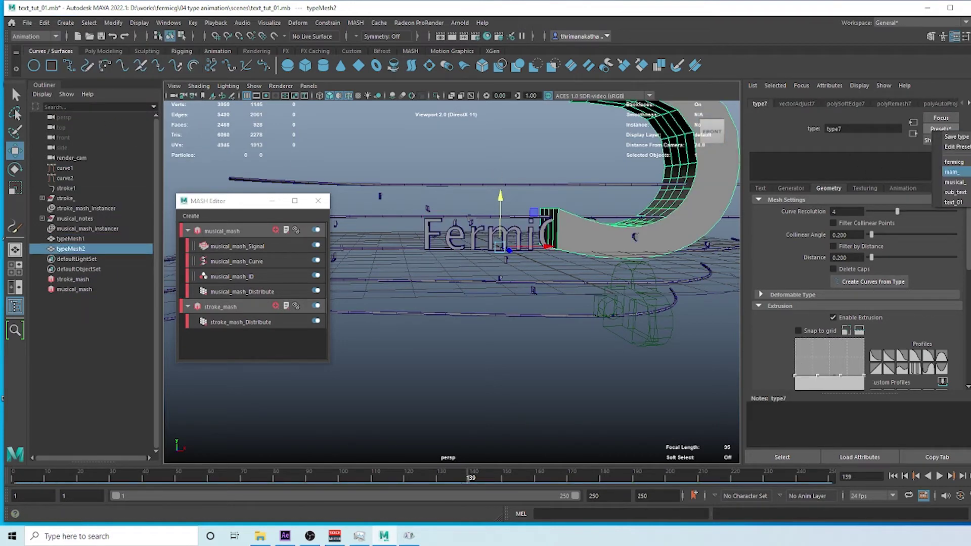
{"action": "left_click", "coordinate": [952, 172]}
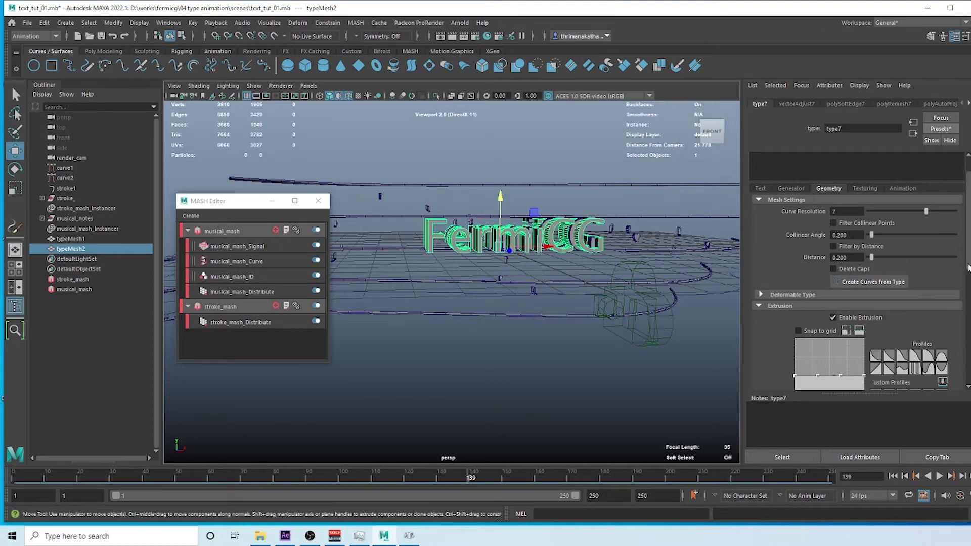
Reduce the new type's Extrude Distance to about 0.333 and set its Extrude Divisions to 3
{"action": "left_click_drag", "start_coordinate": [968, 268], "coordinate": [966, 326]}
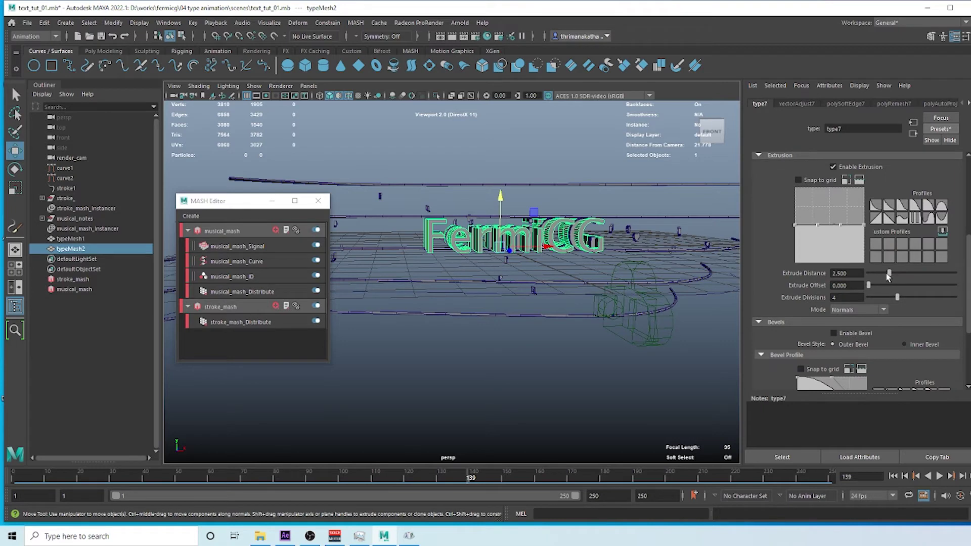
{"action": "left_click_drag", "start_coordinate": [889, 274], "coordinate": [886, 297]}
{"action": "left_click_drag", "start_coordinate": [556, 253], "coordinate": [589, 263], "text": "alt"}
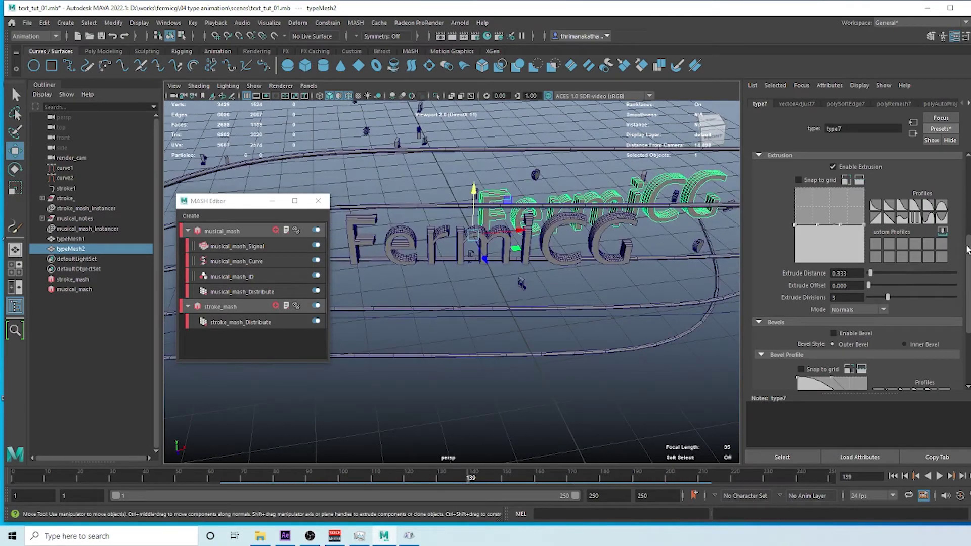
Give the new type's extrusion an S-shaped profile preset and raise its Extrude Offset to about 0.024
{"action": "scroll", "coordinate": [967, 231], "scroll_direction": "up", "scroll_amount": 2}
{"action": "left_click", "coordinate": [915, 242]}
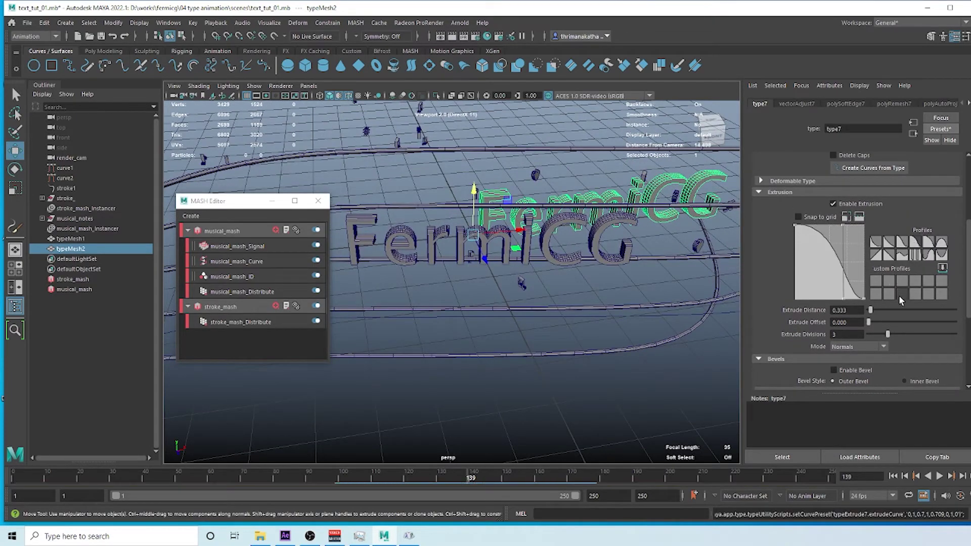
{"action": "left_click_drag", "start_coordinate": [869, 322], "coordinate": [870, 323]}
Change the new type's text to "presents" and set its font size to 1
{"action": "scroll", "coordinate": [962, 197], "scroll_direction": "up", "scroll_amount": 3}
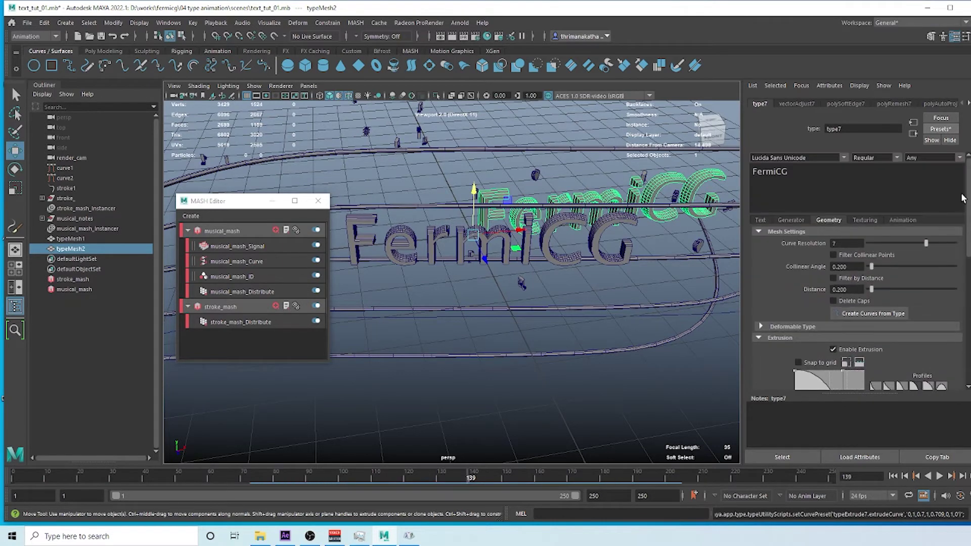
{"action": "left_click_drag", "start_coordinate": [807, 172], "coordinate": [729, 173]}
{"action": "type", "text": "presents"}
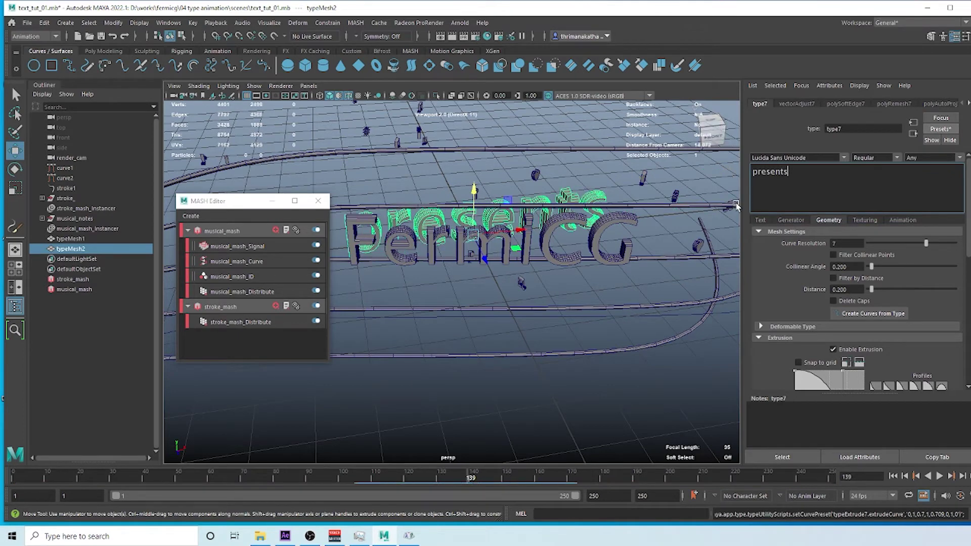
{"action": "left_click", "coordinate": [762, 220]}
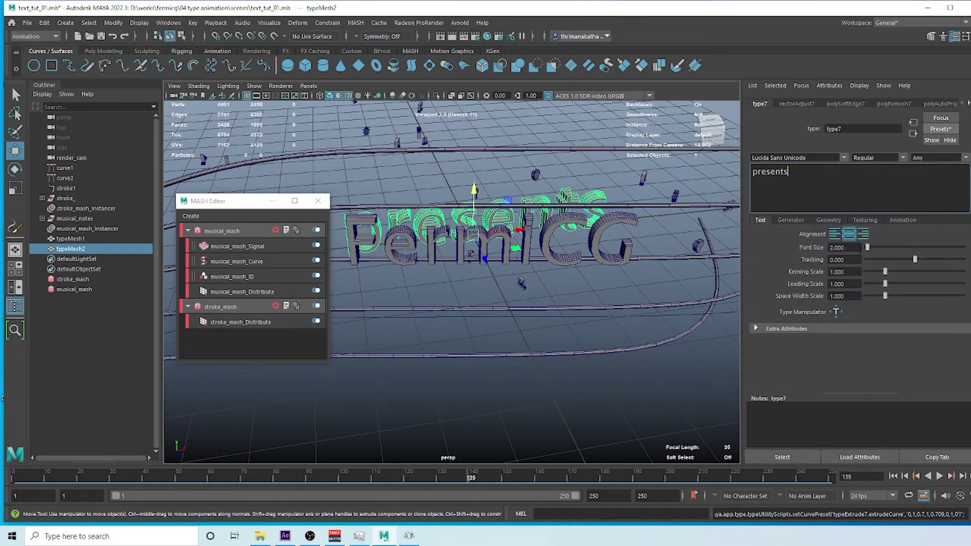
{"action": "left_click", "coordinate": [844, 248]}
{"action": "type", "text": "1"}
{"action": "key", "text": "Return"}
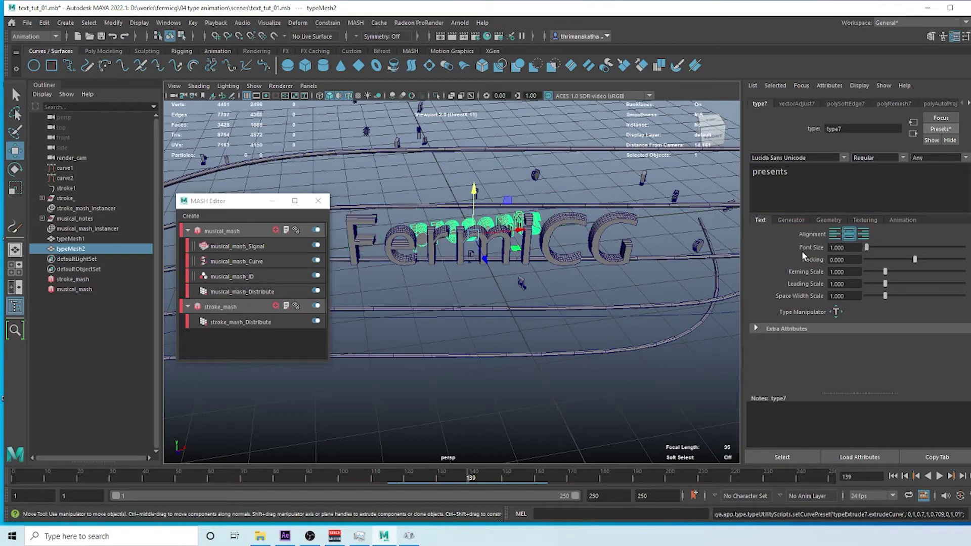
Reduce the "presents" text's Extrude Distance to about 0.275
{"action": "left_click_drag", "start_coordinate": [465, 227], "coordinate": [430, 301], "text": "alt"}
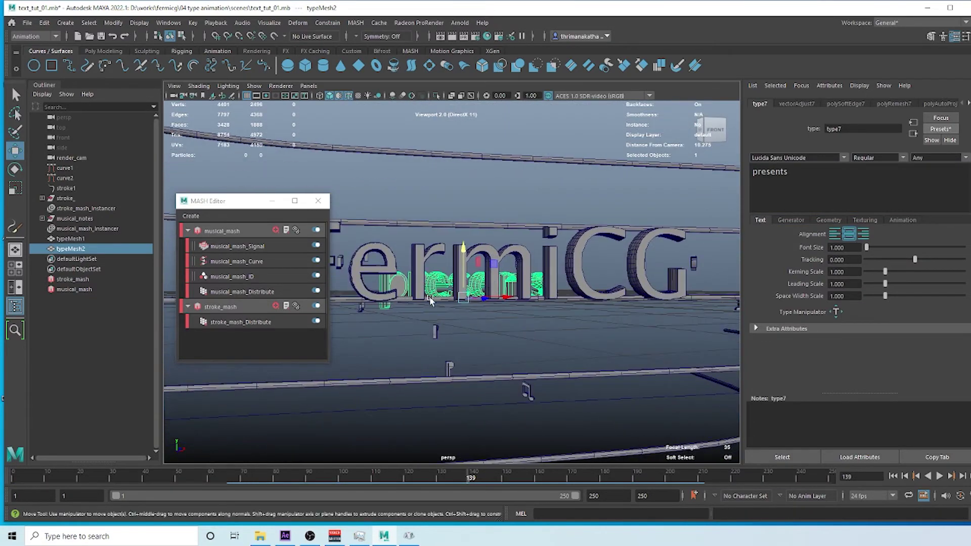
{"action": "right_click_drag", "start_coordinate": [431, 301], "coordinate": [543, 280], "text": "alt"}
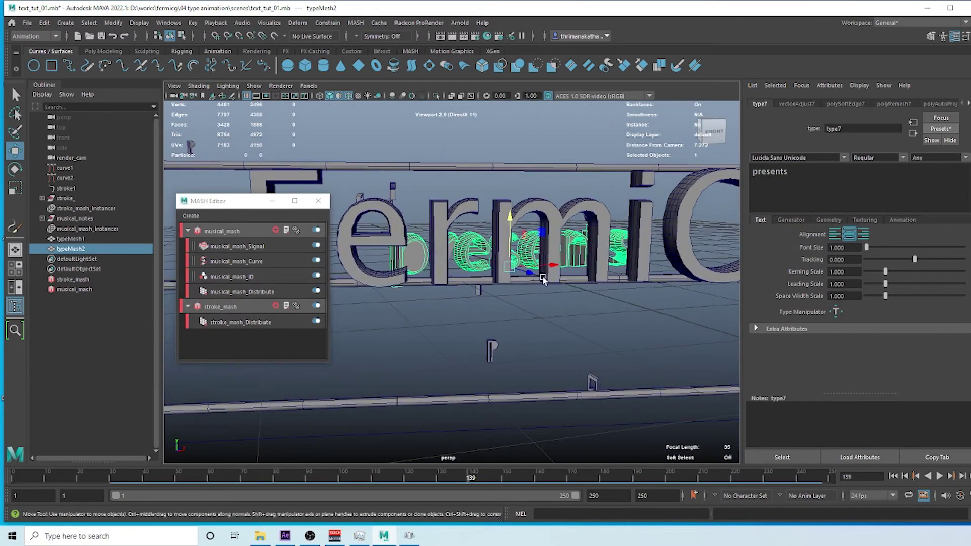
{"action": "left_click", "coordinate": [832, 220]}
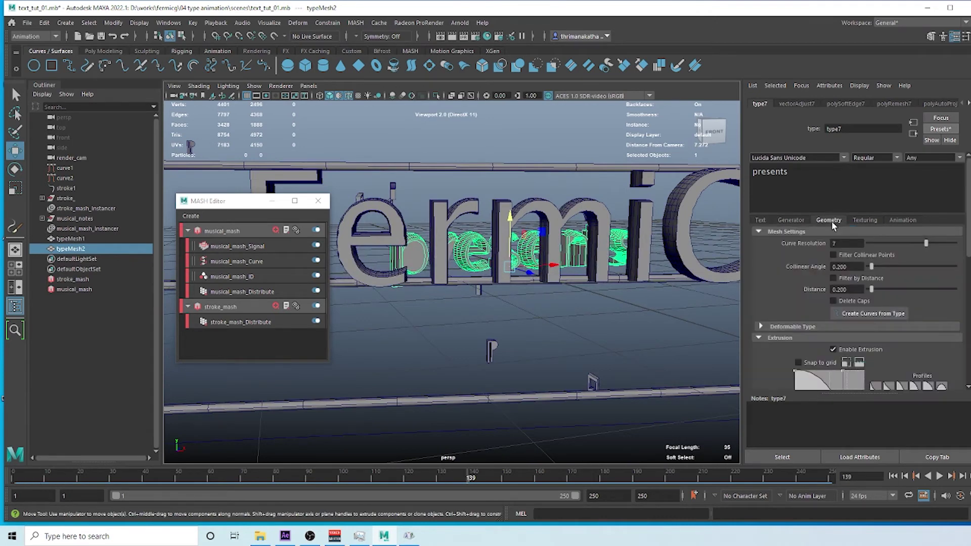
{"action": "scroll", "coordinate": [969, 251], "scroll_direction": "down", "scroll_amount": 5}
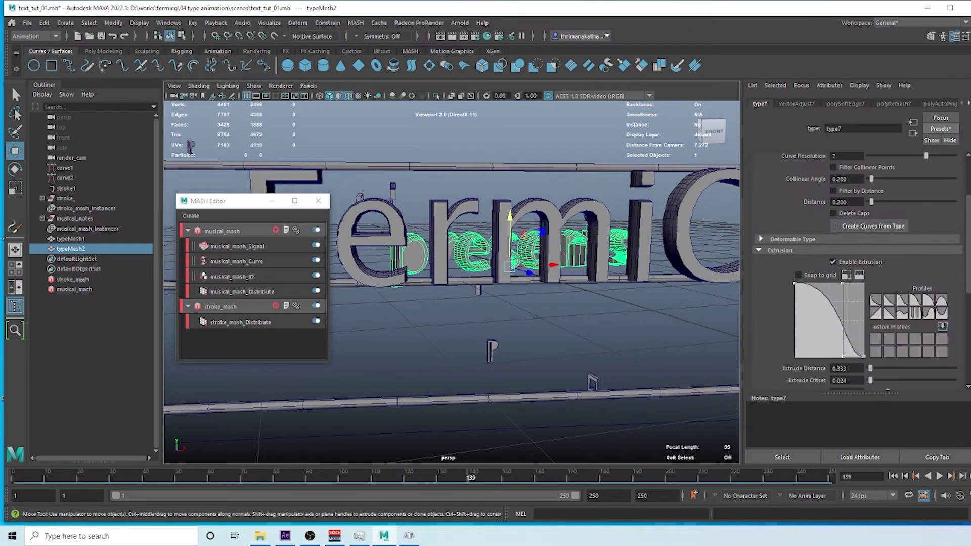
{"action": "left_click_drag", "start_coordinate": [872, 304], "coordinate": [871, 303]}
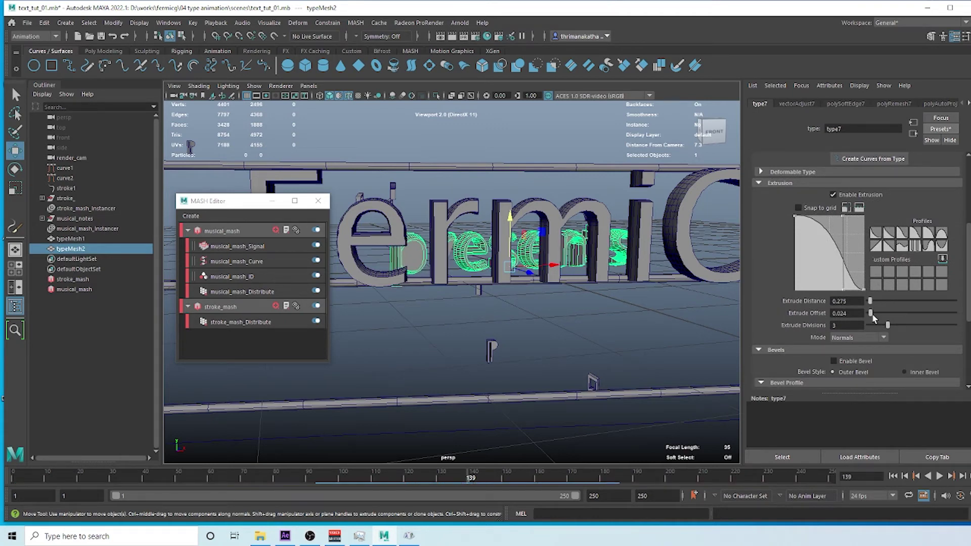
Fine-tune the "presents" text's Extrude Offset, settling on 0.012
{"action": "left_click_drag", "start_coordinate": [871, 313], "coordinate": [870, 318]}
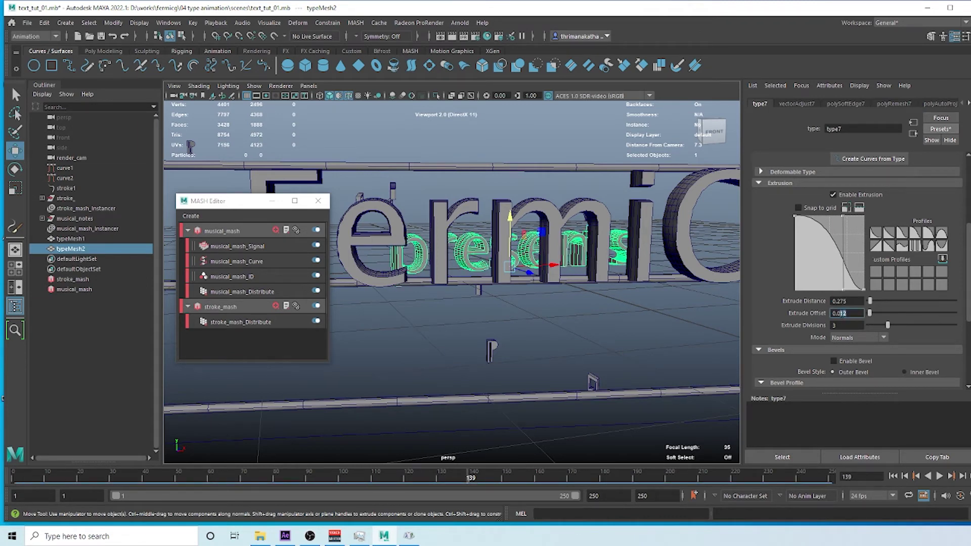
{"action": "key", "text": "Return"}
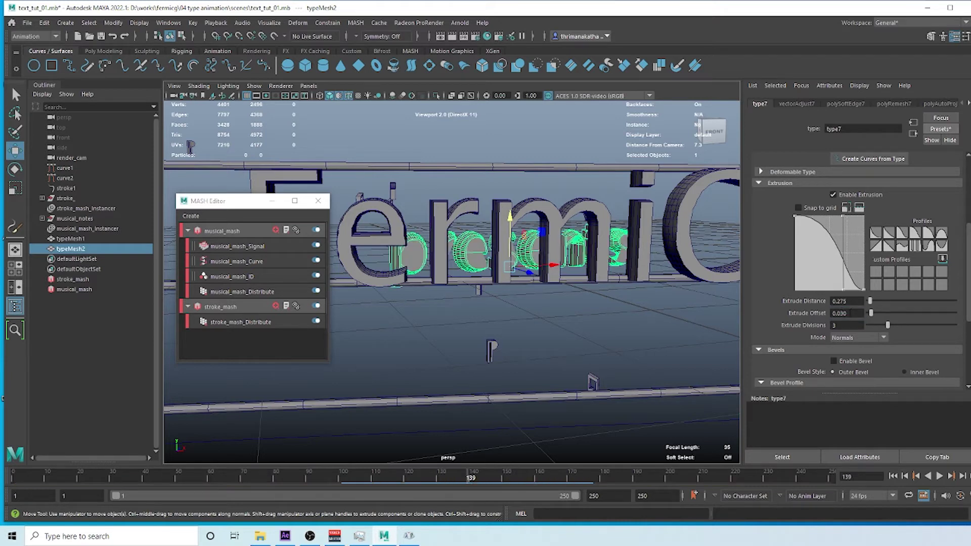
{"action": "left_click", "coordinate": [847, 313]}
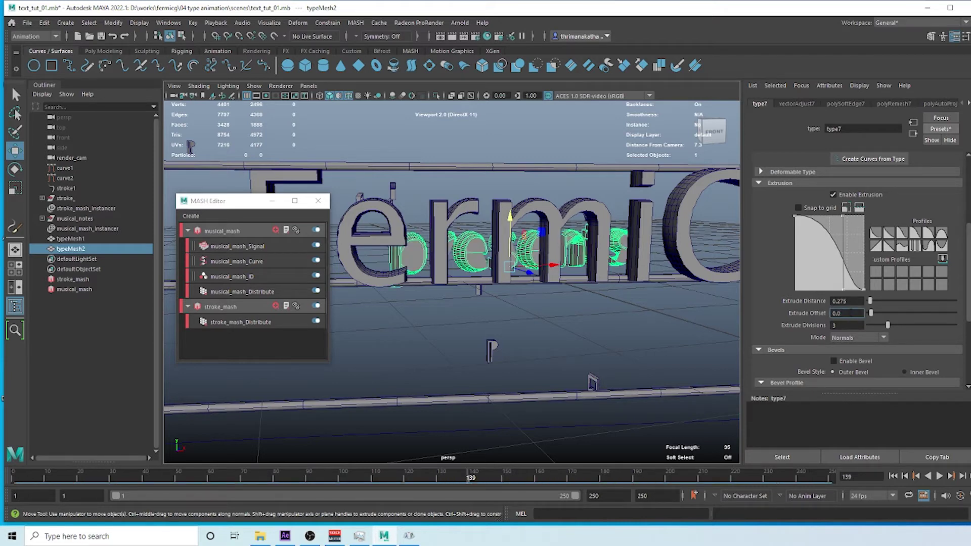
{"action": "type", "text": "0.02"}
{"action": "key", "text": "Return"}
{"action": "left_click", "coordinate": [848, 313]}
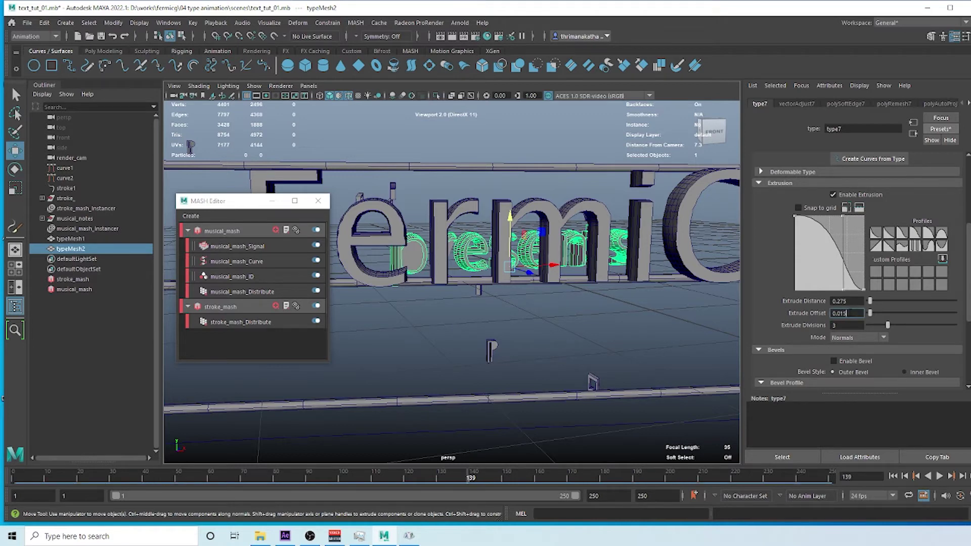
{"action": "key", "text": "Return"}
{"action": "left_click", "coordinate": [847, 313]}
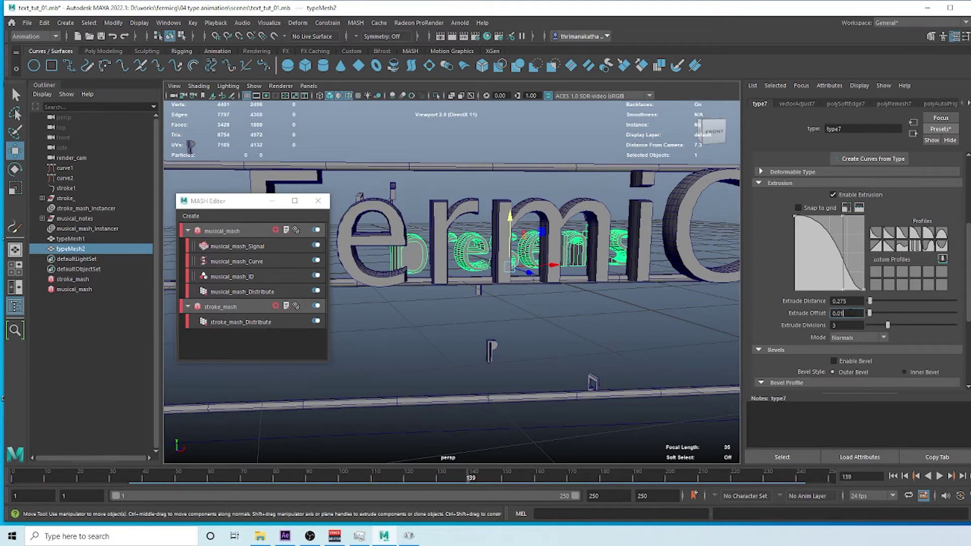
{"action": "type", "text": "2"}
{"action": "key", "text": "Return"}
Rename the FermiCG type mesh to main_text and the "presents" type mesh to sub_text
{"action": "left_click_drag", "start_coordinate": [591, 299], "coordinate": [504, 271], "text": "alt"}
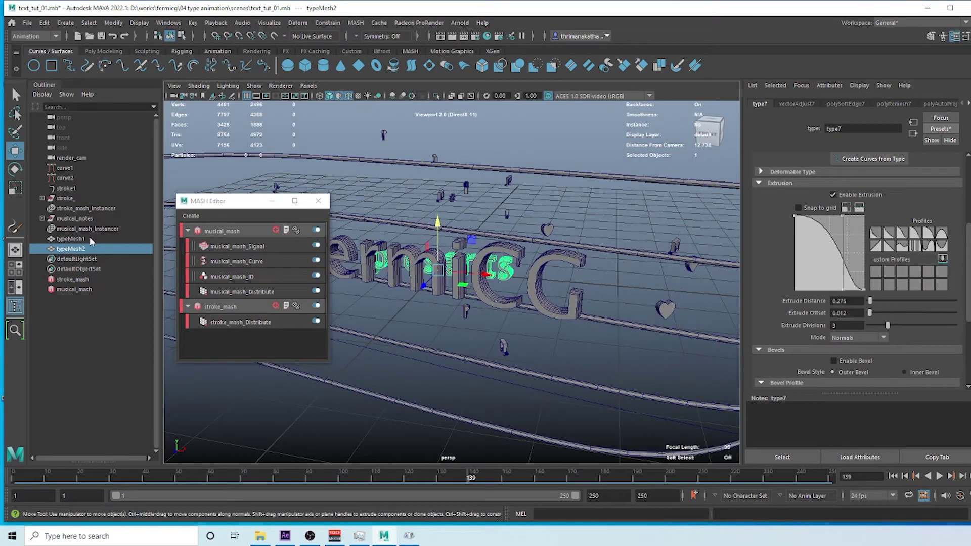
{"action": "double_click", "coordinate": [70, 238]}
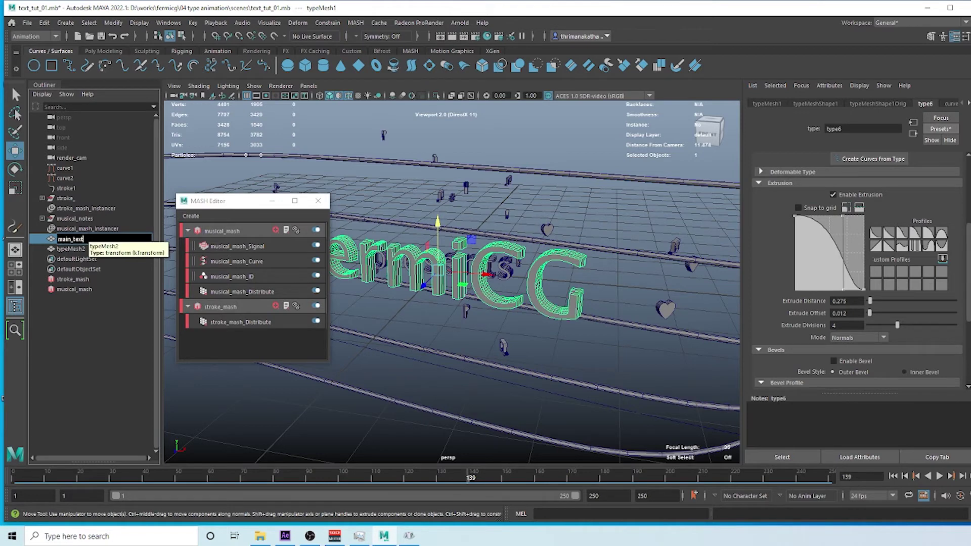
{"action": "key", "text": "Return"}
{"action": "double_click", "coordinate": [81, 250]}
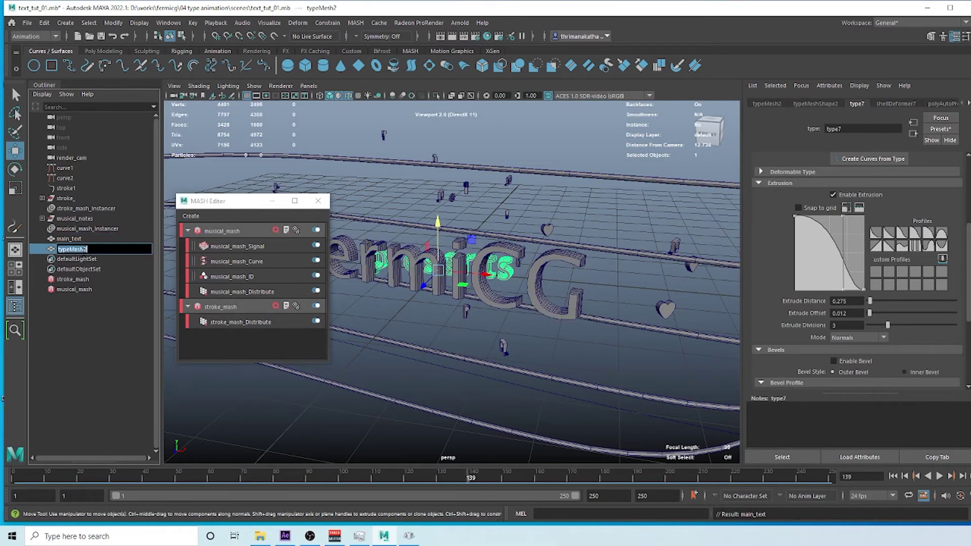
{"action": "type", "text": "su"}
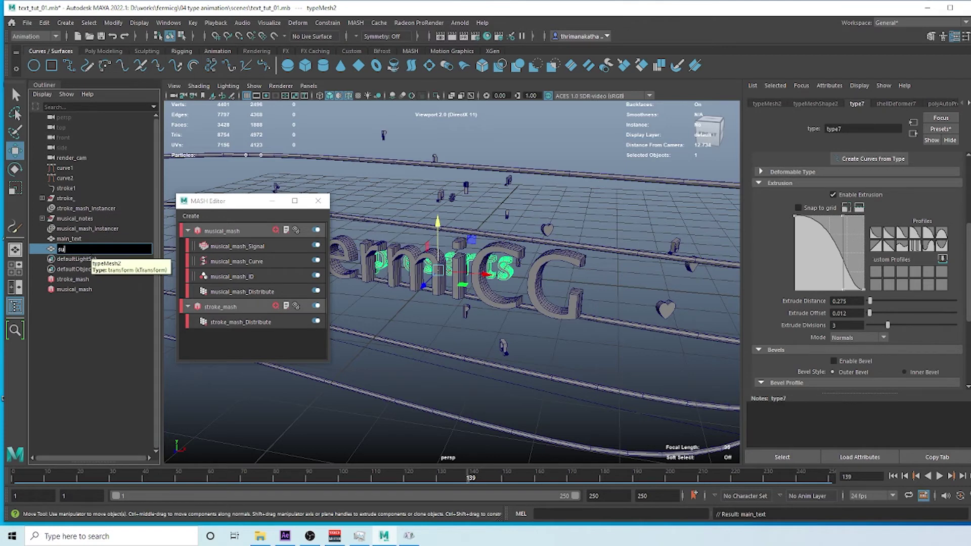
{"action": "type", "text": "b_text"}
{"action": "key", "text": "Return"}
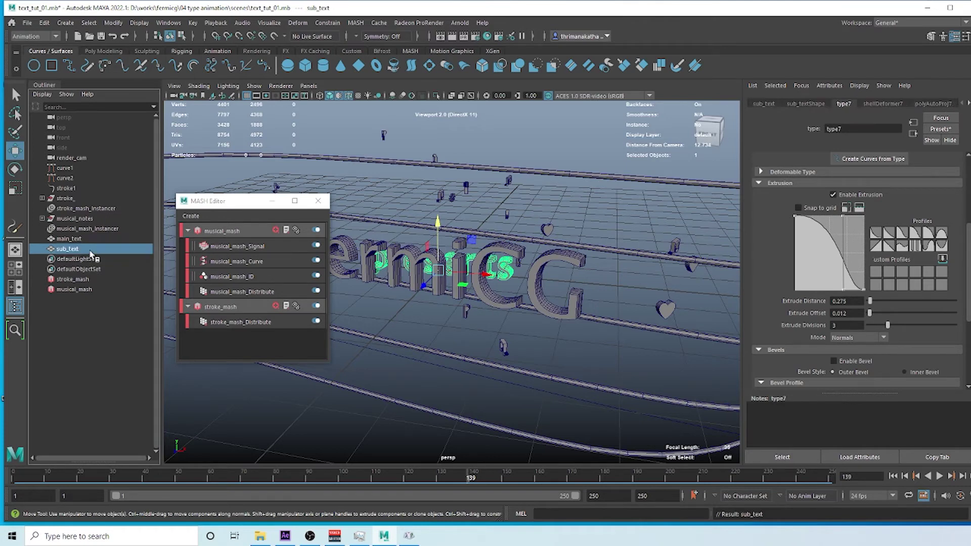
Group main_text and sub_text as change_text_here and place the group directly below render_cam in the Outliner
{"action": "left_click", "coordinate": [72, 242], "text": "ctrl"}
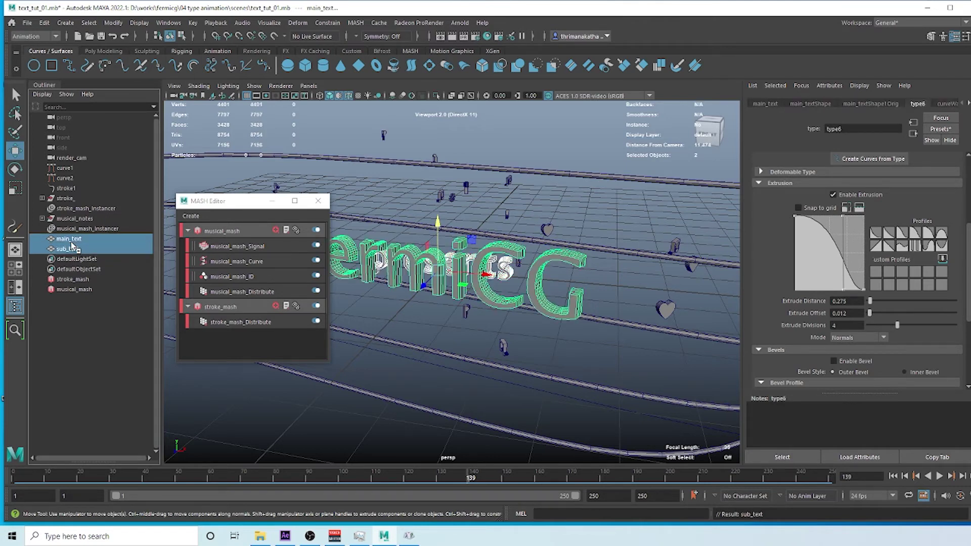
{"action": "key", "text": "ctrl+g"}
{"action": "double_click", "coordinate": [71, 239]}
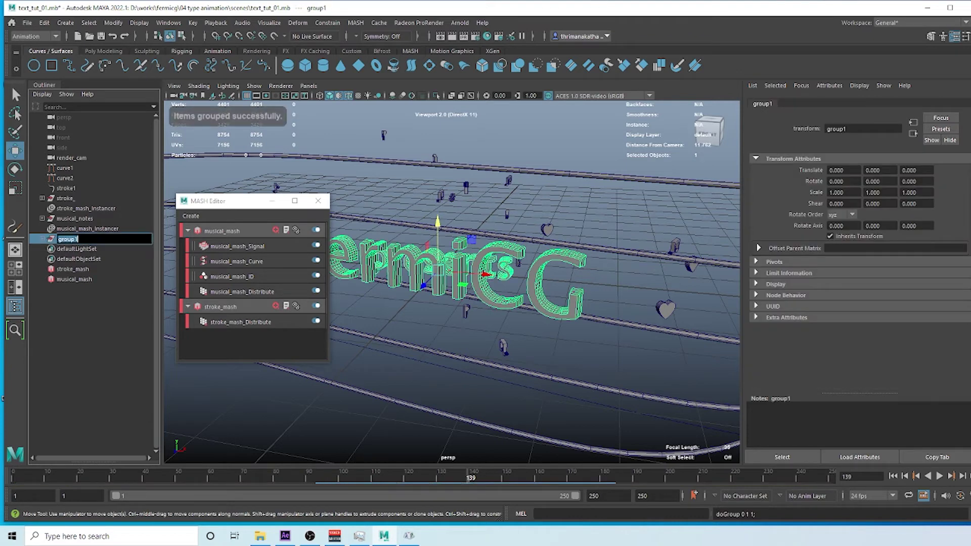
{"action": "type", "text": "change_text"}
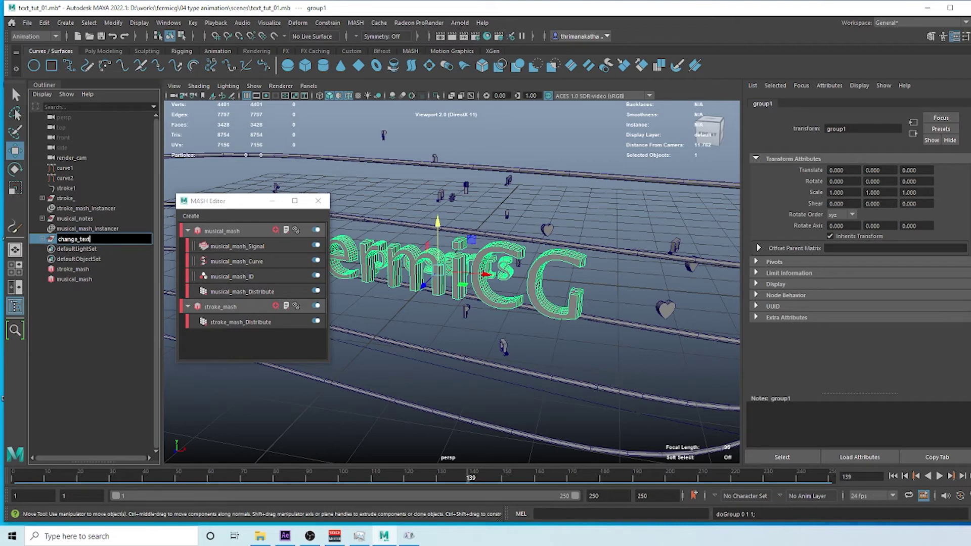
{"action": "type", "text": "_here"}
{"action": "key", "text": "Return"}
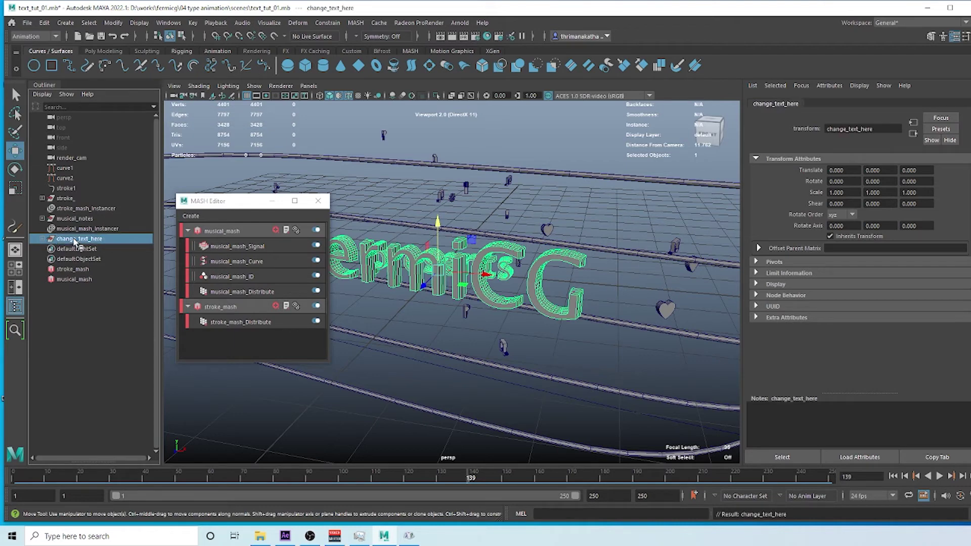
{"action": "left_click_drag", "start_coordinate": [75, 243], "coordinate": [70, 178]}
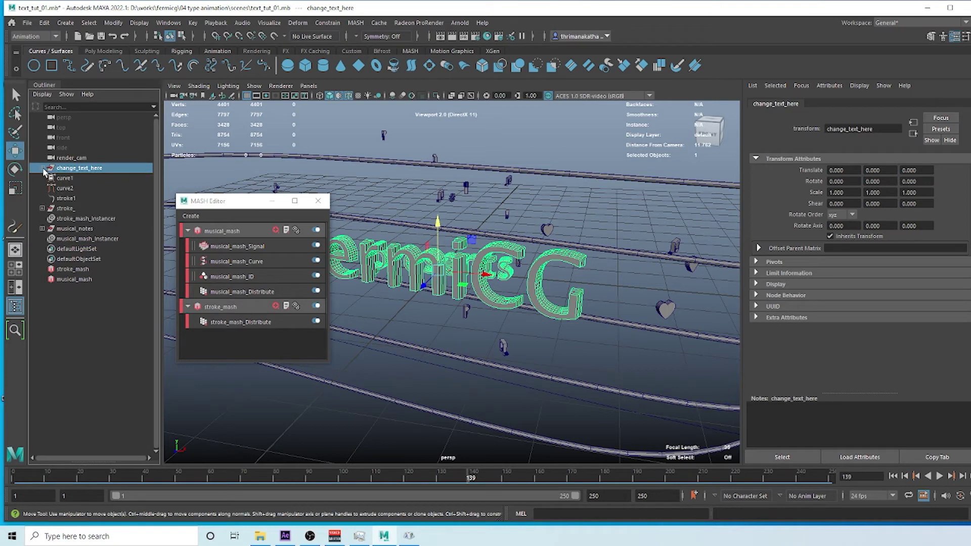
Apply a Curve Warp deformer to sub_text using curve2, and close the MASH Editor
{"action": "left_click", "coordinate": [44, 169]}
{"action": "left_click", "coordinate": [76, 180]}
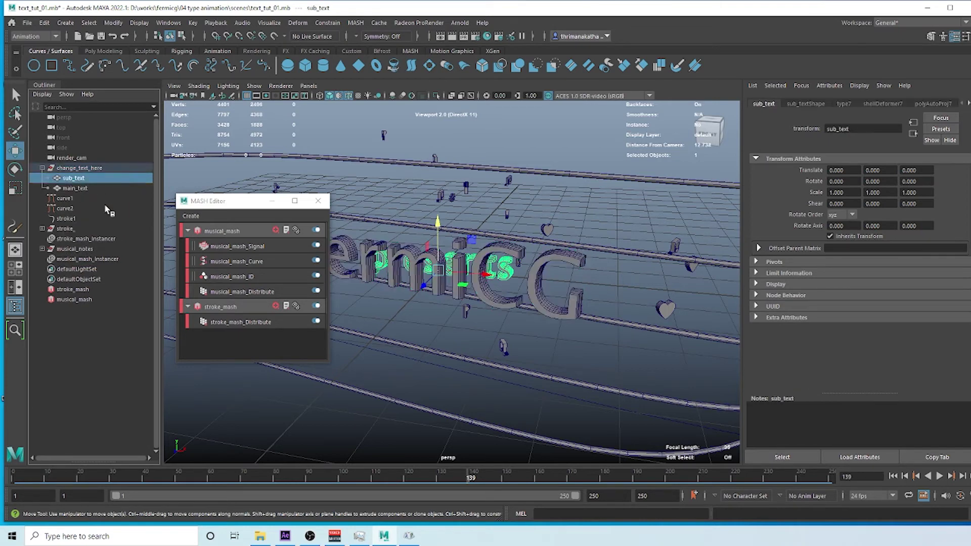
{"action": "left_click", "coordinate": [72, 208], "text": "ctrl"}
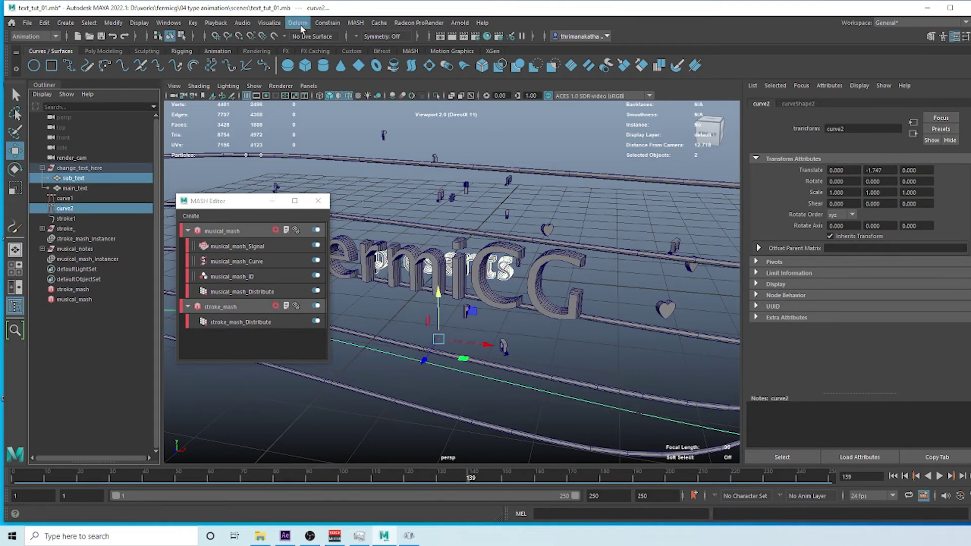
{"action": "left_click", "coordinate": [300, 24]}
{"action": "left_click", "coordinate": [329, 77]}
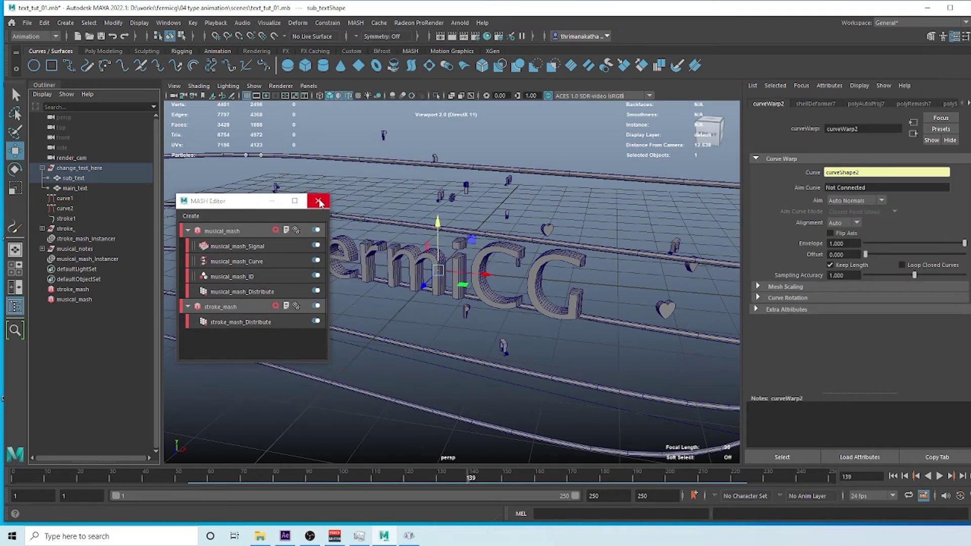
{"action": "left_click", "coordinate": [318, 201]}
Move the "presents" text along its curve to beneath FermiCG with a Curve Warp Offset of about 0.433
{"action": "scroll", "coordinate": [358, 299], "scroll_direction": "down", "scroll_amount": 5}
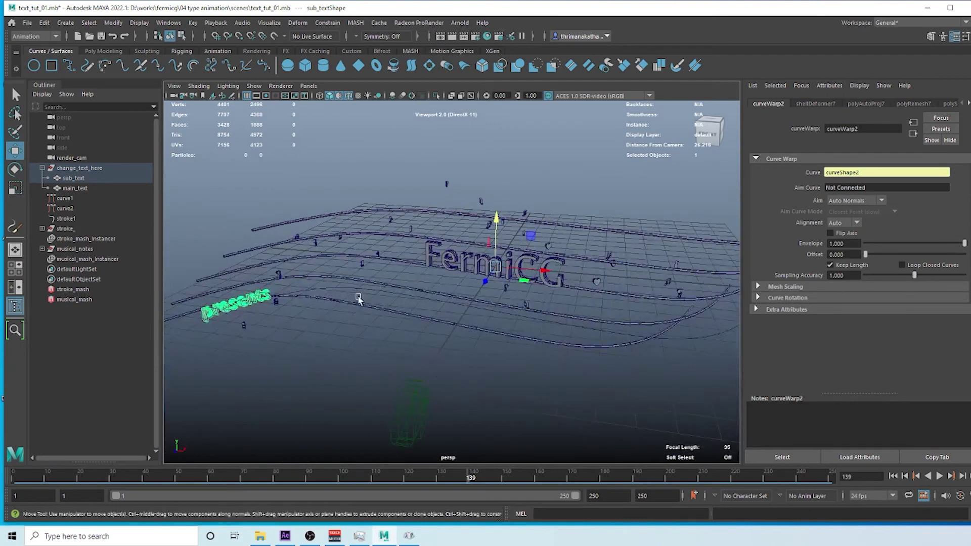
{"action": "scroll", "coordinate": [288, 297], "scroll_direction": "up", "scroll_amount": 2}
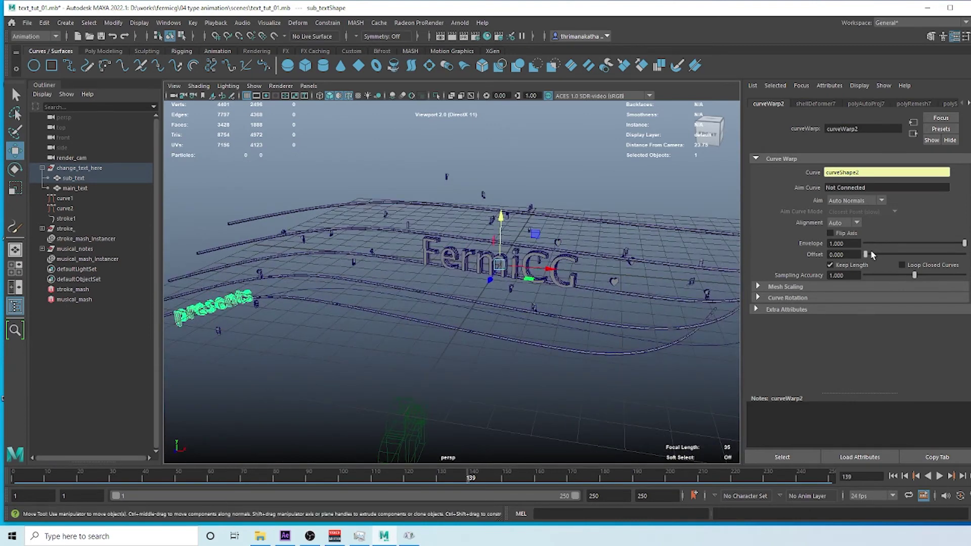
{"action": "left_click_drag", "start_coordinate": [872, 256], "coordinate": [909, 254]}
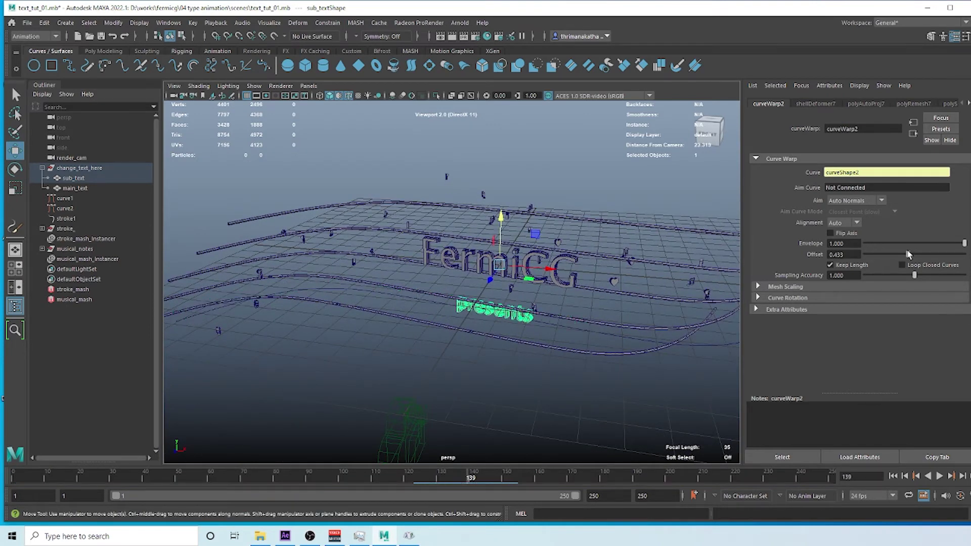
{"action": "left_click_drag", "start_coordinate": [445, 212], "coordinate": [505, 465], "text": "alt"}
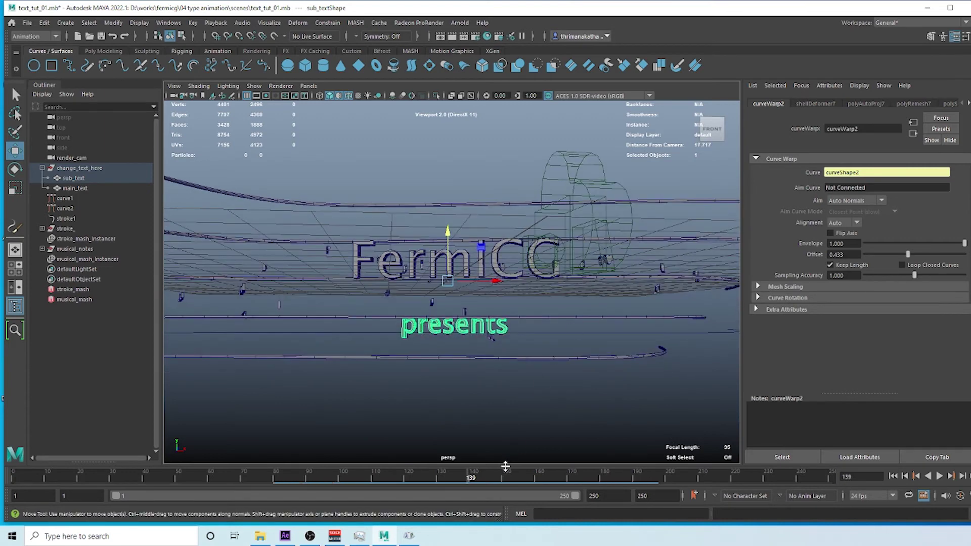
Set a keyframe on the "presents" Curve Warp Offset at frame 150
{"action": "left_click", "coordinate": [440, 475]}
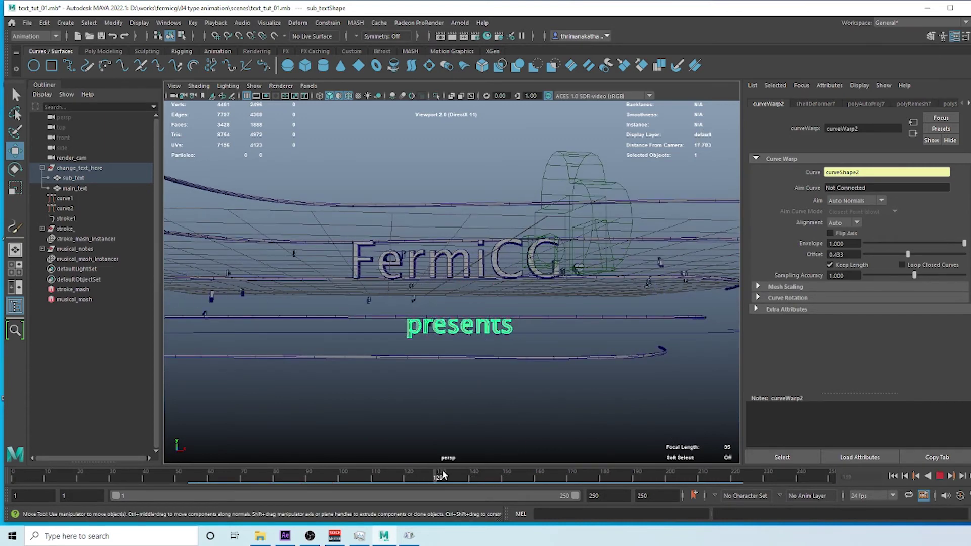
{"action": "left_click_drag", "start_coordinate": [443, 476], "coordinate": [506, 476]}
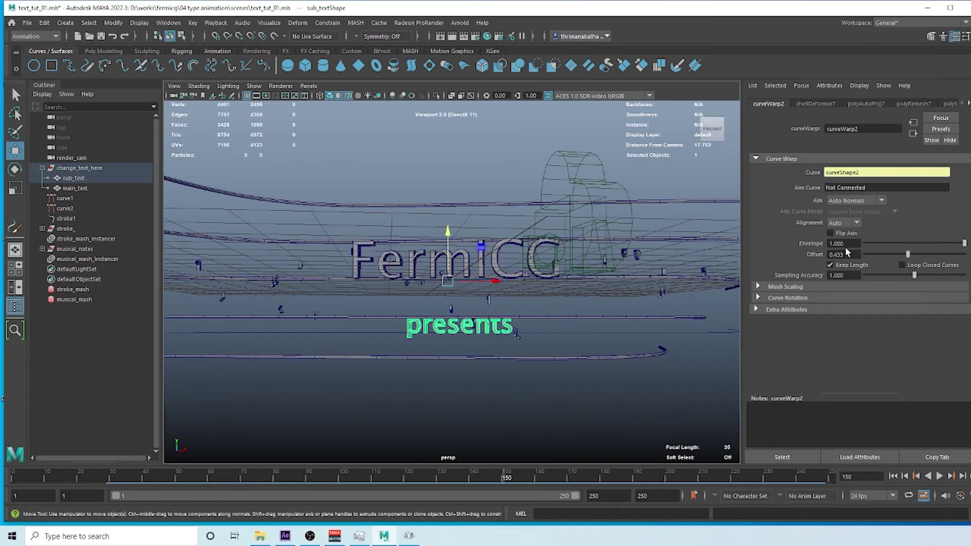
{"action": "right_click", "coordinate": [815, 255]}
{"action": "left_click", "coordinate": [841, 273]}
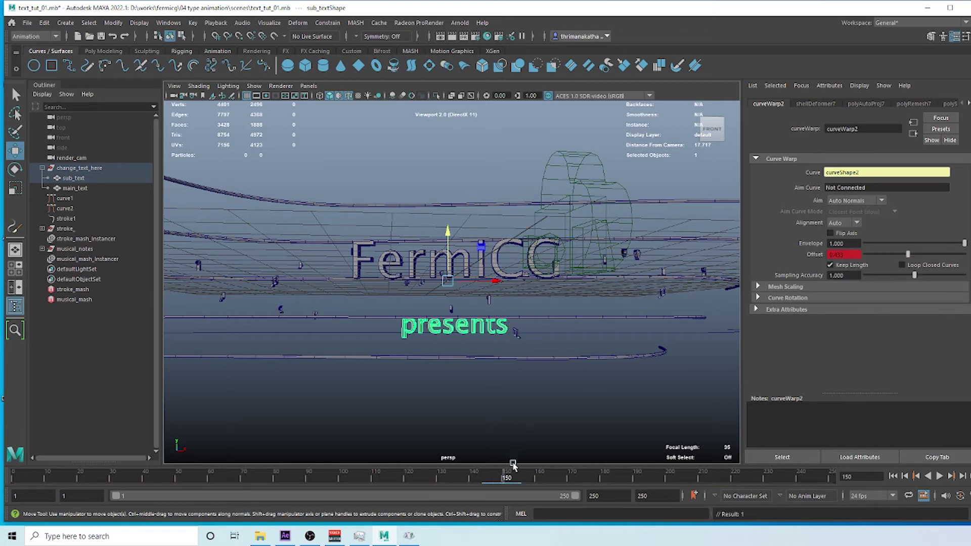
Key the "presents" Curve Warp Offset at 0 on frame 68 and play back the text's slide-in
{"action": "left_click_drag", "start_coordinate": [507, 479], "coordinate": [237, 478]}
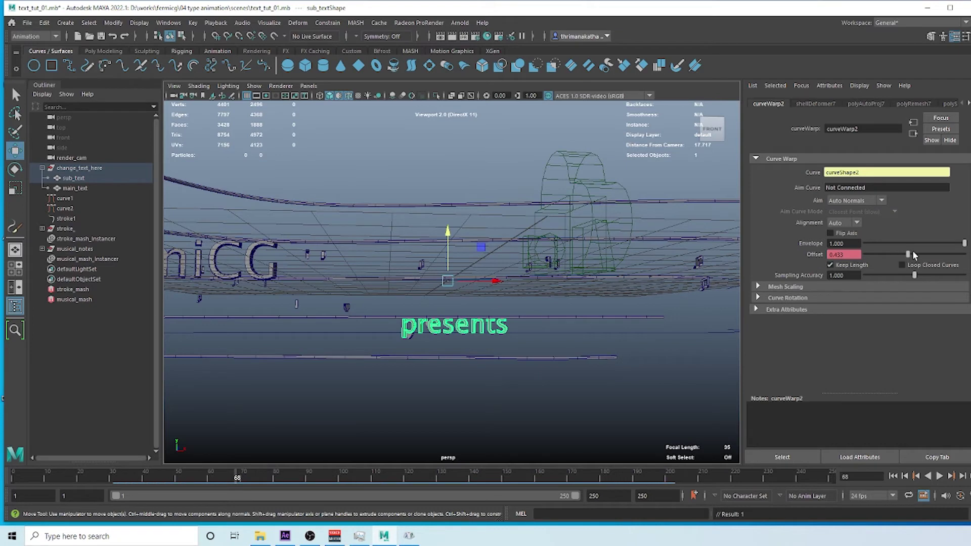
{"action": "left_click_drag", "start_coordinate": [894, 257], "coordinate": [864, 255]}
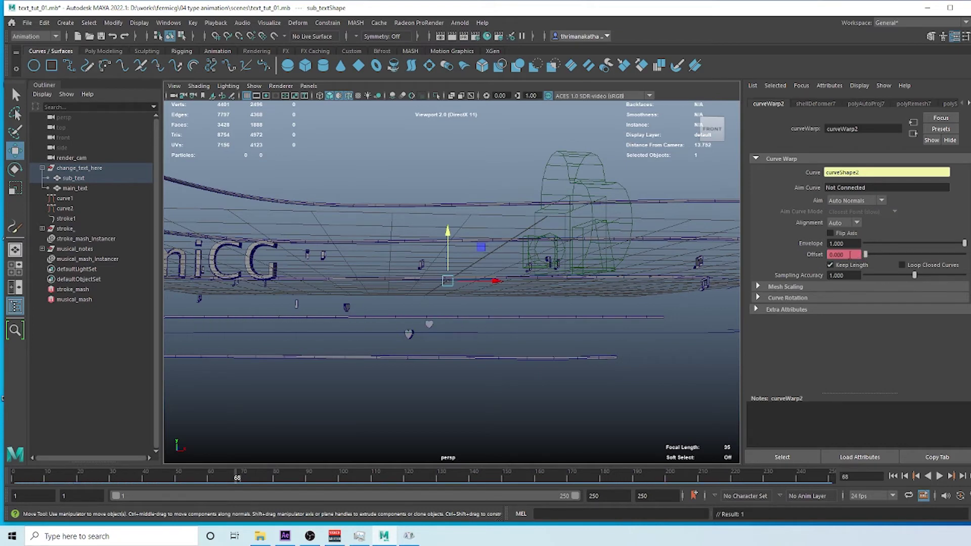
{"action": "right_click", "coordinate": [812, 256]}
{"action": "left_click", "coordinate": [840, 267]}
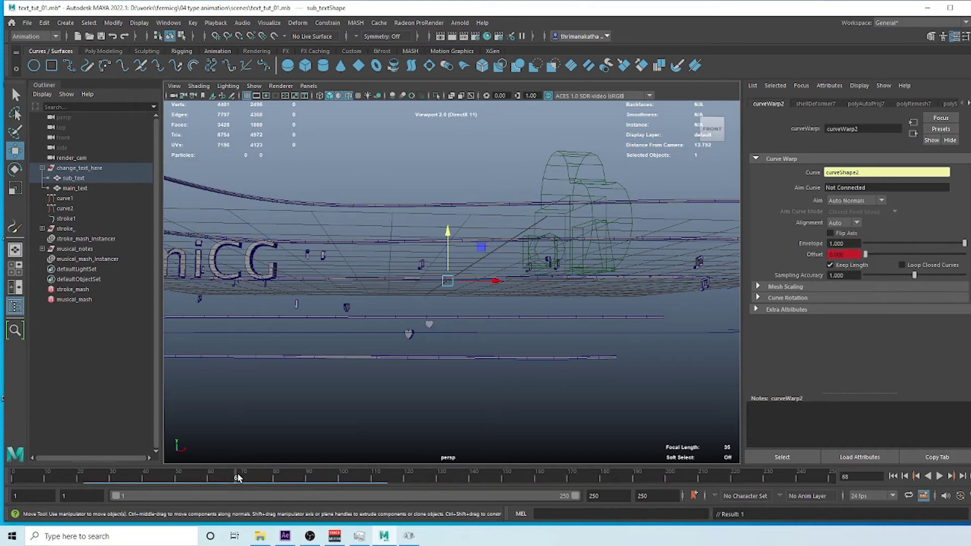
{"action": "key", "text": "alt+v"}
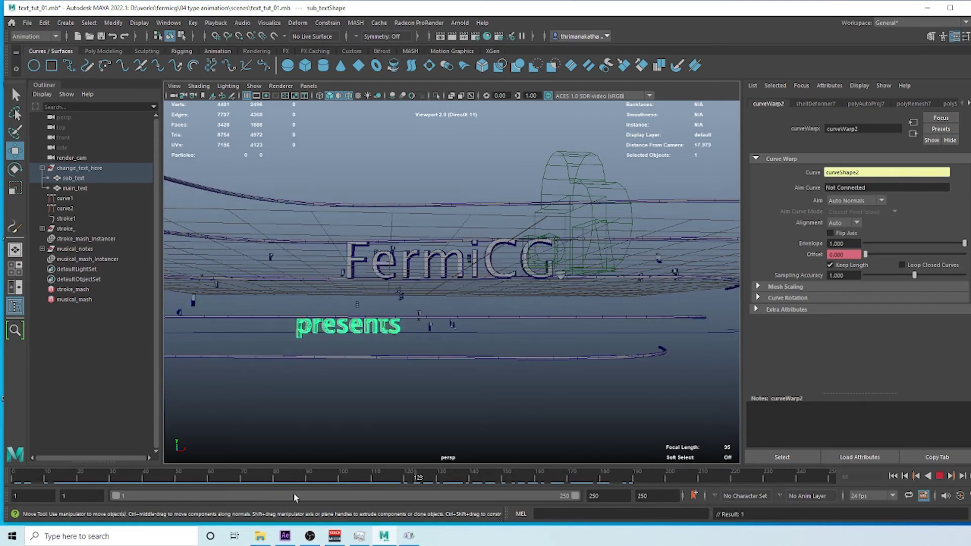
{"action": "key", "text": "alt+v"}
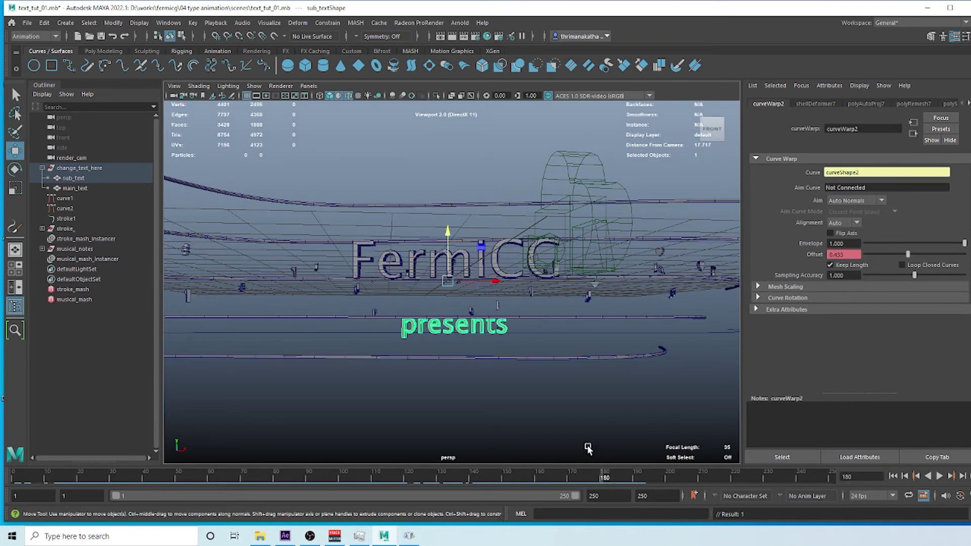
Look through render_cam in the viewport and save the scene
{"action": "left_click", "coordinate": [309, 86]}
{"action": "mouse_move", "coordinate": [329, 97]}
{"action": "left_click", "coordinate": [430, 104]}
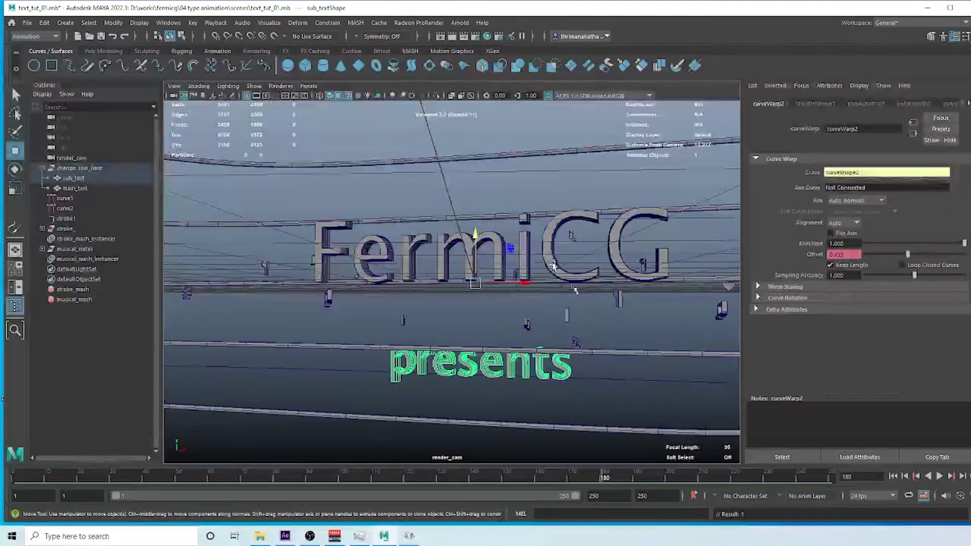
{"action": "key", "text": "ctrl+s"}
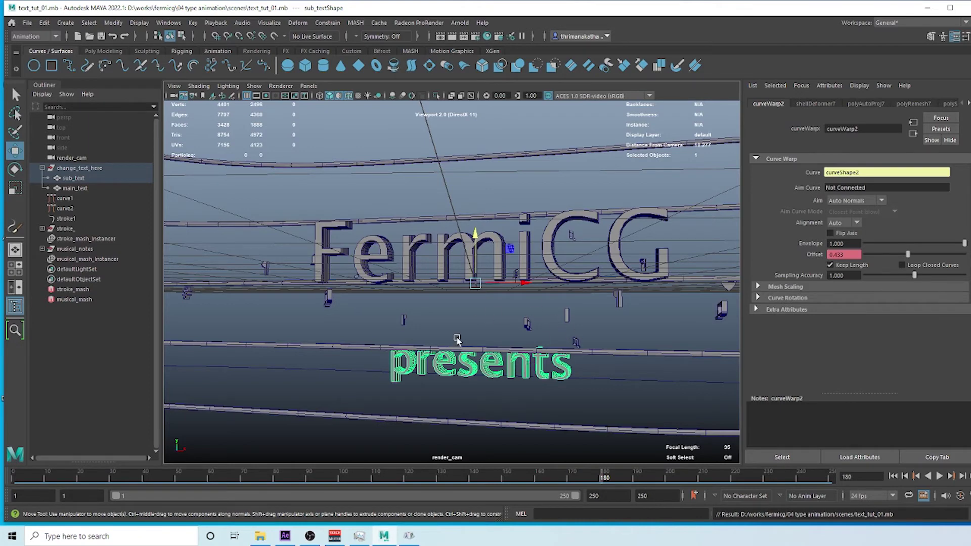
Add a Random node to the musical_mash network with Position X 0, Position Y 1.170 and Position Z 0.213
{"action": "left_click", "coordinate": [341, 392]}
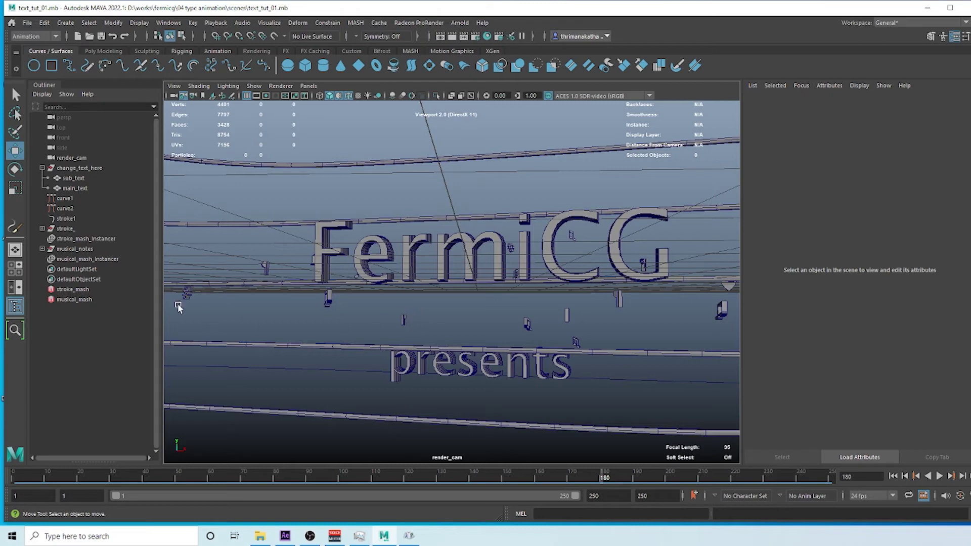
{"action": "left_click", "coordinate": [97, 259]}
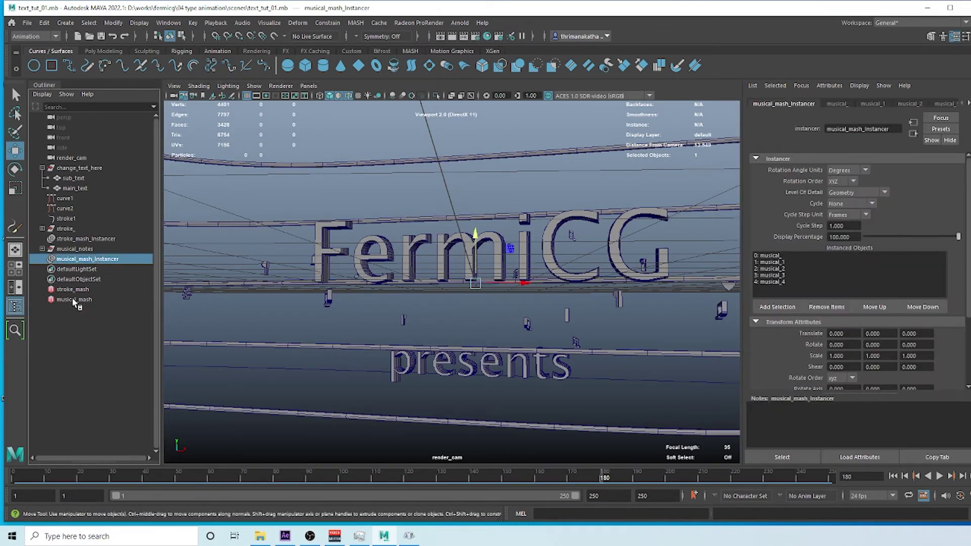
{"action": "left_click", "coordinate": [355, 22]}
{"action": "left_click", "coordinate": [372, 53]}
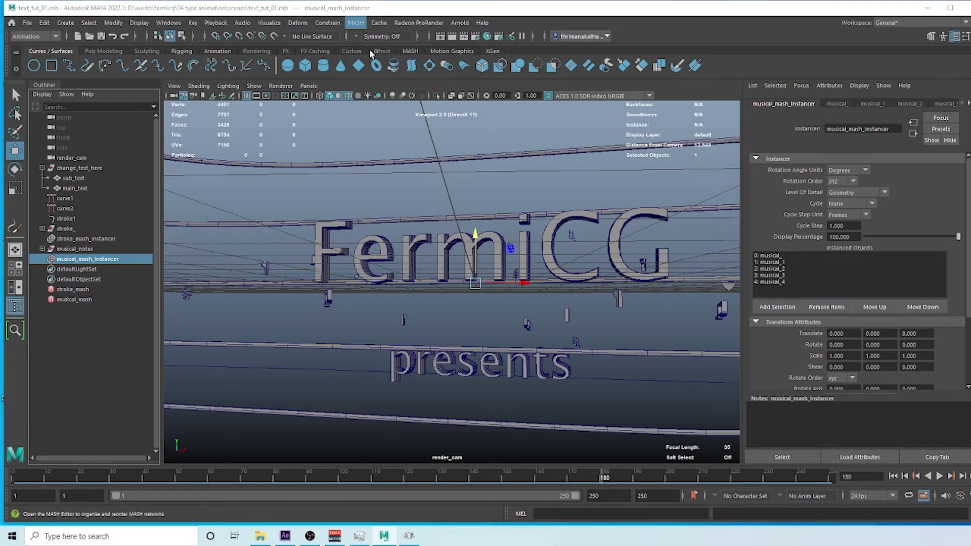
{"action": "left_click", "coordinate": [232, 231]}
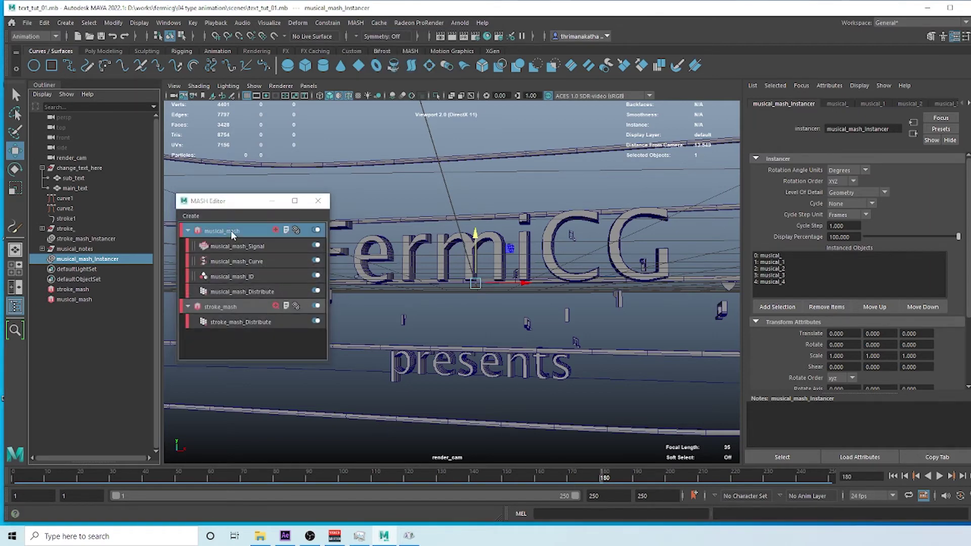
{"action": "left_click", "coordinate": [275, 231]}
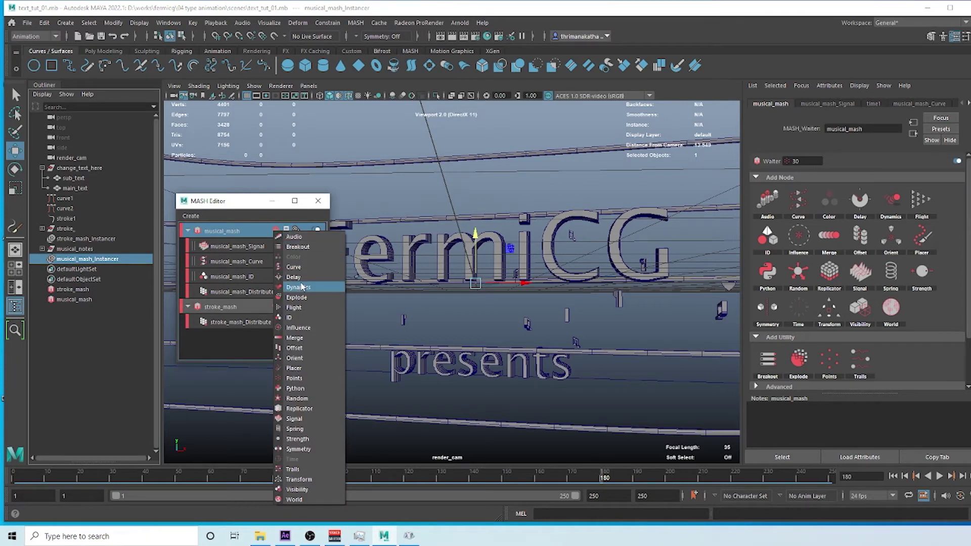
{"action": "left_click", "coordinate": [297, 399]}
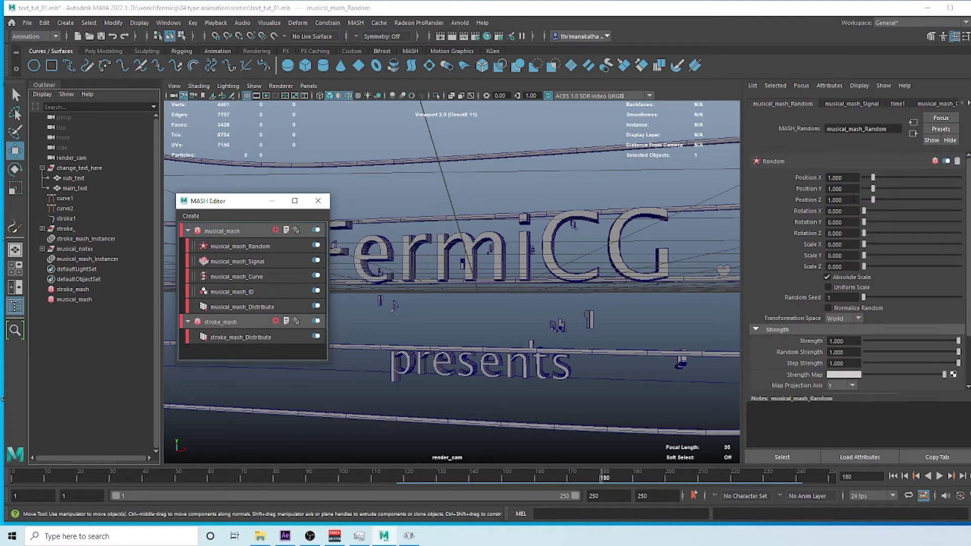
{"action": "left_click_drag", "start_coordinate": [874, 179], "coordinate": [865, 201]}
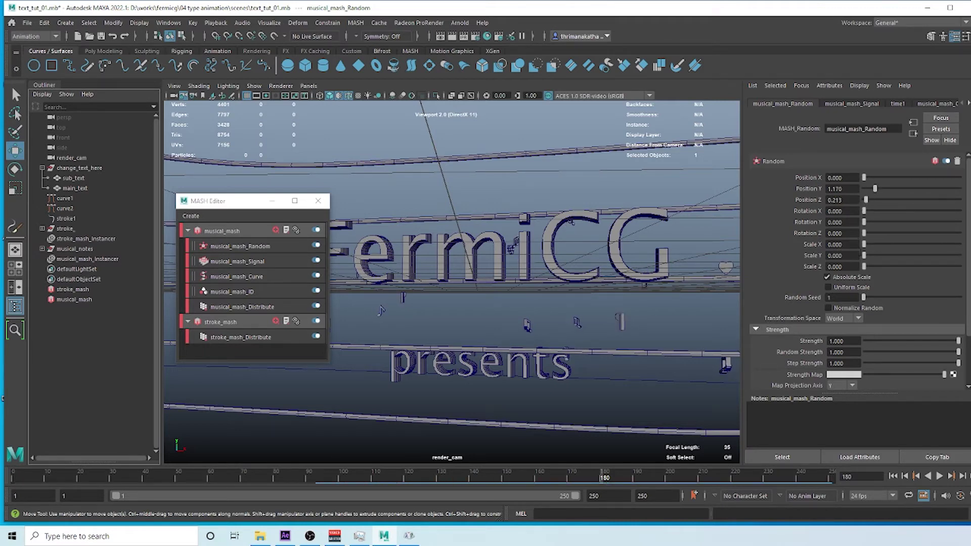
Randomize the musical notes' size with Uniform Scale on, Absolute Scale off and Scale X at 3.191, and play back the animation
{"action": "left_click", "coordinate": [830, 287]}
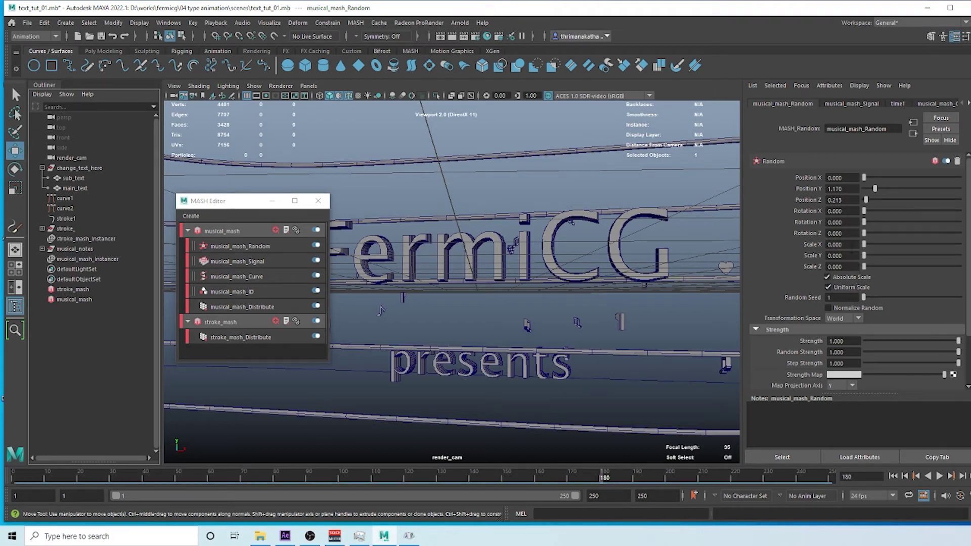
{"action": "left_click", "coordinate": [831, 277]}
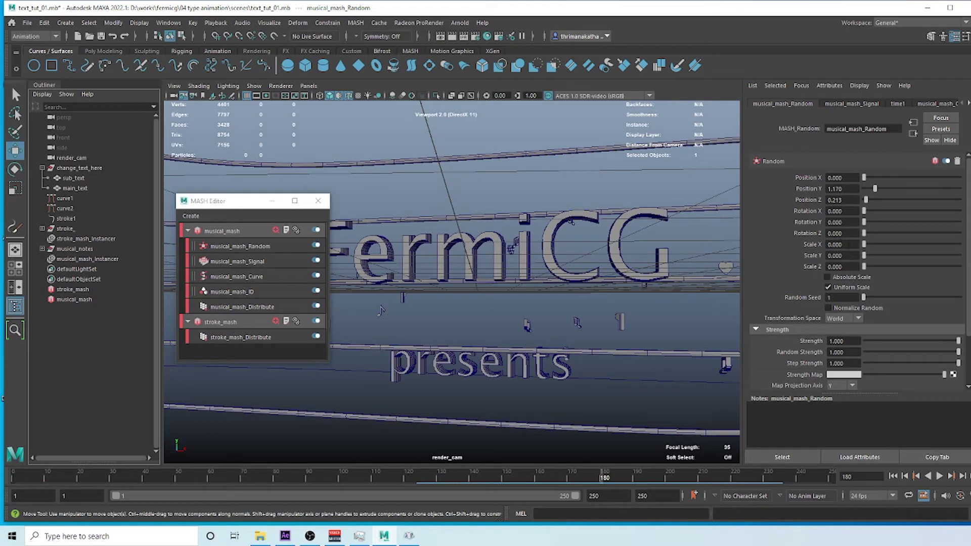
{"action": "left_click", "coordinate": [852, 244]}
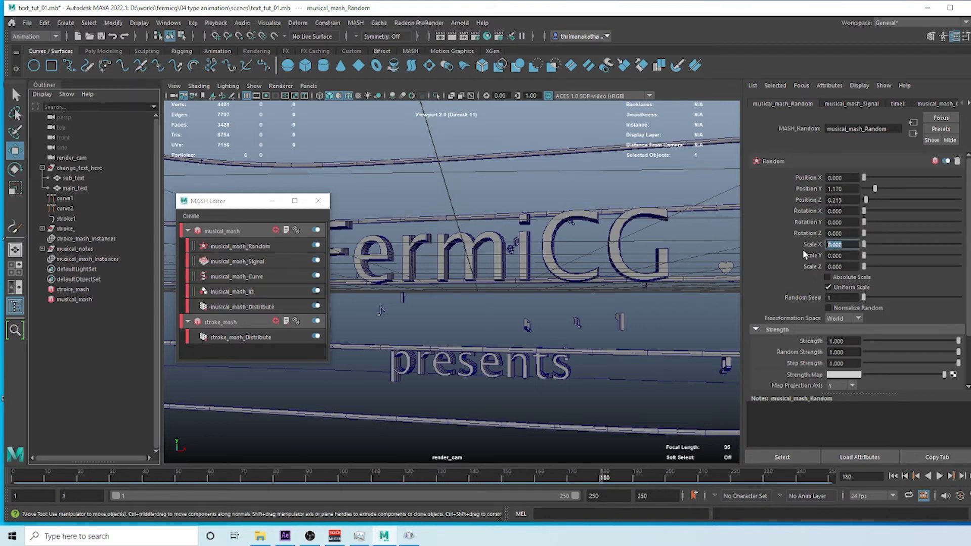
{"action": "type", "text": "0.1"}
{"action": "key", "text": "Return"}
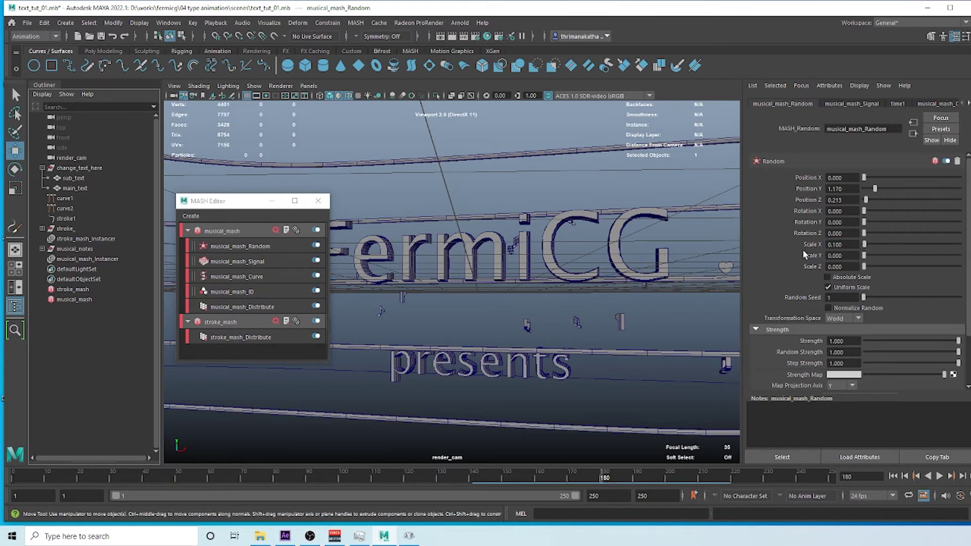
{"action": "left_click_drag", "start_coordinate": [864, 244], "coordinate": [894, 246]}
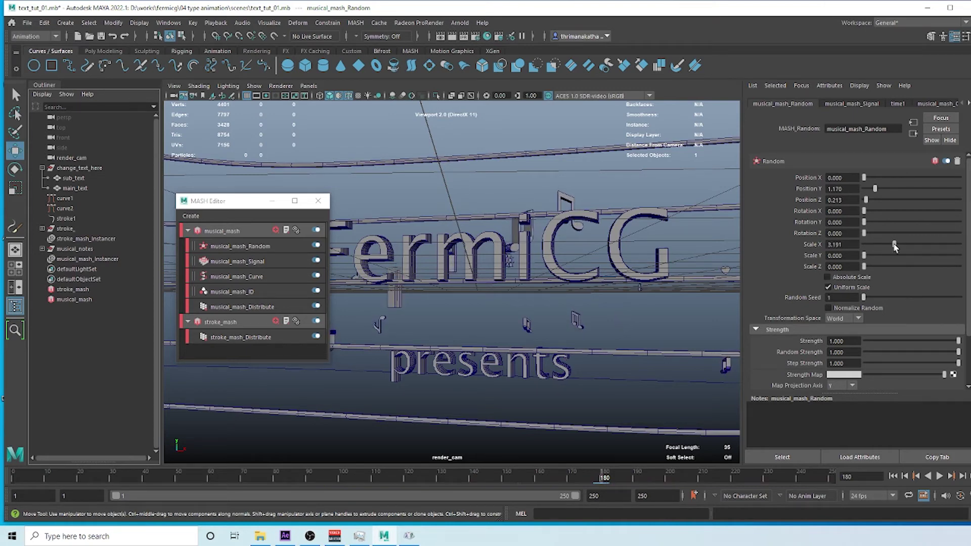
{"action": "left_click", "coordinate": [893, 477]}
{"action": "left_click", "coordinate": [939, 476]}
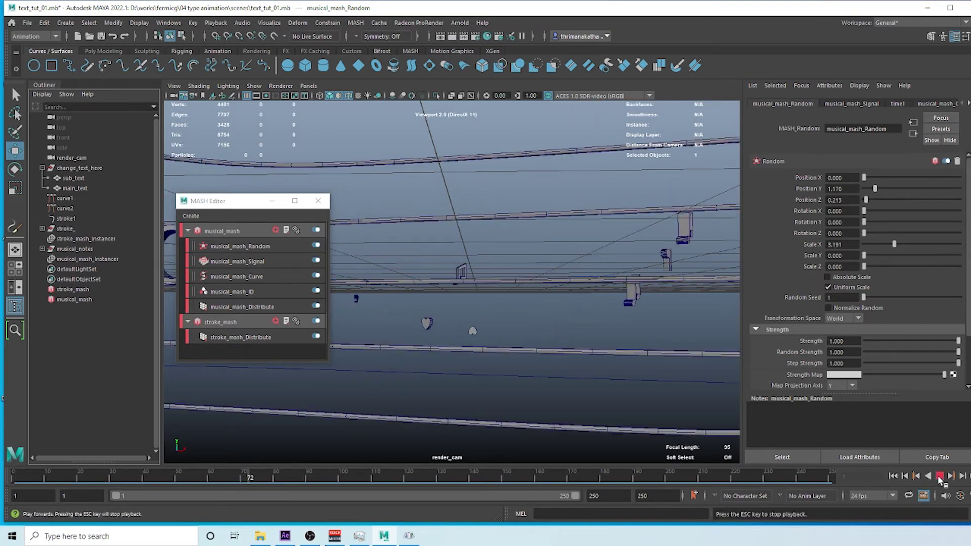
{"action": "left_click", "coordinate": [939, 477]}
Set the Random node's Rotation Y to about 115.851 and play the animation from the start to check the notes
{"action": "left_click_drag", "start_coordinate": [869, 222], "coordinate": [924, 222]}
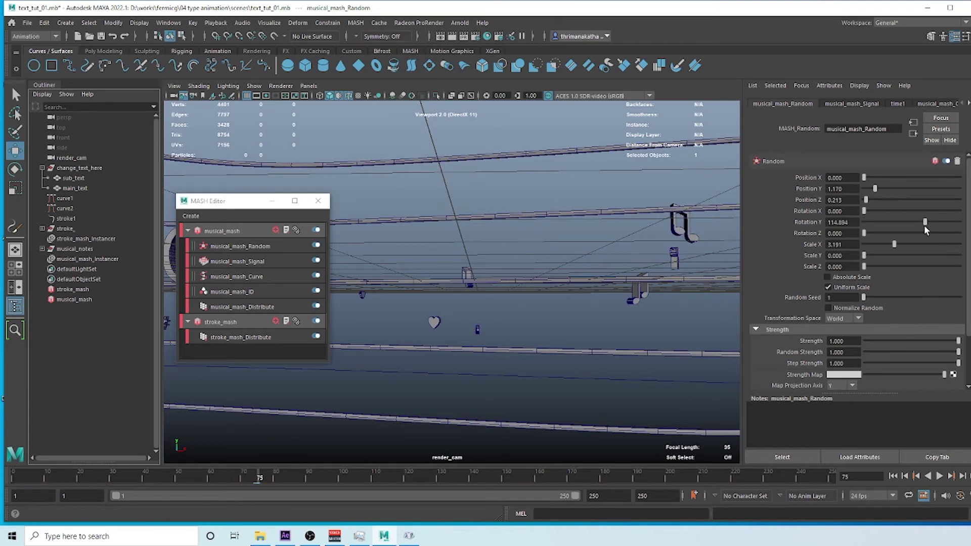
{"action": "left_click", "coordinate": [893, 476]}
{"action": "left_click", "coordinate": [939, 476]}
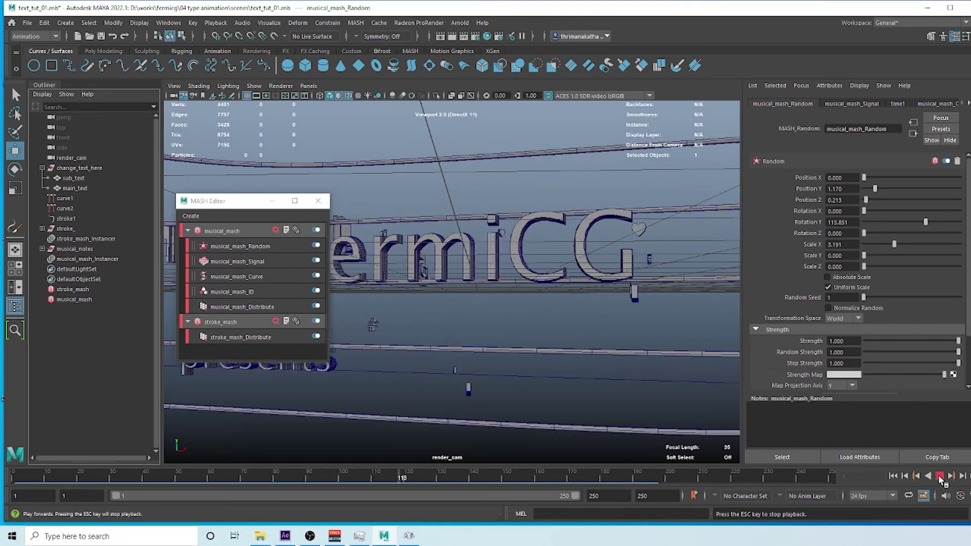
{"action": "left_click", "coordinate": [940, 477]}
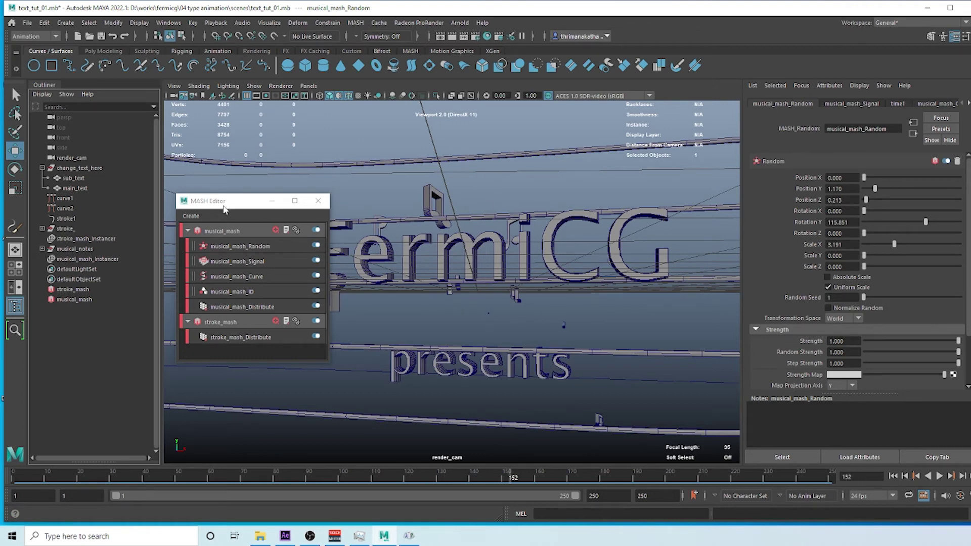
Close the MASH Editor and save the scene
{"action": "left_click_drag", "start_coordinate": [225, 210], "coordinate": [218, 190]}
{"action": "left_click", "coordinate": [312, 182]}
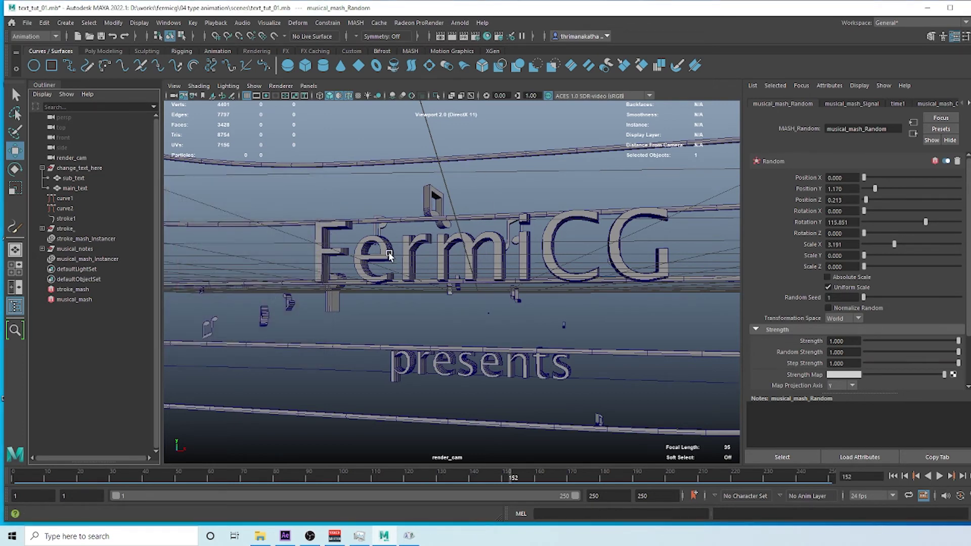
{"action": "key", "text": "ctrl+s"}
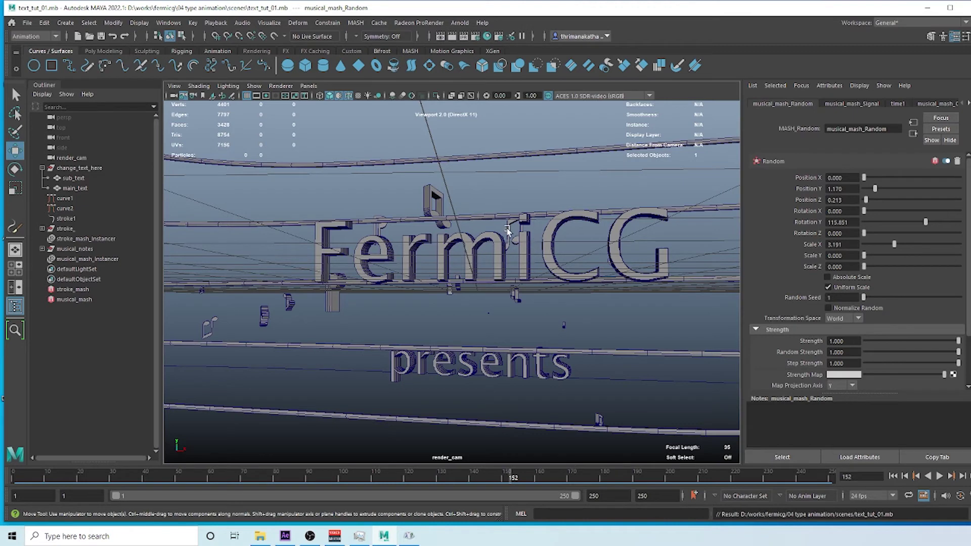
{"action": "left_click", "coordinate": [524, 267]}
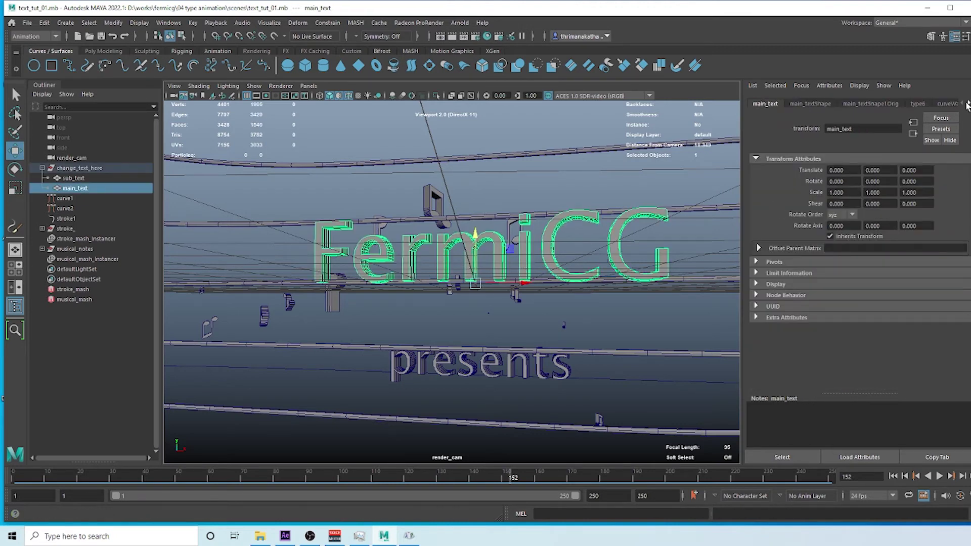
{"action": "left_click", "coordinate": [632, 353]}
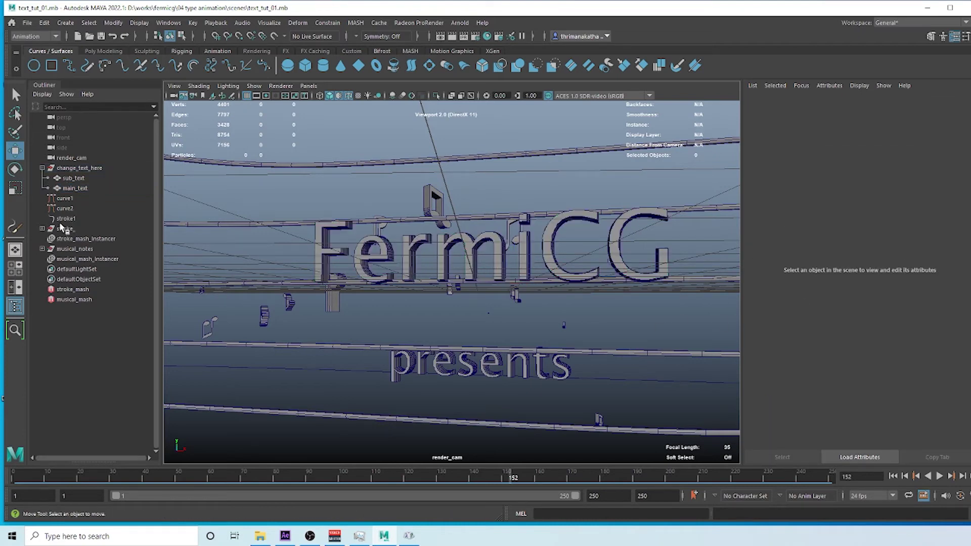
Group curve1, curve2, stroke1, stroke_ and musical_notes together in the Outliner
{"action": "left_click", "coordinate": [43, 168]}
{"action": "left_click_drag", "start_coordinate": [61, 178], "coordinate": [70, 209]}
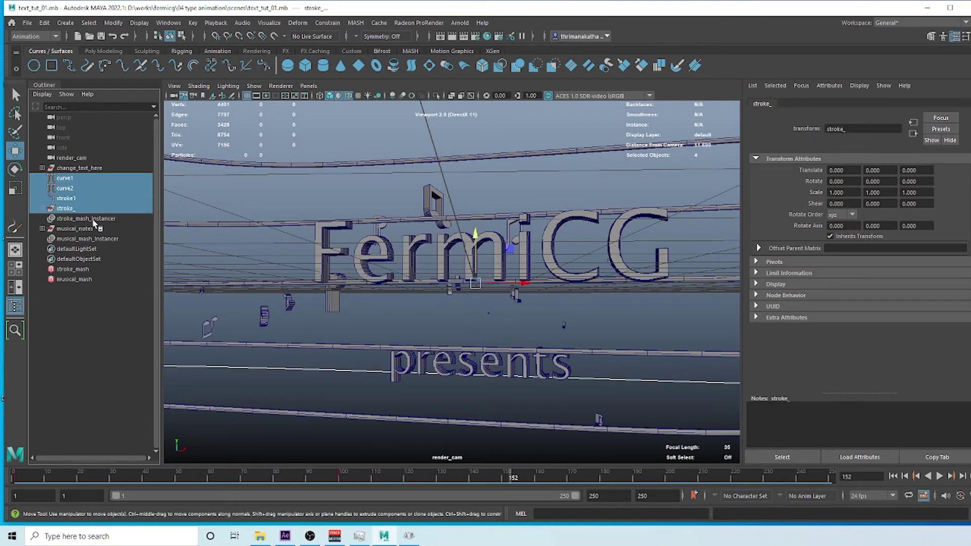
{"action": "middle_click_drag", "start_coordinate": [93, 219], "coordinate": [105, 218]}
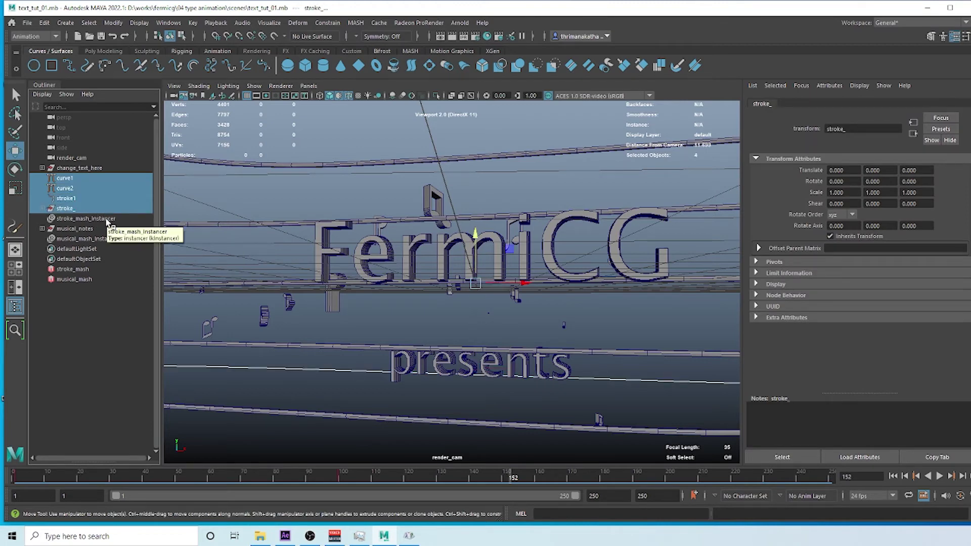
{"action": "left_click", "coordinate": [74, 230], "text": "ctrl"}
{"action": "key", "text": "ctrl+g"}
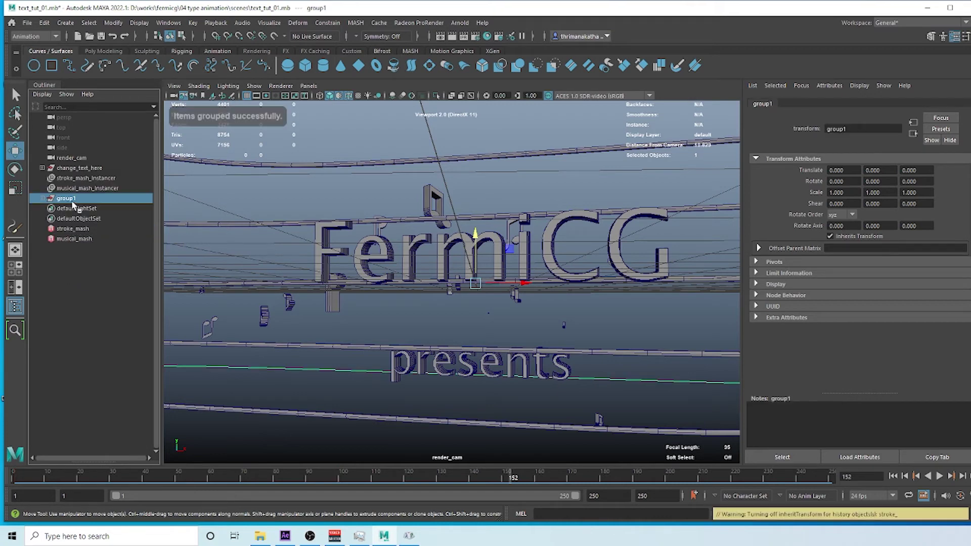
Rename the new group as setup and save the scene
{"action": "double_click", "coordinate": [71, 199]}
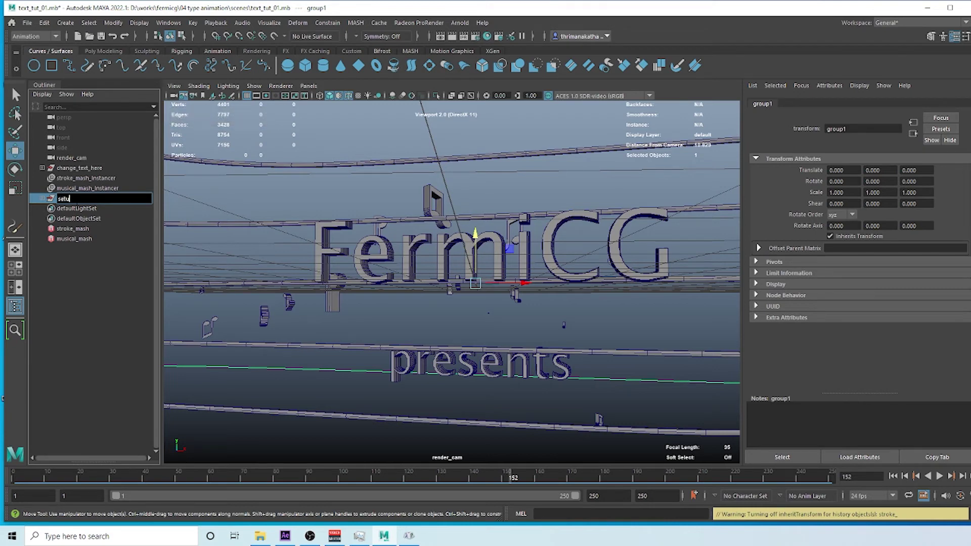
{"action": "type", "text": "setup"}
{"action": "key", "text": "Return"}
{"action": "key", "text": "ctrl+s"}
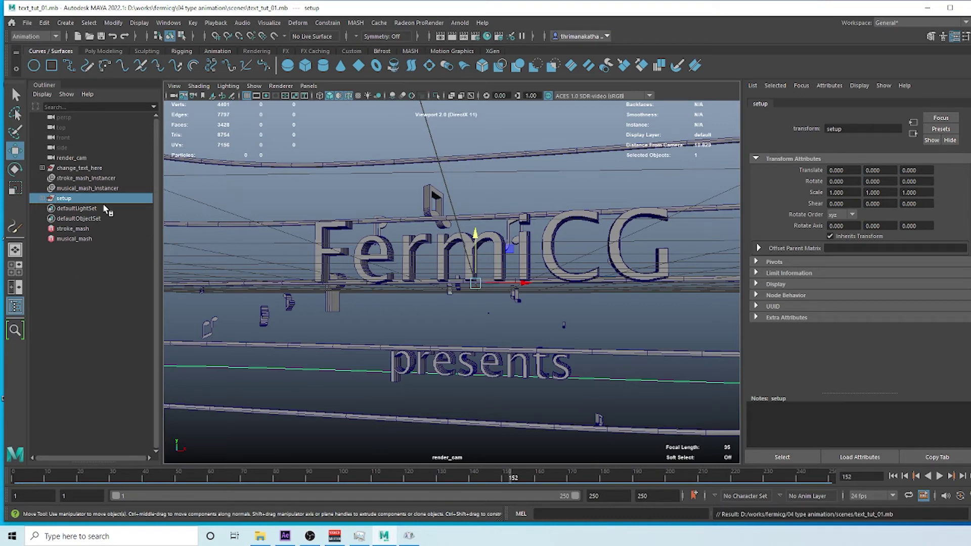
Assign an aiStandardSurface material to both sub_text and main_text in the change_text_here group
{"action": "left_click", "coordinate": [43, 168]}
{"action": "left_click", "coordinate": [75, 178]}
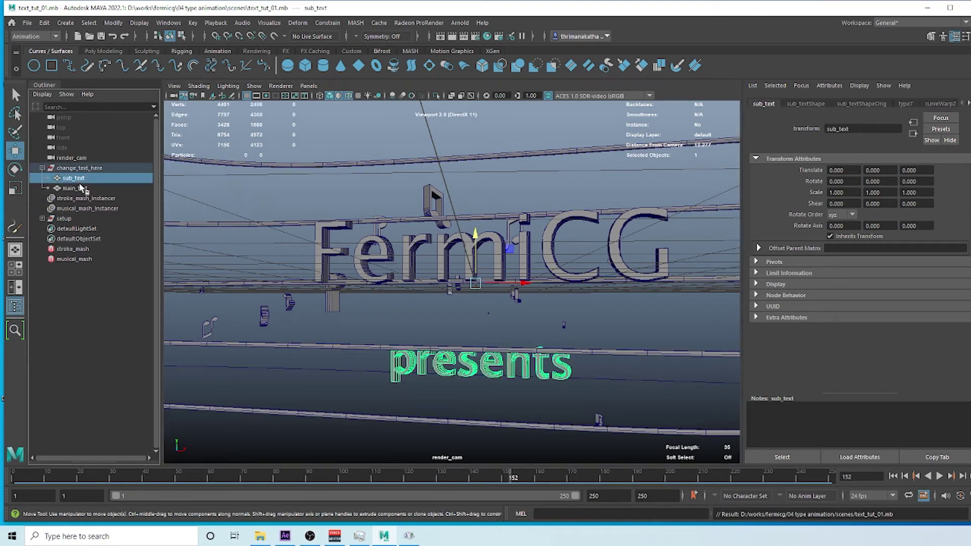
{"action": "left_click", "coordinate": [81, 188], "text": "shift"}
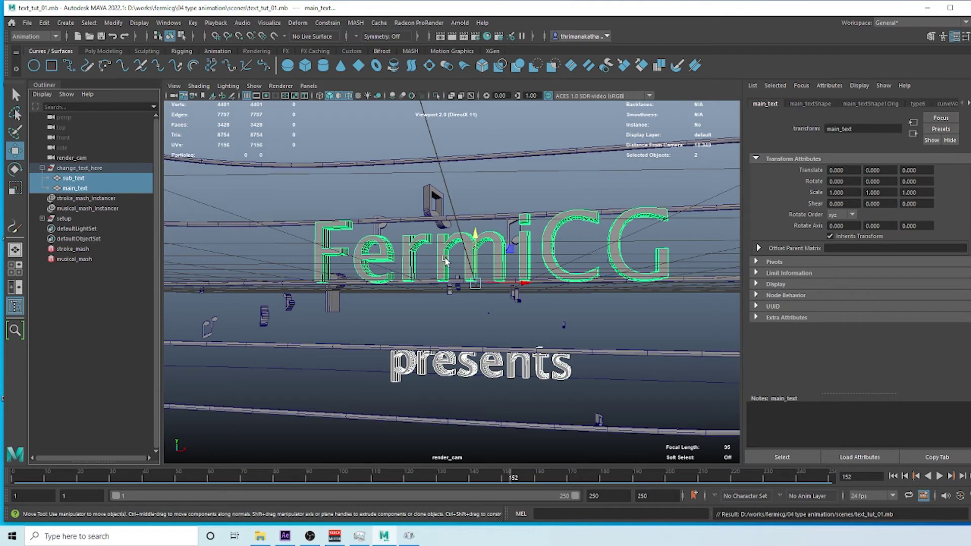
{"action": "right_click_drag", "start_coordinate": [445, 260], "coordinate": [527, 422]}
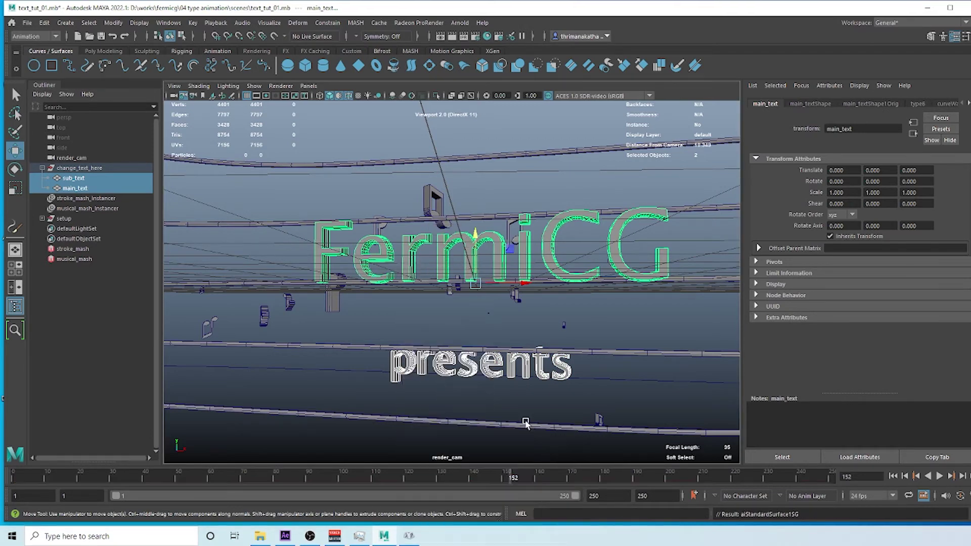
Assign a material to all five note meshes, musical_ through musical_4, inside the setup group's musical_notes
{"action": "left_click", "coordinate": [43, 219]}
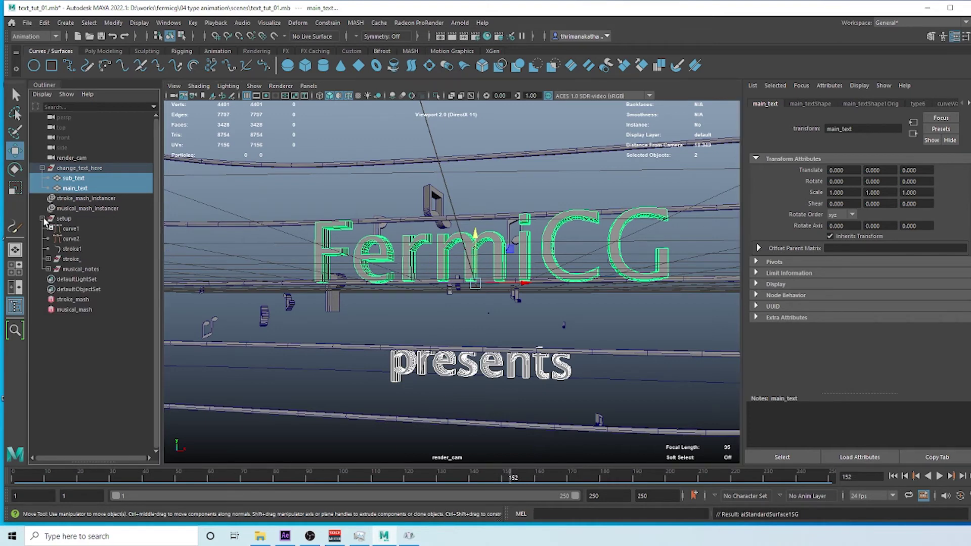
{"action": "left_click", "coordinate": [48, 269]}
{"action": "left_click", "coordinate": [75, 279]}
{"action": "left_click", "coordinate": [76, 320], "text": "shift"}
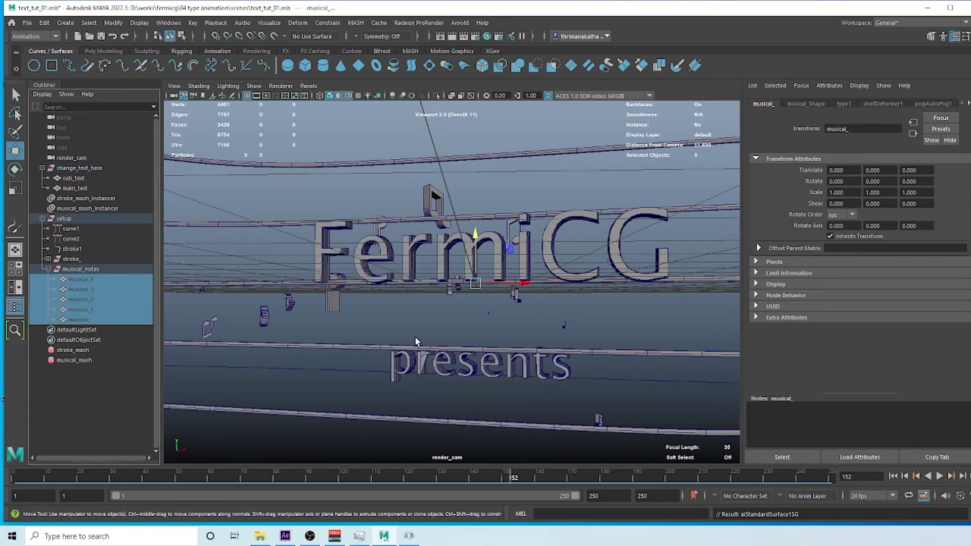
{"action": "right_click_drag", "start_coordinate": [452, 318], "coordinate": [522, 428]}
Set the "presents" text's Curve Resolution to 4 and save the scene at frame 161
{"action": "left_click", "coordinate": [437, 365]}
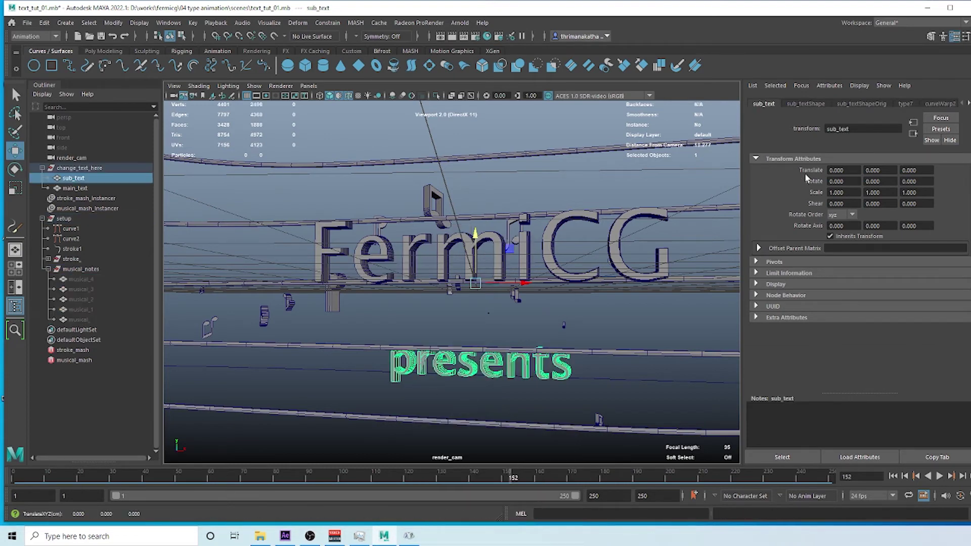
{"action": "left_click", "coordinate": [906, 104]}
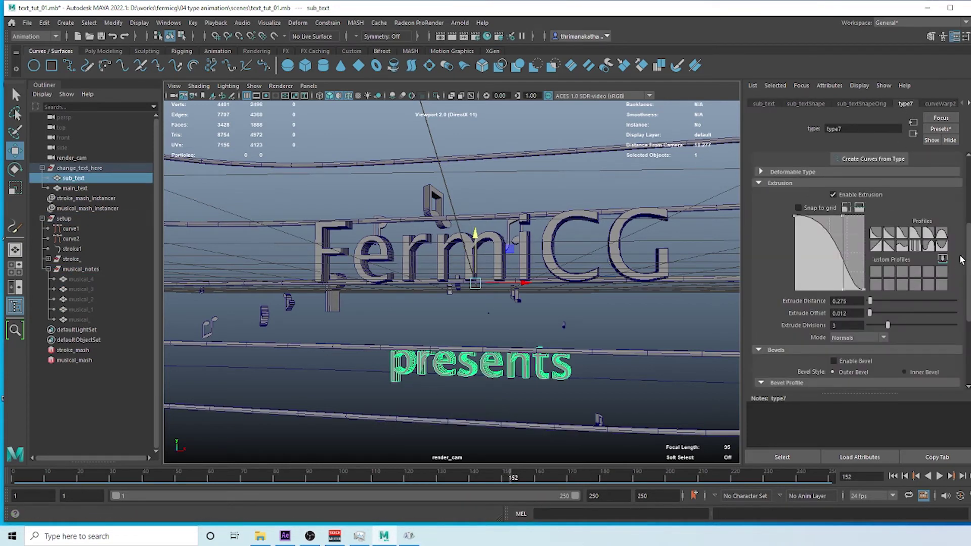
{"action": "left_click_drag", "start_coordinate": [967, 253], "coordinate": [969, 221]}
{"action": "left_click_drag", "start_coordinate": [969, 216], "coordinate": [898, 208]}
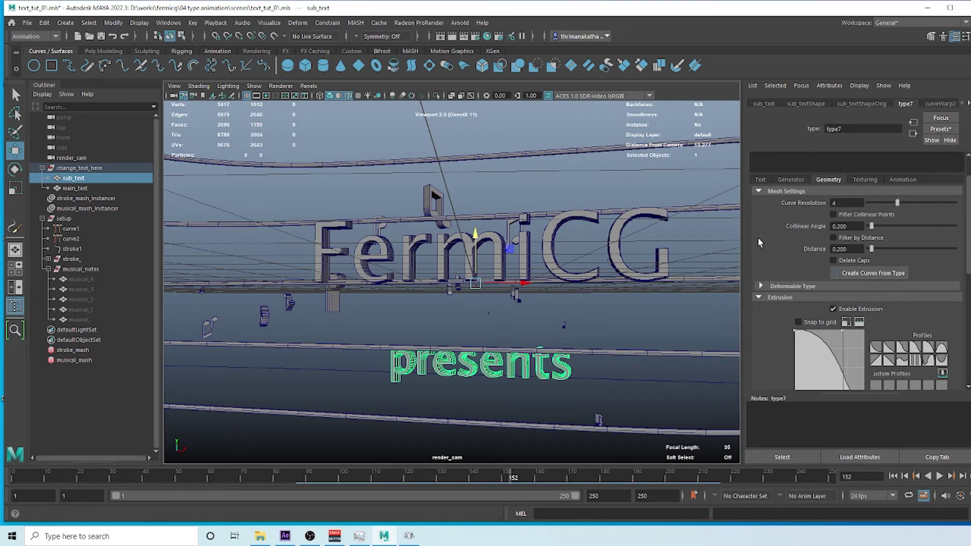
{"action": "left_click_drag", "start_coordinate": [512, 479], "coordinate": [532, 464]}
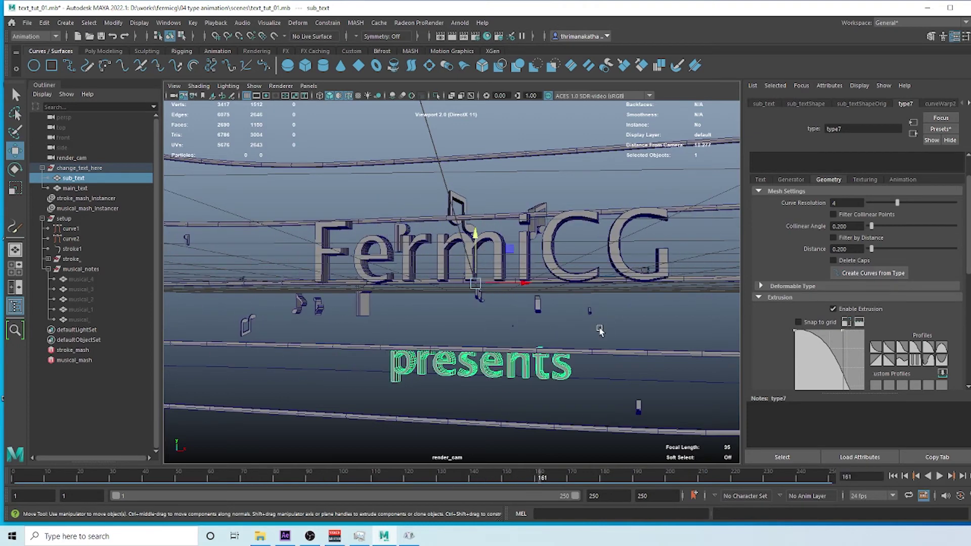
{"action": "key", "text": "ctrl+s"}
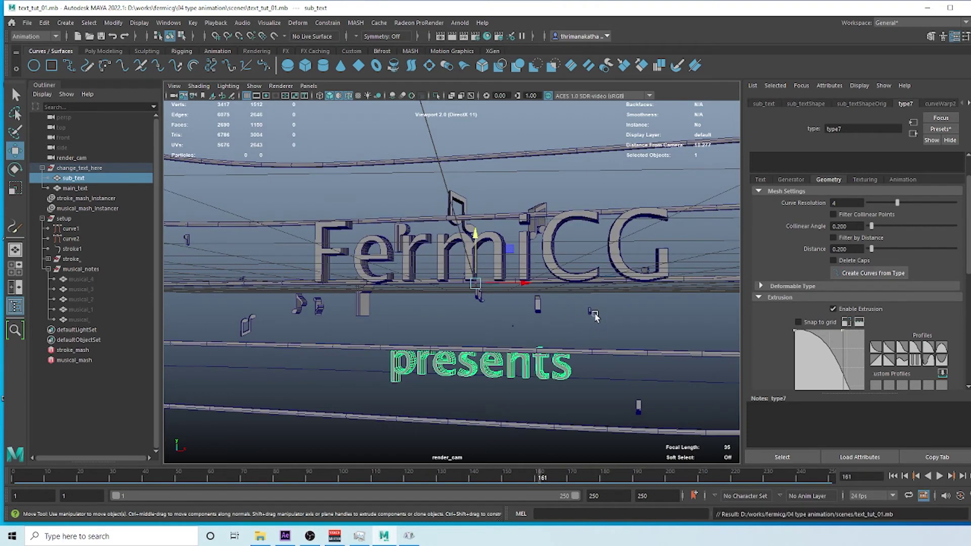
Turn off the default material override in the viewport shading and clear the selection
{"action": "left_click", "coordinate": [198, 87]}
{"action": "left_click", "coordinate": [223, 168]}
{"action": "left_click", "coordinate": [522, 407]}
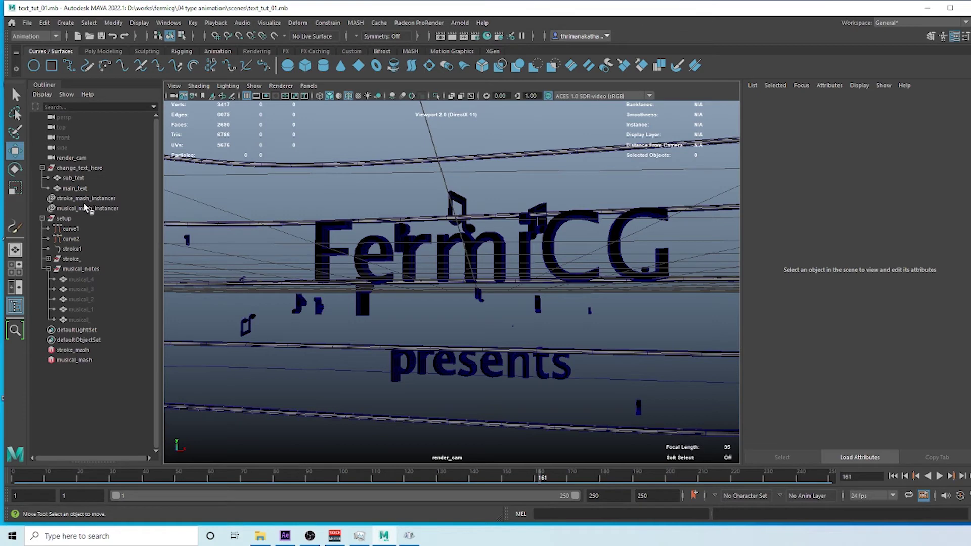
Assign the existing golden material to stroke_mesh in the stroke_ group and save the scene
{"action": "left_click", "coordinate": [48, 259]}
{"action": "left_click", "coordinate": [81, 268]}
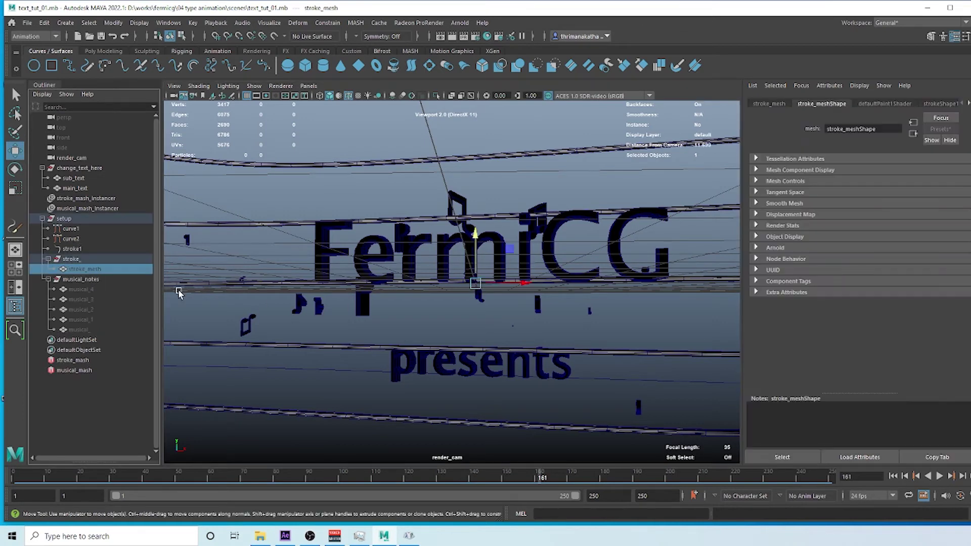
{"action": "right_click", "coordinate": [565, 324]}
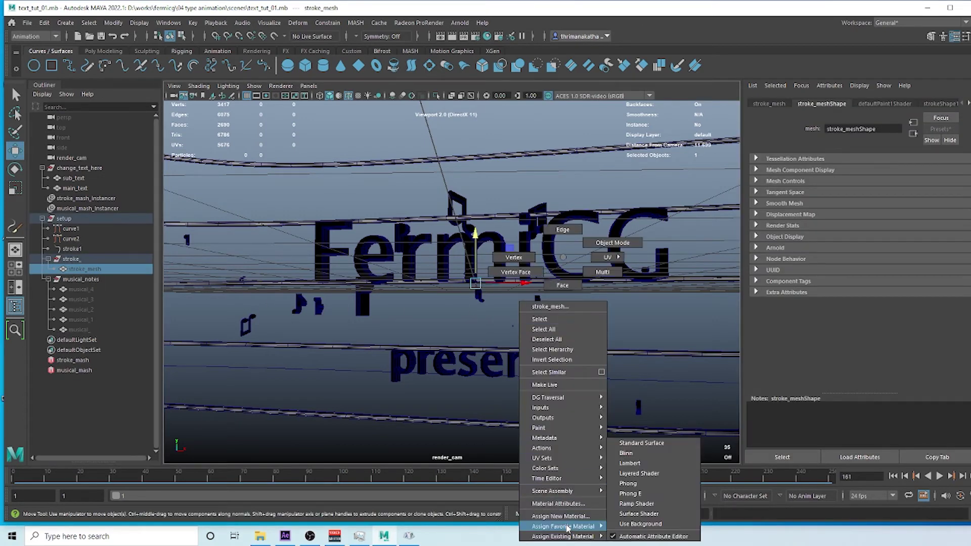
{"action": "mouse_move", "coordinate": [573, 536]}
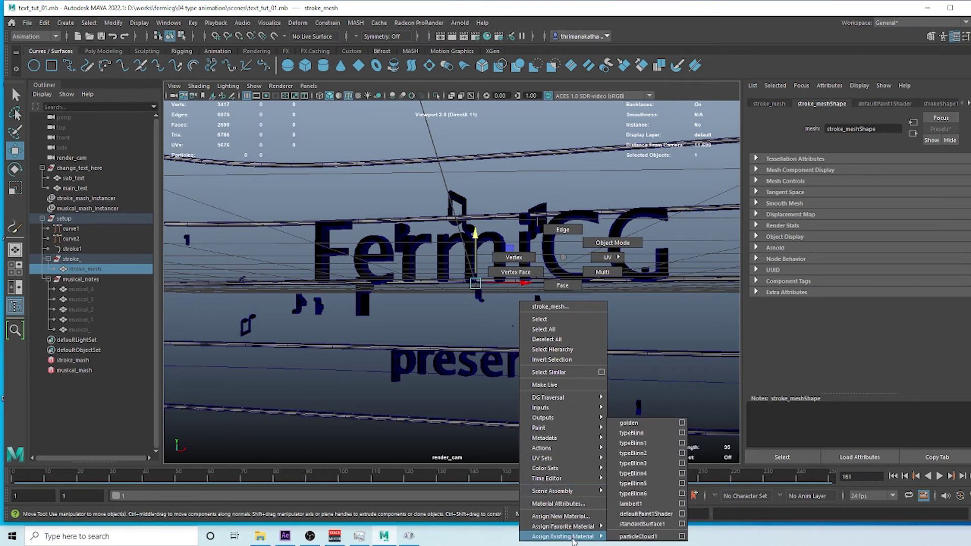
{"action": "left_click", "coordinate": [642, 427]}
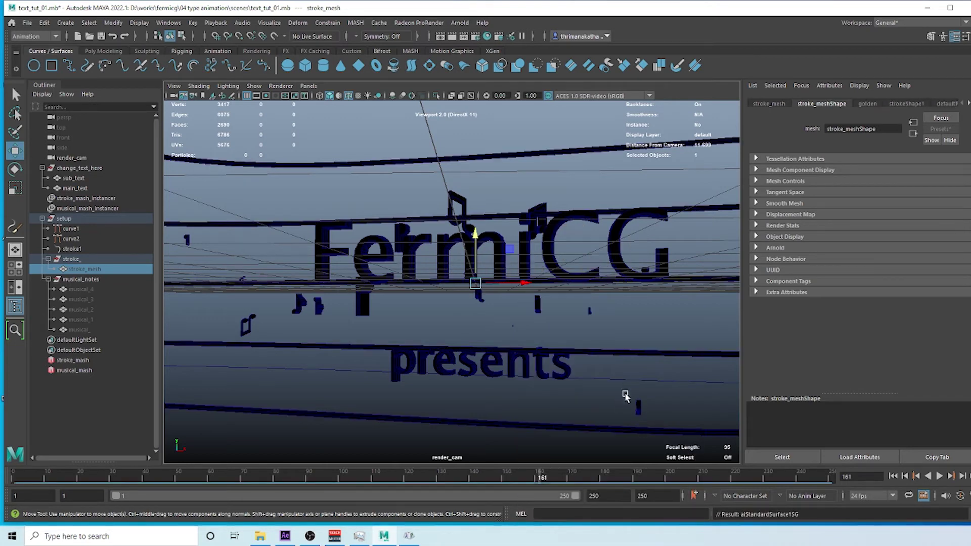
{"action": "left_click", "coordinate": [589, 278]}
{"action": "key", "text": "ctrl+s"}
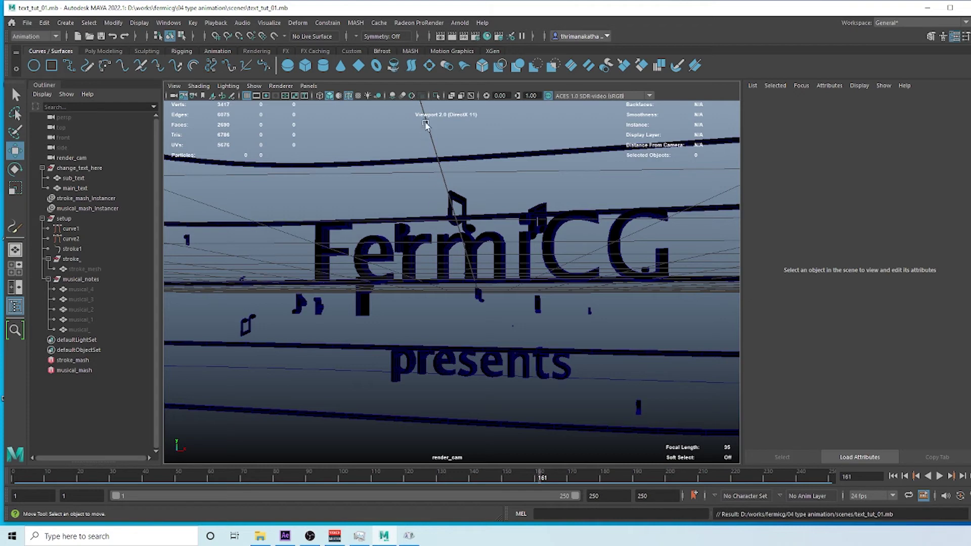
{"action": "left_click", "coordinate": [459, 23]}
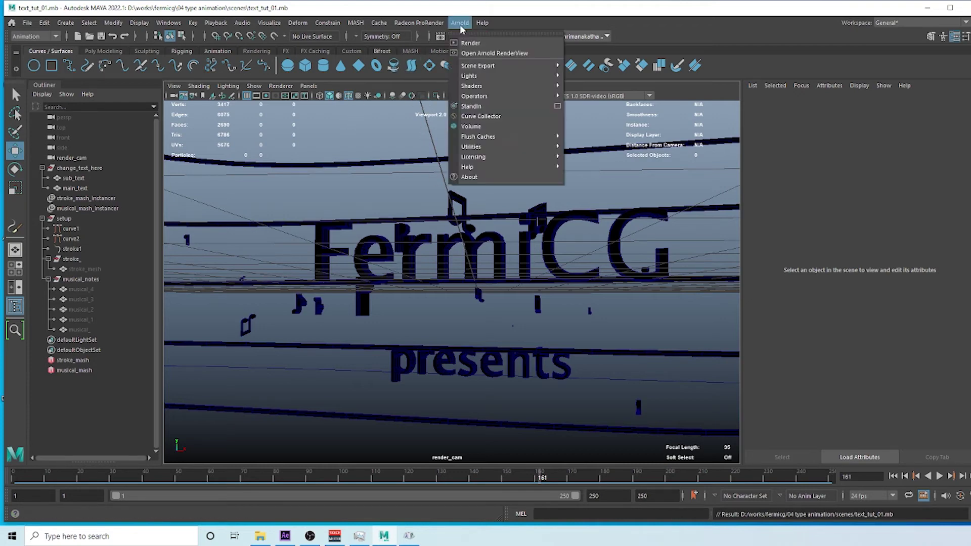
{"action": "mouse_move", "coordinate": [506, 86]}
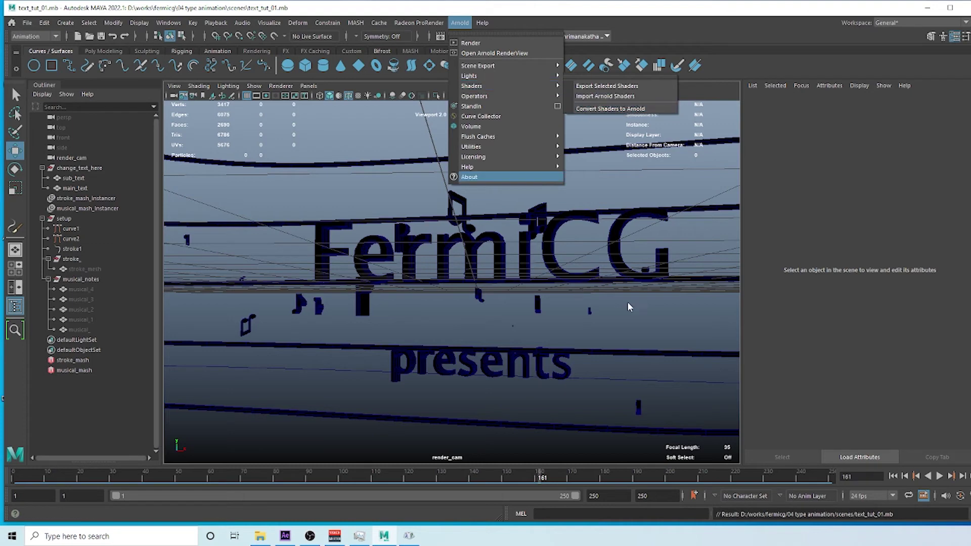
{"action": "left_click", "coordinate": [600, 379]}
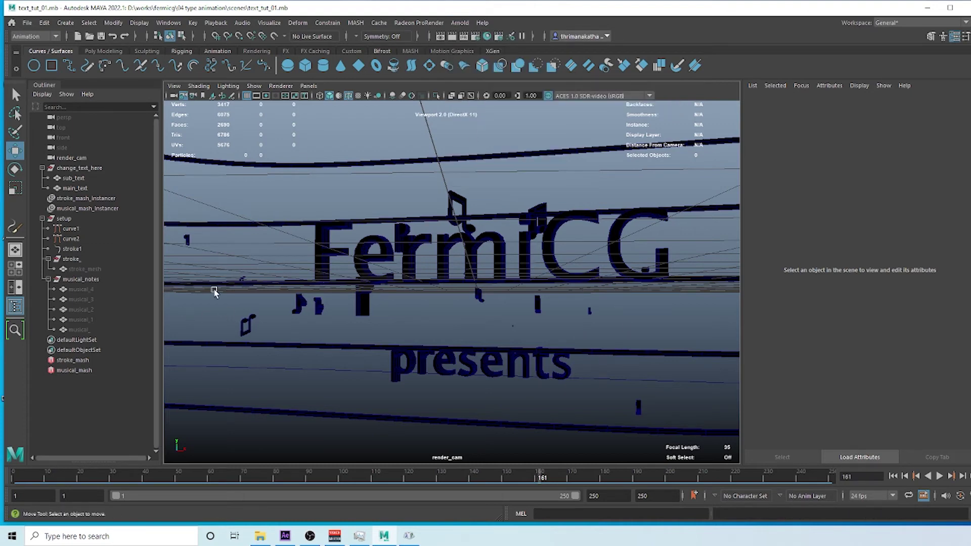
{"action": "right_click_drag", "start_coordinate": [445, 257], "coordinate": [463, 518]}
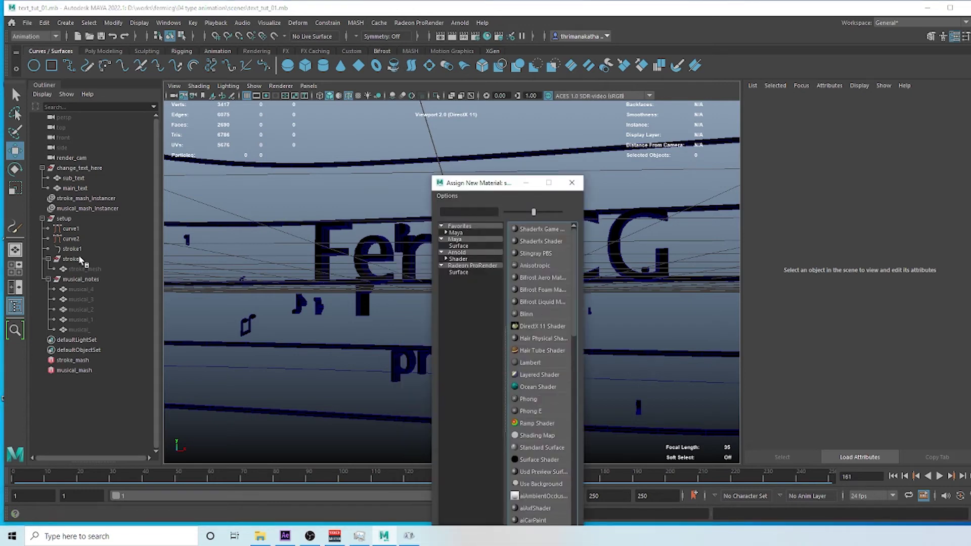
{"action": "left_click", "coordinate": [458, 259]}
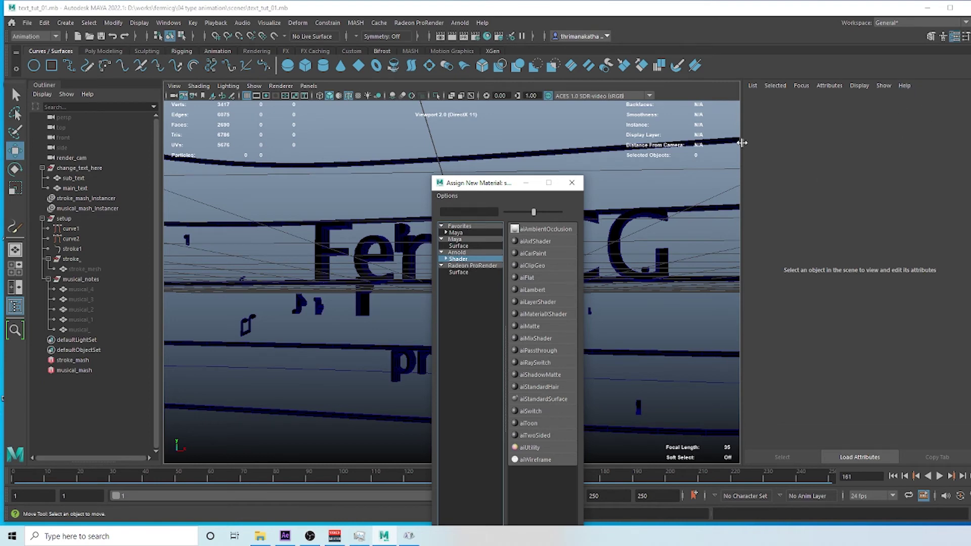
{"action": "left_click", "coordinate": [572, 183]}
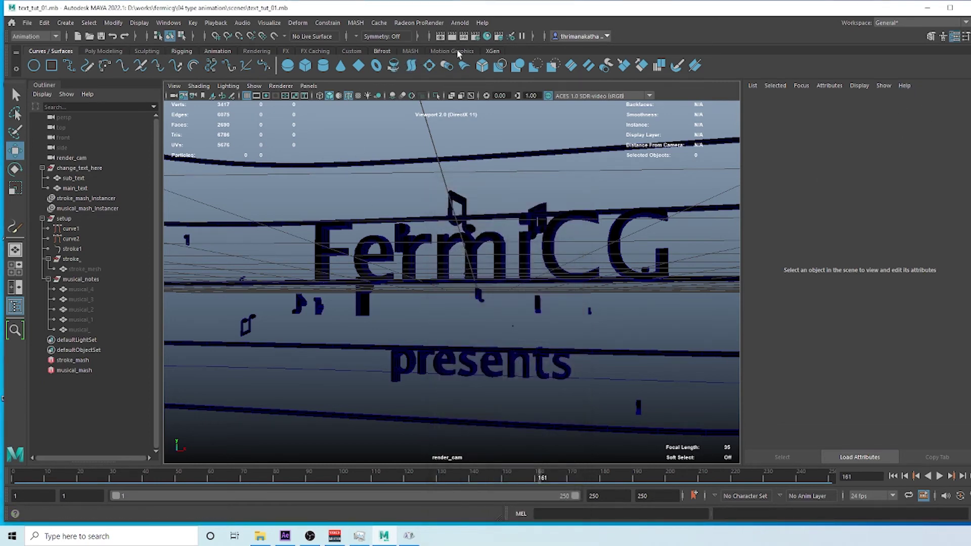
Delete the unused shading nodes in the Hypershade and minimize its window
{"action": "left_click", "coordinate": [487, 36]}
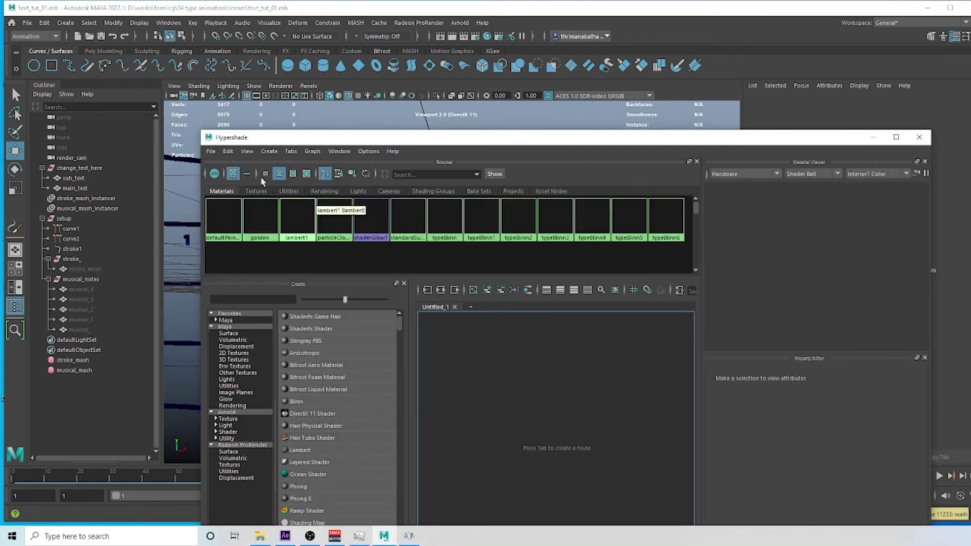
{"action": "left_click", "coordinate": [232, 152]}
{"action": "left_click", "coordinate": [261, 178]}
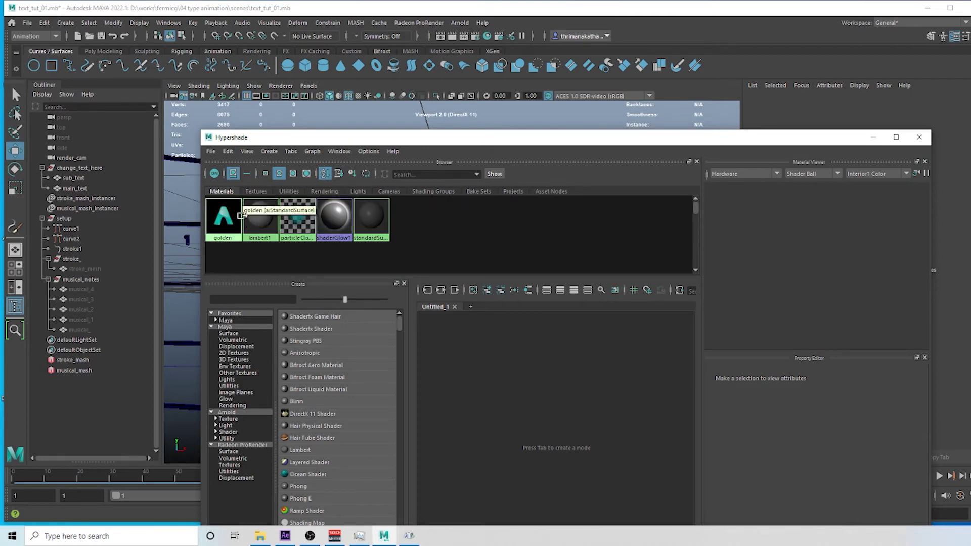
{"action": "left_click", "coordinate": [874, 137]}
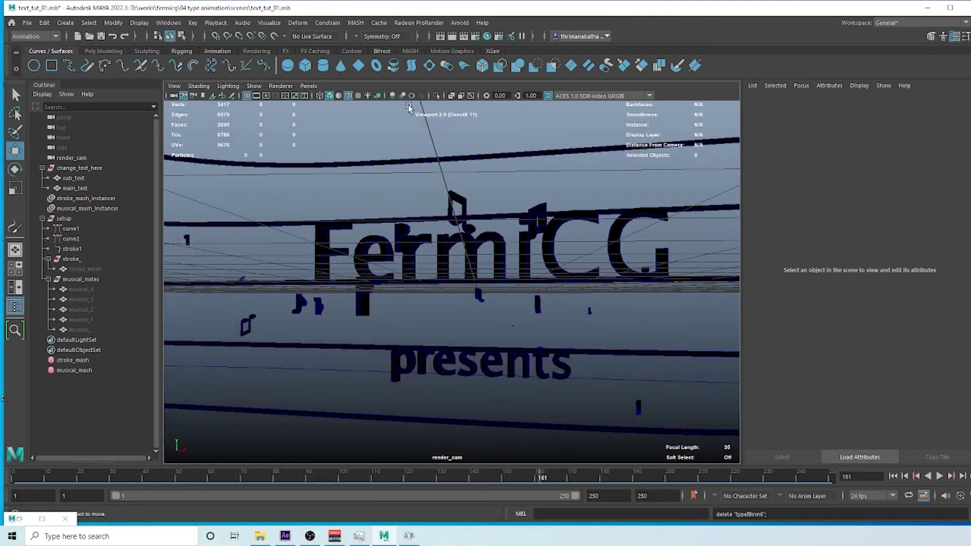
Switch the viewport to the persp camera and view the texts and staff strokes from the side
{"action": "left_click", "coordinate": [309, 86]}
{"action": "mouse_move", "coordinate": [385, 97]}
{"action": "left_click", "coordinate": [418, 101]}
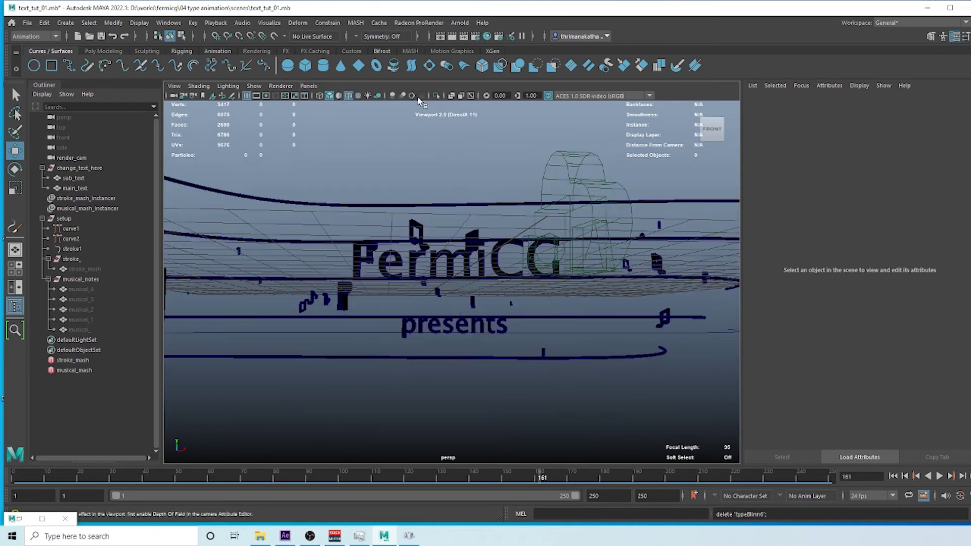
{"action": "left_click_drag", "start_coordinate": [418, 101], "coordinate": [260, 202], "text": "alt"}
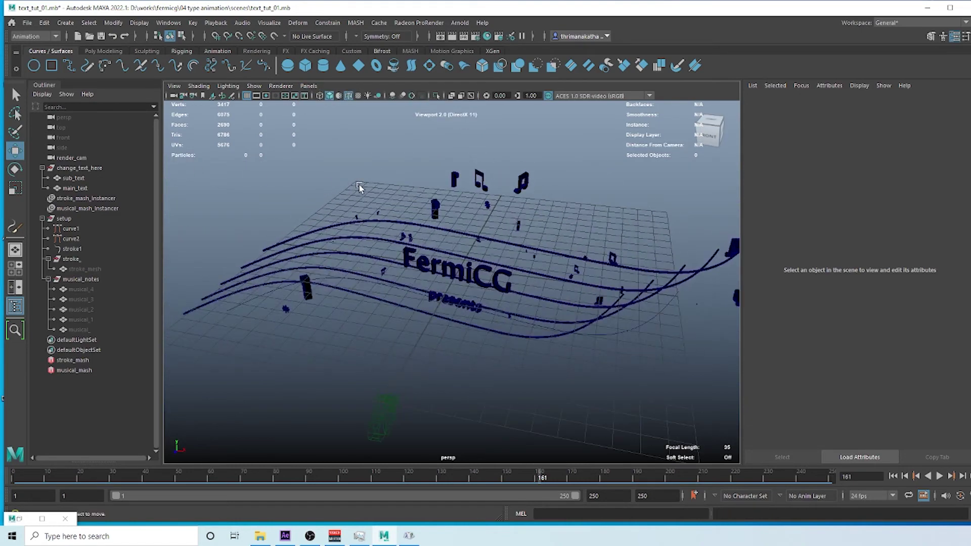
{"action": "left_click_drag", "start_coordinate": [359, 187], "coordinate": [511, 287], "text": "alt"}
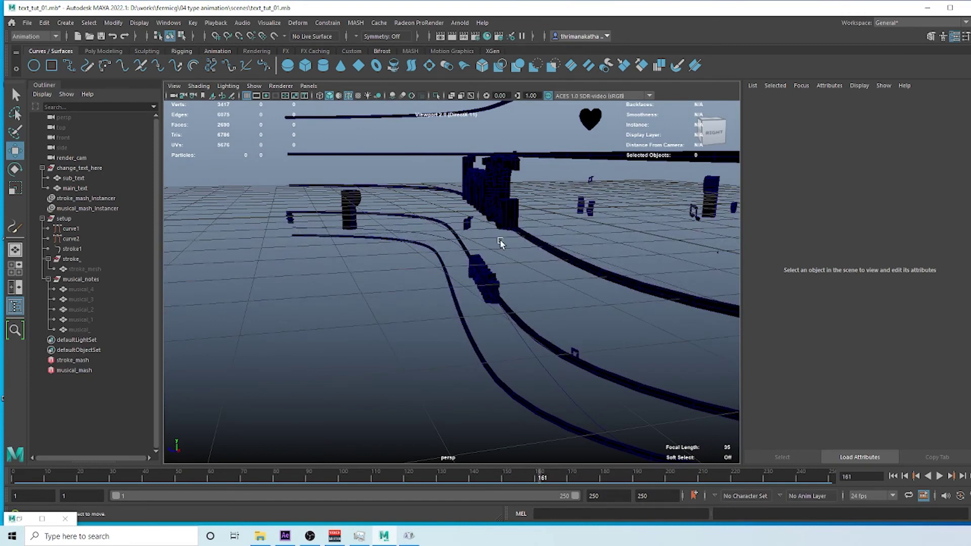
{"action": "left_click_drag", "start_coordinate": [498, 242], "coordinate": [384, 172], "text": "alt"}
Add a Transform node to the stroke_mash network and set its Z position to about -0.84
{"action": "left_click", "coordinate": [357, 23]}
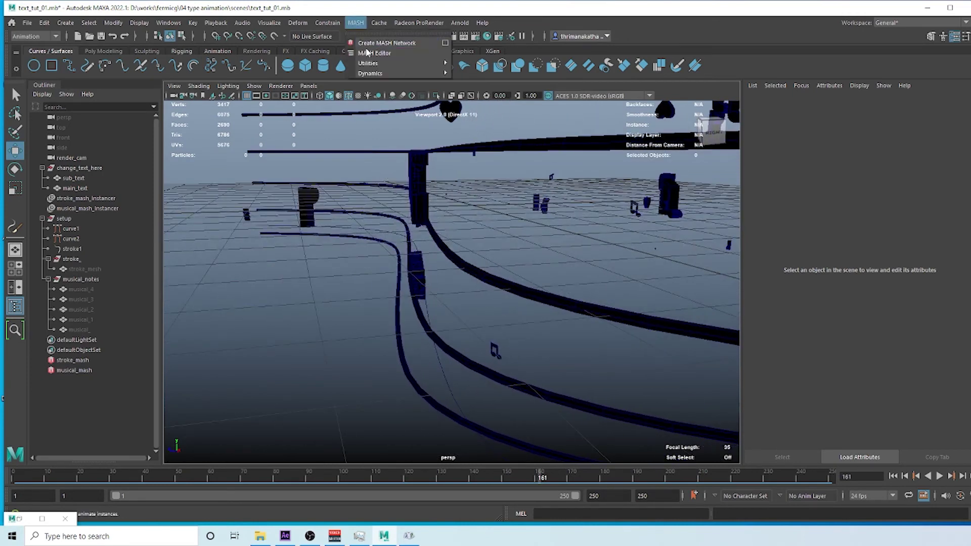
{"action": "left_click", "coordinate": [377, 53]}
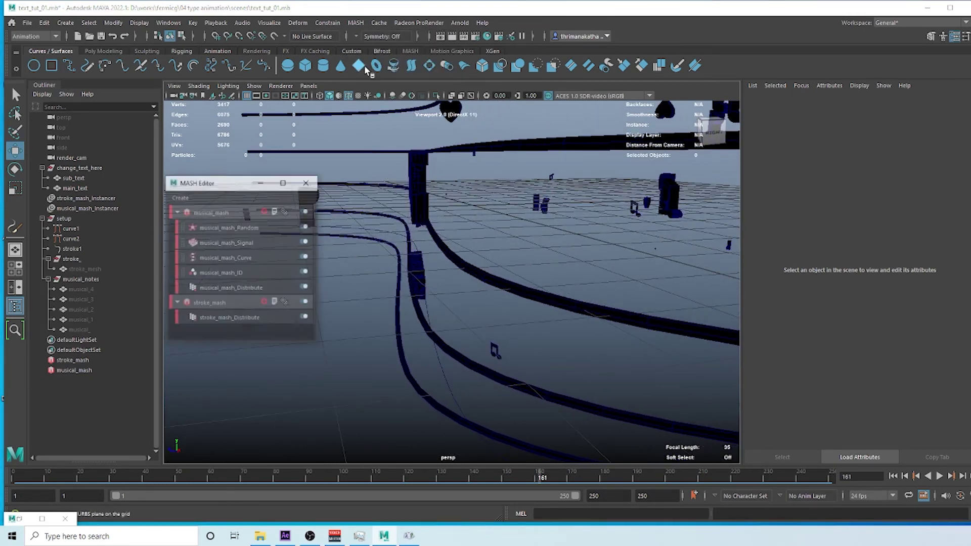
{"action": "left_click", "coordinate": [242, 320]}
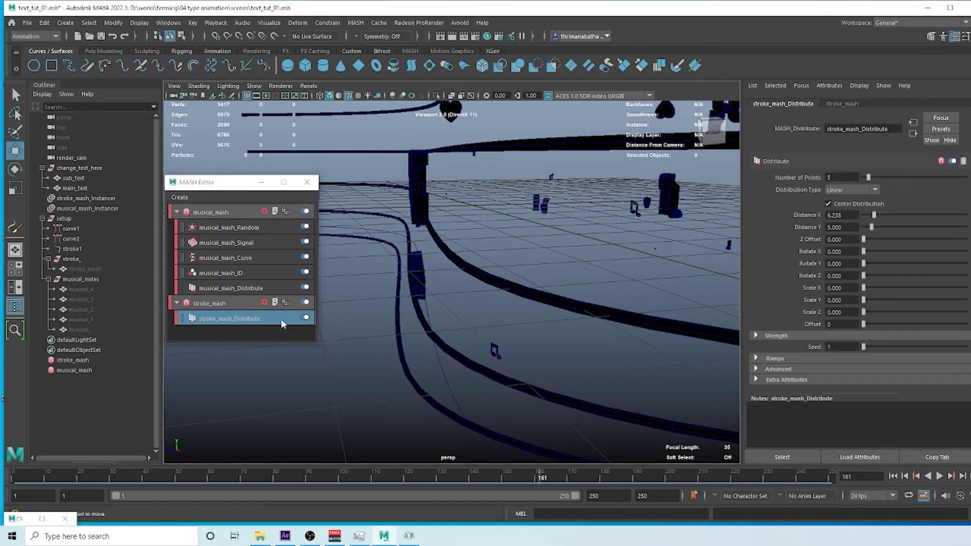
{"action": "left_click", "coordinate": [265, 302]}
{"action": "left_click", "coordinate": [304, 273]}
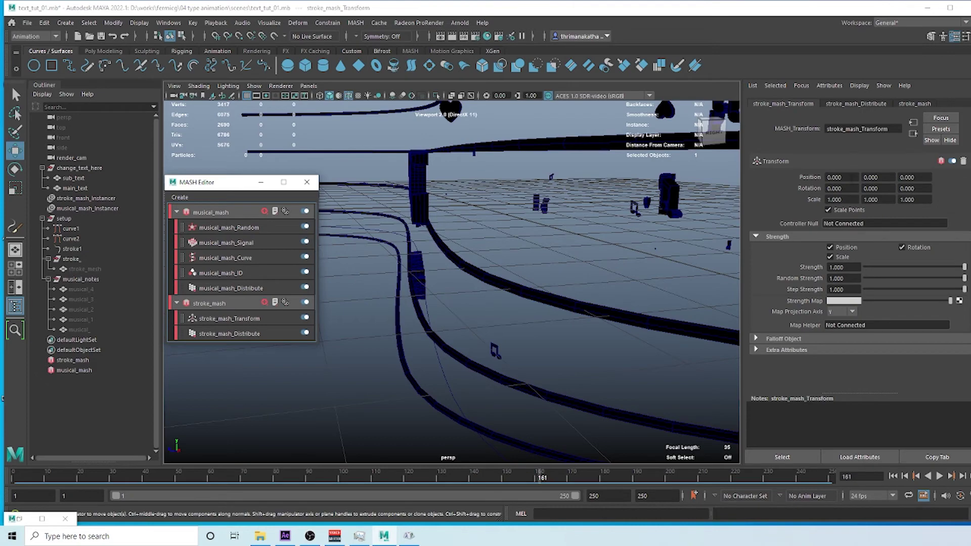
{"action": "left_click_drag", "start_coordinate": [660, 314], "coordinate": [602, 351], "text": "alt"}
{"action": "left_click_drag", "start_coordinate": [908, 177], "coordinate": [886, 248], "text": "ctrl"}
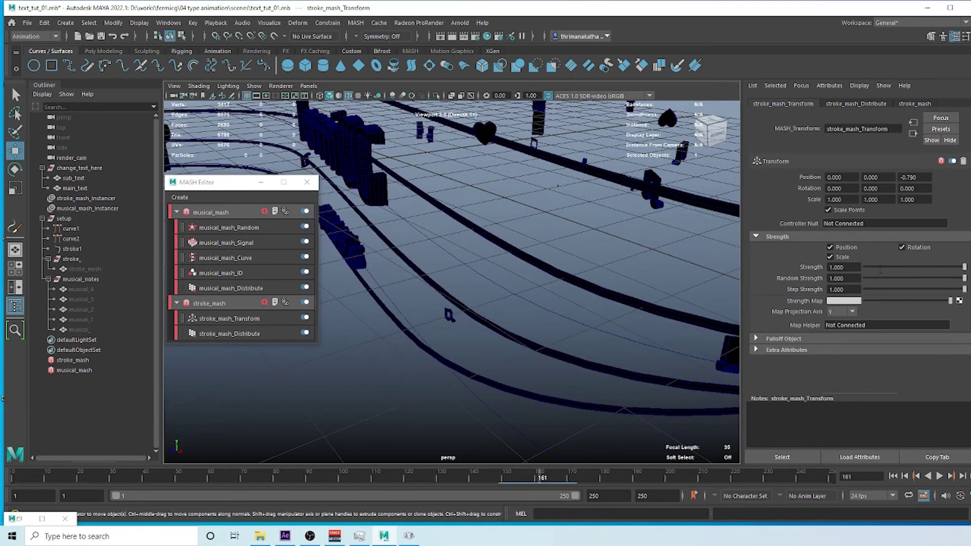
{"action": "left_click_drag", "start_coordinate": [708, 281], "coordinate": [236, 320], "text": "alt"}
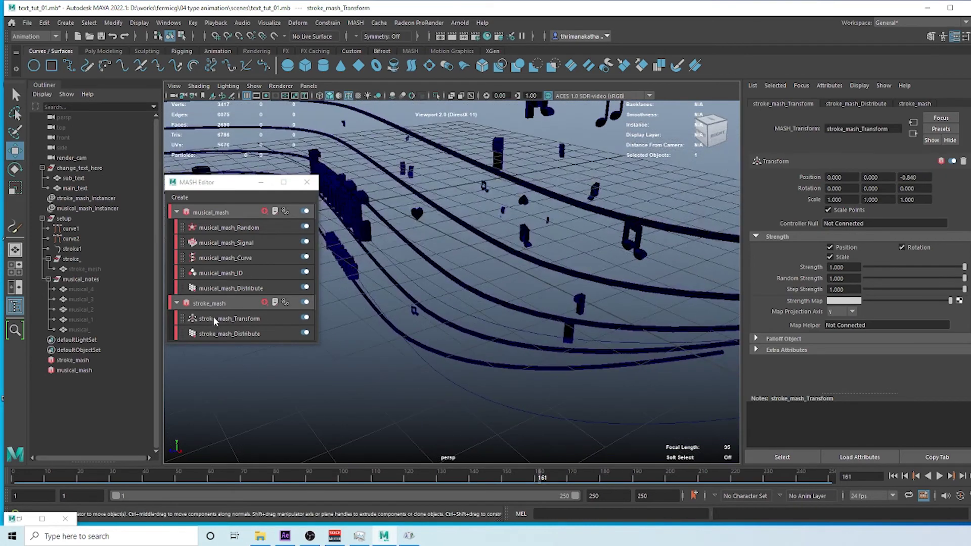
Add a Transform node to the musical_mash network, set its Z position to about -0.95 and close the MASH Editor
{"action": "left_click", "coordinate": [214, 213]}
{"action": "left_click", "coordinate": [264, 211]}
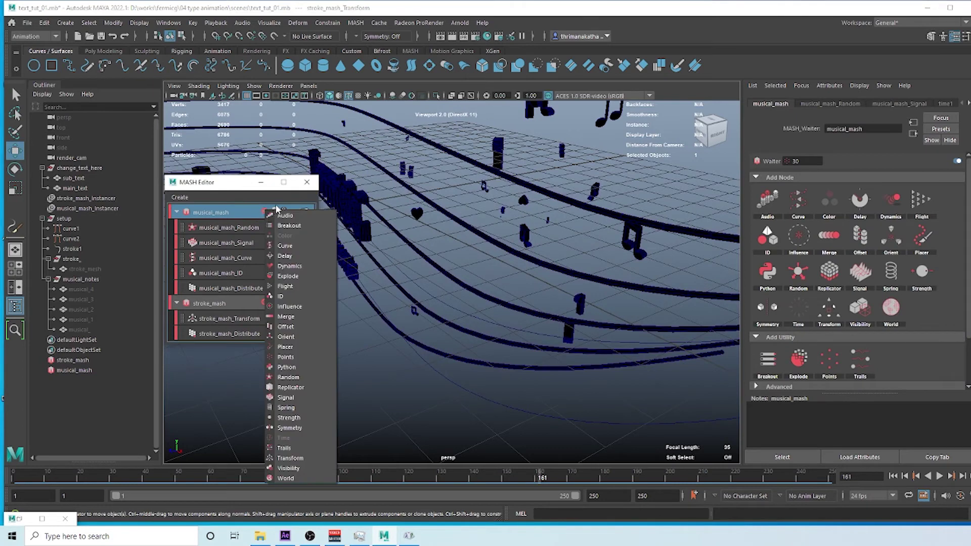
{"action": "left_click", "coordinate": [291, 459]}
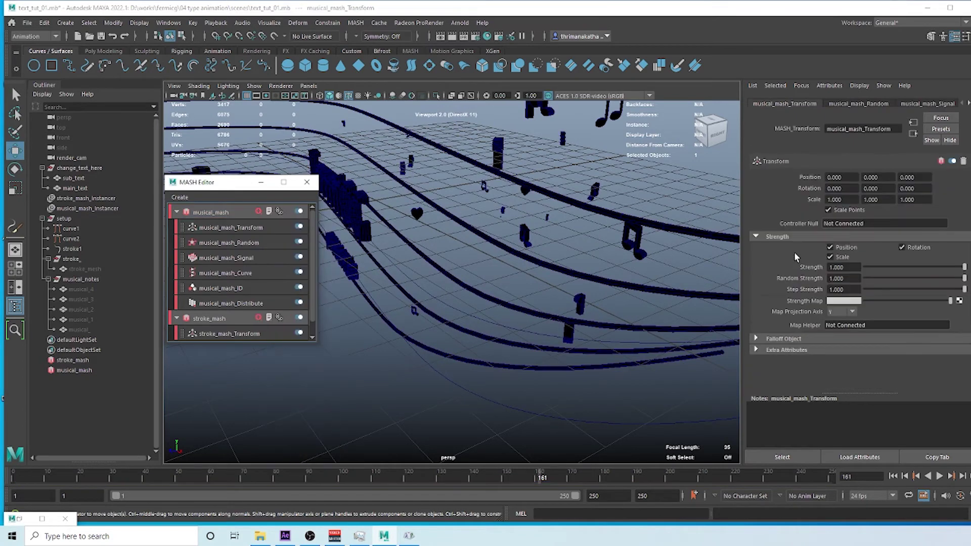
{"action": "left_click_drag", "start_coordinate": [908, 178], "coordinate": [494, 281], "text": "ctrl"}
{"action": "right_click_drag", "start_coordinate": [494, 281], "coordinate": [552, 277], "text": "alt"}
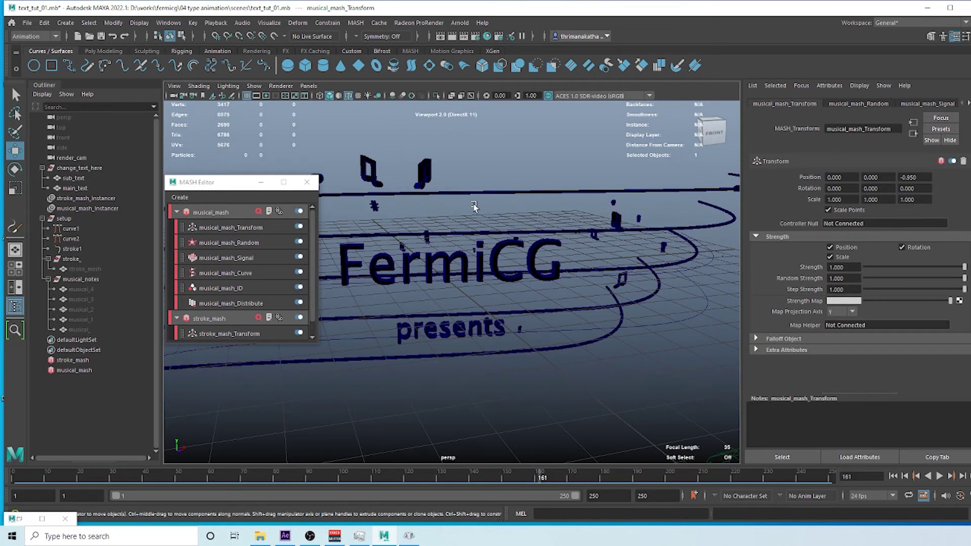
{"action": "left_click", "coordinate": [306, 182]}
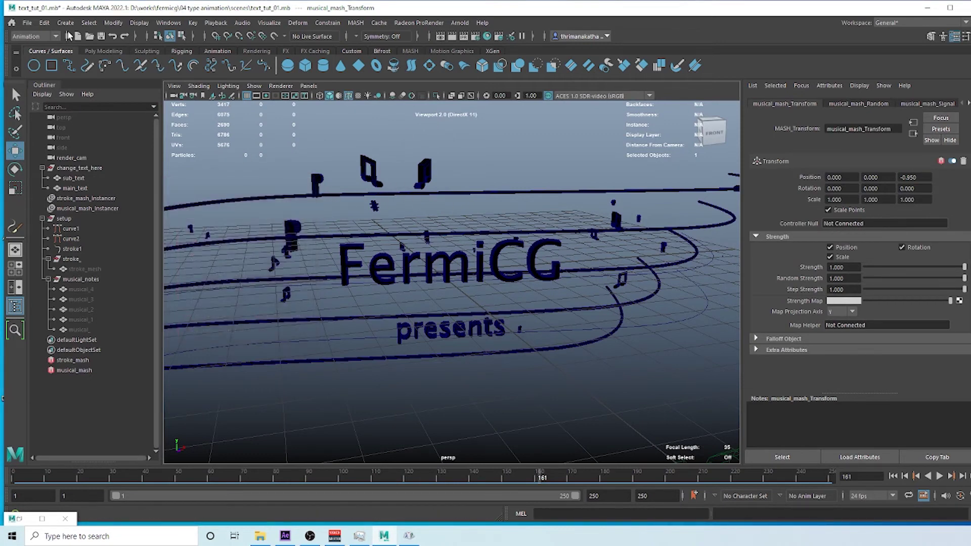
Create a polygon plane with its width and height subdivisions both set to 1
{"action": "left_click", "coordinate": [103, 51]}
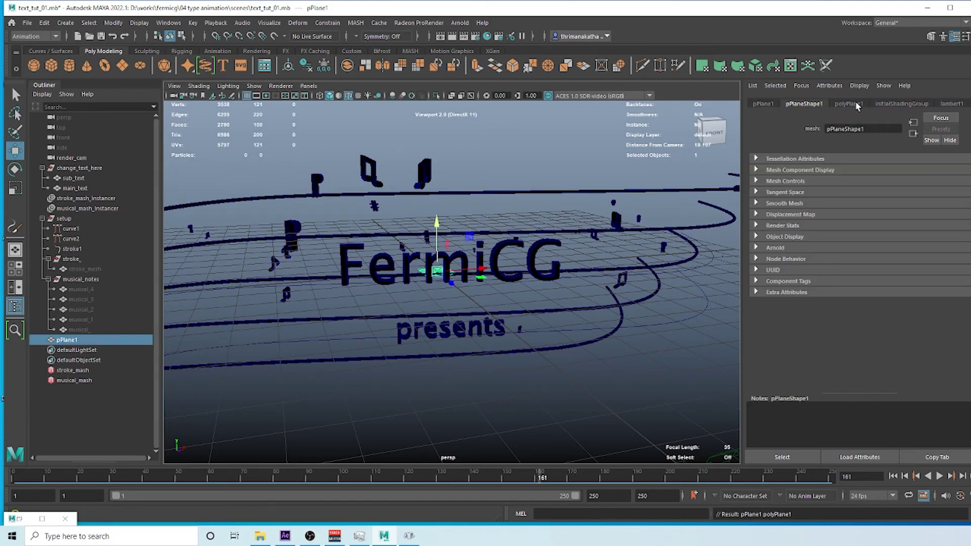
{"action": "left_click", "coordinate": [849, 103]}
{"action": "left_click", "coordinate": [839, 193]}
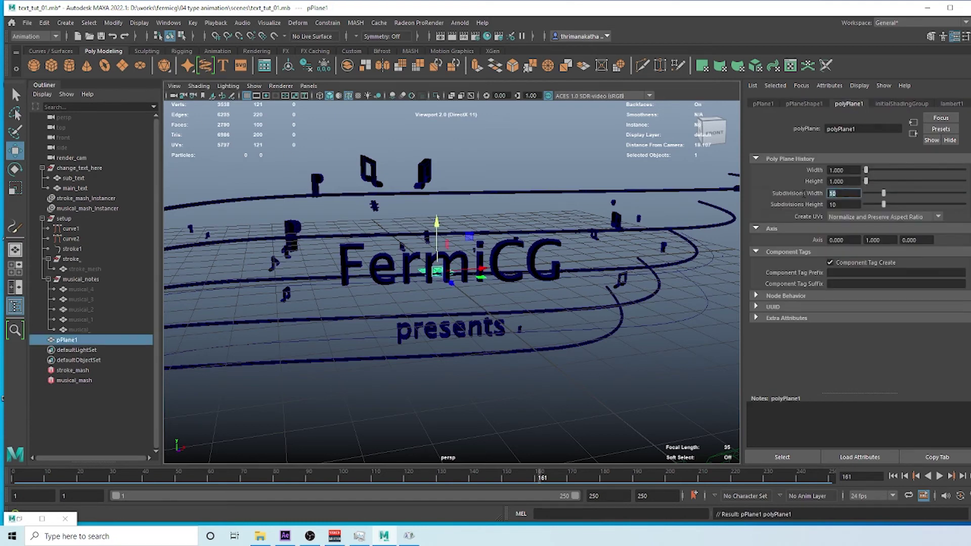
{"action": "key", "text": "Tab"}
{"action": "type", "text": "1"}
{"action": "key", "text": "Return"}
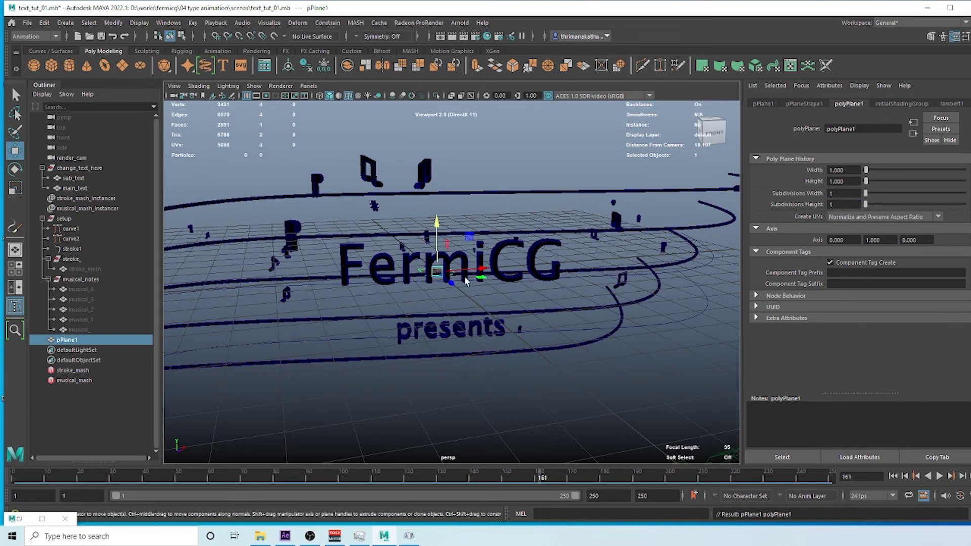
Scale the plane uniformly to about 96.7 so it extends well beyond the strokes
{"action": "key", "text": "r"}
{"action": "left_click_drag", "start_coordinate": [437, 271], "coordinate": [937, 297]}
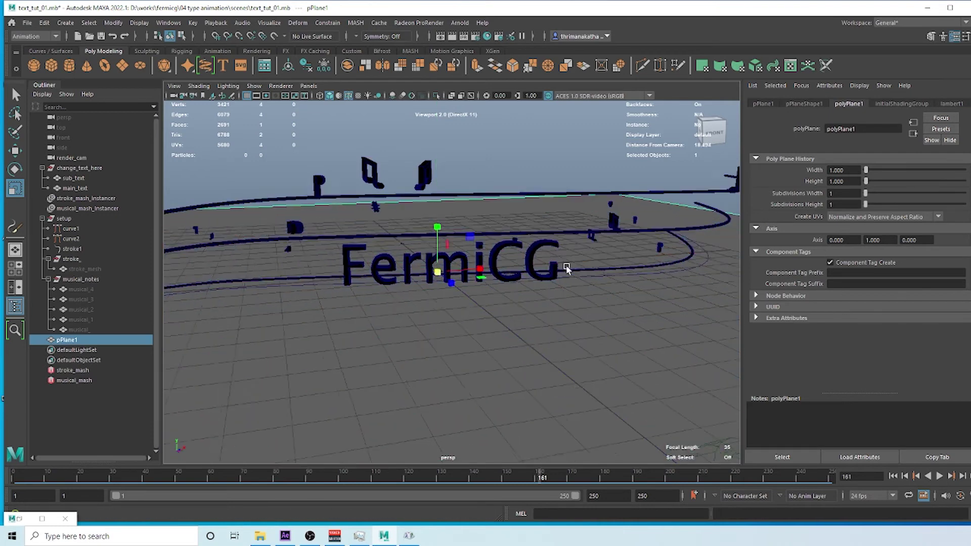
{"action": "right_click_drag", "start_coordinate": [564, 269], "coordinate": [401, 288], "text": "alt"}
{"action": "left_click_drag", "start_coordinate": [444, 276], "coordinate": [447, 275]}
Rotate the plane upright and set its X rotation to exactly 90 degrees
{"action": "key", "text": "e"}
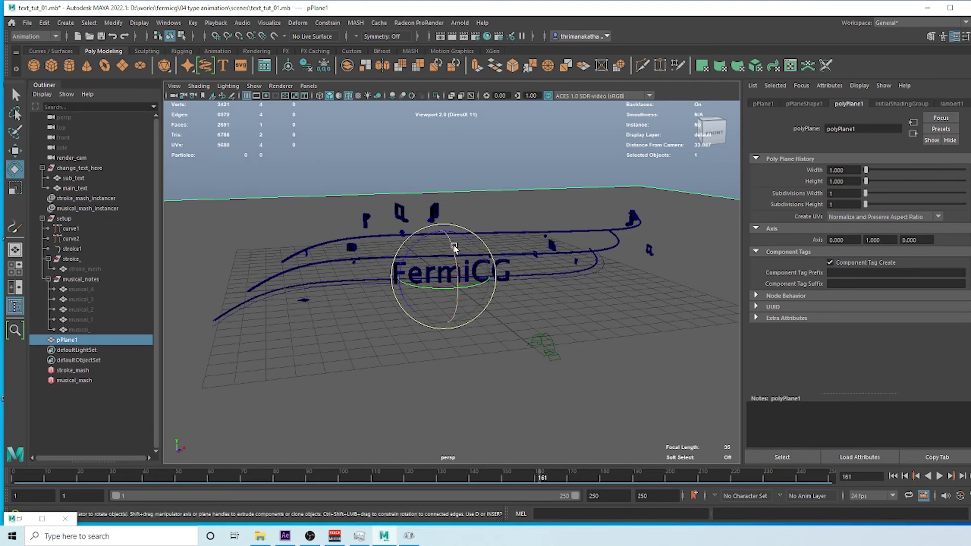
{"action": "left_click_drag", "start_coordinate": [455, 309], "coordinate": [473, 323]}
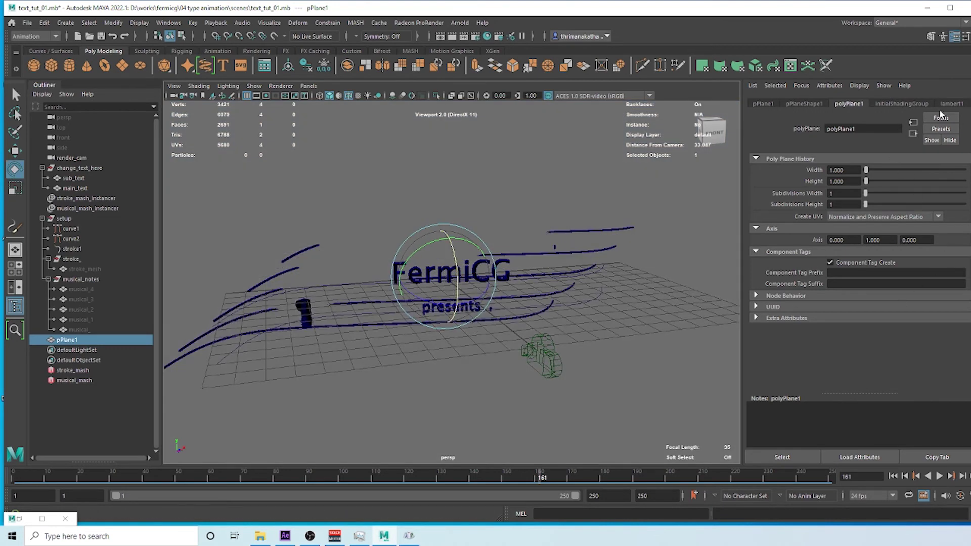
{"action": "key", "text": "ctrl+a"}
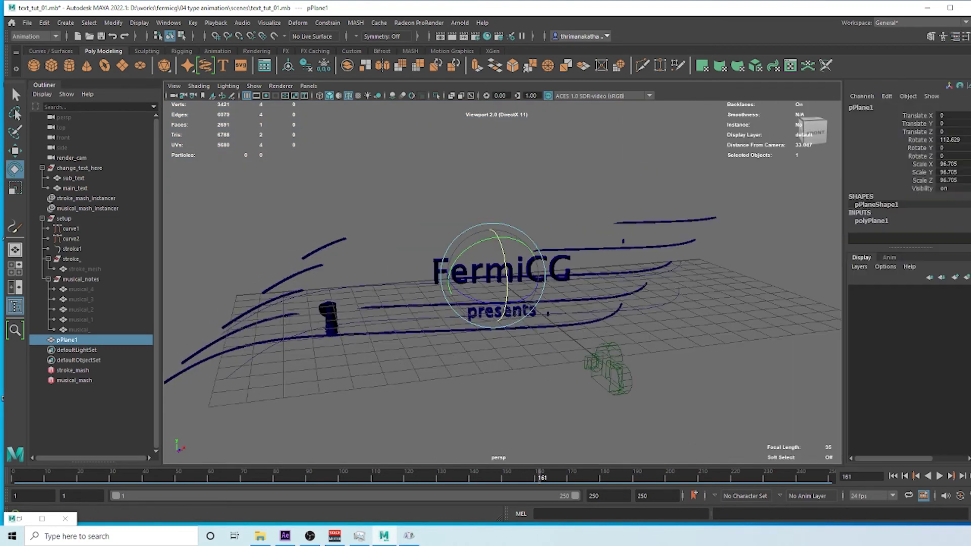
{"action": "double_click", "coordinate": [960, 141]}
{"action": "type", "text": "90"}
{"action": "key", "text": "Return"}
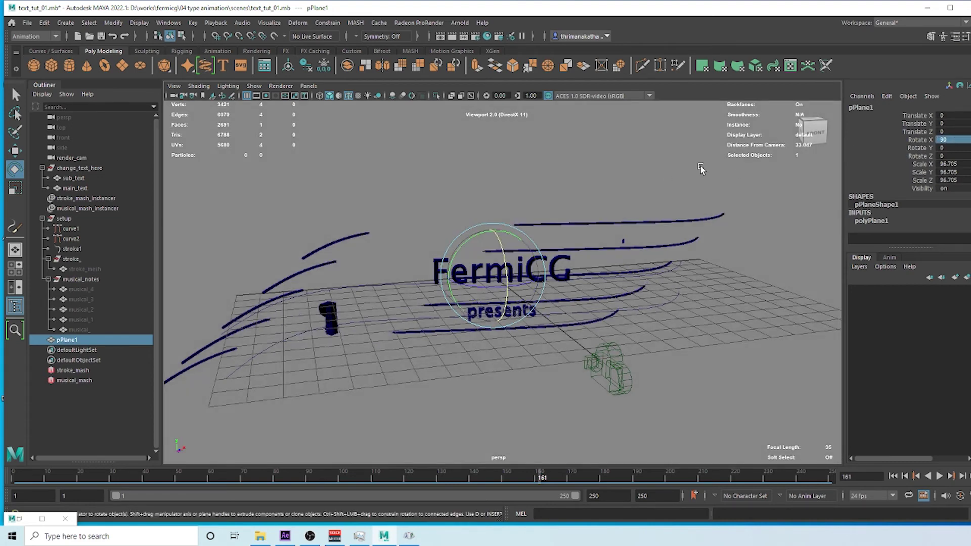
Rename the plane as bg
{"action": "left_click", "coordinate": [864, 108]}
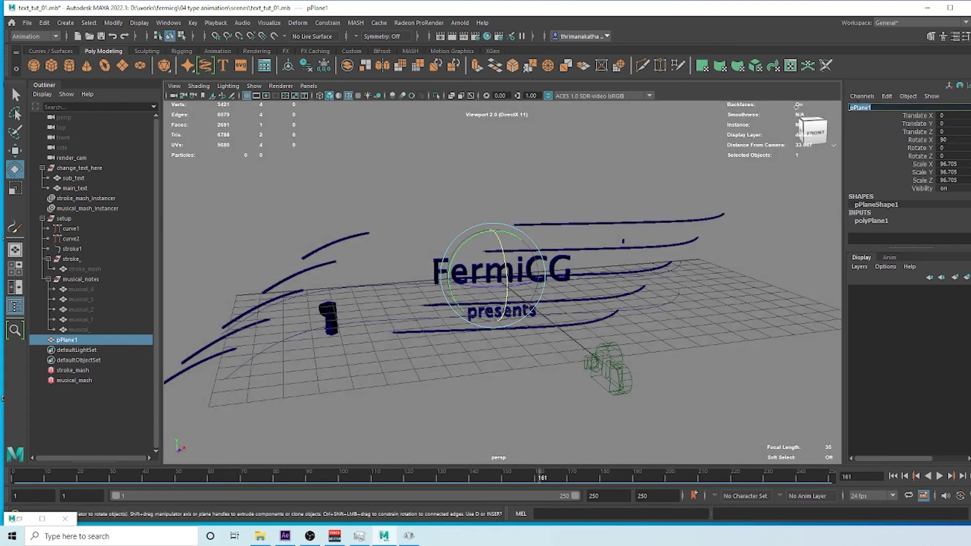
{"action": "type", "text": "bg"}
{"action": "key", "text": "Return"}
Move the bg plane behind the texts to a Z position of about -17.3 and reduce its X scale to about 88.2
{"action": "scroll", "coordinate": [448, 276], "scroll_direction": "down", "scroll_amount": 5}
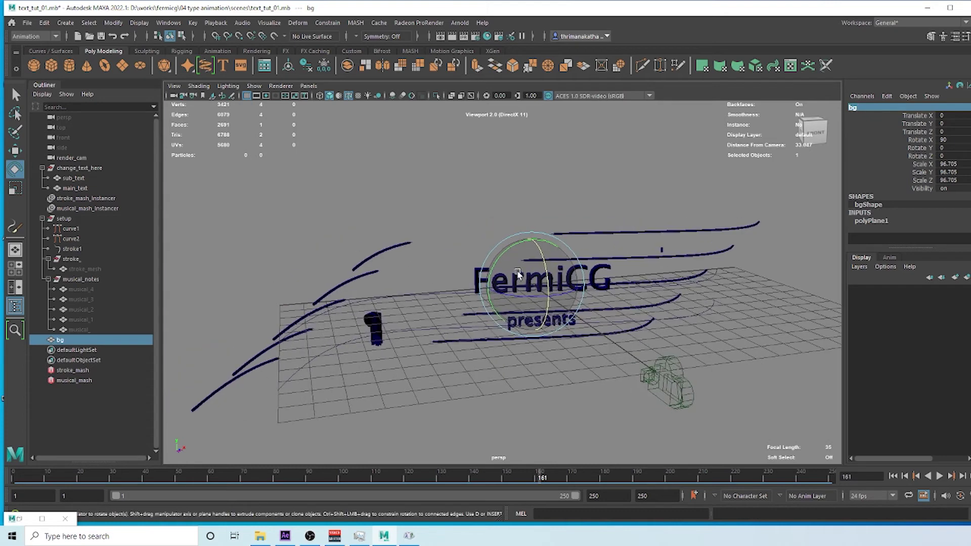
{"action": "left_click_drag", "start_coordinate": [449, 276], "coordinate": [598, 305], "text": "alt"}
{"action": "key", "text": "w"}
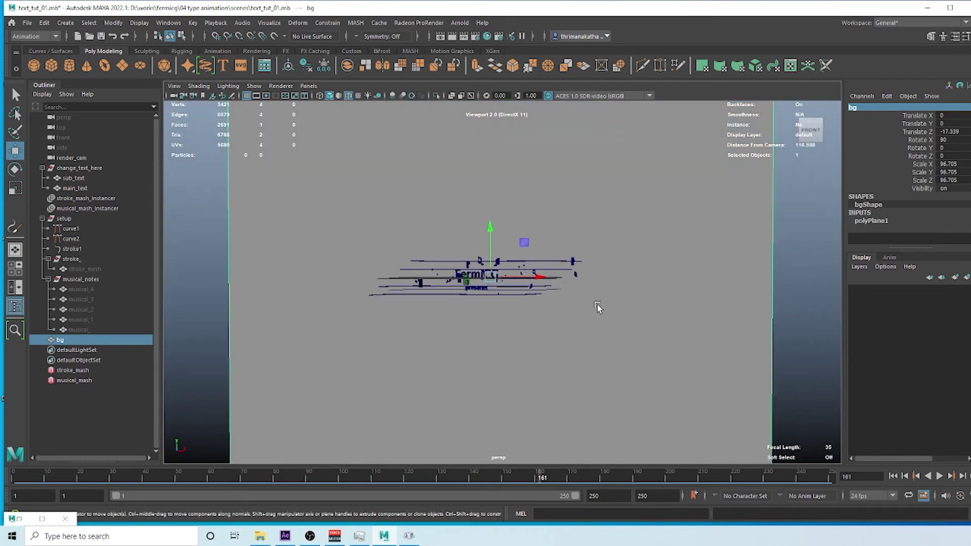
{"action": "key", "text": "r"}
{"action": "mouse_move", "coordinate": [537, 276]}
{"action": "left_mouse_down"}
{"action": "mouse_move", "coordinate": [571, 276]}
{"action": "mouse_move", "coordinate": [539, 279]}
{"action": "left_mouse_up"}
Assign a new Arnold Ai Standard Surface material to the bg plane and name it bg_
{"action": "left_click_drag", "start_coordinate": [646, 293], "coordinate": [622, 275], "text": "alt"}
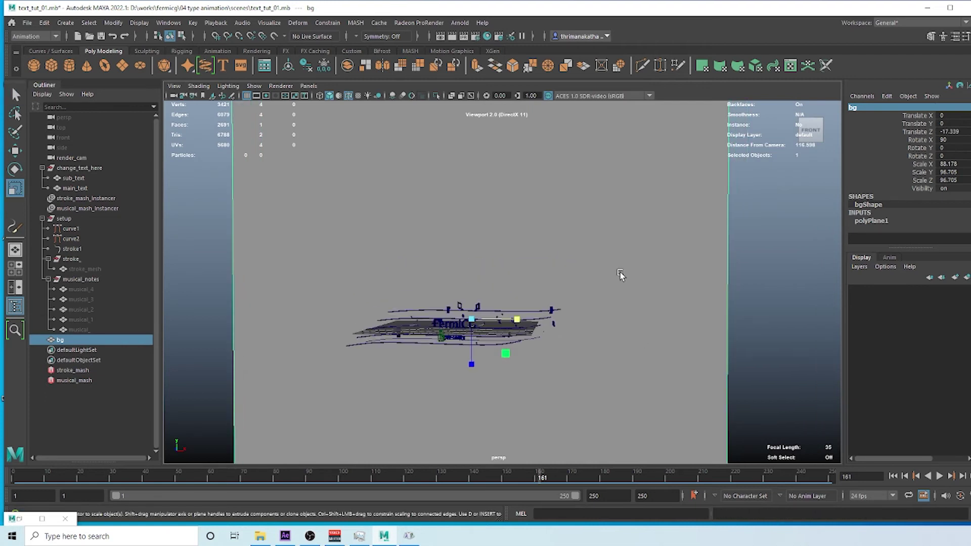
{"action": "right_click_drag", "start_coordinate": [626, 223], "coordinate": [640, 482]}
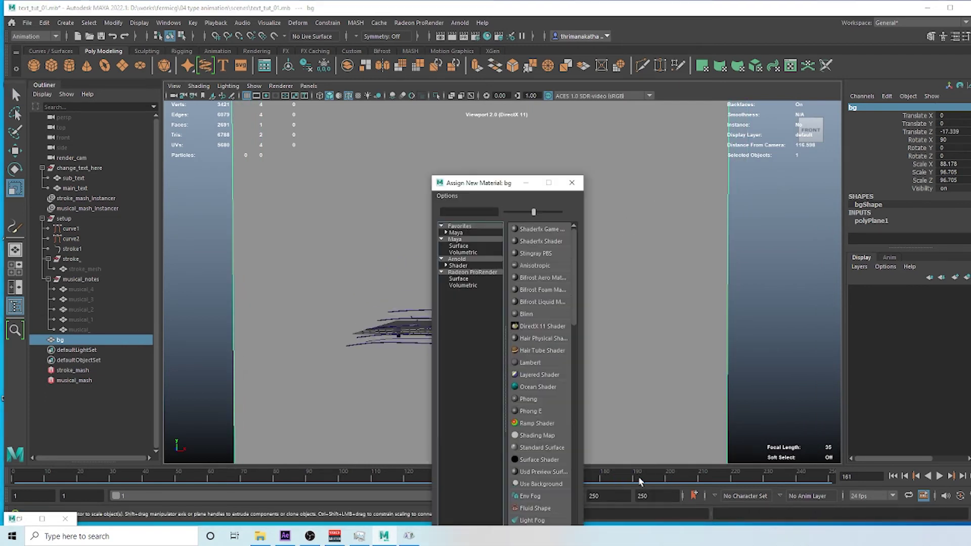
{"action": "left_click", "coordinate": [466, 266]}
{"action": "left_click", "coordinate": [544, 399]}
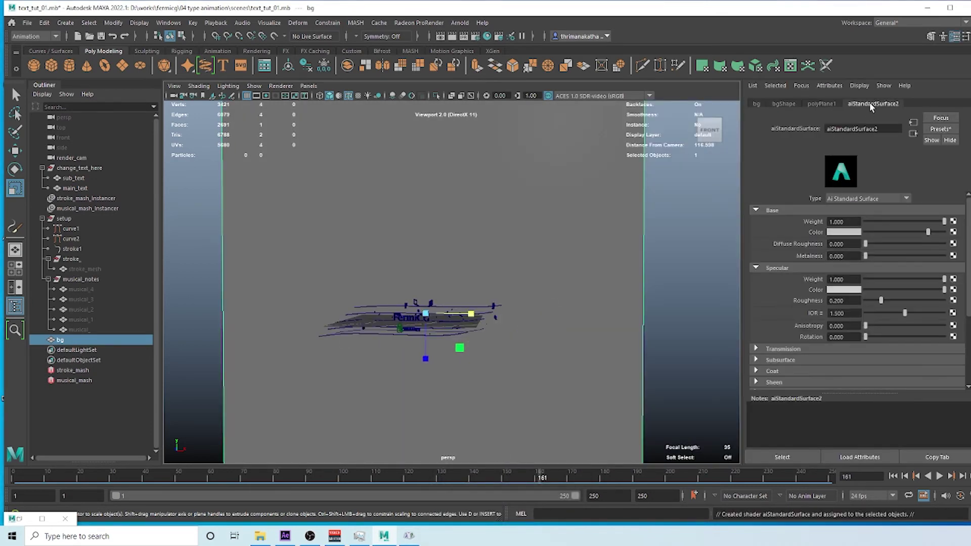
{"action": "double_click", "coordinate": [862, 128]}
{"action": "type", "text": "bg_"}
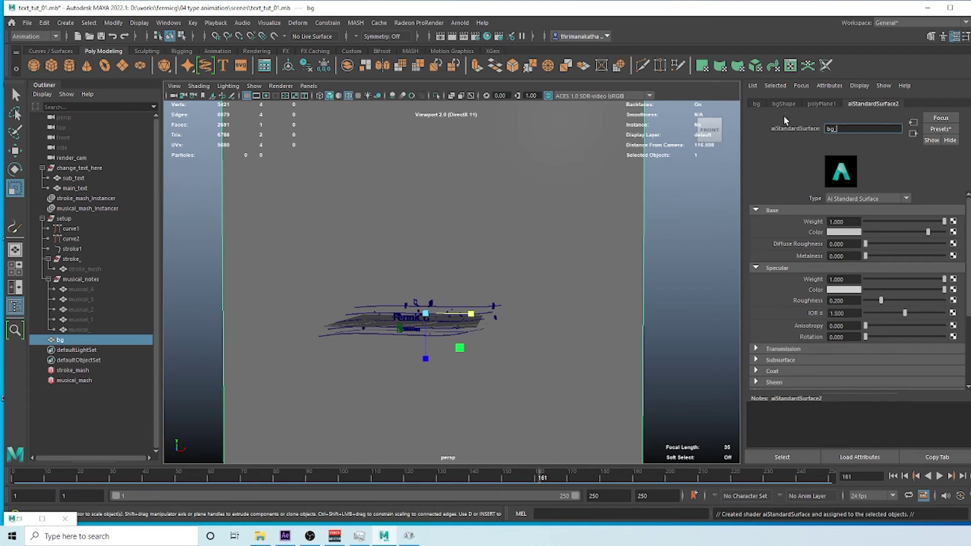
{"action": "key", "text": "Return"}
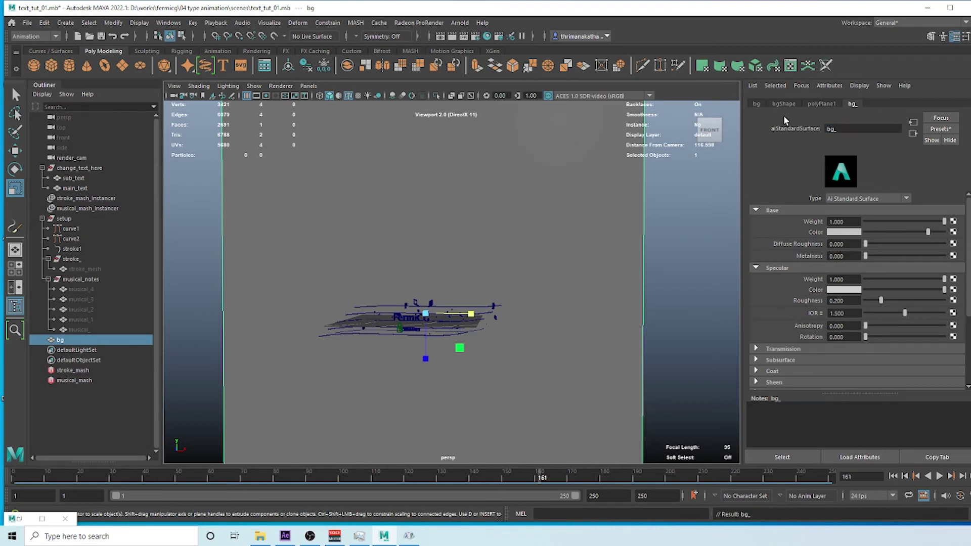
Apply the Rubber preset to the bg_ material and darken its specular color to black
{"action": "left_click", "coordinate": [942, 130]}
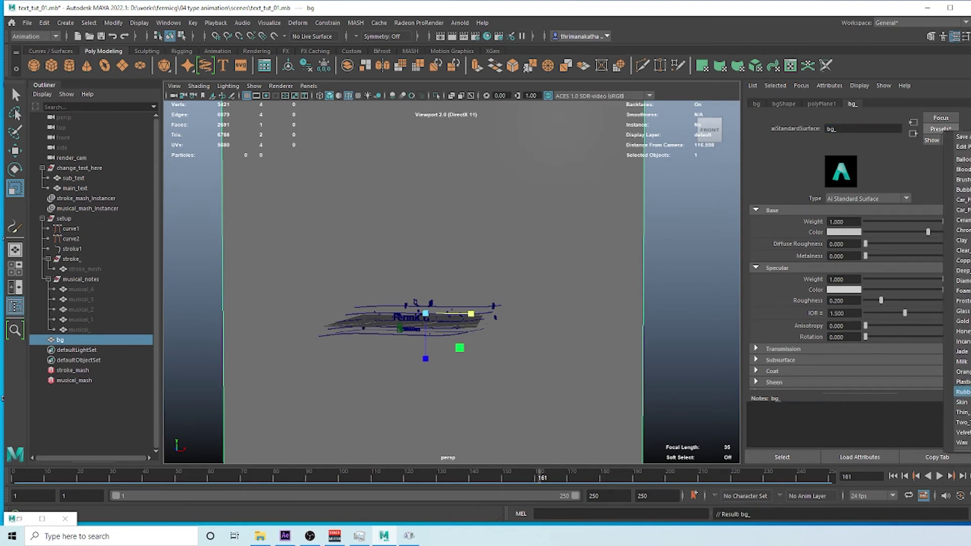
{"action": "left_click", "coordinate": [962, 392]}
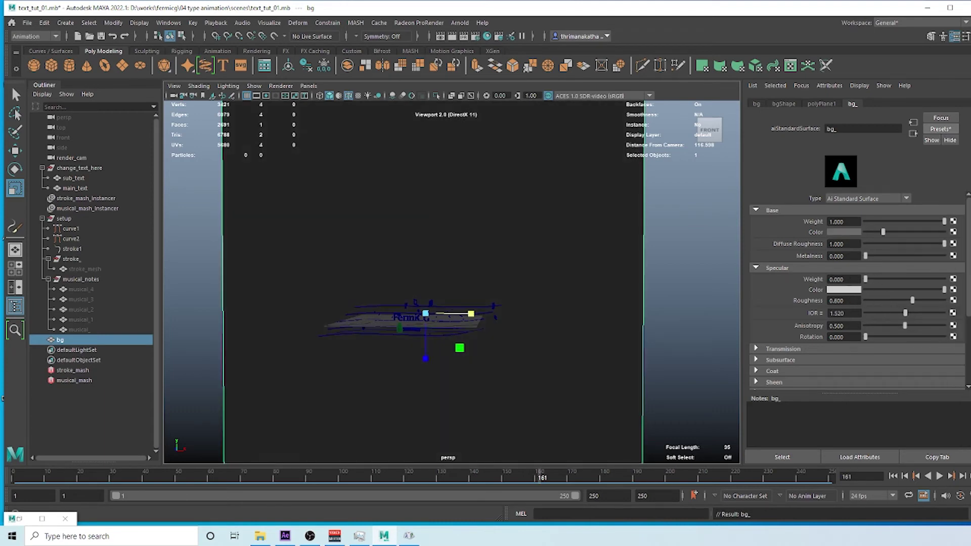
{"action": "left_click_drag", "start_coordinate": [913, 293], "coordinate": [859, 295]}
Set the base color of the bg_ material to a fully saturated magenta
{"action": "left_click", "coordinate": [853, 232]}
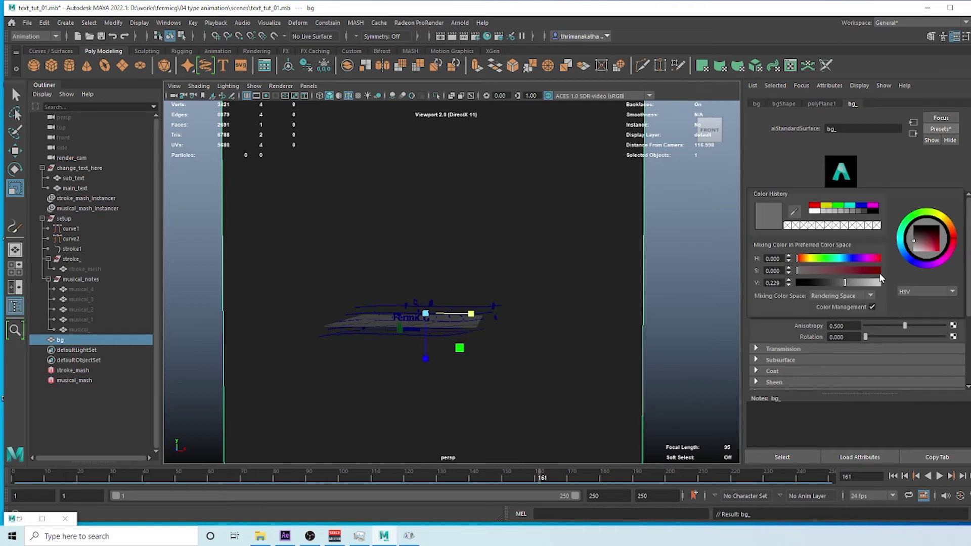
{"action": "mouse_move", "coordinate": [872, 271]}
{"action": "left_mouse_down"}
{"action": "mouse_move", "coordinate": [881, 272]}
{"action": "mouse_move", "coordinate": [861, 283]}
{"action": "left_mouse_up"}
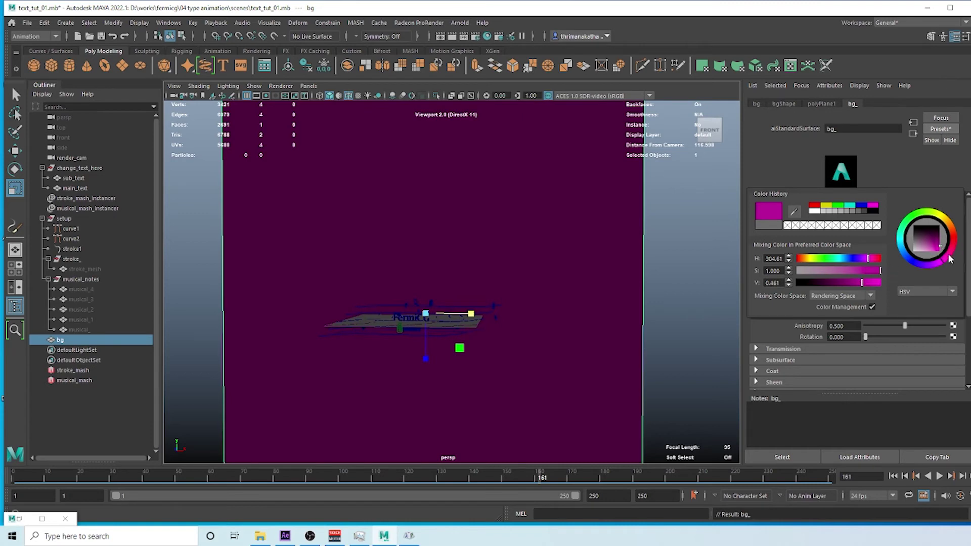
{"action": "left_click_drag", "start_coordinate": [948, 256], "coordinate": [945, 257]}
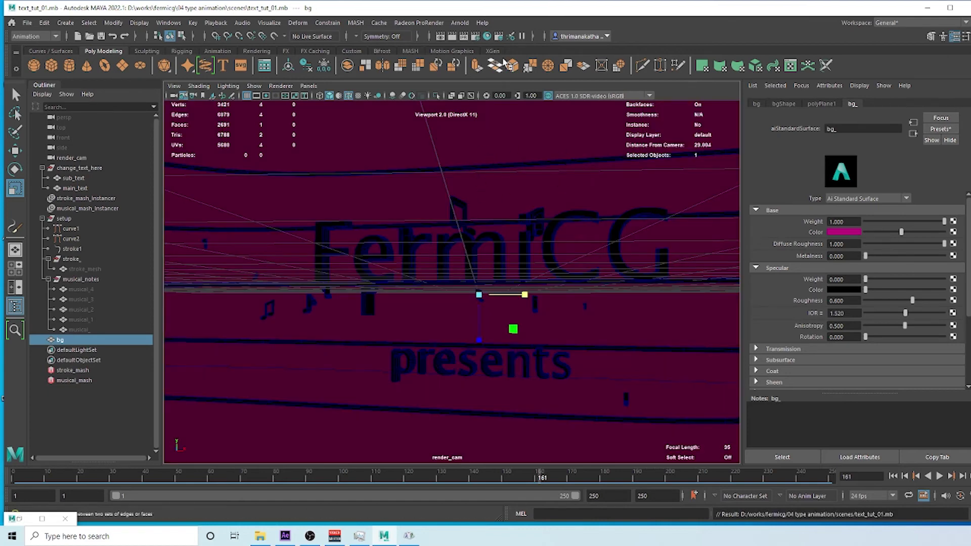
Set the renderer to Maya Hardware 2.0 in the render settings and enable GPU Instancing
{"action": "left_click", "coordinate": [476, 36]}
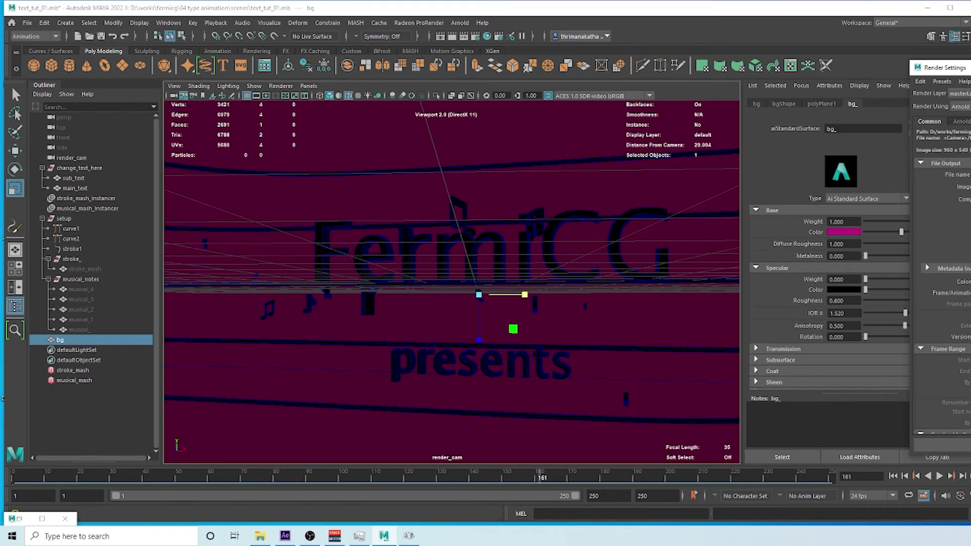
{"action": "left_click", "coordinate": [960, 106]}
{"action": "left_click", "coordinate": [959, 132]}
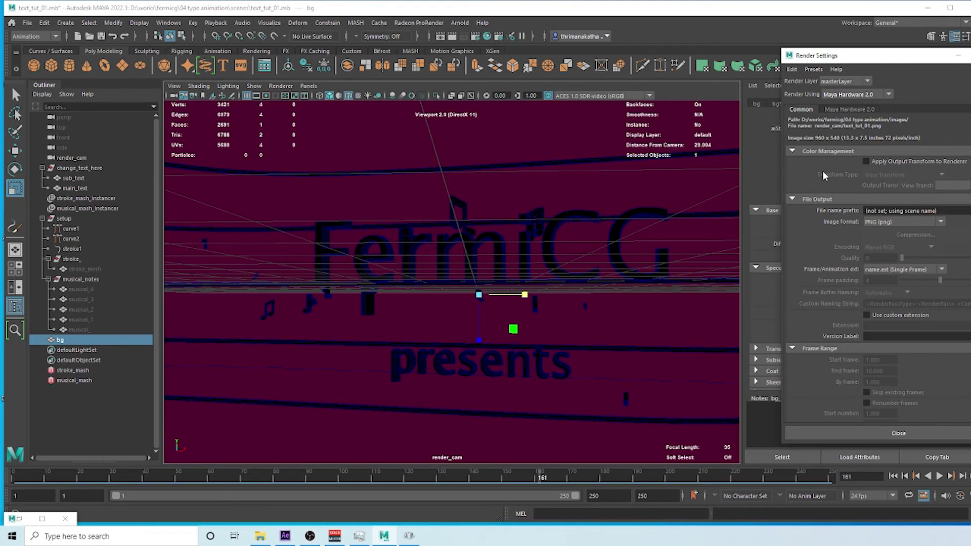
{"action": "left_click", "coordinate": [837, 109]}
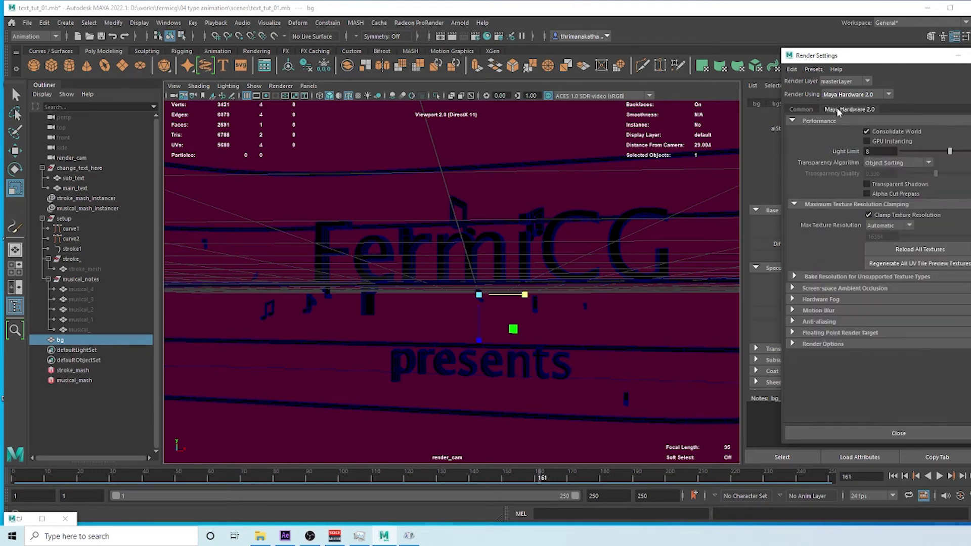
{"action": "left_click", "coordinate": [890, 142]}
Enable Screen-space Ambient Occlusion and Multisample Anti-aliasing for the Maya Hardware 2.0 renderer
{"action": "left_click", "coordinate": [827, 288]}
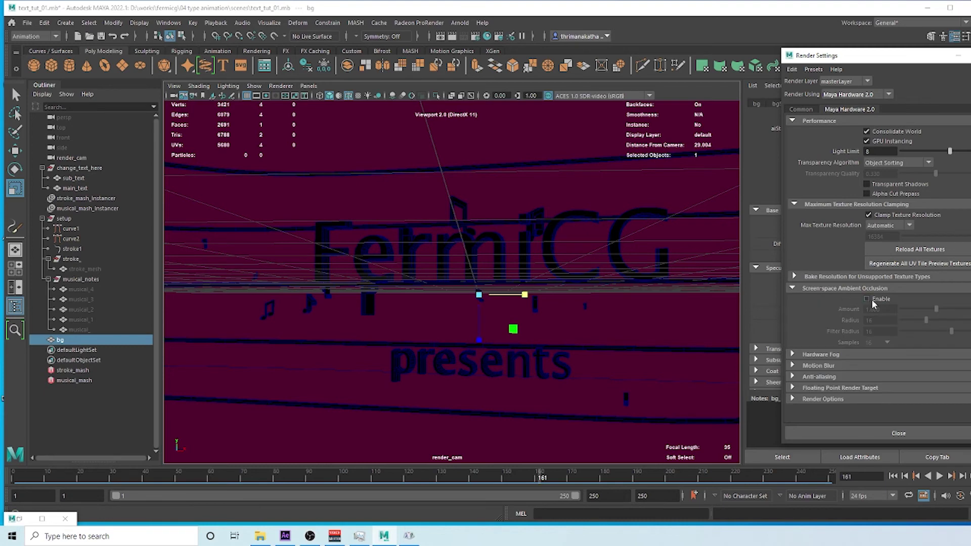
{"action": "left_click", "coordinate": [872, 299]}
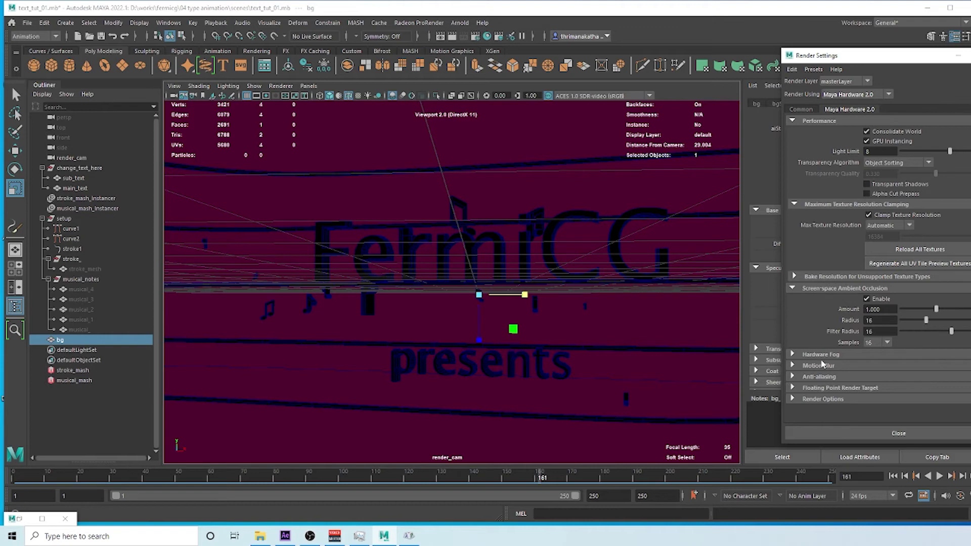
{"action": "left_click", "coordinate": [819, 376]}
{"action": "scroll", "coordinate": [810, 311], "scroll_direction": "down", "scroll_amount": 1}
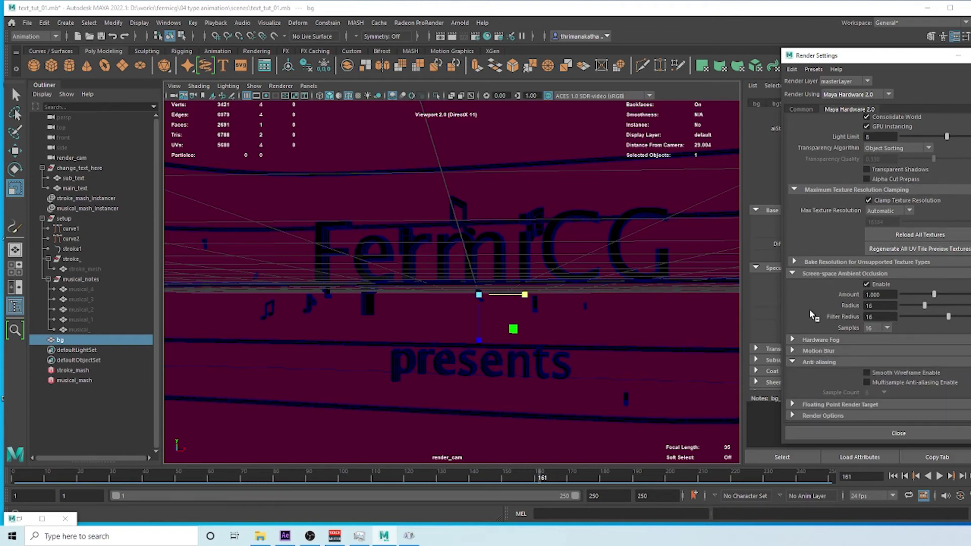
{"action": "left_click", "coordinate": [867, 383]}
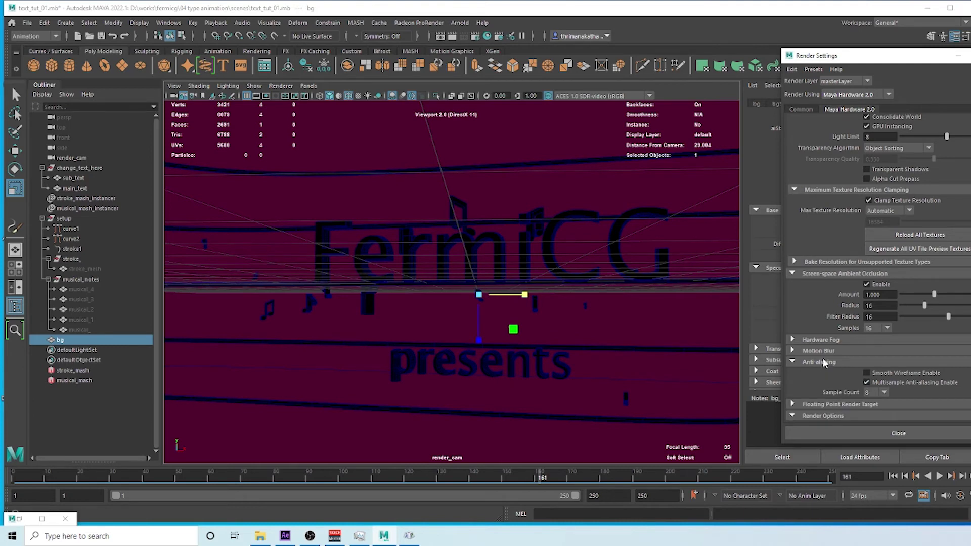
Test-render the current frame from render_cam, close the render windows and save the scene
{"action": "left_click", "coordinate": [823, 415]}
{"action": "scroll", "coordinate": [880, 354], "scroll_direction": "down", "scroll_amount": 5}
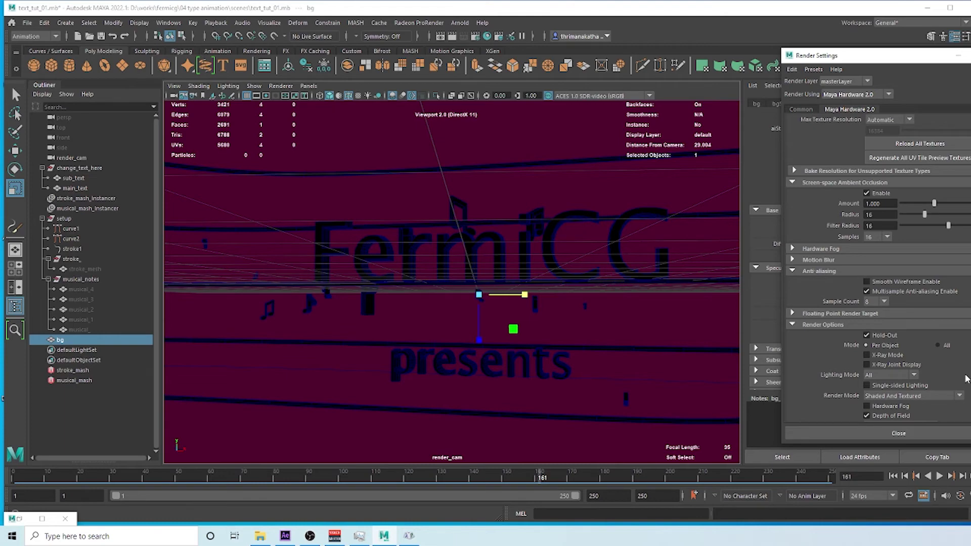
{"action": "scroll", "coordinate": [966, 378], "scroll_direction": "up", "scroll_amount": 3}
{"action": "left_click", "coordinate": [453, 36]}
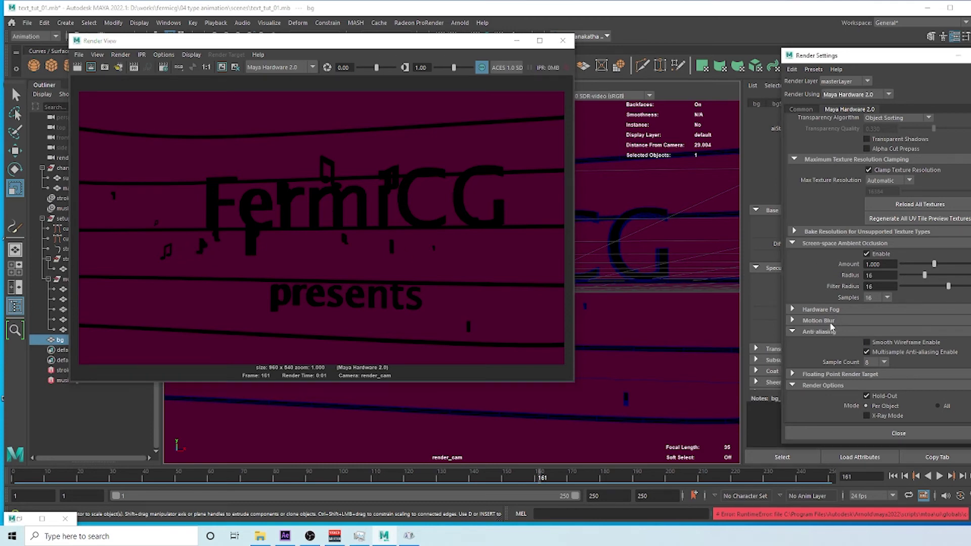
{"action": "left_click", "coordinate": [851, 321]}
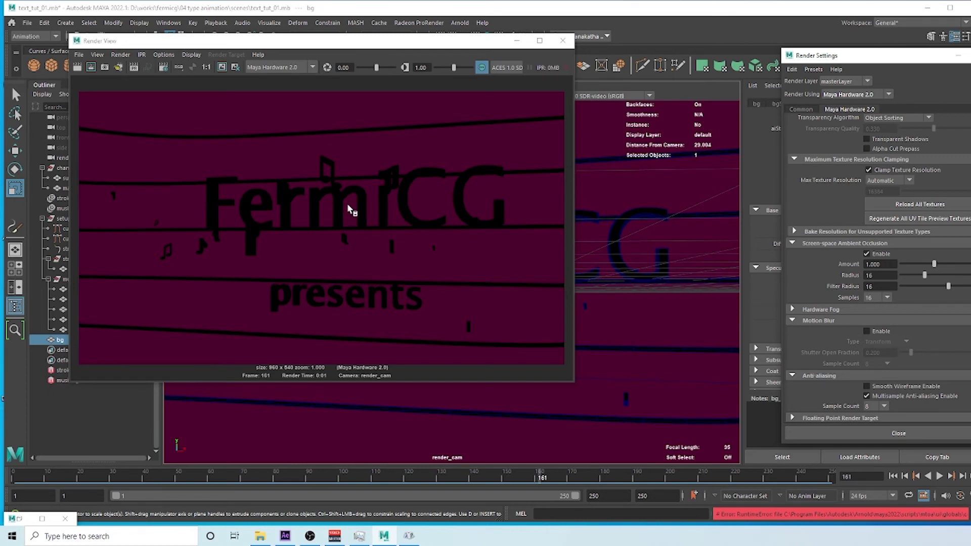
{"action": "left_click", "coordinate": [966, 57]}
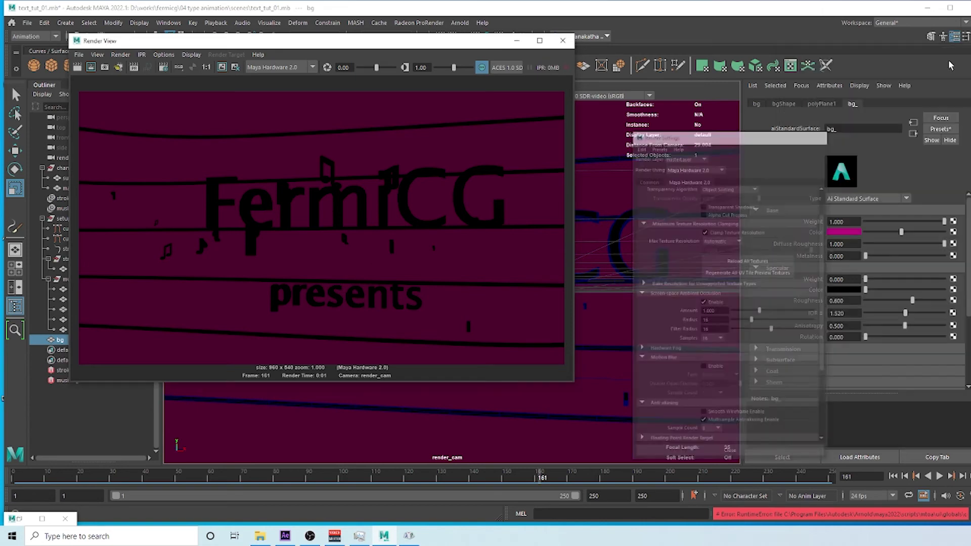
{"action": "left_click", "coordinate": [563, 41]}
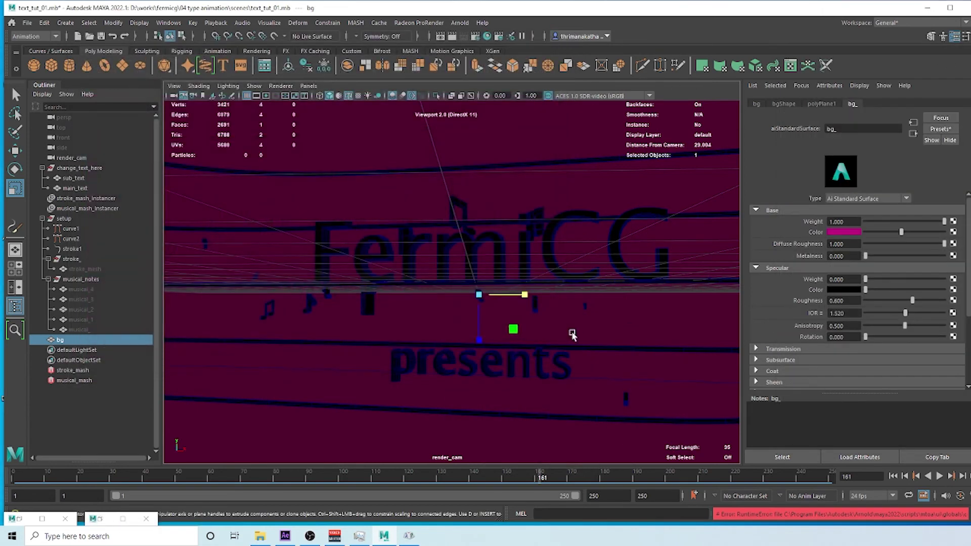
{"action": "key", "text": "ctrl+s"}
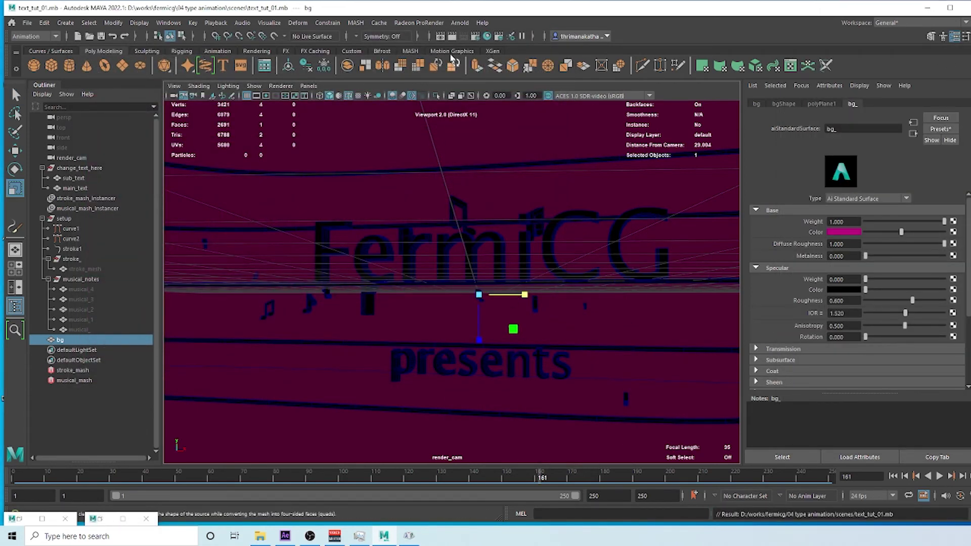
Create an Arnold Skydome Light and rename it hdr
{"action": "left_click", "coordinate": [460, 23]}
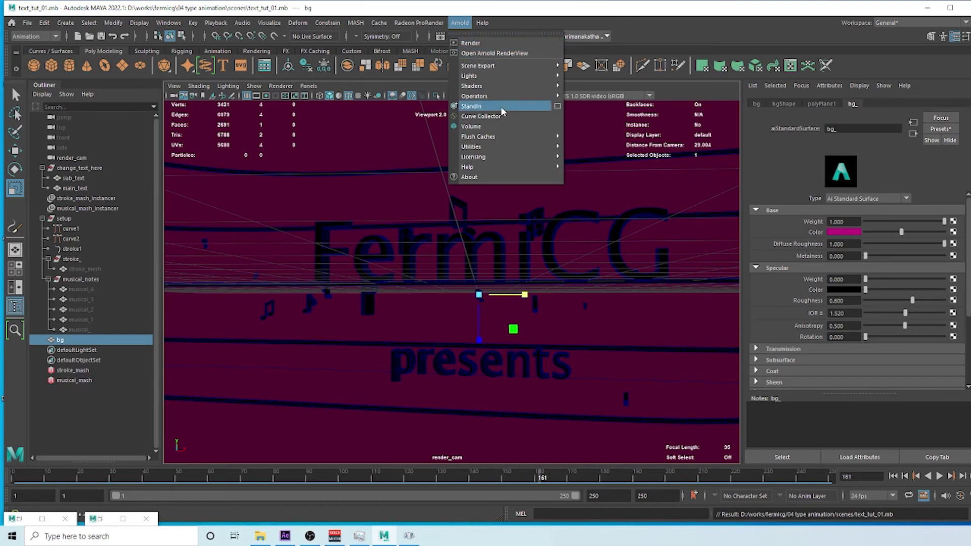
{"action": "mouse_move", "coordinate": [501, 76]}
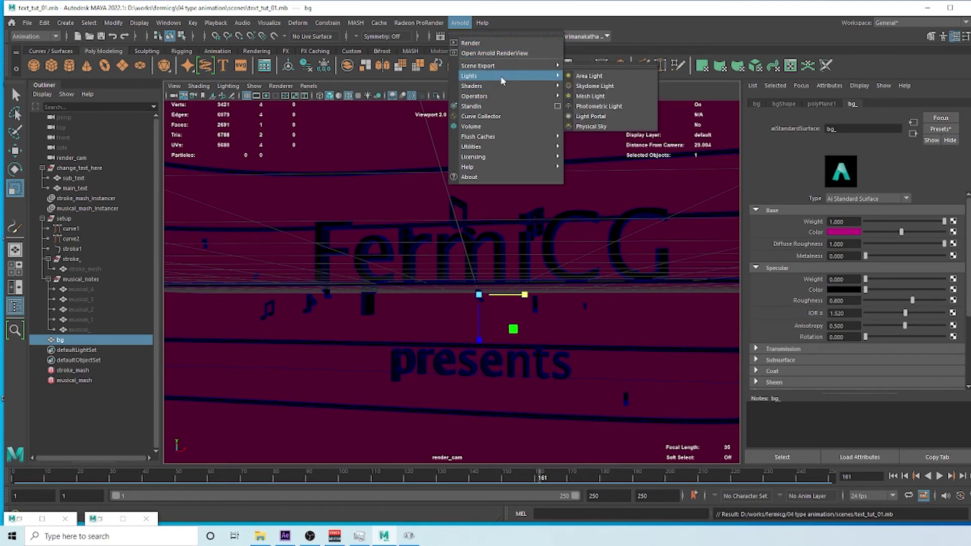
{"action": "left_click", "coordinate": [595, 86]}
{"action": "double_click", "coordinate": [81, 350]}
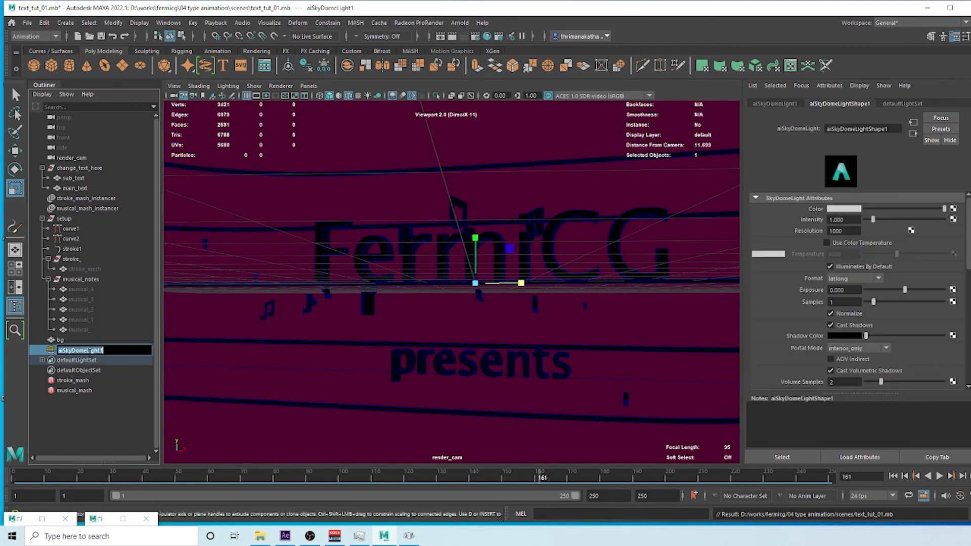
{"action": "type", "text": "hdr"}
{"action": "key", "text": "Return"}
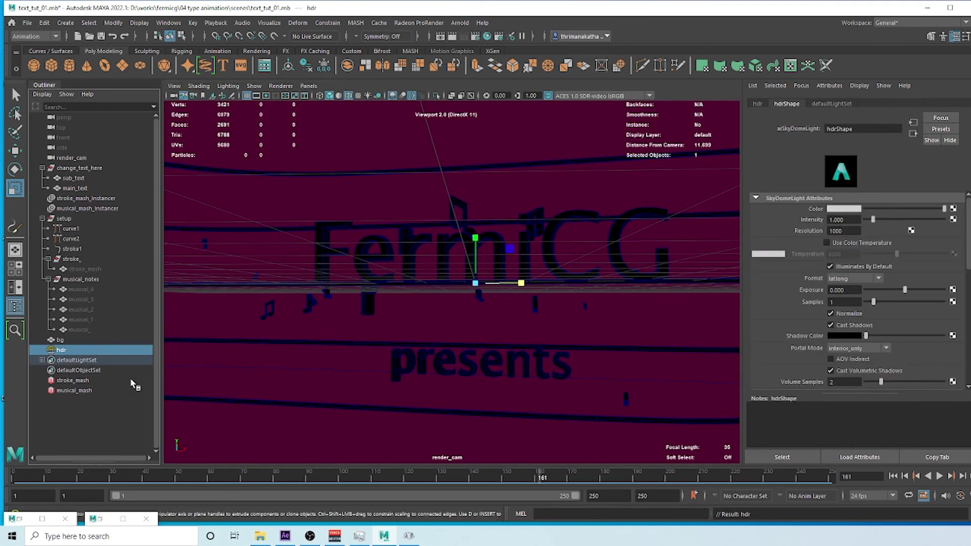
Map the hdr skydome light's color with a File texture using Church_HarvestLobby_BLUR_bw_2.hdr
{"action": "left_click", "coordinate": [953, 209]}
{"action": "left_click", "coordinate": [528, 260]}
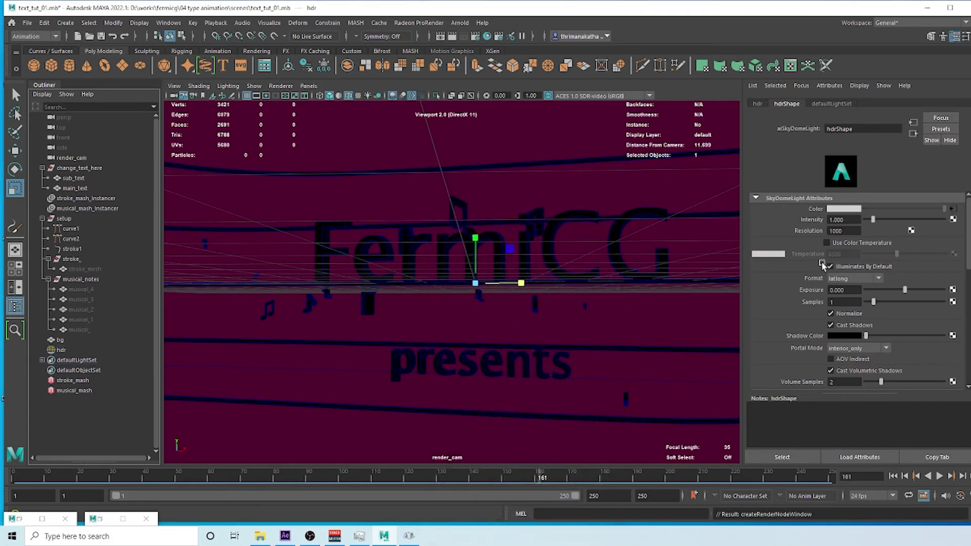
{"action": "left_click", "coordinate": [955, 241]}
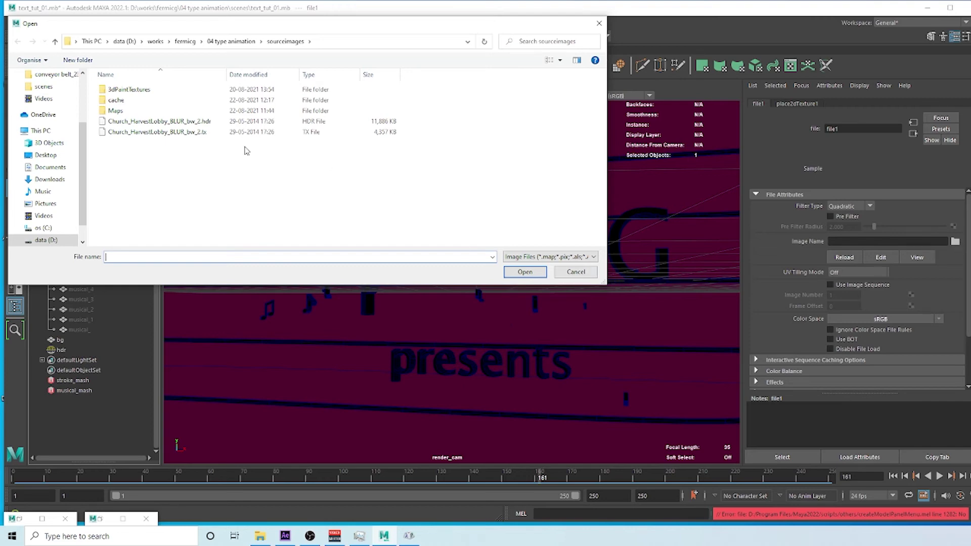
{"action": "left_click", "coordinate": [181, 124]}
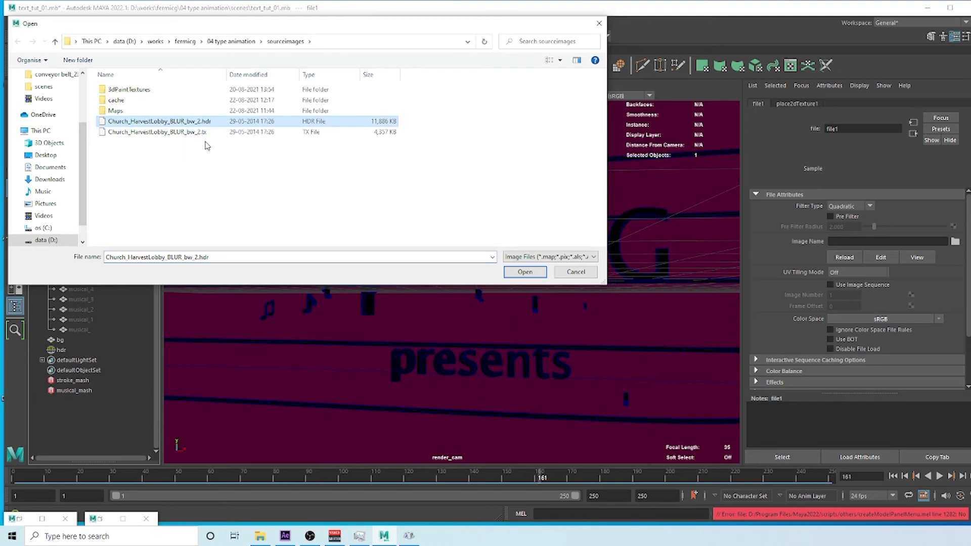
{"action": "left_click", "coordinate": [524, 272]}
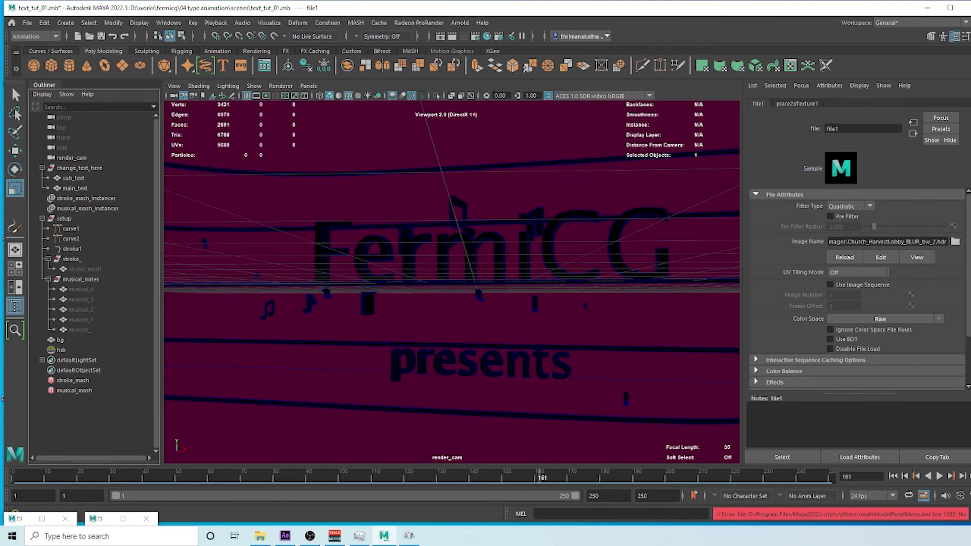
Render the current frame and set the Render View's display transform to Un-tone-mapped (sRGB)
{"action": "left_click", "coordinate": [452, 36]}
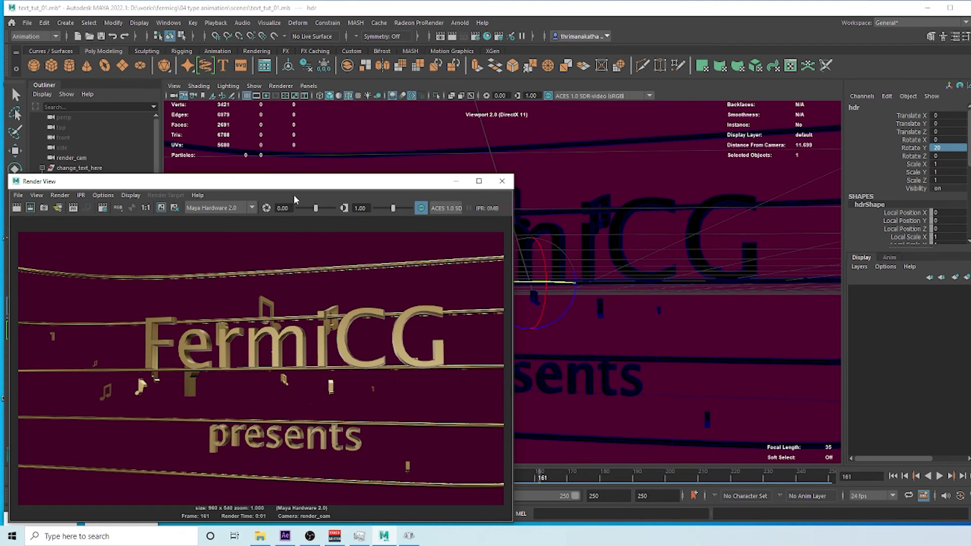
{"action": "left_click_drag", "start_coordinate": [313, 181], "coordinate": [590, 118]}
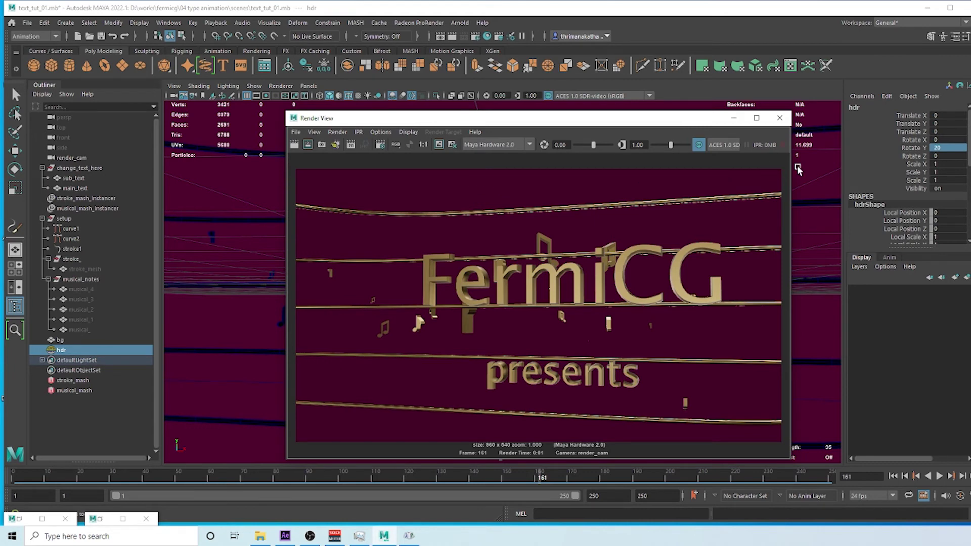
{"action": "left_click_drag", "start_coordinate": [793, 163], "coordinate": [929, 164]}
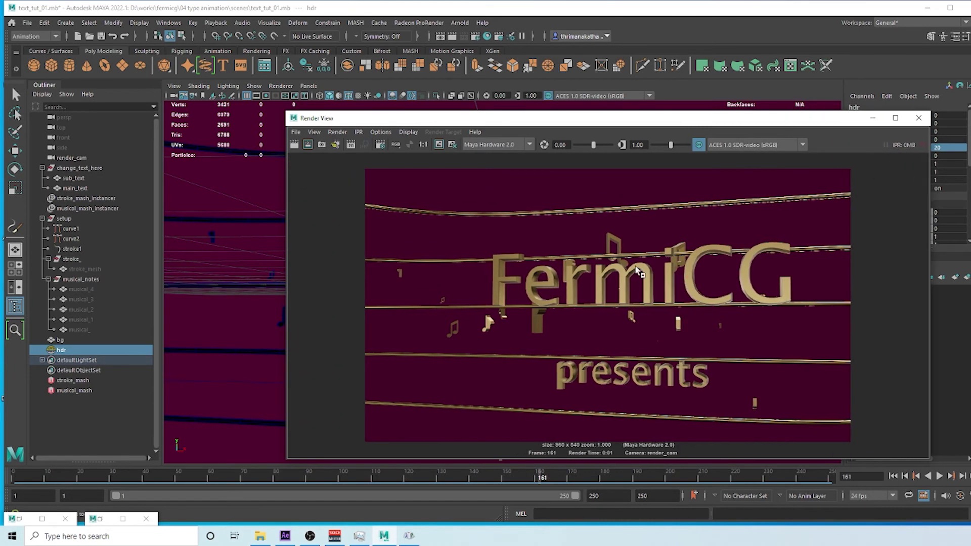
{"action": "left_click", "coordinate": [802, 145]}
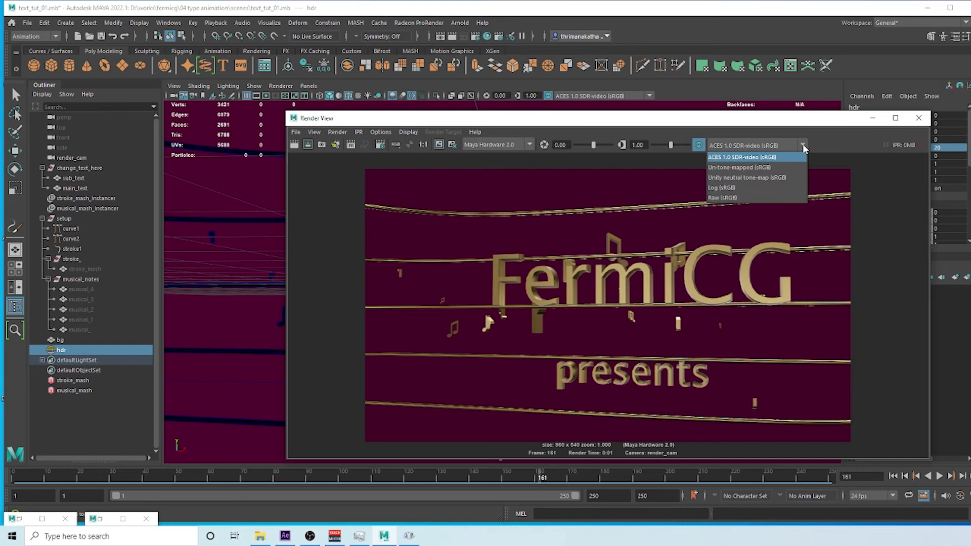
{"action": "left_click", "coordinate": [775, 168]}
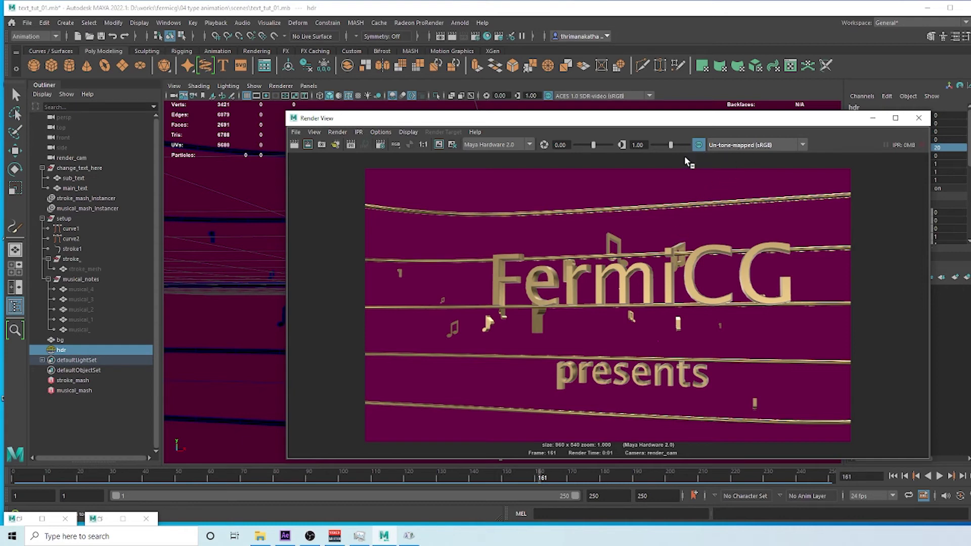
Close the Render View and save the scene
{"action": "left_click_drag", "start_coordinate": [604, 119], "coordinate": [483, 86]}
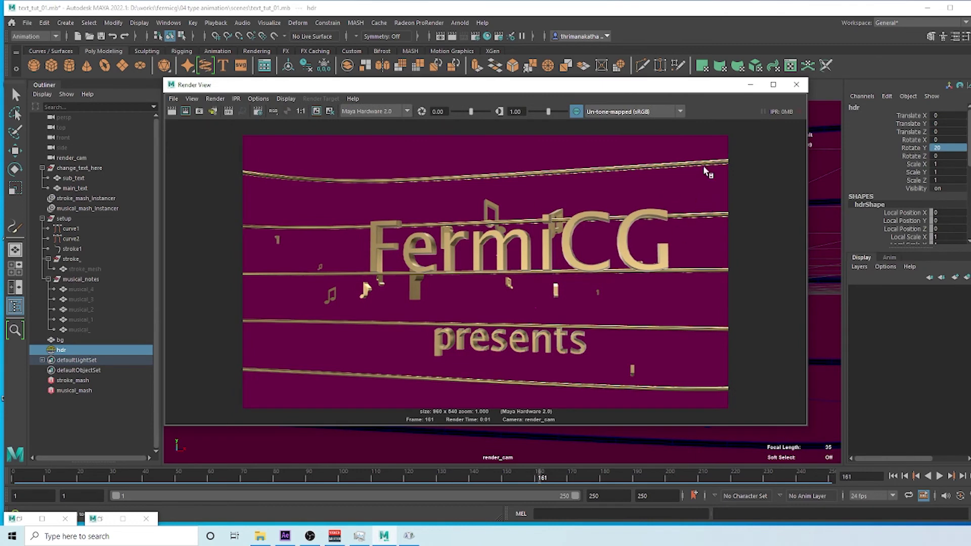
{"action": "left_click", "coordinate": [796, 84]}
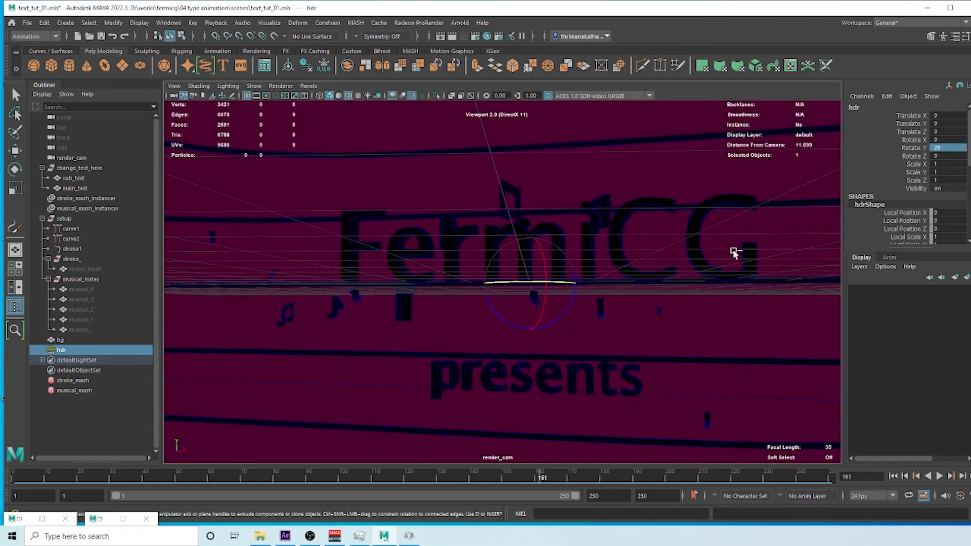
{"action": "key", "text": "ctrl+s"}
{"action": "key", "text": "q"}
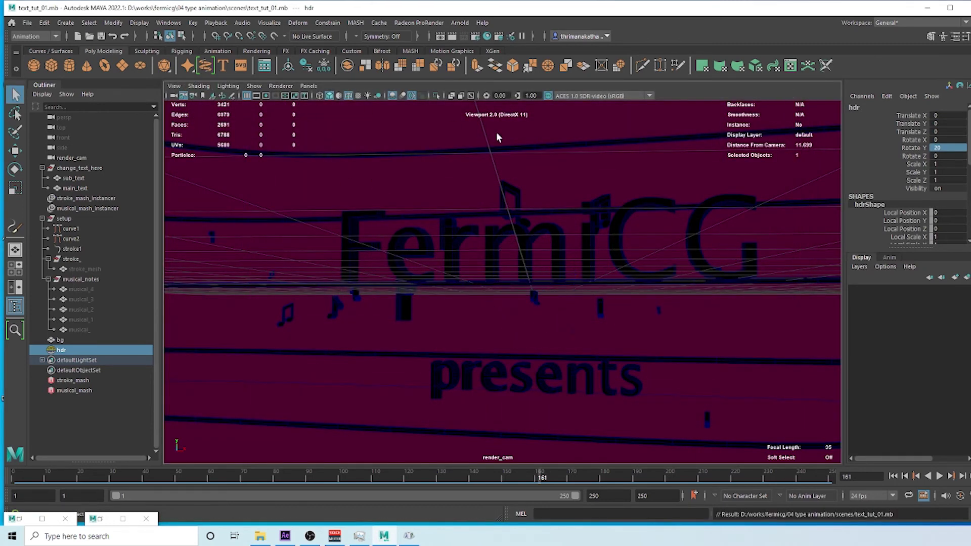
Set the render output's file name prefix to text_ and the frame/animation extension to name_#.ext
{"action": "left_click", "coordinate": [475, 36]}
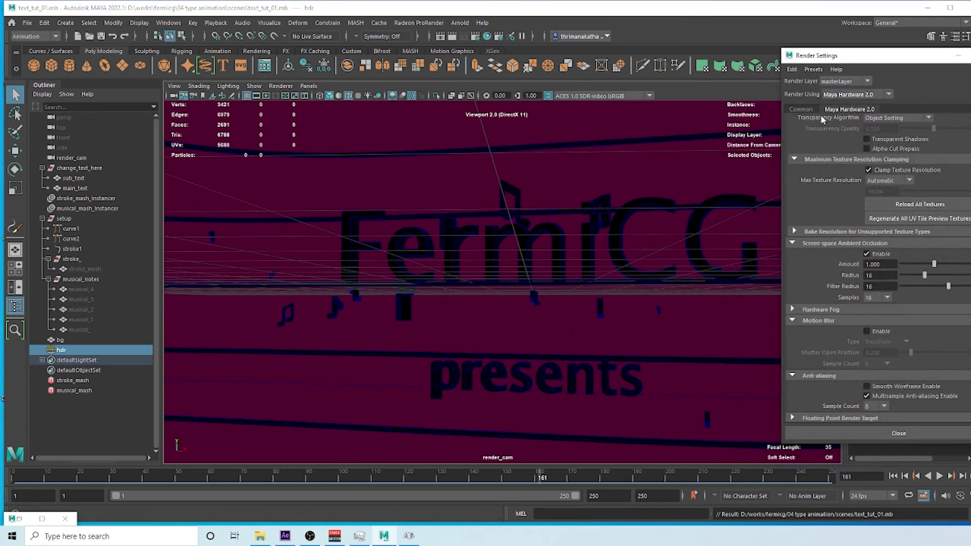
{"action": "left_click", "coordinate": [804, 109]}
{"action": "left_click_drag", "start_coordinate": [893, 60], "coordinate": [752, 94]}
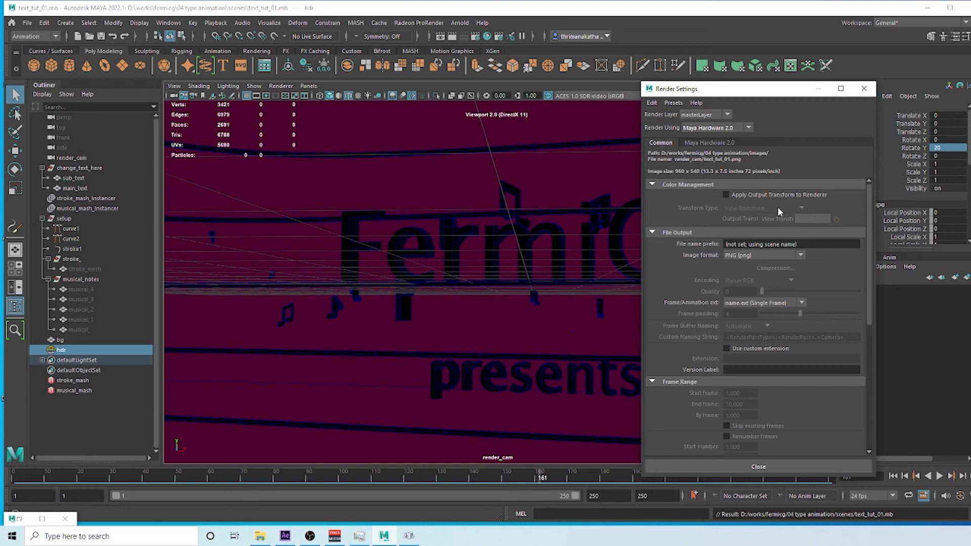
{"action": "left_click", "coordinate": [755, 241]}
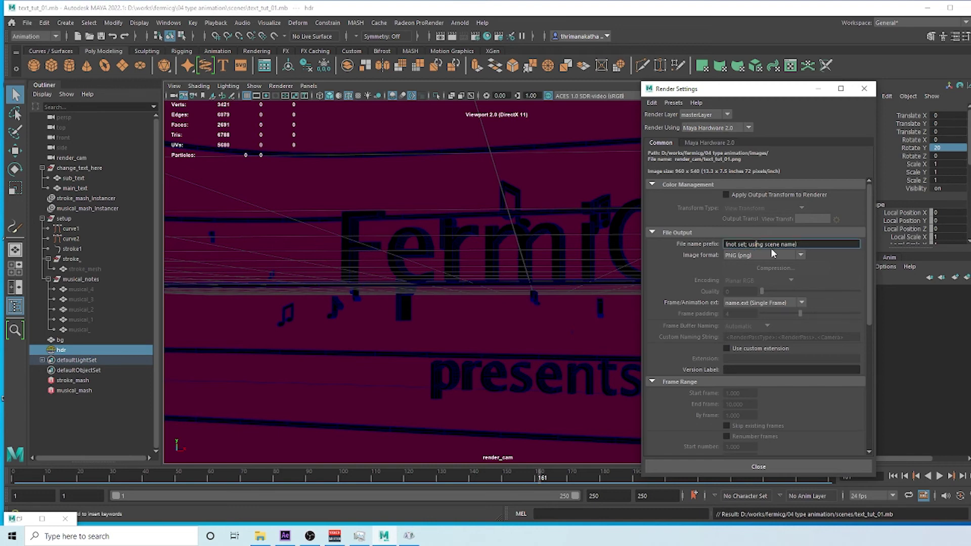
{"action": "left_click_drag", "start_coordinate": [807, 244], "coordinate": [707, 251]}
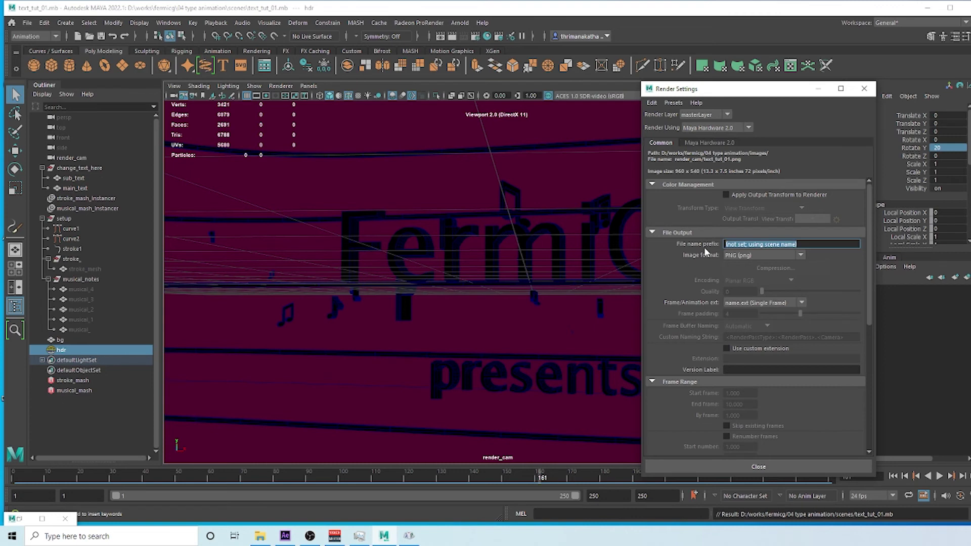
{"action": "type", "text": "te"}
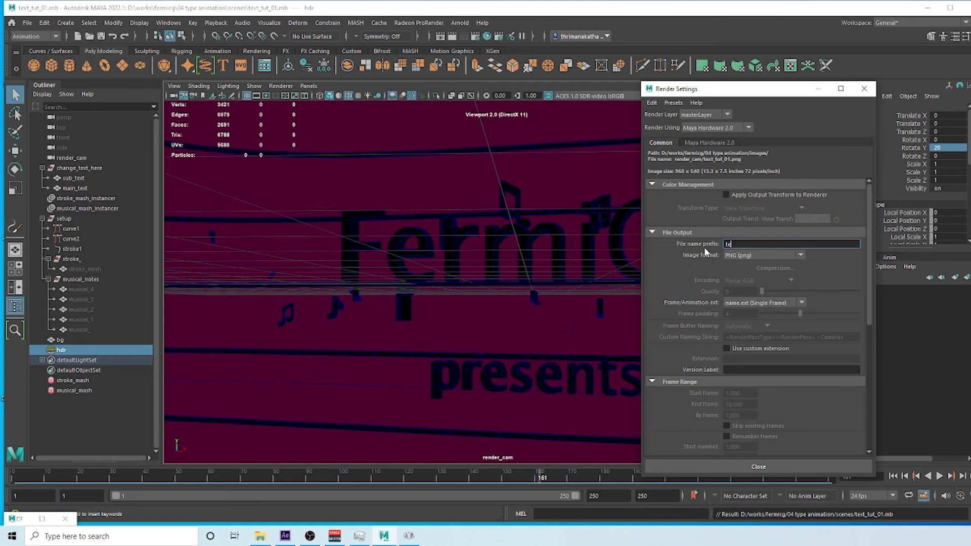
{"action": "type", "text": "xt_"}
{"action": "left_click", "coordinate": [801, 303]}
{"action": "left_click", "coordinate": [760, 374]}
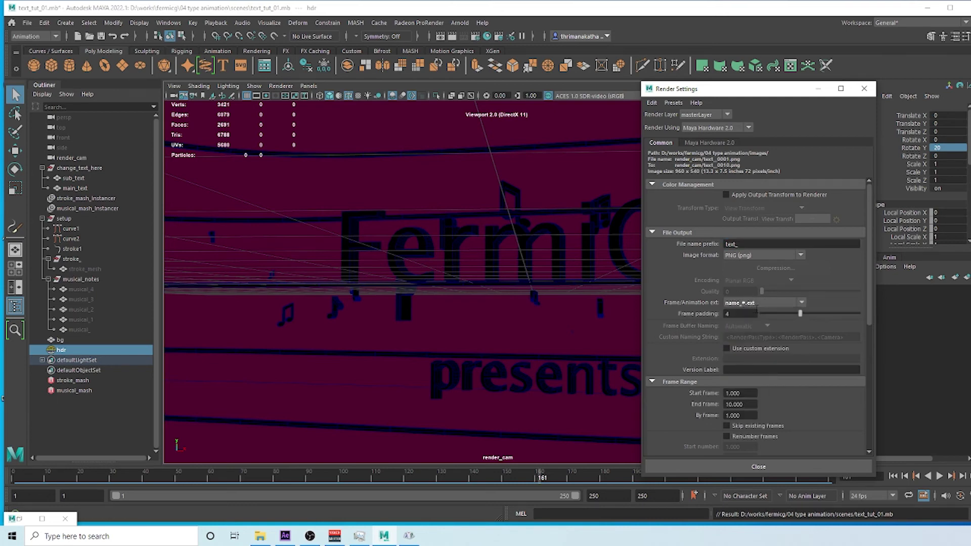
Set the render output's frame padding to 3 and the end frame to 250
{"action": "double_click", "coordinate": [742, 316]}
{"action": "type", "text": "3"}
{"action": "key", "text": "Return"}
{"action": "left_click_drag", "start_coordinate": [747, 404], "coordinate": [710, 403]}
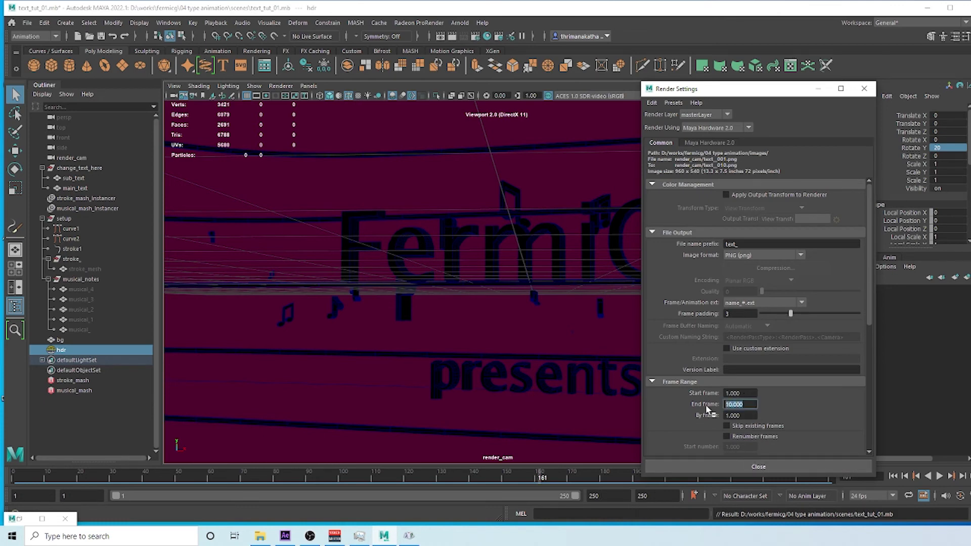
{"action": "type", "text": "250"}
{"action": "key", "text": "Return"}
Remove persp from the renderable cameras, set the image size preset to HD 1080 and close the render settings
{"action": "scroll", "coordinate": [721, 412], "scroll_direction": "down", "scroll_amount": 4}
{"action": "scroll", "coordinate": [682, 409], "scroll_direction": "down", "scroll_amount": 1}
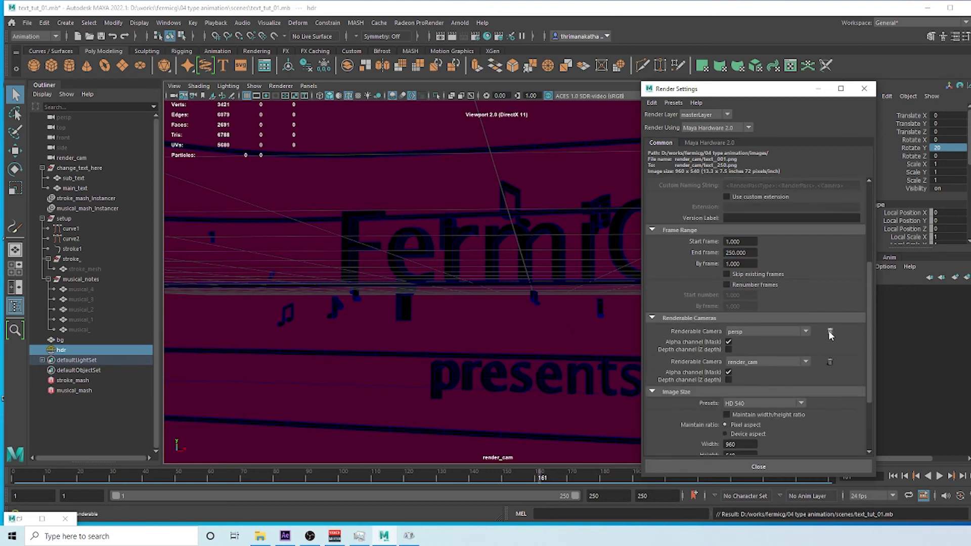
{"action": "left_click", "coordinate": [829, 331]}
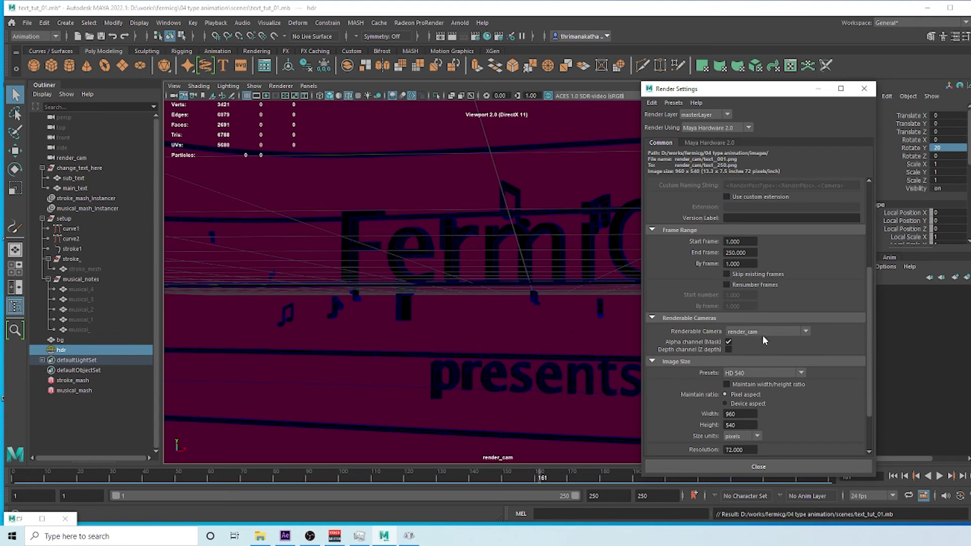
{"action": "left_click", "coordinate": [802, 373]}
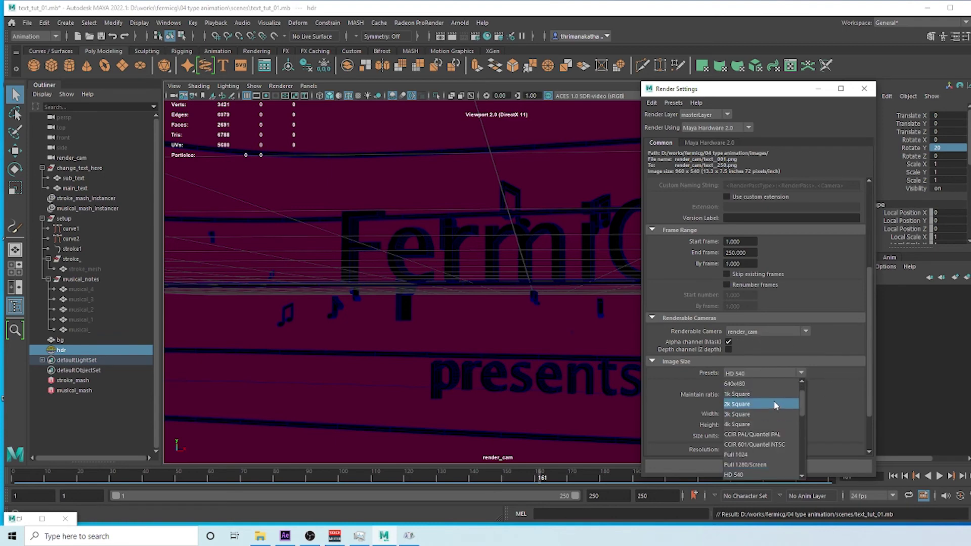
{"action": "scroll", "coordinate": [761, 414], "scroll_direction": "down", "scroll_amount": 2}
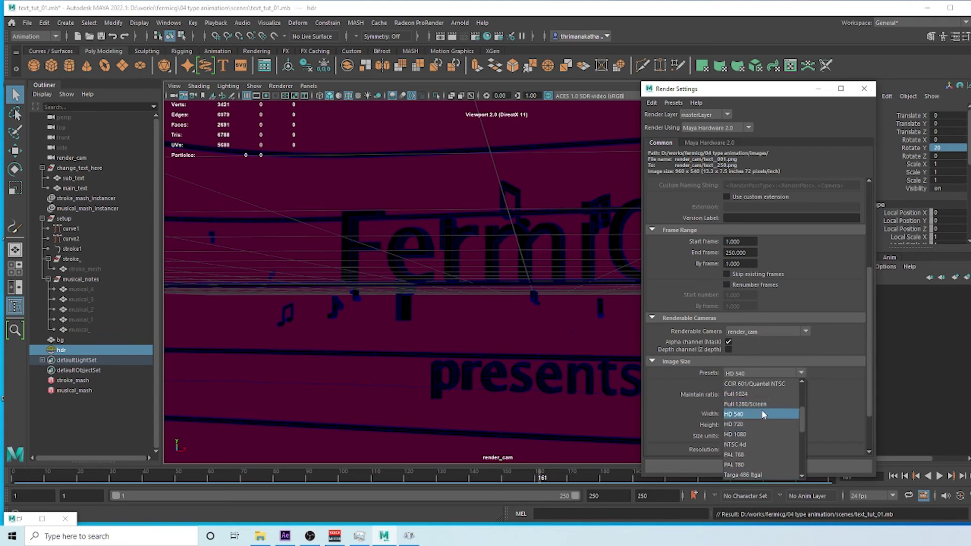
{"action": "left_click", "coordinate": [746, 433]}
{"action": "scroll", "coordinate": [802, 384], "scroll_direction": "down", "scroll_amount": 3}
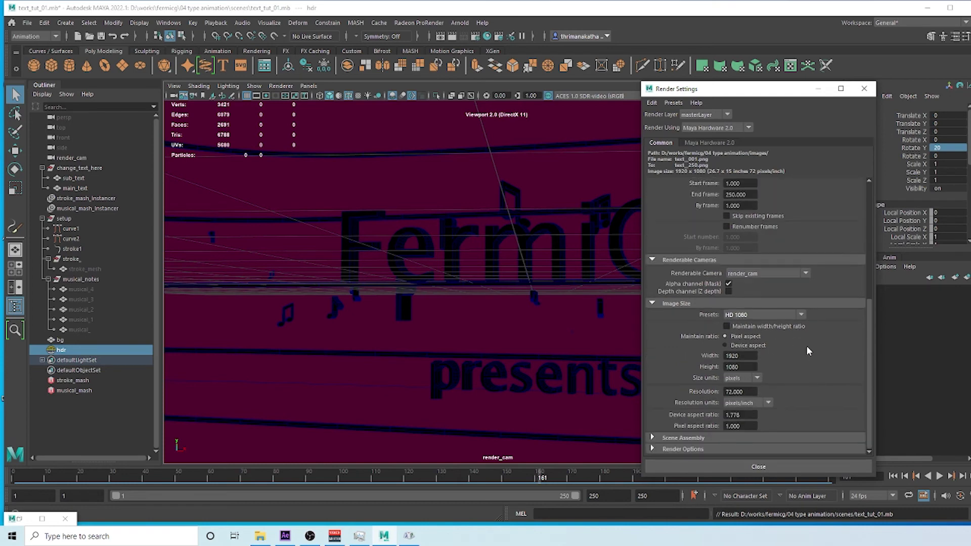
{"action": "left_click", "coordinate": [864, 89]}
Display the Resolution Gate in the render_cam view
{"action": "left_click", "coordinate": [308, 86]}
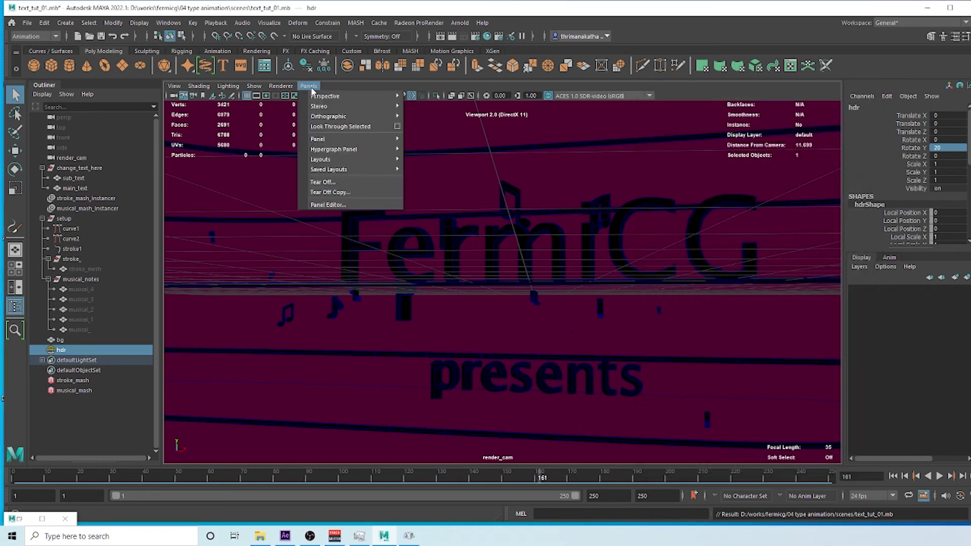
{"action": "mouse_move", "coordinate": [334, 96]}
{"action": "left_click", "coordinate": [427, 106]}
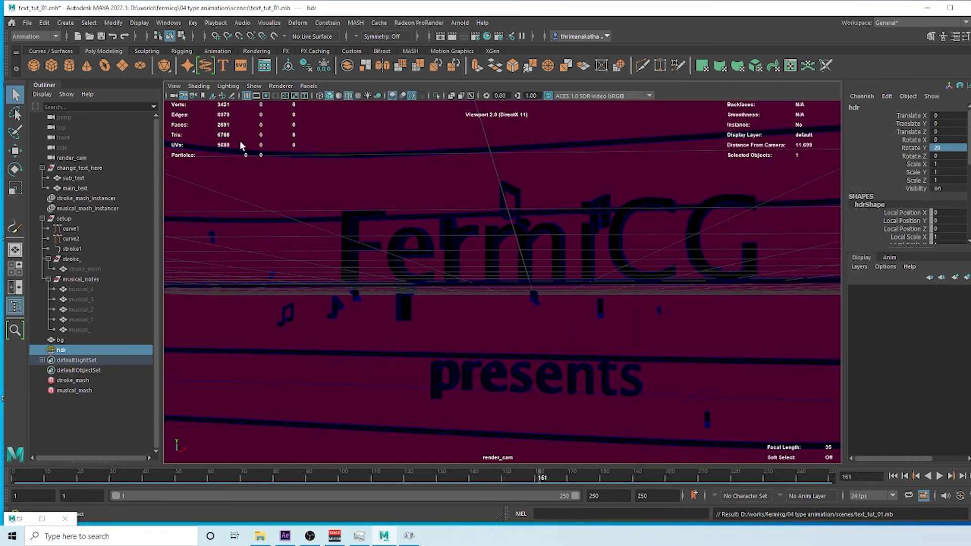
{"action": "left_click", "coordinate": [174, 86]}
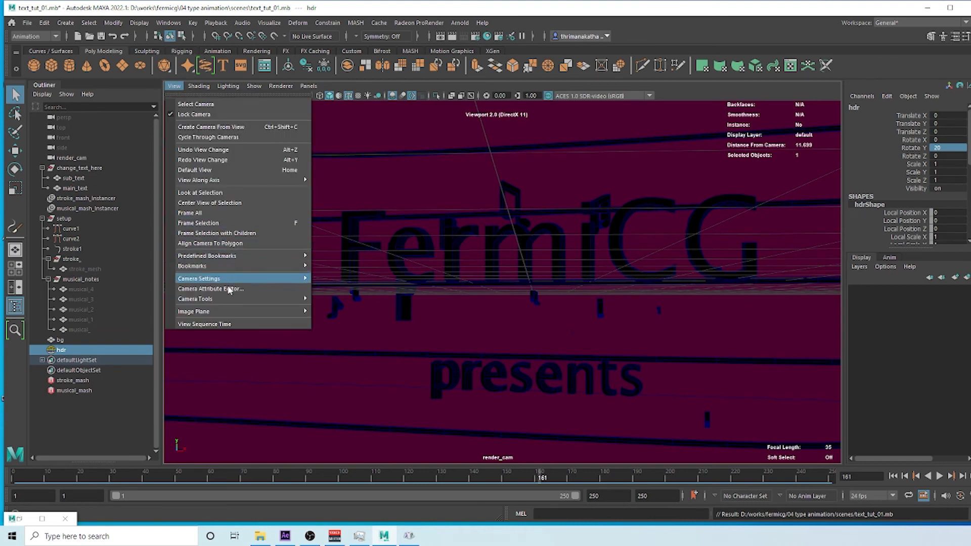
{"action": "mouse_move", "coordinate": [286, 278]}
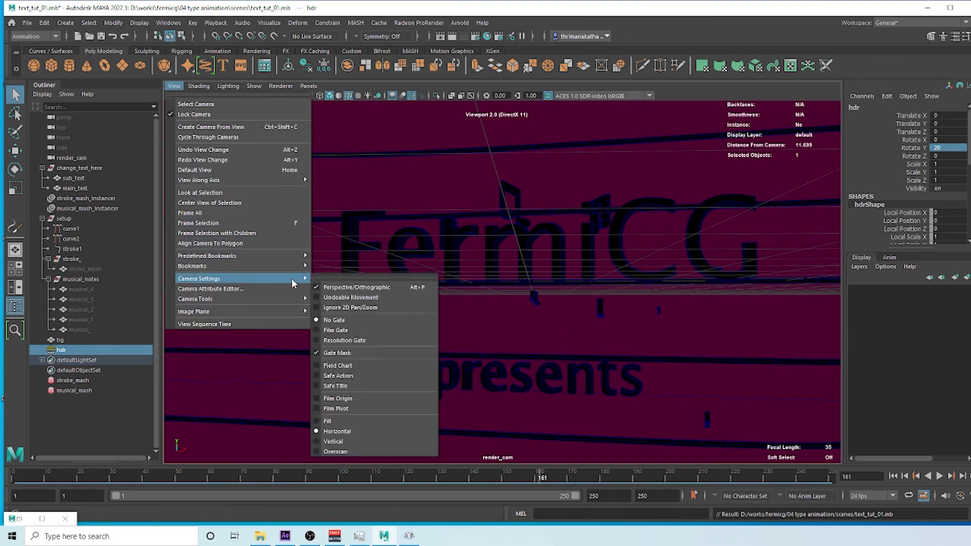
{"action": "left_click", "coordinate": [349, 340]}
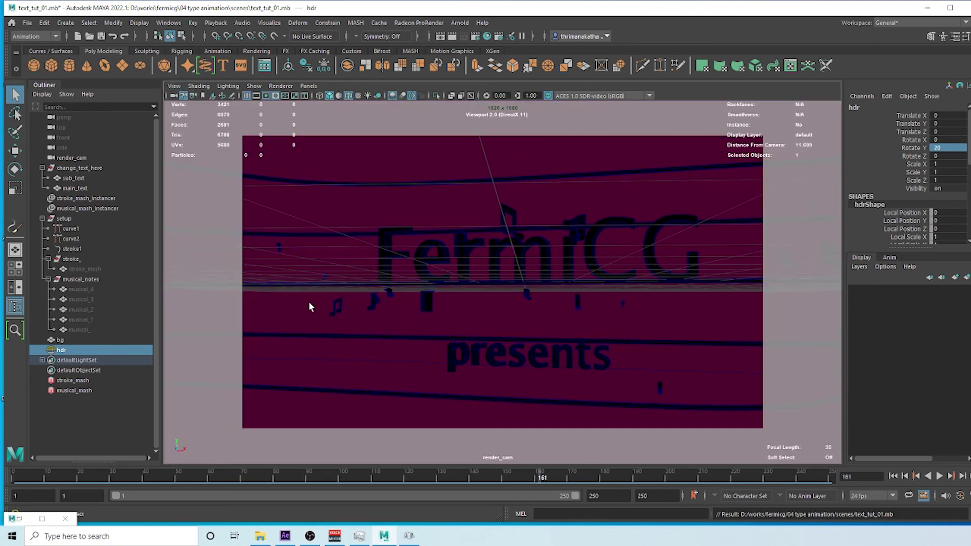
Display the Film Origin and Safe Title guides in the render_cam view
{"action": "left_click", "coordinate": [174, 86]}
{"action": "mouse_move", "coordinate": [243, 278]}
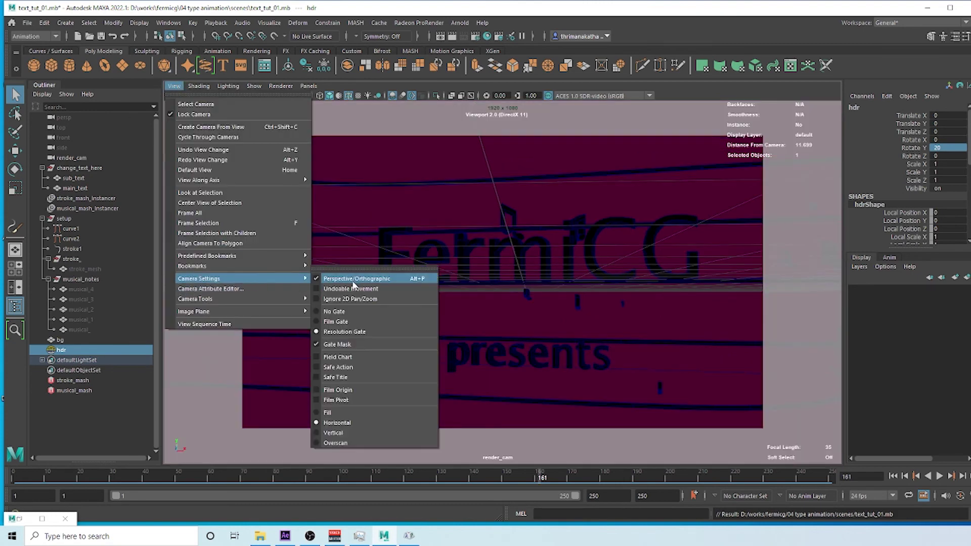
{"action": "left_click", "coordinate": [338, 390]}
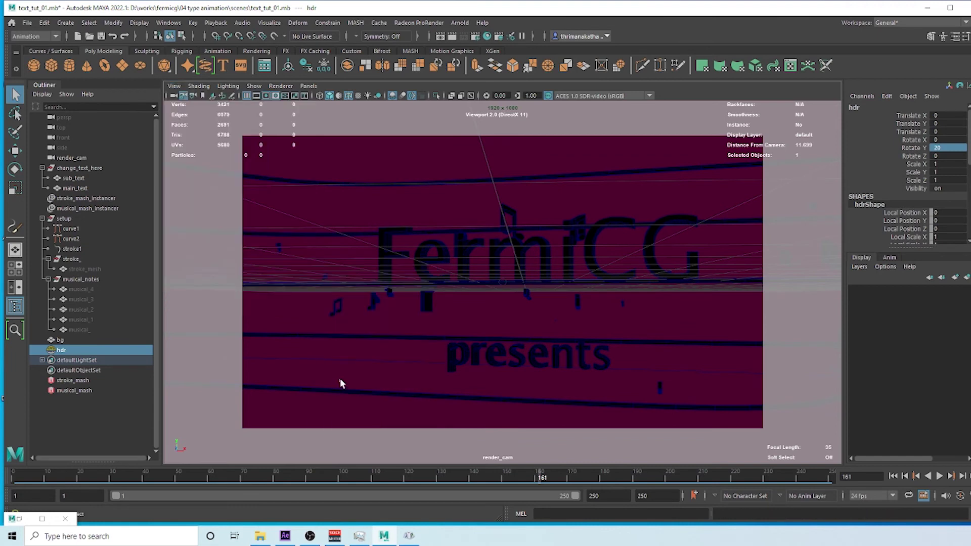
{"action": "left_click", "coordinate": [340, 379]}
{"action": "left_click", "coordinate": [174, 86]}
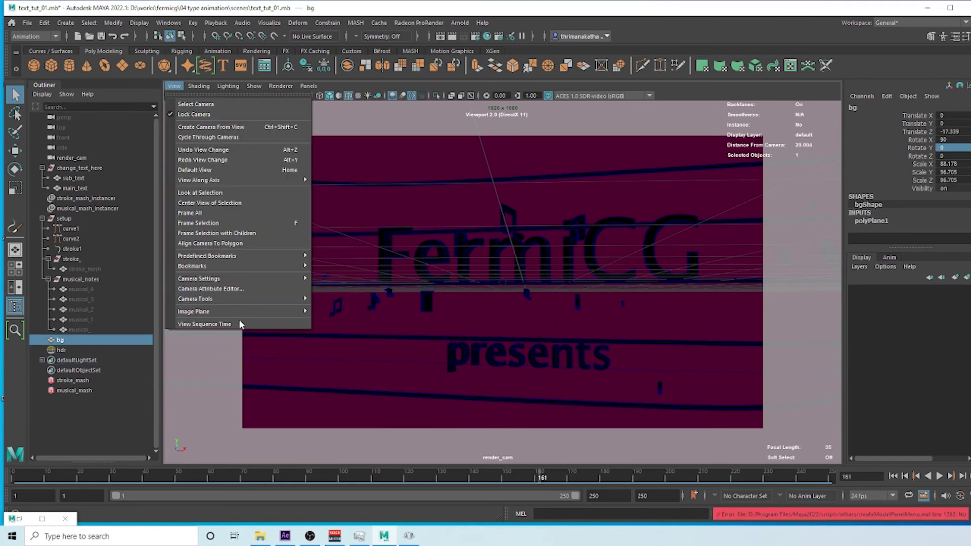
{"action": "mouse_move", "coordinate": [285, 277]}
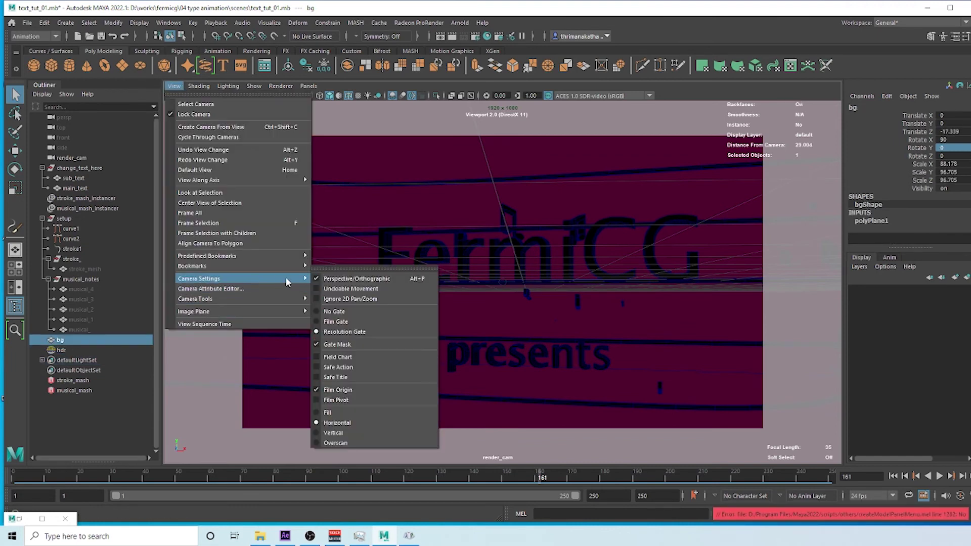
{"action": "left_click", "coordinate": [334, 367]}
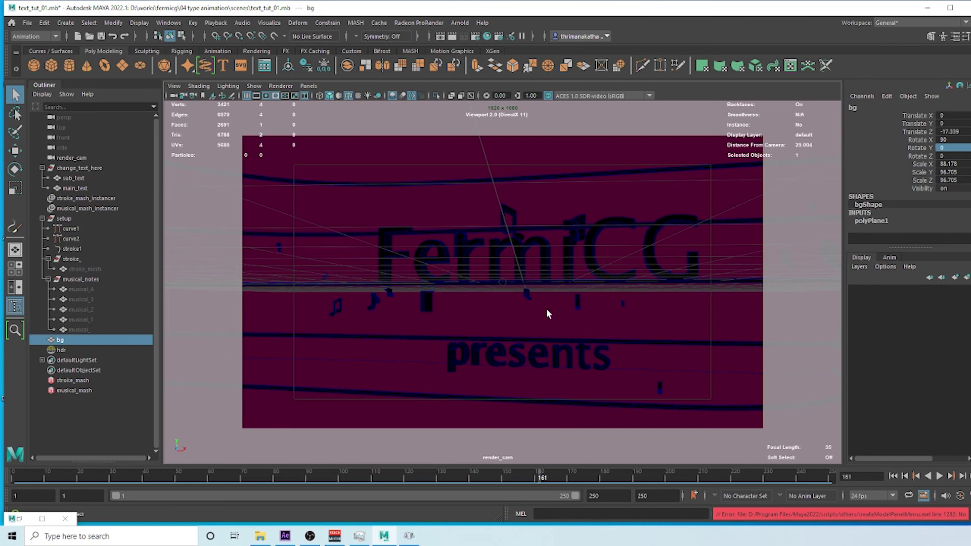
Play the animation through render_cam, stop at frame 178 and move the camera slightly closer to the titles
{"action": "key", "text": "alt+v"}
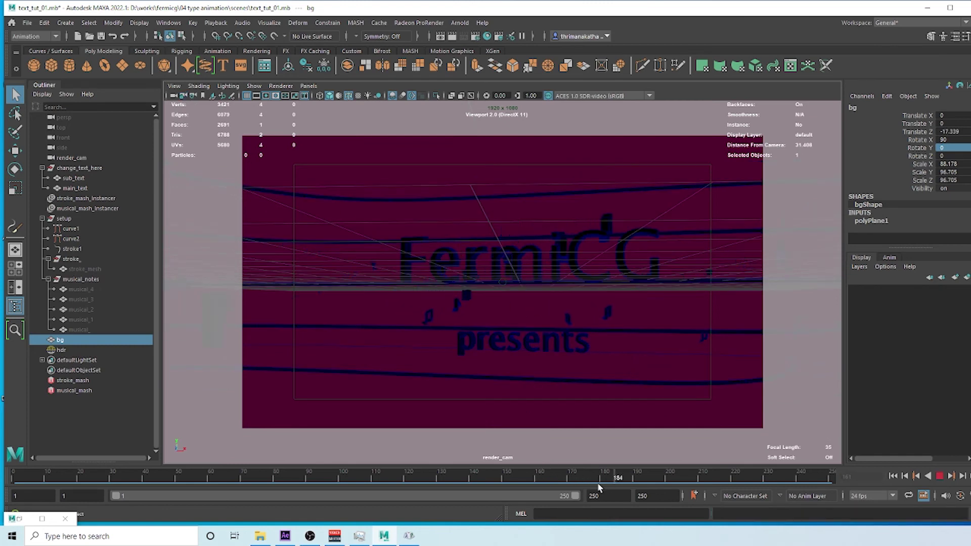
{"action": "key", "text": "alt+v"}
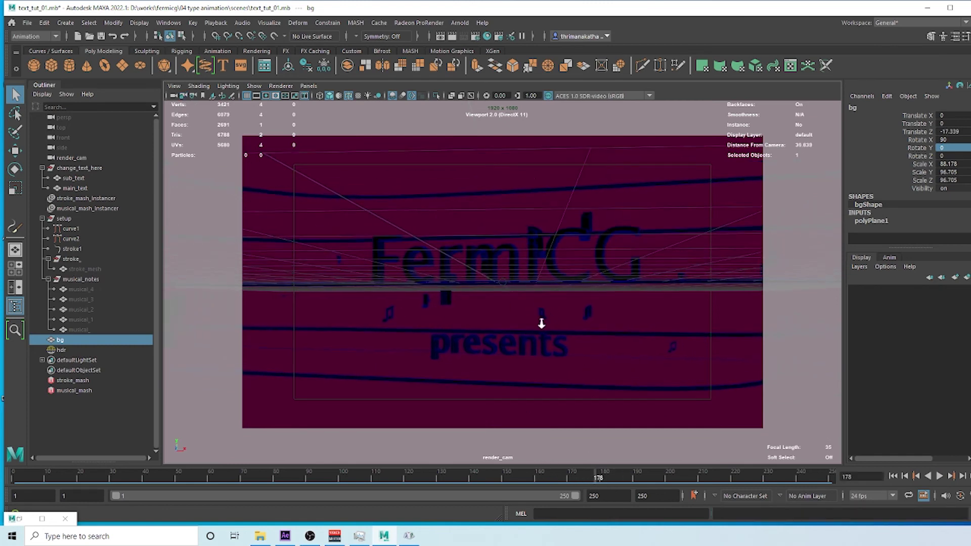
{"action": "scroll", "coordinate": [541, 323], "scroll_direction": "up", "scroll_amount": 3}
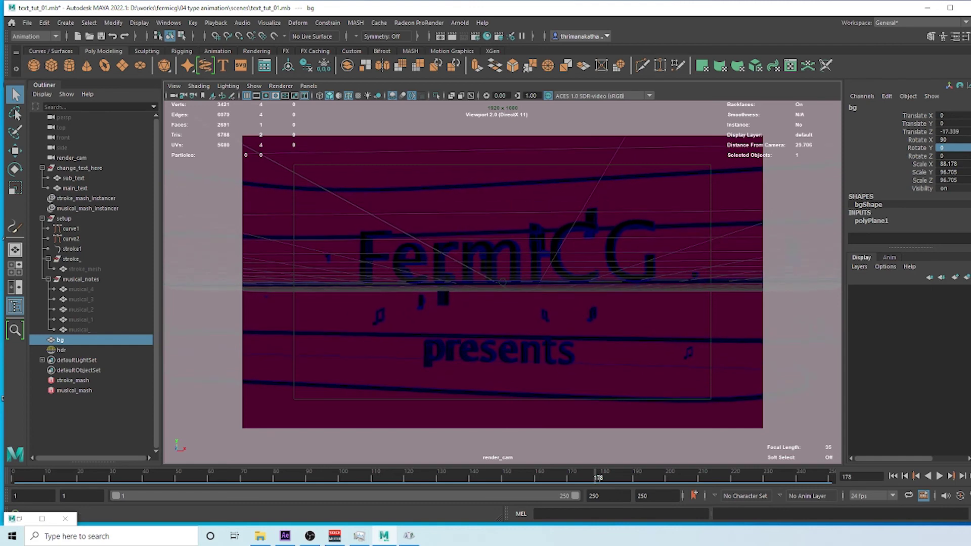
Set render_cam's film gate to 35mm TV Projection, reframe both titles inside the safe title area and save the scene
{"action": "key", "text": "ctrl+a"}
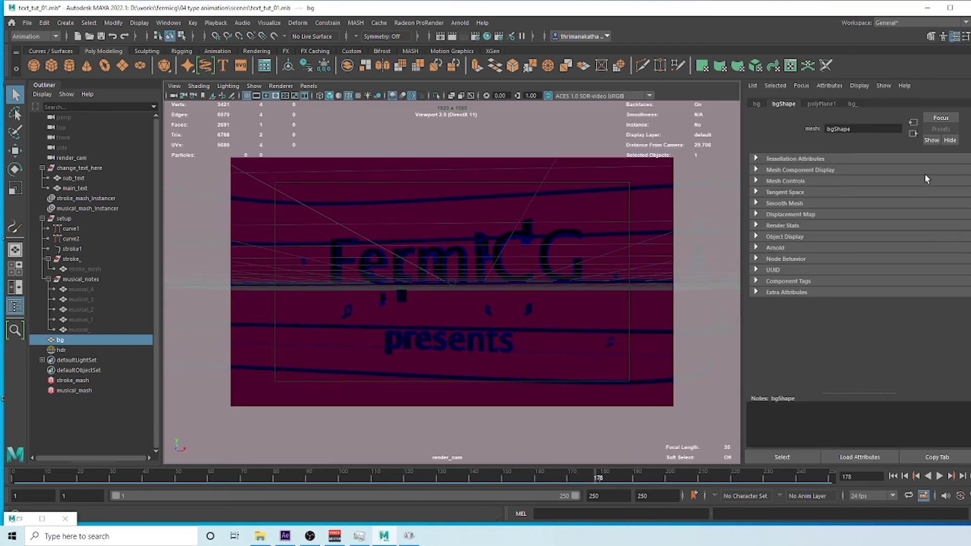
{"action": "left_click", "coordinate": [71, 158]}
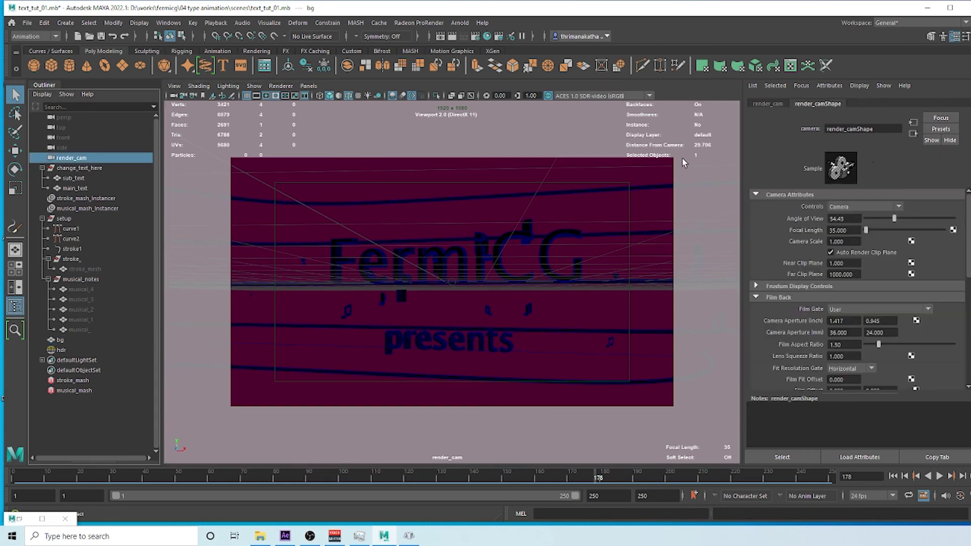
{"action": "left_click", "coordinate": [927, 308]}
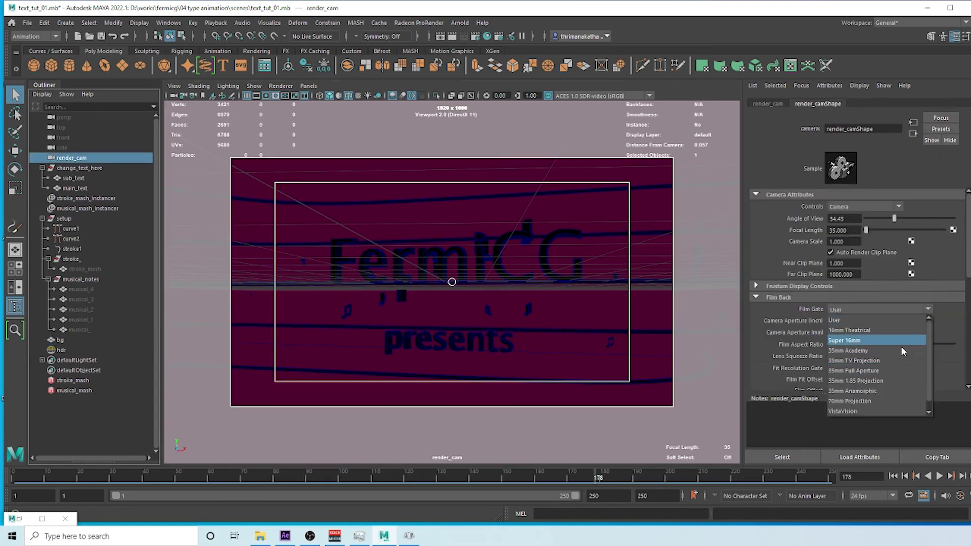
{"action": "left_click", "coordinate": [898, 360]}
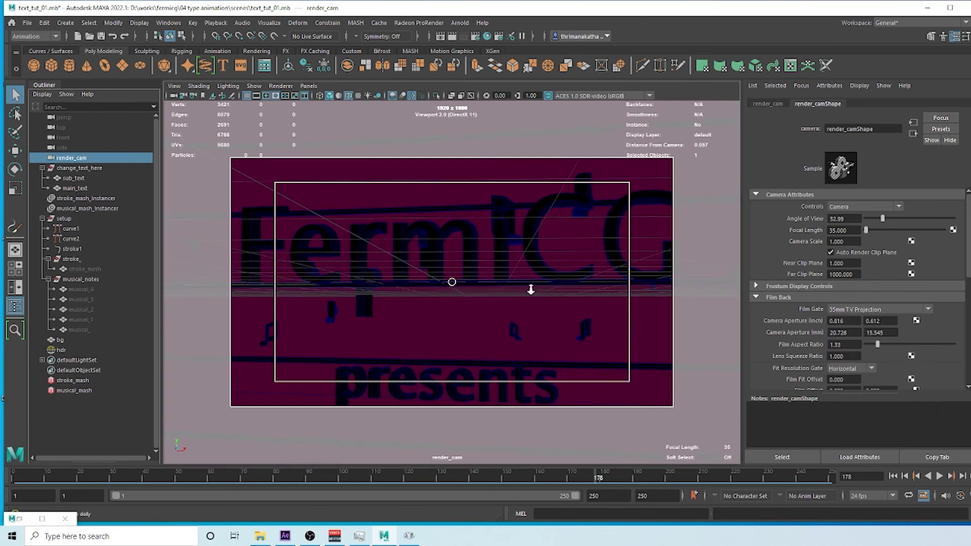
{"action": "right_click_drag", "start_coordinate": [530, 289], "coordinate": [469, 292], "text": "alt"}
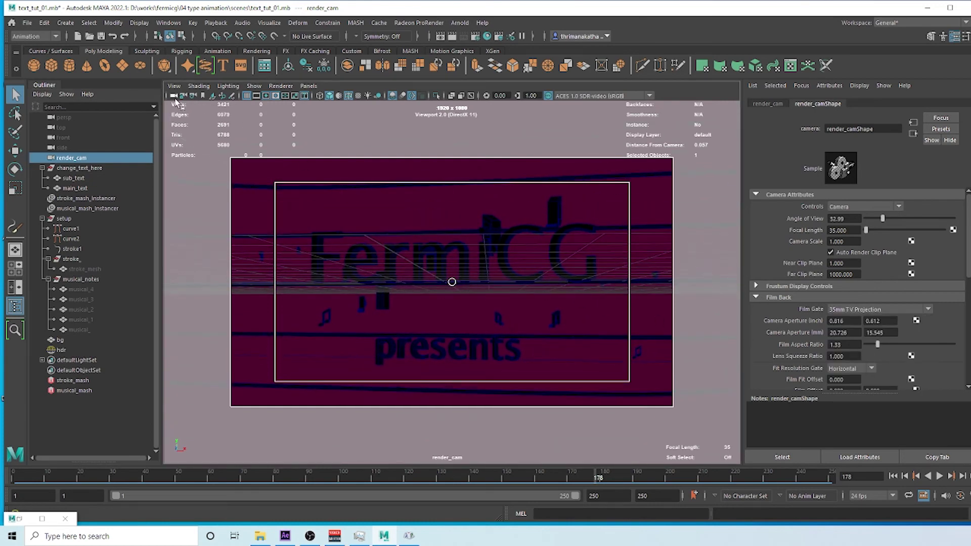
{"action": "key", "text": "ctrl+s"}
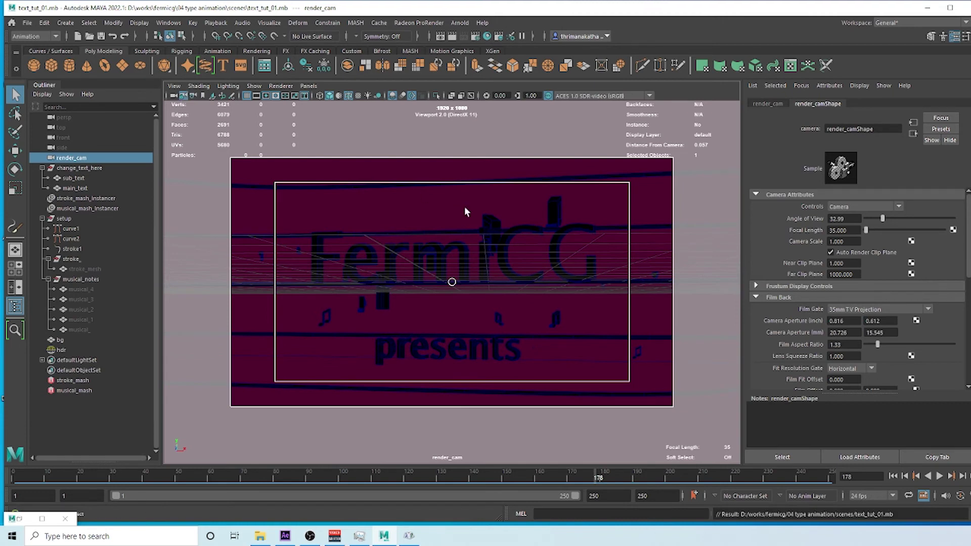
Test-render the current frame, then enable Motion Blur in the Maya Hardware 2.0 render settings
{"action": "left_click", "coordinate": [452, 36]}
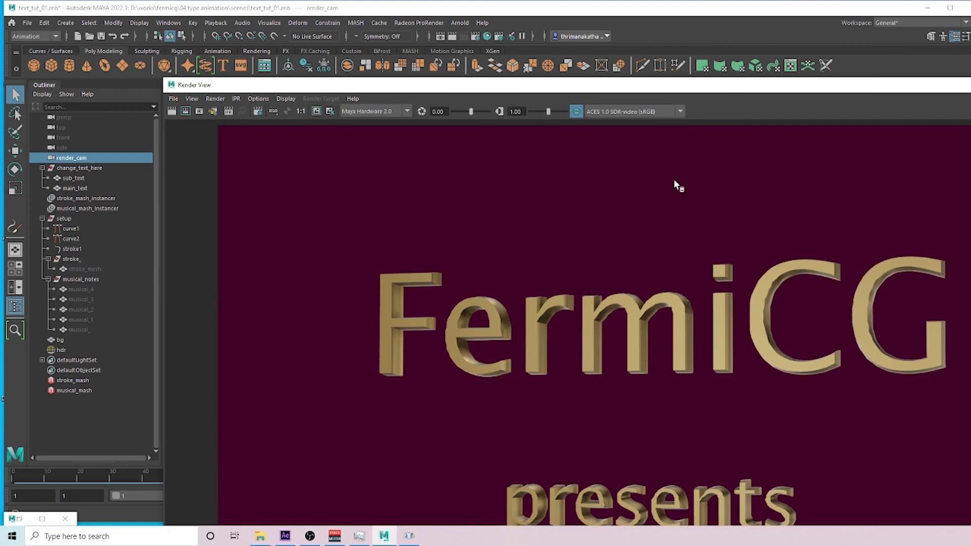
{"action": "left_click_drag", "start_coordinate": [763, 90], "coordinate": [760, 30]}
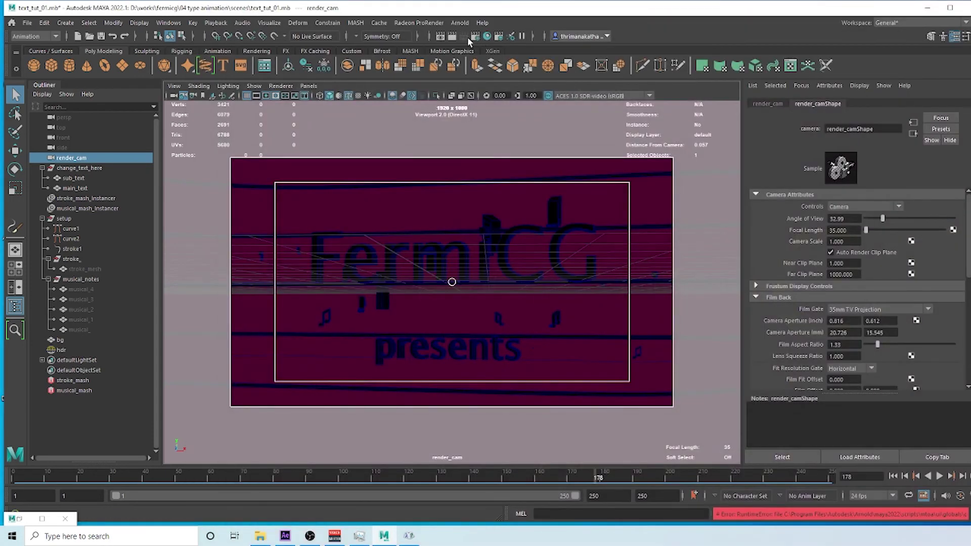
{"action": "left_click", "coordinate": [475, 36]}
{"action": "left_click", "coordinate": [701, 143]}
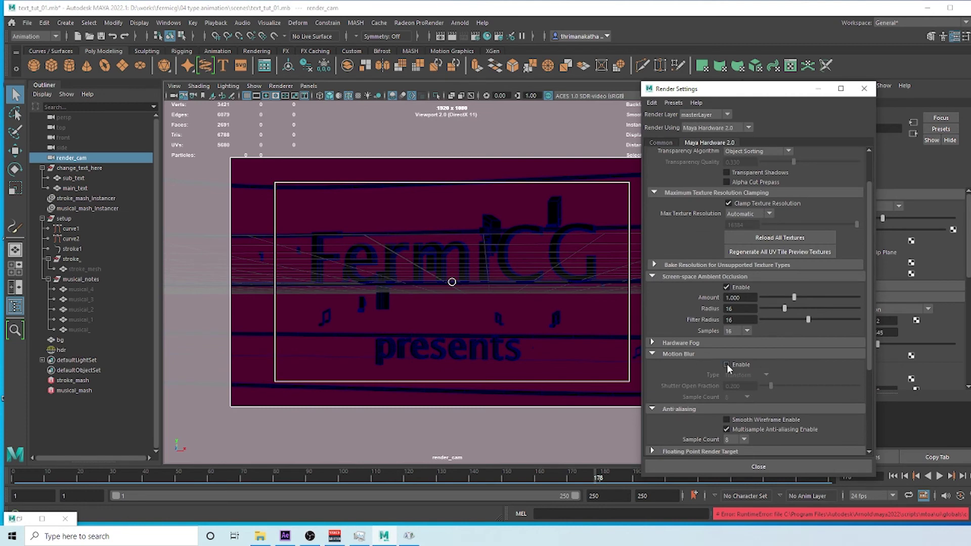
{"action": "left_click", "coordinate": [727, 365]}
Render the current frame again, view it at real size, then save the scene and close the render settings
{"action": "left_click", "coordinate": [452, 36]}
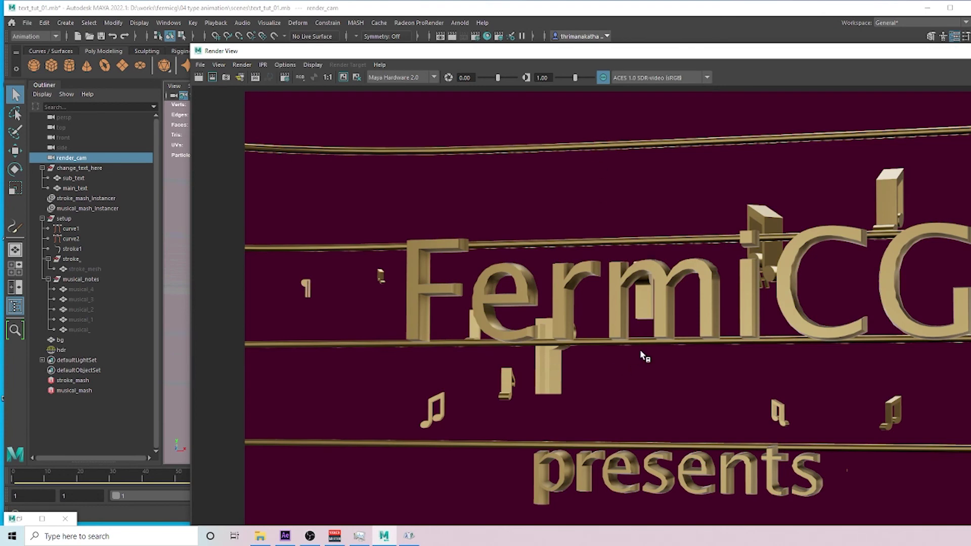
{"action": "right_click", "coordinate": [388, 212]}
{"action": "mouse_move", "coordinate": [456, 227]}
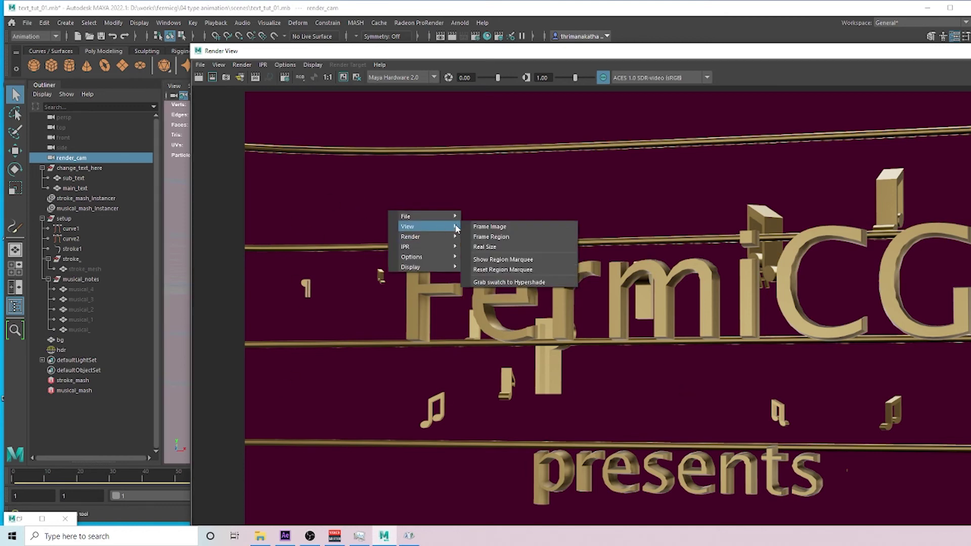
{"action": "left_click", "coordinate": [483, 247]}
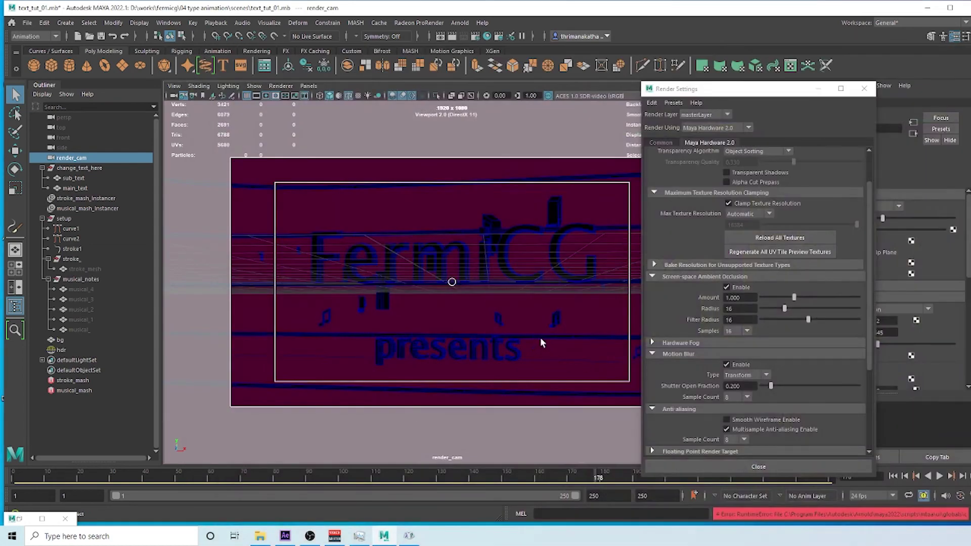
{"action": "key", "text": "ctrl+s"}
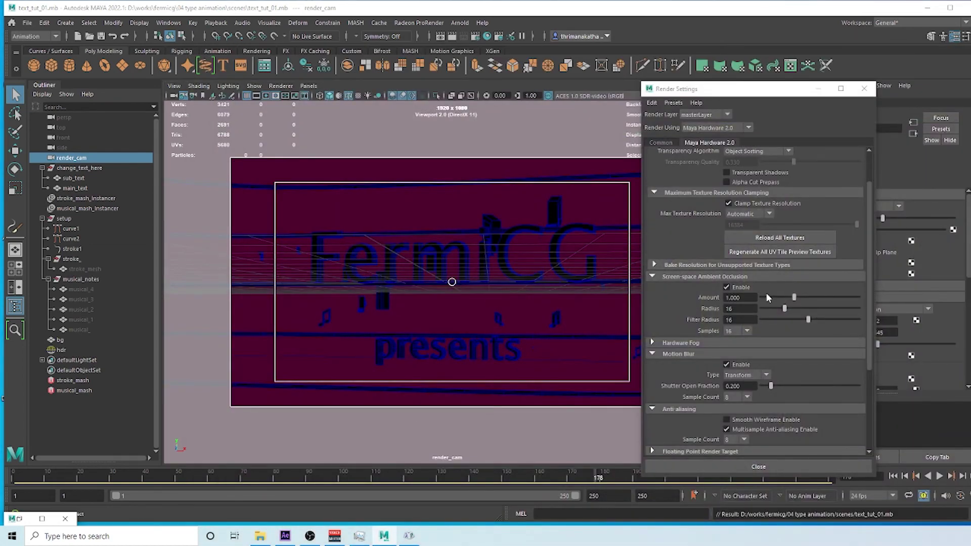
{"action": "left_click", "coordinate": [865, 89]}
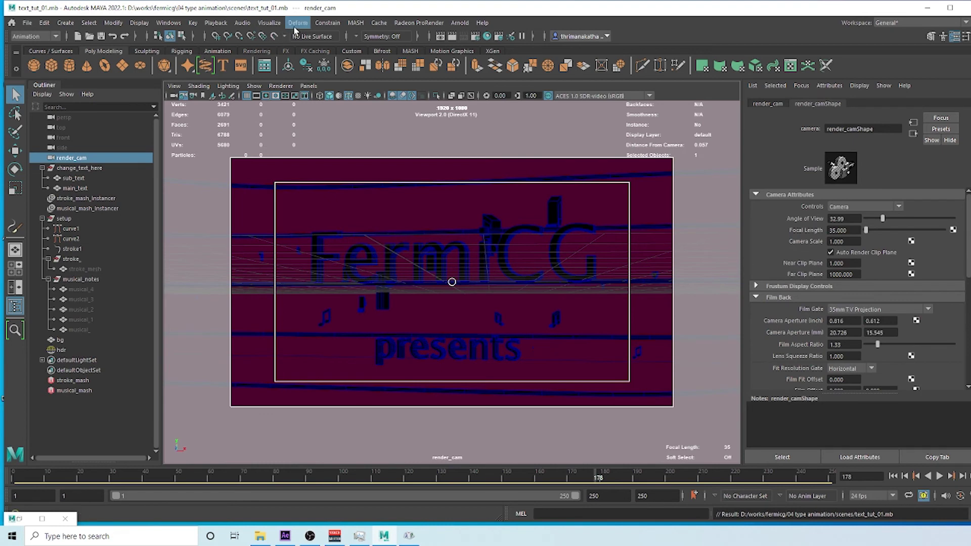
Switch to the Rendering menu set, locate the Render Sequence and Set Project commands, and save the scene
{"action": "left_click", "coordinate": [56, 36]}
{"action": "left_click", "coordinate": [30, 90]}
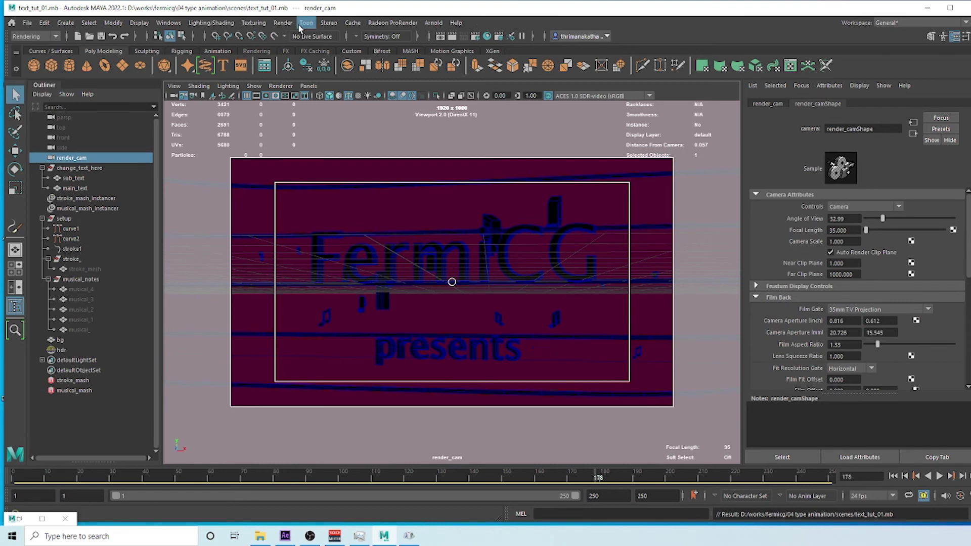
{"action": "left_click", "coordinate": [283, 23]}
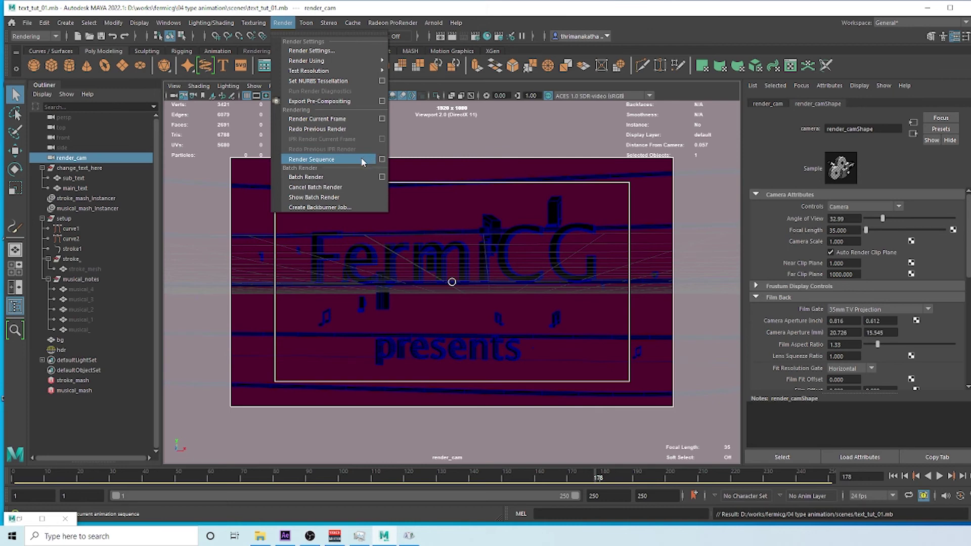
{"action": "left_click", "coordinate": [27, 23]}
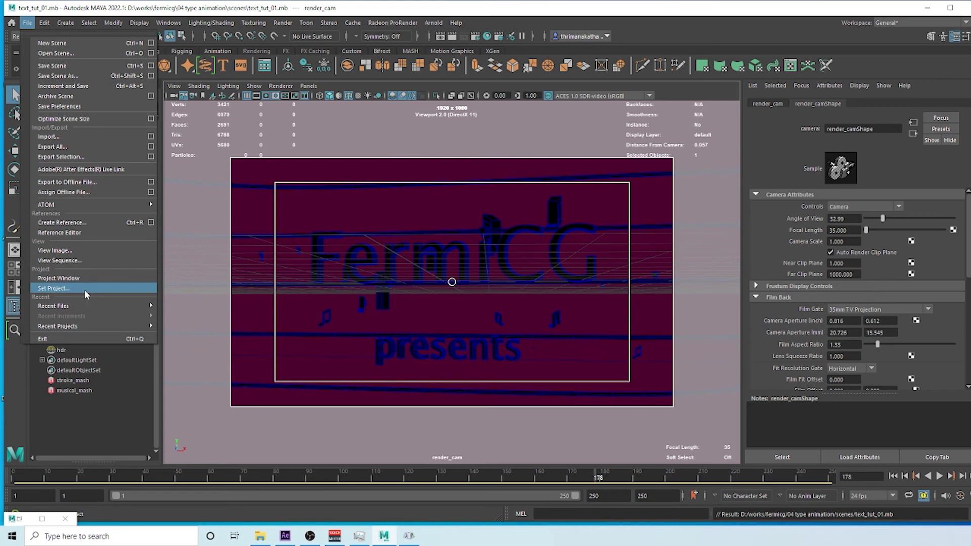
{"action": "mouse_move", "coordinate": [291, 28]}
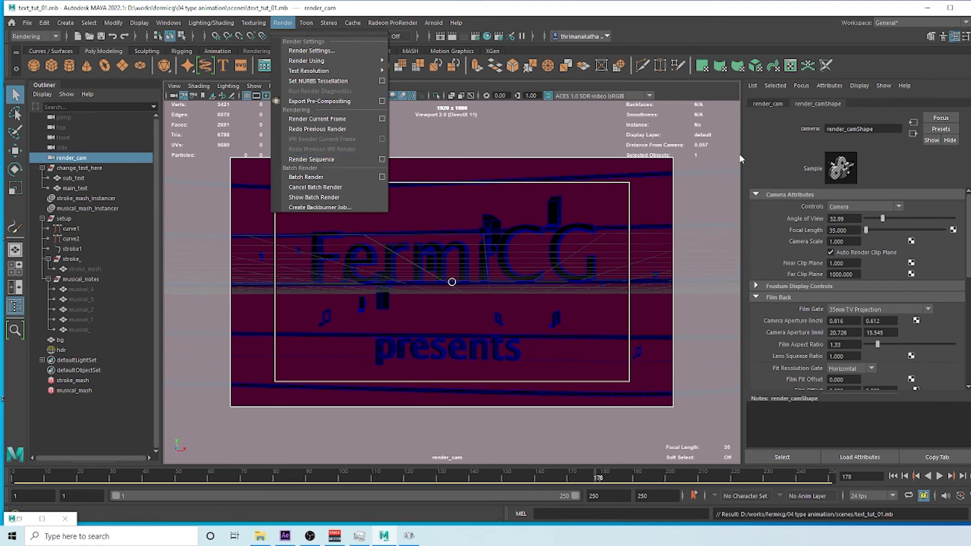
{"action": "left_click", "coordinate": [778, 159]}
{"action": "key", "text": "ctrl+s"}
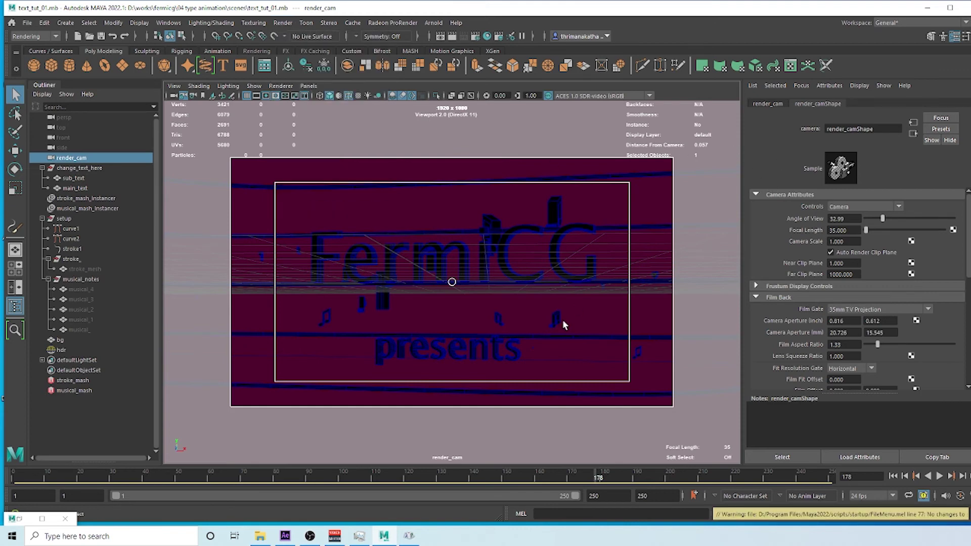
Switch to After Effects, scrub through the fermicg 2 composition and hide its adjustment layer to examine the raw render
{"action": "key", "text": "alt+Tab"}
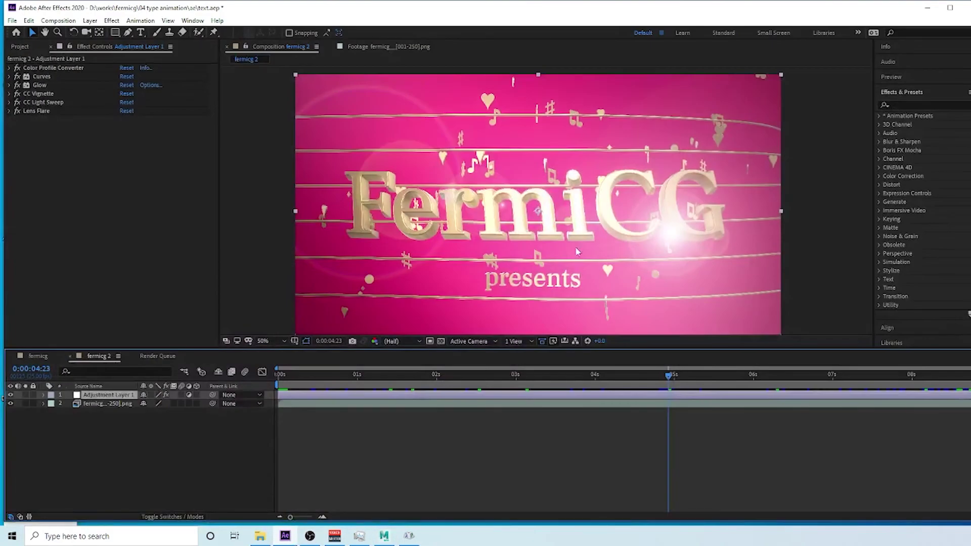
{"action": "left_click_drag", "start_coordinate": [669, 375], "coordinate": [352, 374]}
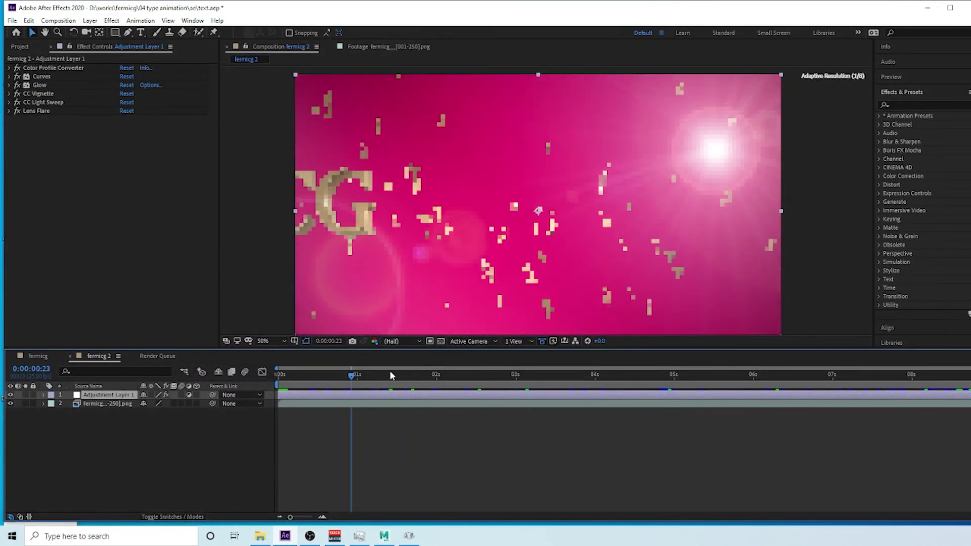
{"action": "left_click", "coordinate": [541, 375]}
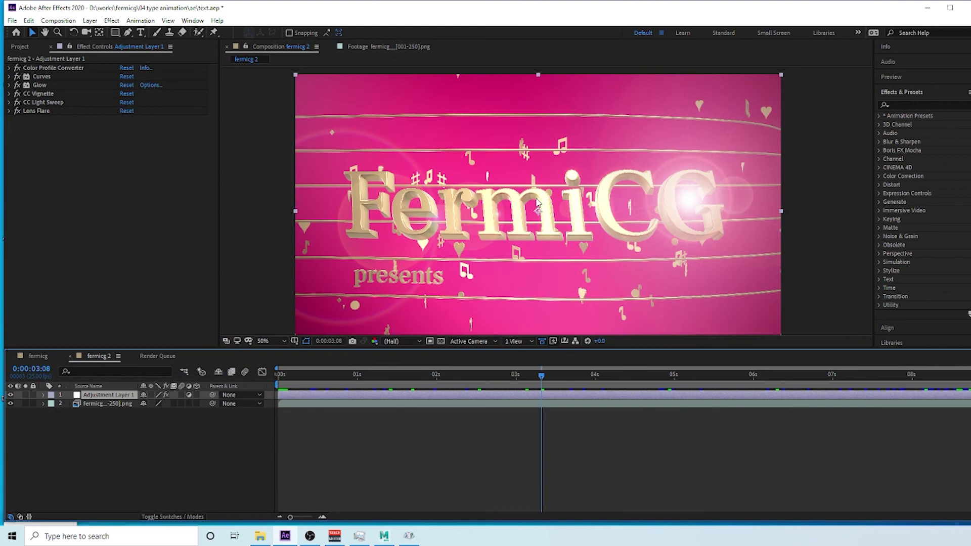
{"action": "left_click", "coordinate": [11, 395]}
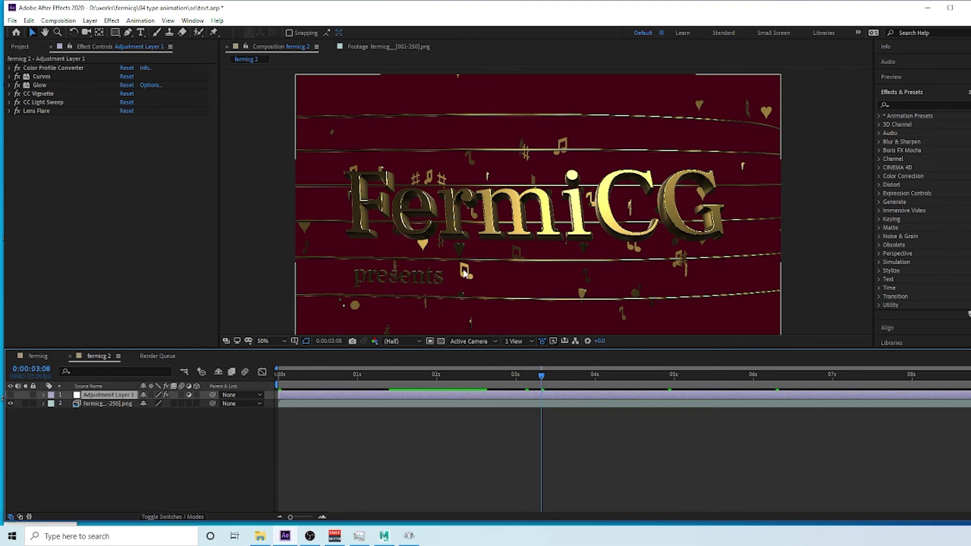
Delete the adjustment layer from fermicg 2 and remove all compositions, footage and solids from the project
{"action": "left_click", "coordinate": [20, 47]}
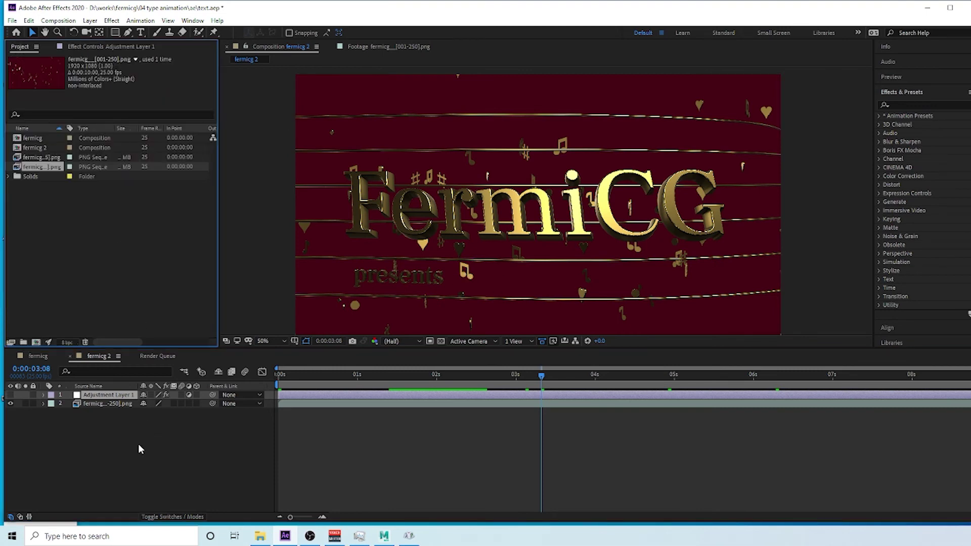
{"action": "left_click", "coordinate": [126, 396]}
{"action": "key", "text": "Delete"}
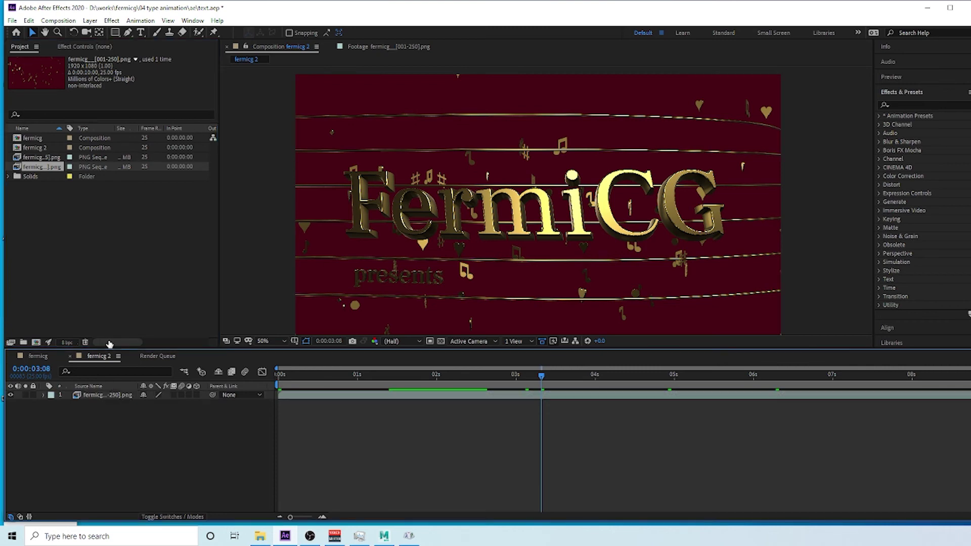
{"action": "left_click_drag", "start_coordinate": [24, 159], "coordinate": [22, 134]}
{"action": "key", "text": "Delete"}
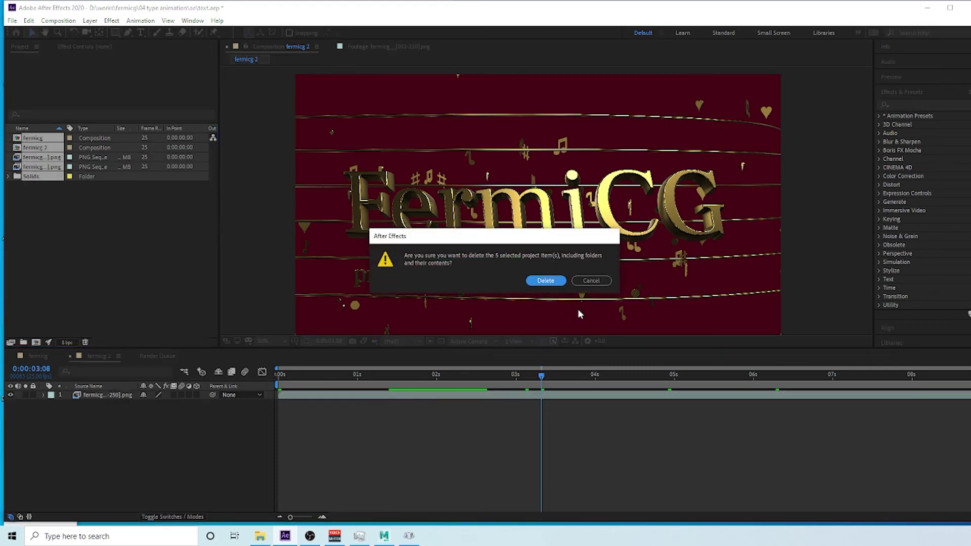
{"action": "left_click", "coordinate": [546, 280]}
Import text__001.png from the images/tmp folder as a PNG sequence
{"action": "double_click", "coordinate": [166, 199]}
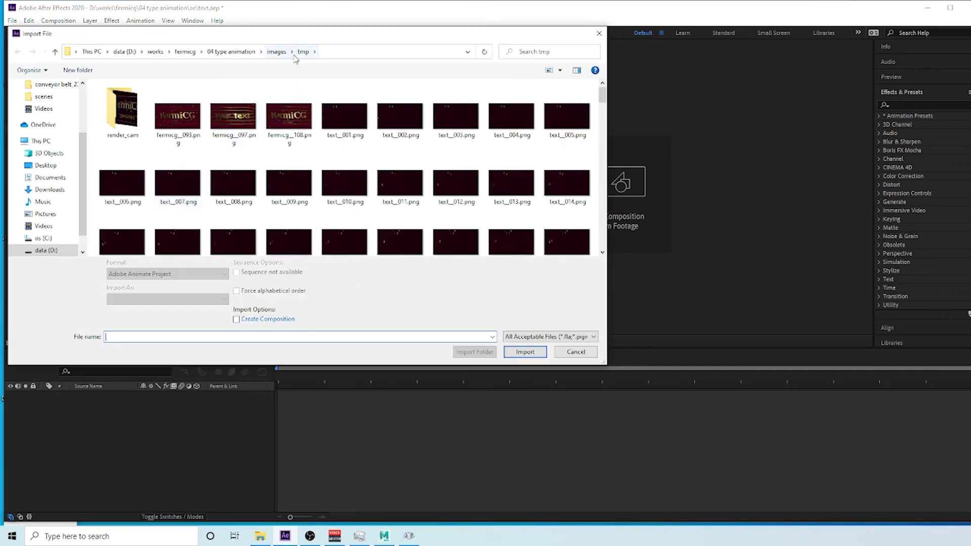
{"action": "left_click", "coordinate": [341, 117]}
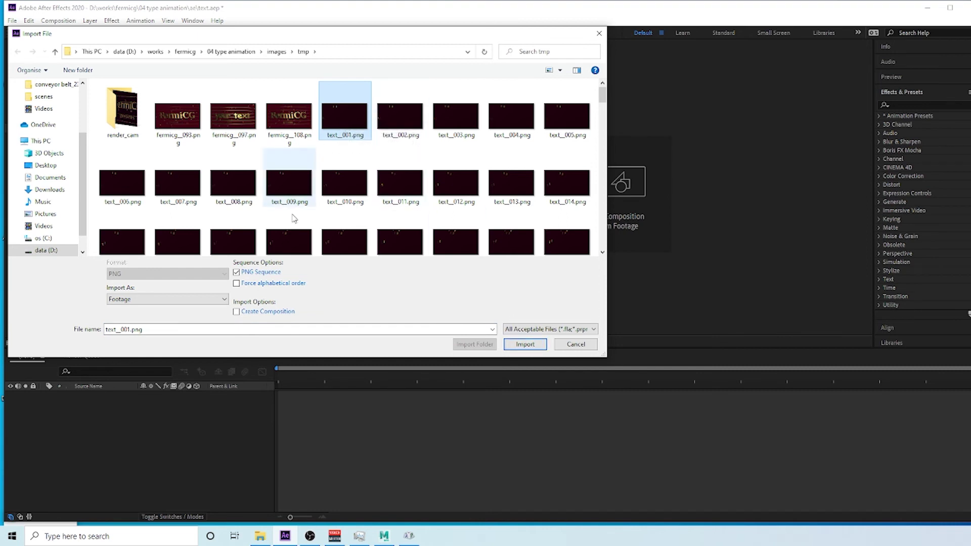
{"action": "left_click", "coordinate": [521, 344]}
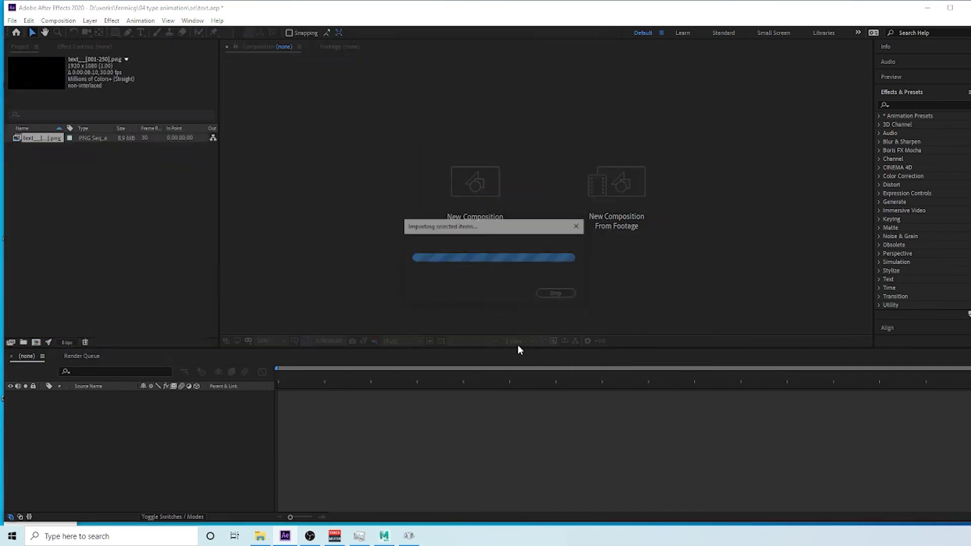
Interpret the imported PNG sequence at 24 frames per second and create a composition from it
{"action": "right_click", "coordinate": [47, 139]}
{"action": "mouse_move", "coordinate": [99, 215]}
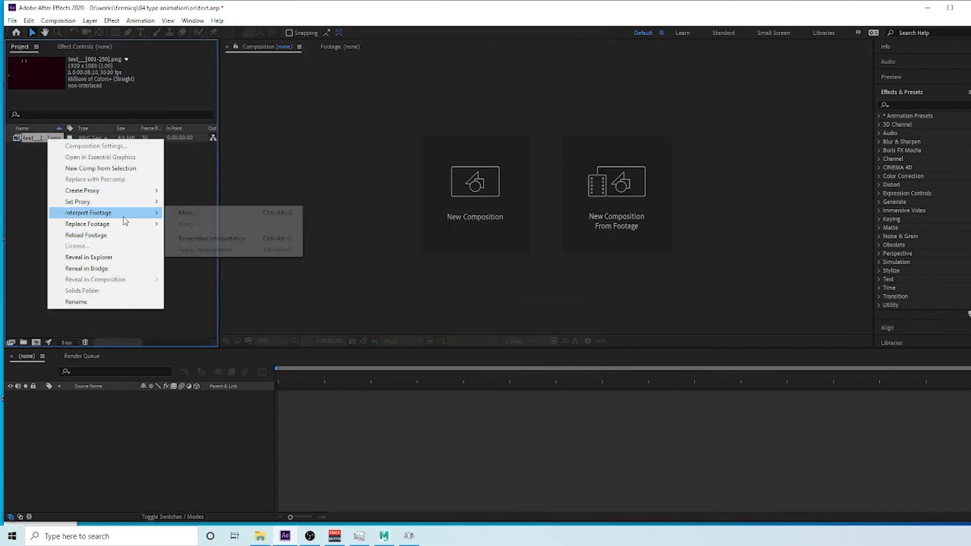
{"action": "left_click", "coordinate": [214, 218]}
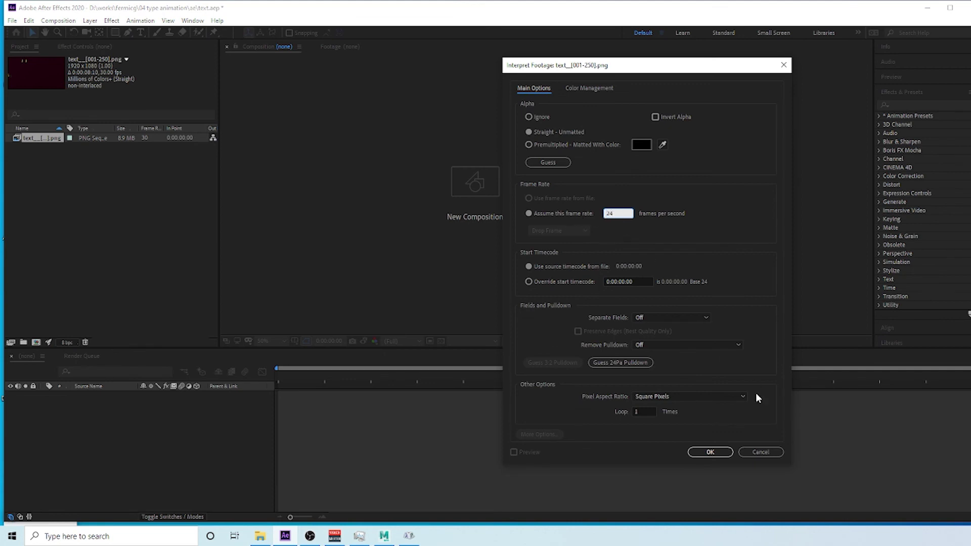
{"action": "left_click", "coordinate": [709, 452]}
{"action": "left_click_drag", "start_coordinate": [42, 142], "coordinate": [114, 424]}
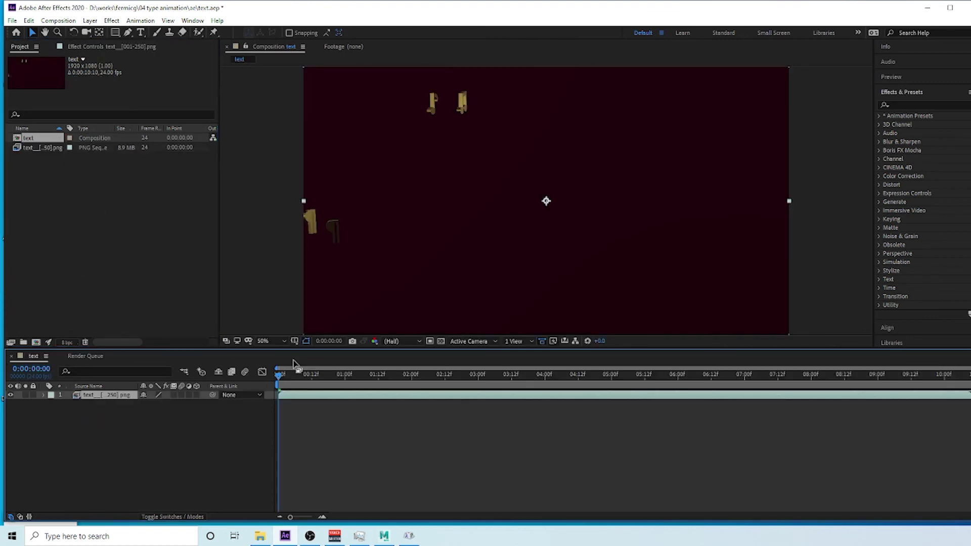
Scrub the text composition to 0:00:08:15 and compare the rendered frame with the render_cam view in Maya
{"action": "left_click_drag", "start_coordinate": [279, 377], "coordinate": [853, 387]}
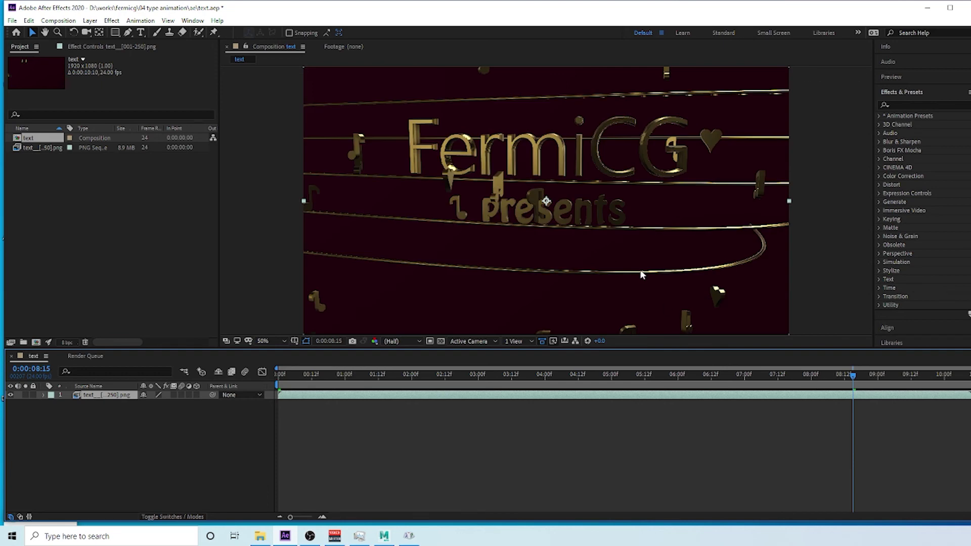
{"action": "left_click", "coordinate": [387, 536]}
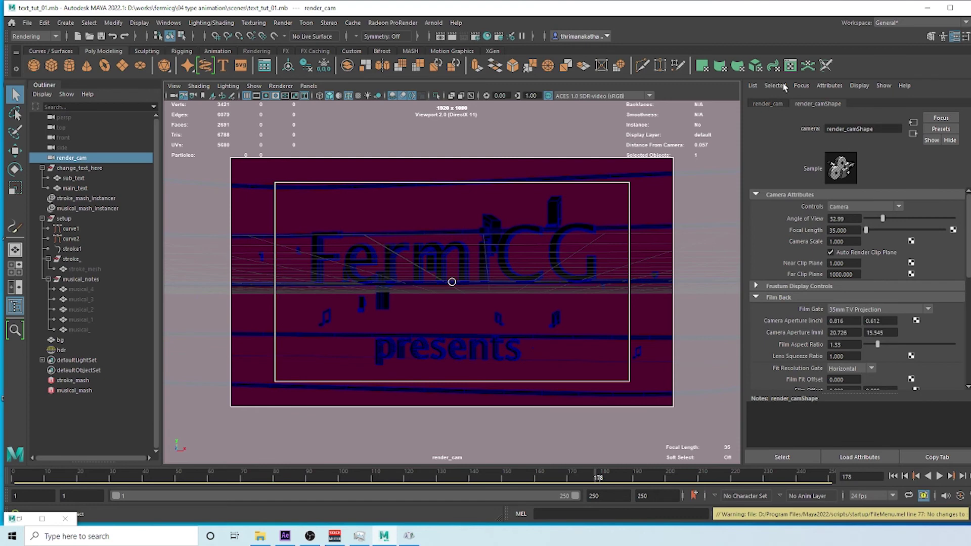
{"action": "left_click", "coordinate": [925, 9]}
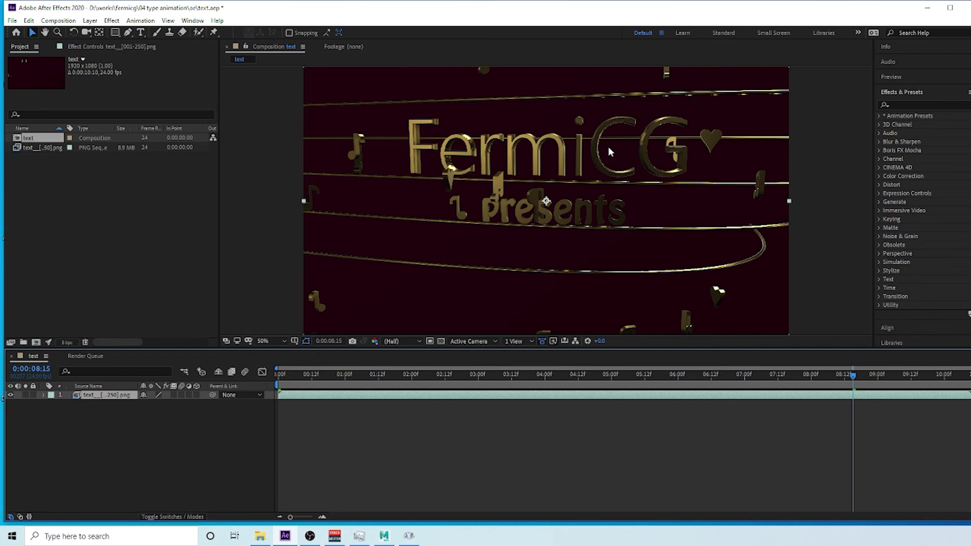
Add an adjustment layer to the text composition and rename it cc
{"action": "right_click", "coordinate": [196, 457]}
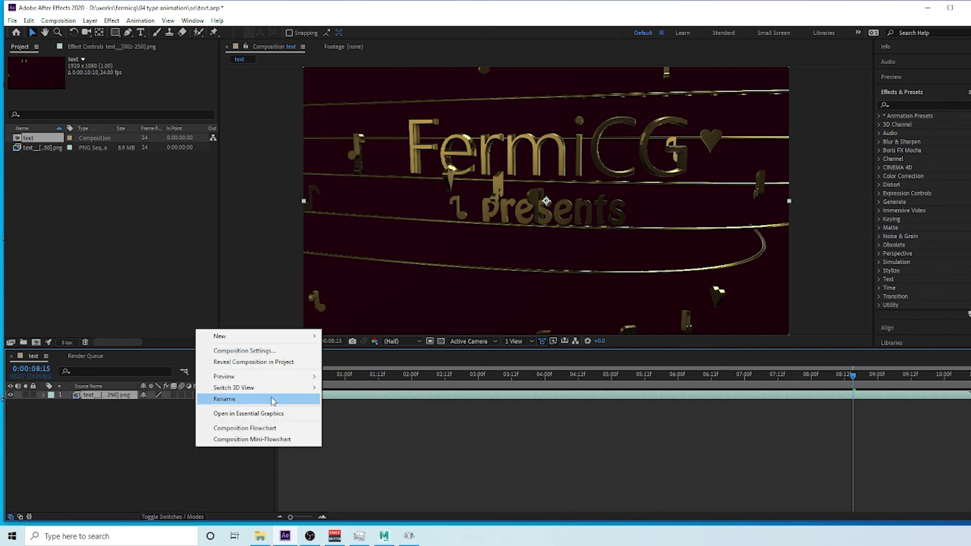
{"action": "mouse_move", "coordinate": [304, 336]}
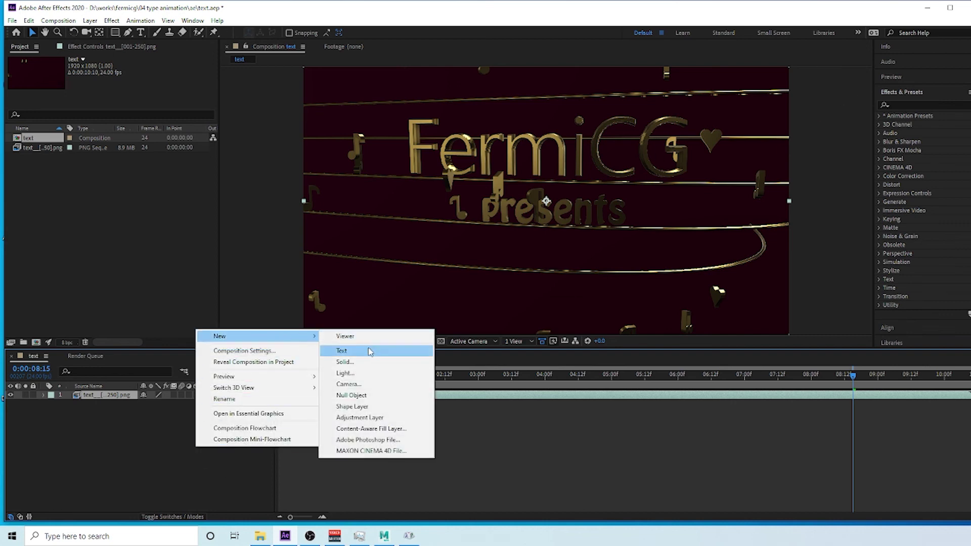
{"action": "left_click", "coordinate": [359, 417]}
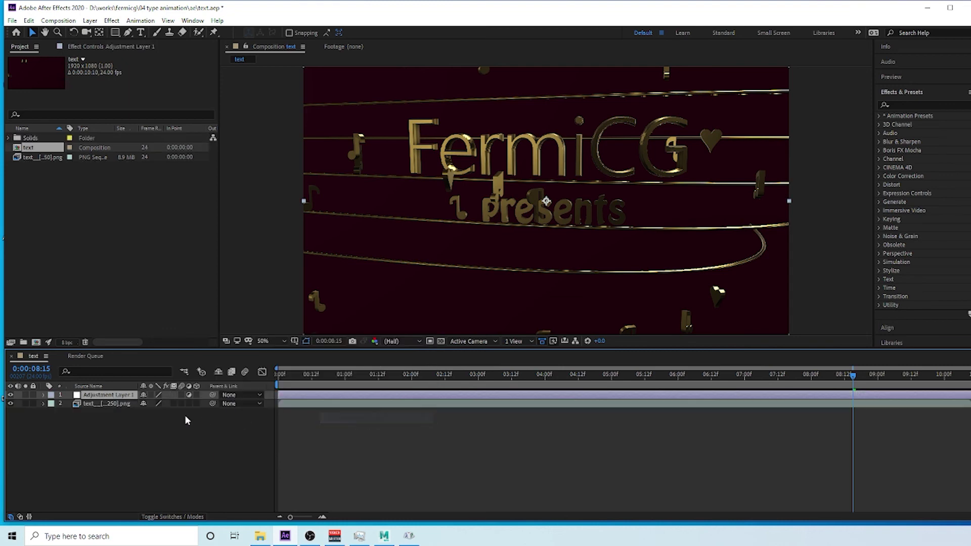
{"action": "double_click", "coordinate": [303, 395]}
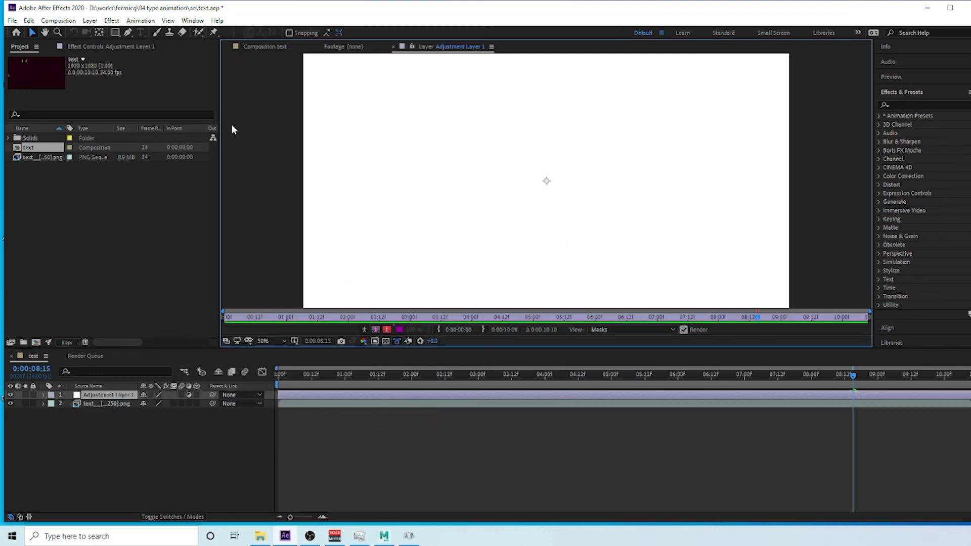
{"action": "left_click", "coordinate": [272, 47]}
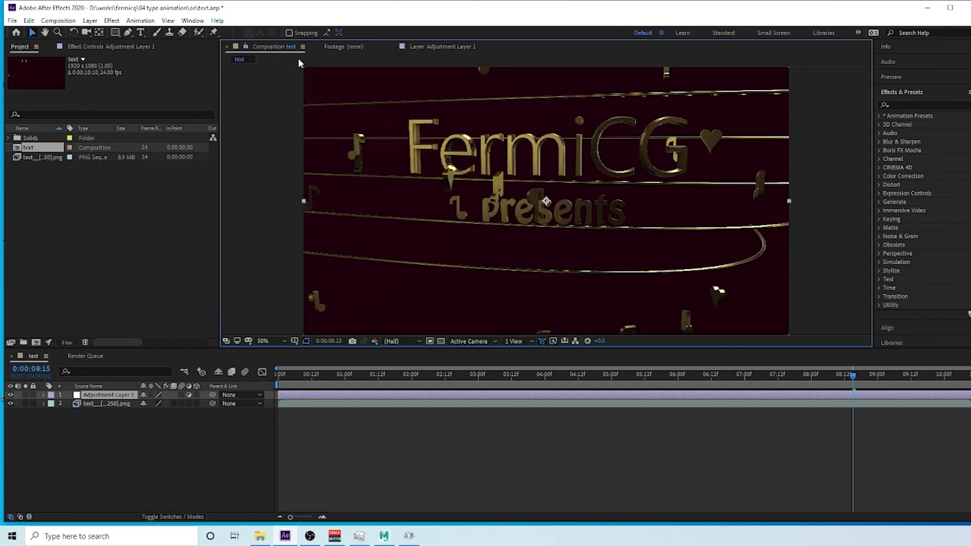
{"action": "right_click", "coordinate": [116, 395]}
{"action": "left_click", "coordinate": [204, 393]}
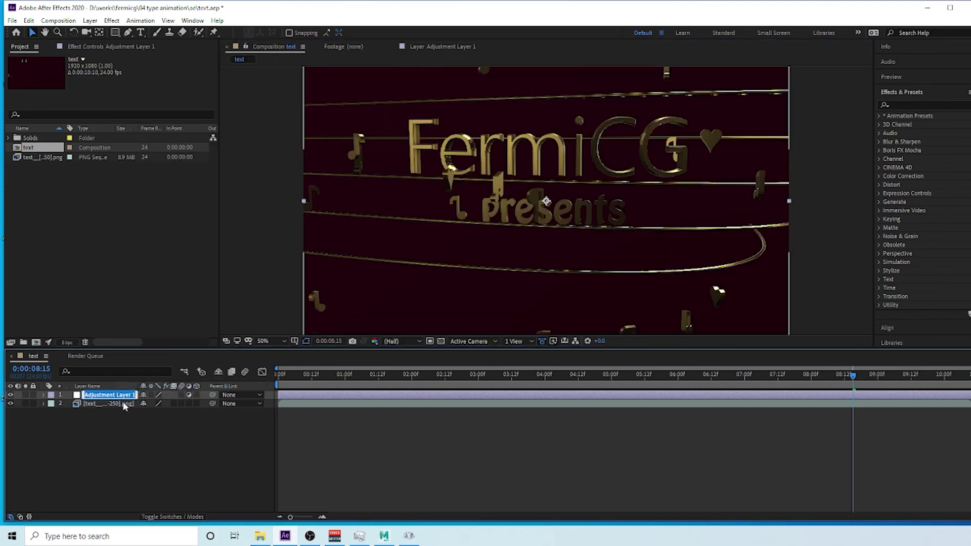
{"action": "type", "text": "cc"}
{"action": "key", "text": "Return"}
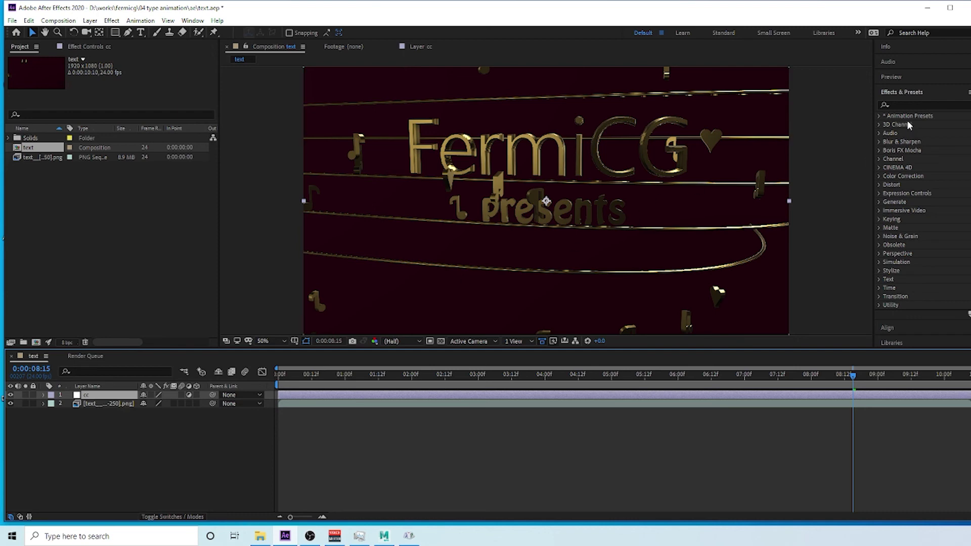
Find the Color Profile Converter effect and apply it to the cc adjustment layer
{"action": "left_click", "coordinate": [904, 105]}
{"action": "type", "text": "c"}
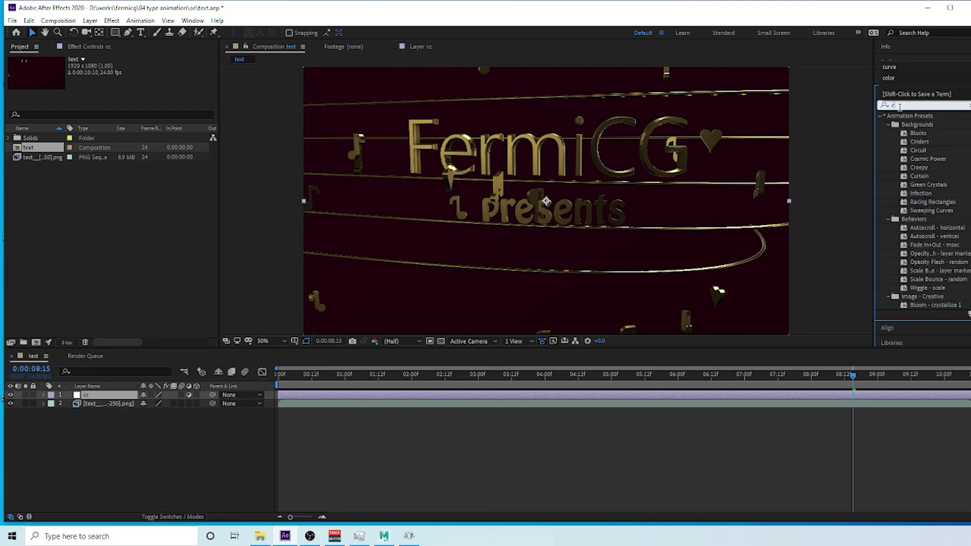
{"action": "type", "text": "olor pr"}
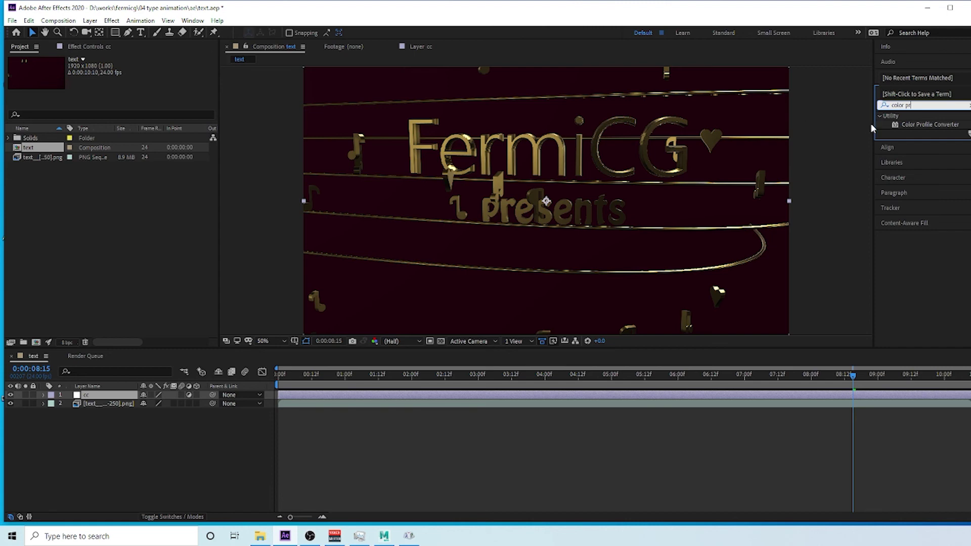
{"action": "double_click", "coordinate": [910, 124]}
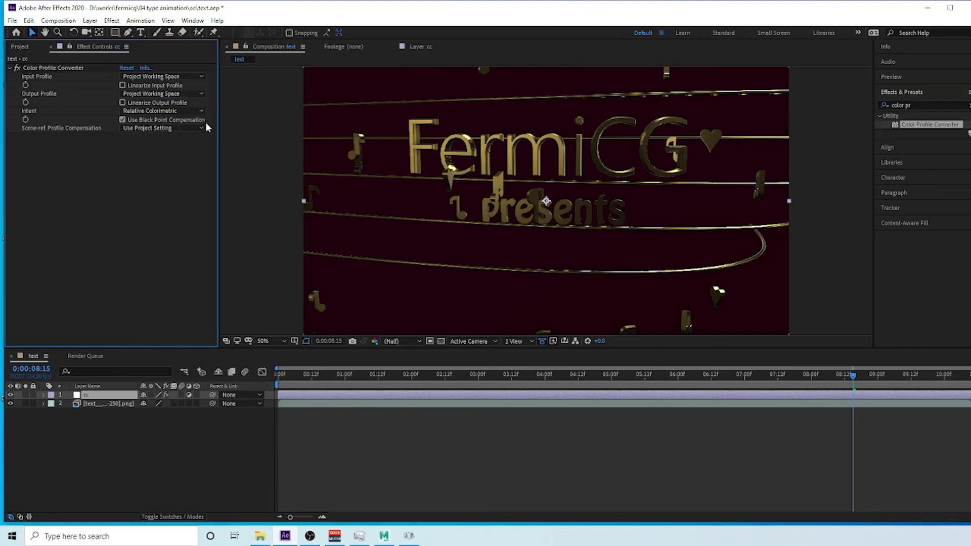
Set the converter's output profile to sRGB IEC61966-2.1 and its input profile to ACES Academy Color Encoding Specification SMPTE ST 2065-1
{"action": "left_click", "coordinate": [194, 93]}
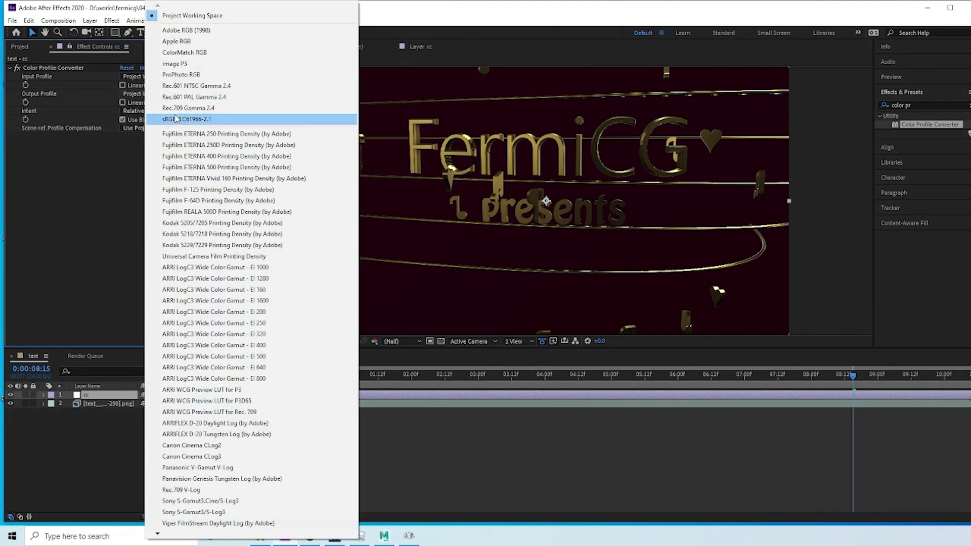
{"action": "left_click", "coordinate": [187, 120]}
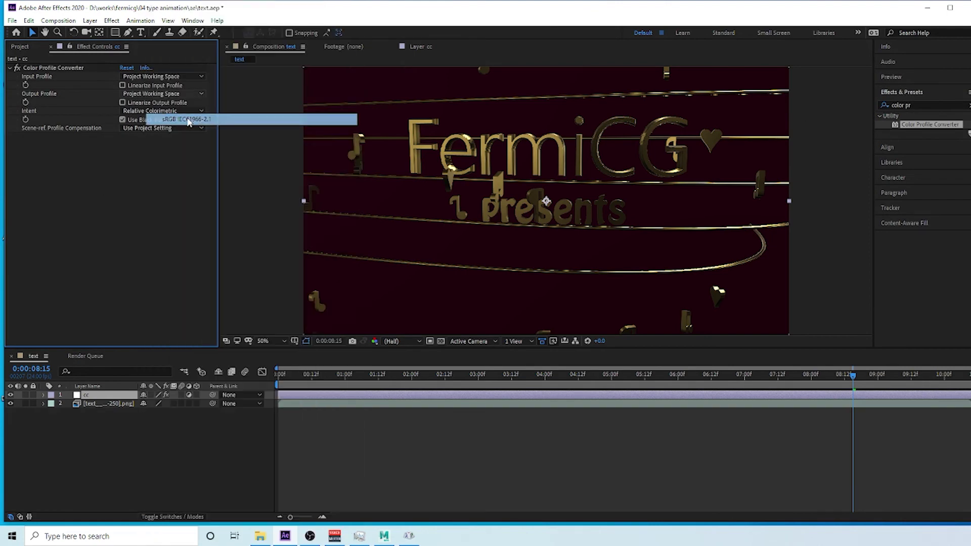
{"action": "left_click", "coordinate": [202, 76]}
{"action": "mouse_move", "coordinate": [156, 535]}
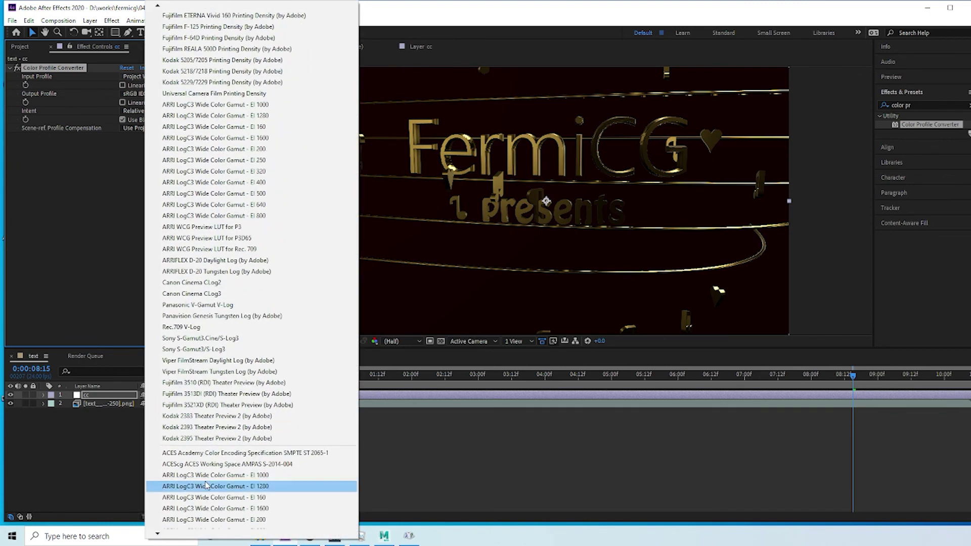
{"action": "left_click", "coordinate": [212, 450]}
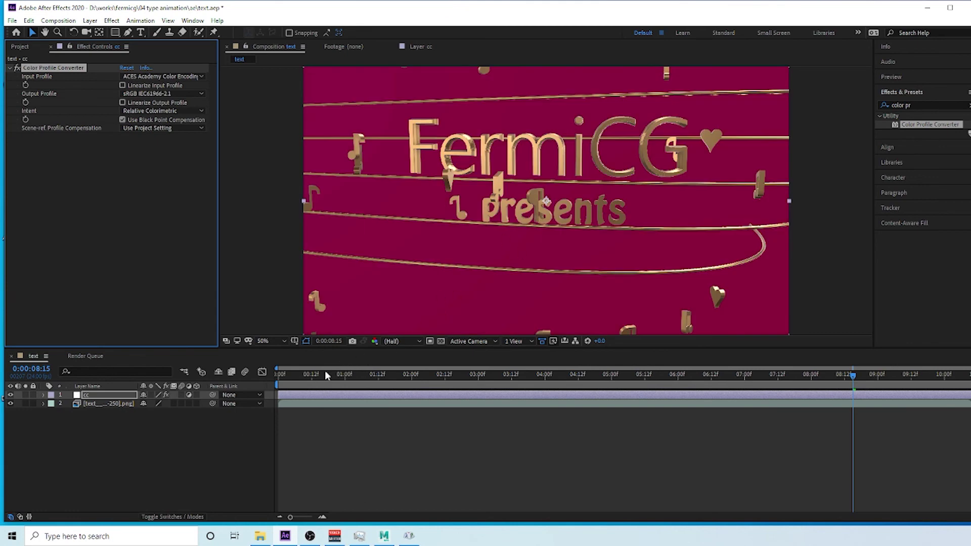
{"action": "left_click", "coordinate": [283, 377]}
{"action": "left_click_drag", "start_coordinate": [283, 380], "coordinate": [521, 379]}
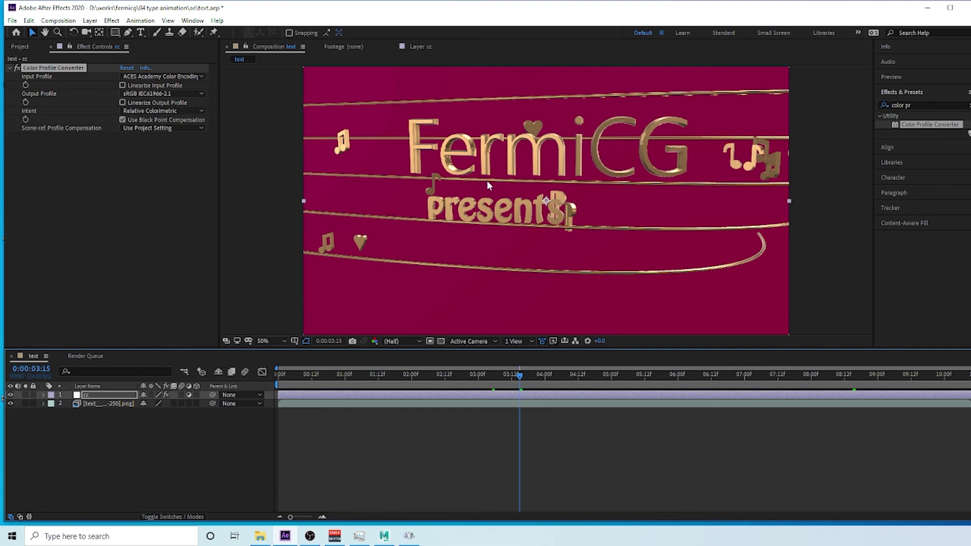
Apply the Curves color correction effect to the cc layer and collapse the Color Profile Converter settings
{"action": "left_click", "coordinate": [910, 104]}
{"action": "type", "text": "cur"}
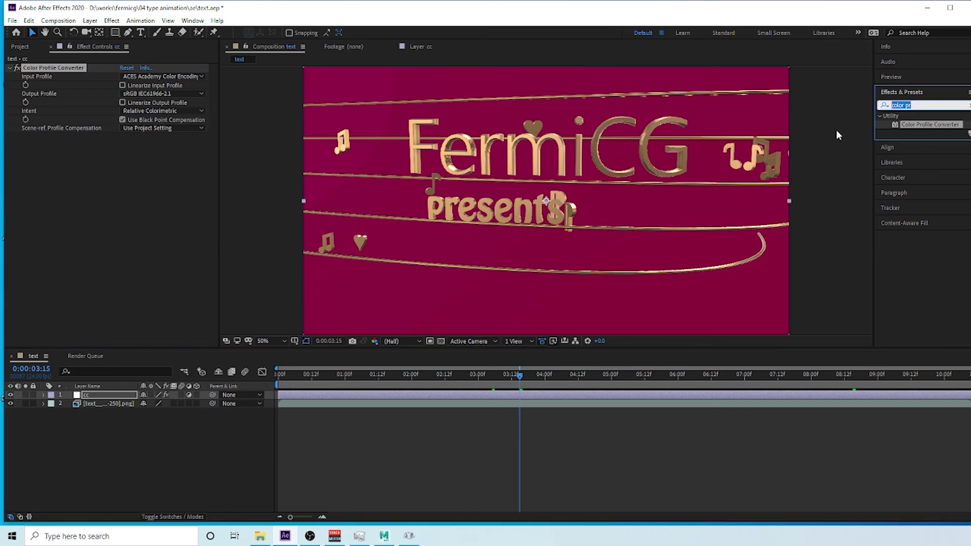
{"action": "type", "text": "ve"}
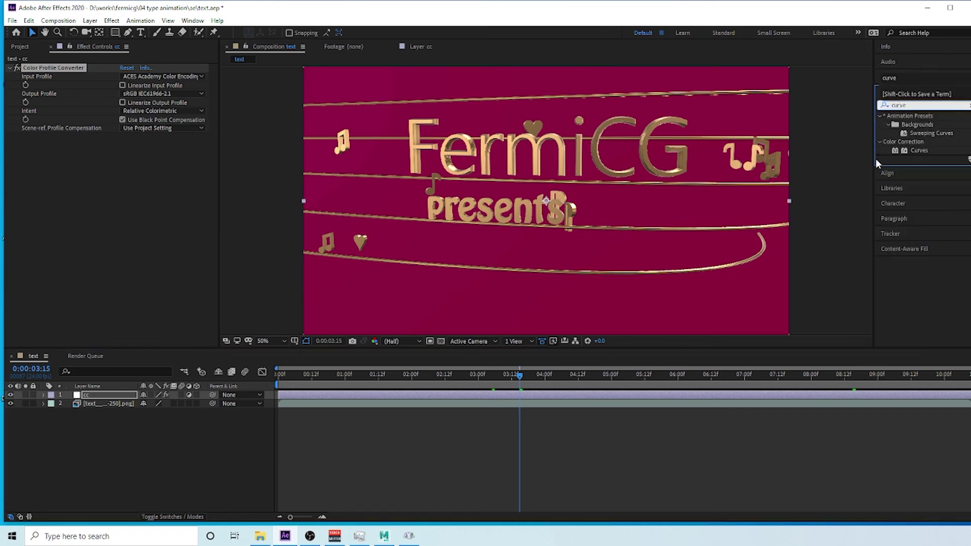
{"action": "left_click_drag", "start_coordinate": [919, 150], "coordinate": [111, 399]}
{"action": "left_click", "coordinate": [9, 68]}
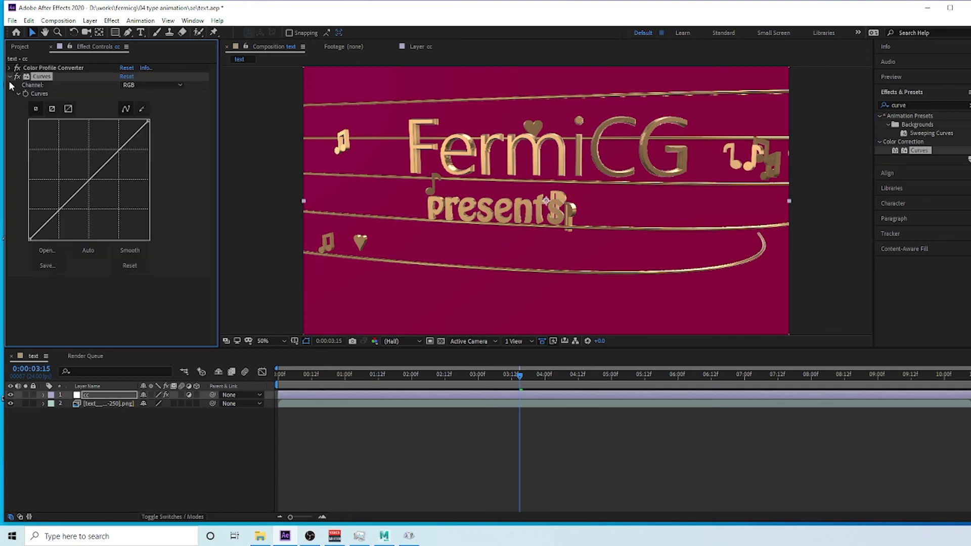
Anchor the shadows on the RGB curve, raise its upper midtones slightly, and compare the image with and without Curves
{"action": "left_click", "coordinate": [59, 209]}
{"action": "left_click", "coordinate": [117, 150]}
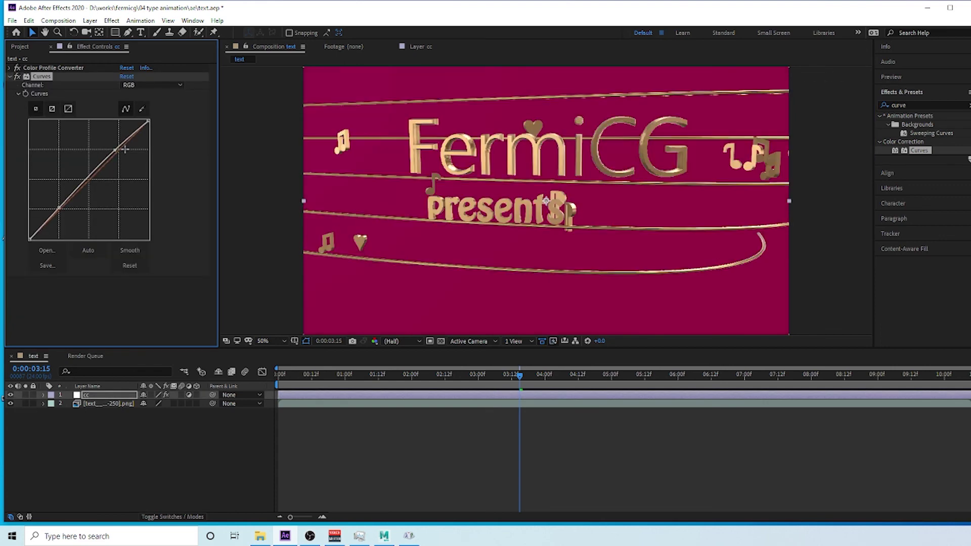
{"action": "left_click_drag", "start_coordinate": [116, 149], "coordinate": [111, 151]}
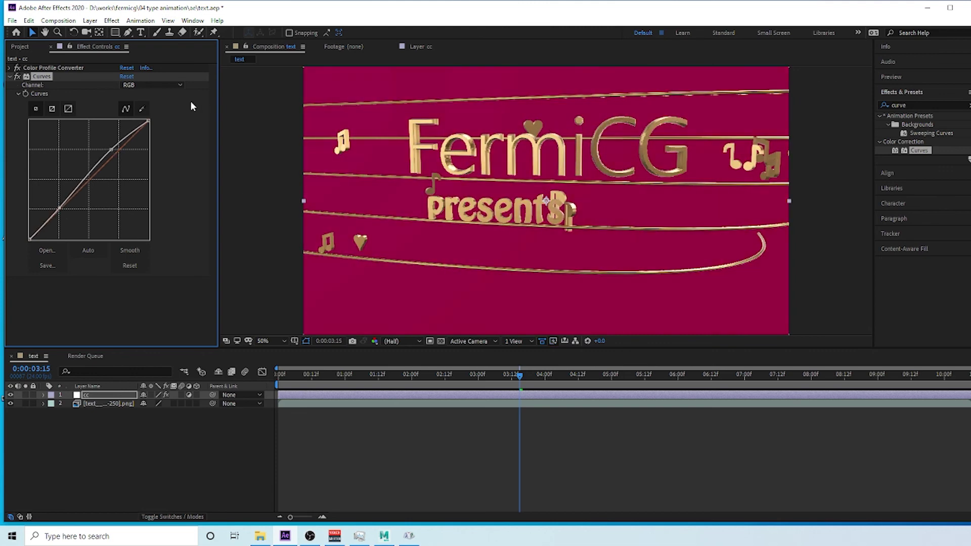
{"action": "left_click", "coordinate": [17, 77]}
{"action": "left_click", "coordinate": [17, 77]}
Apply the Stylize Glow effect to the cc adjustment layer and collapse the Curves settings
{"action": "left_click", "coordinate": [910, 105]}
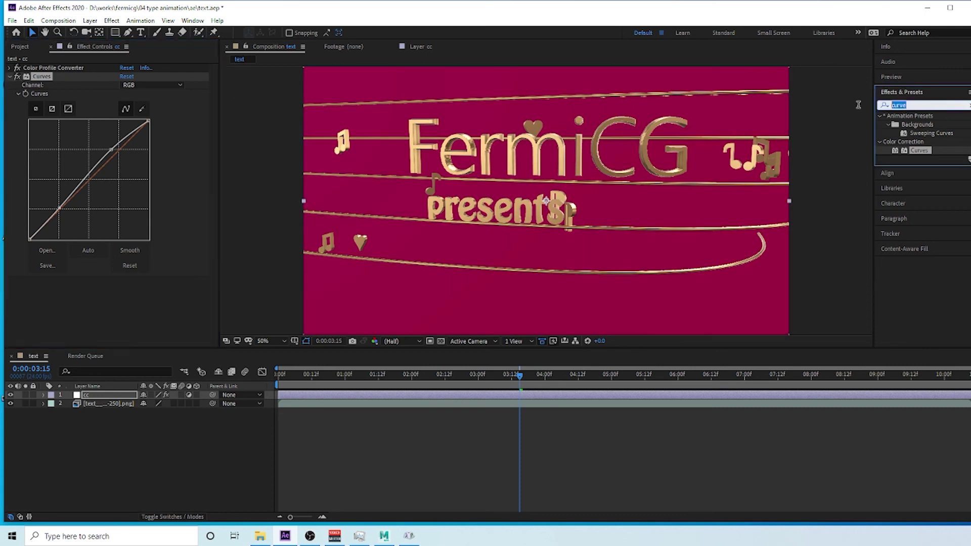
{"action": "type", "text": "glow"}
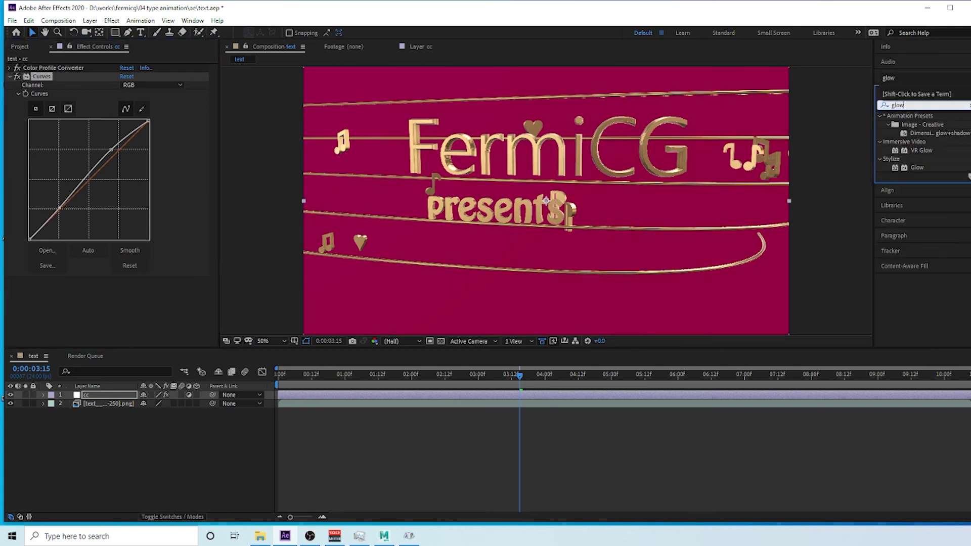
{"action": "left_click_drag", "start_coordinate": [918, 168], "coordinate": [569, 187]}
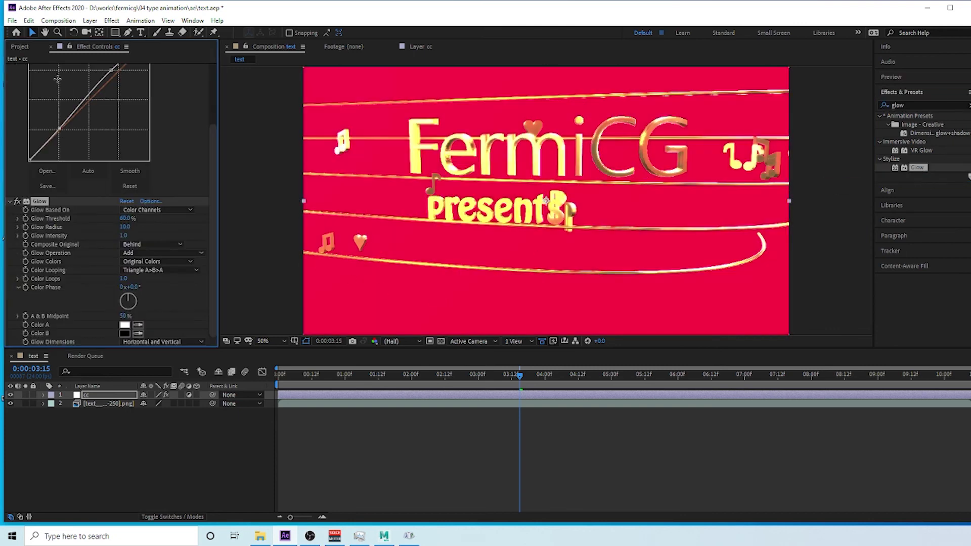
{"action": "scroll", "coordinate": [24, 89], "scroll_direction": "up", "scroll_amount": 4}
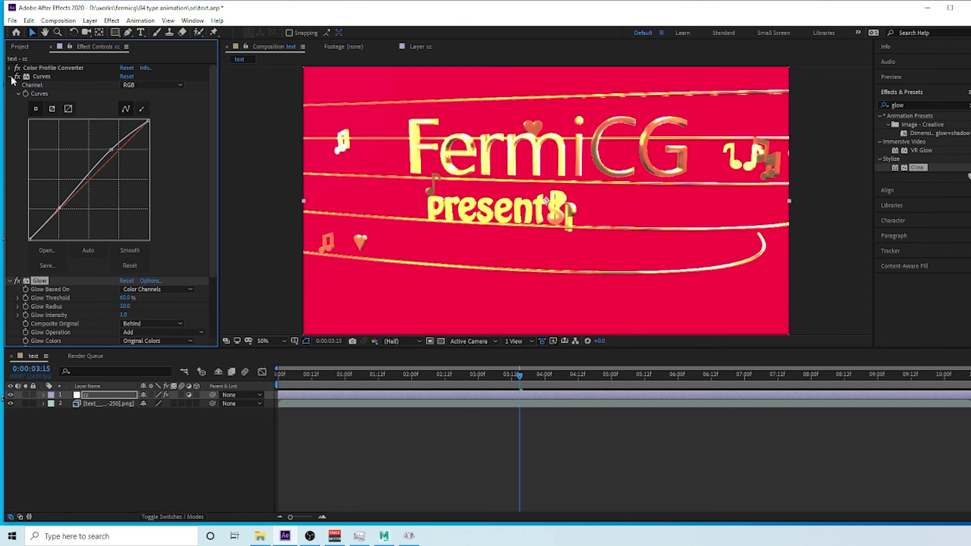
{"action": "left_click", "coordinate": [10, 76]}
Set the Glow threshold to 94.9%, radius to 52 and intensity to 1.1, checking the result at 0:00:04:15
{"action": "left_click_drag", "start_coordinate": [122, 102], "coordinate": [186, 106]}
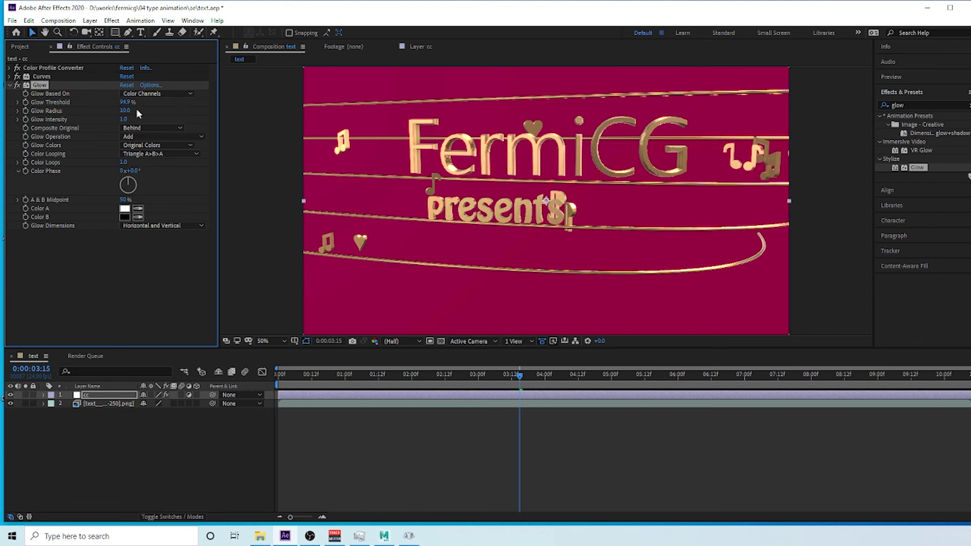
{"action": "left_click_drag", "start_coordinate": [125, 111], "coordinate": [148, 118]}
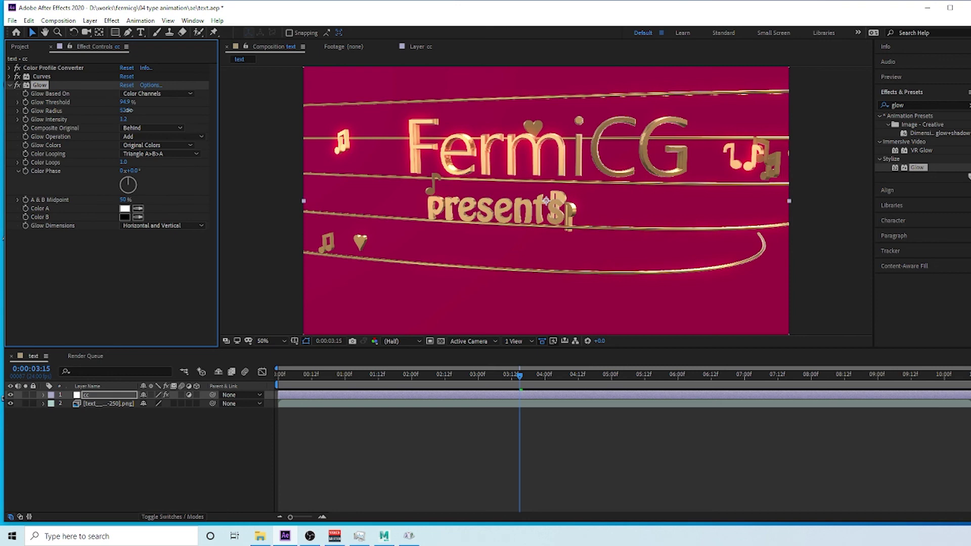
{"action": "left_click_drag", "start_coordinate": [124, 119], "coordinate": [120, 119]}
{"action": "left_click_drag", "start_coordinate": [525, 375], "coordinate": [586, 377]}
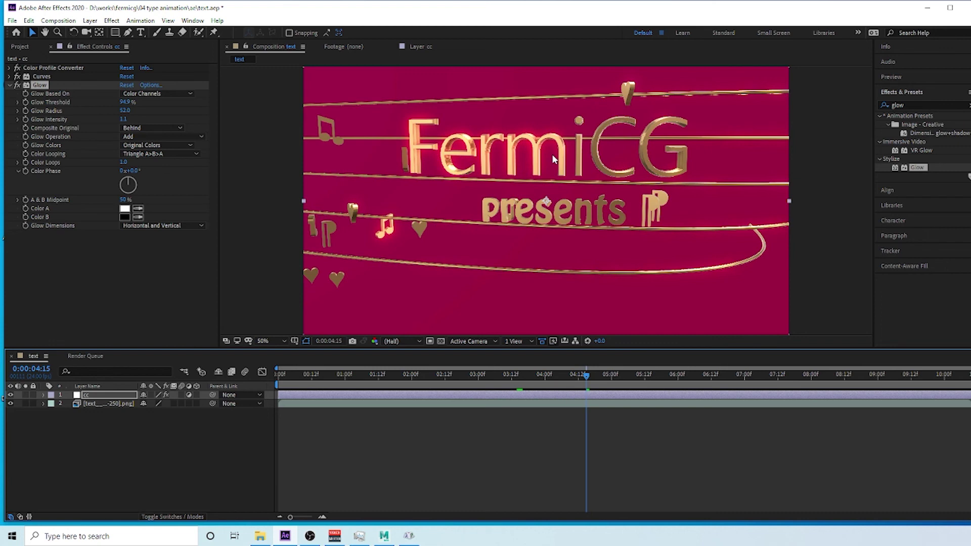
{"action": "left_click", "coordinate": [8, 86]}
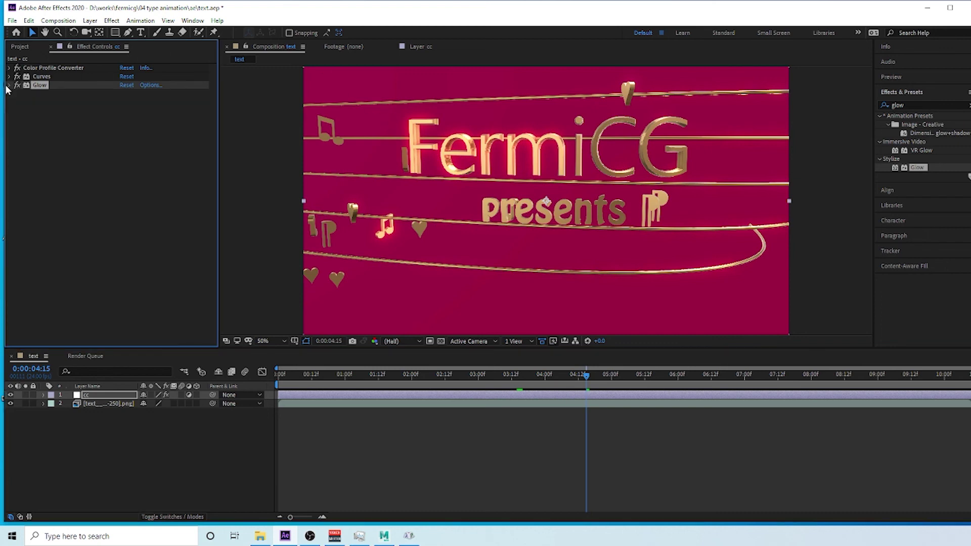
Apply CC Light Sweep to the cc adjustment layer, with a Smooth shape and a width of 410
{"action": "left_click", "coordinate": [891, 105]}
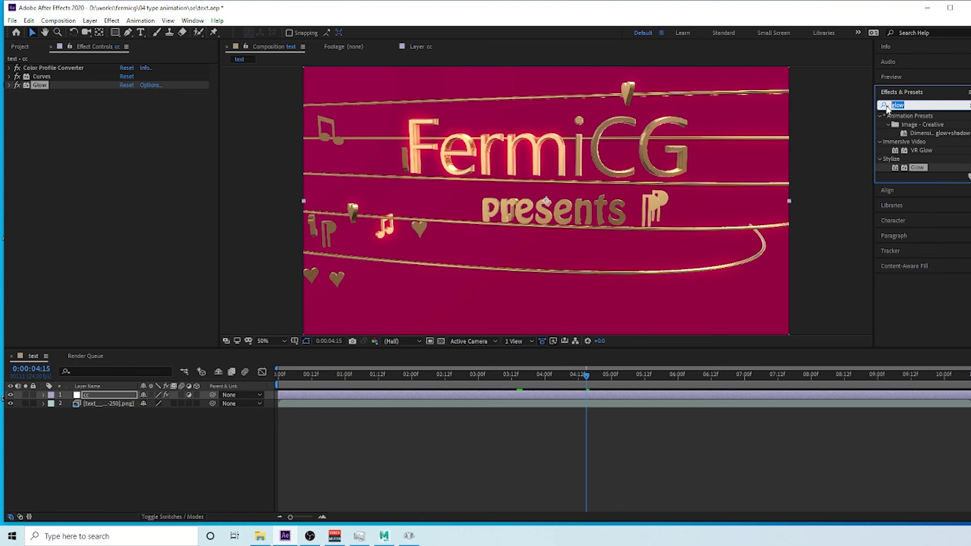
{"action": "type", "text": "sweep"}
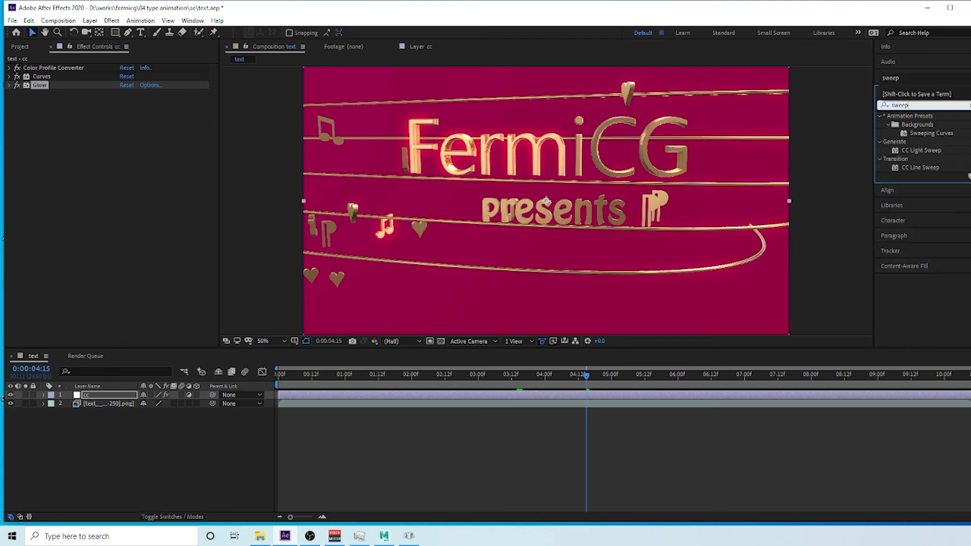
{"action": "left_click_drag", "start_coordinate": [919, 150], "coordinate": [110, 395]}
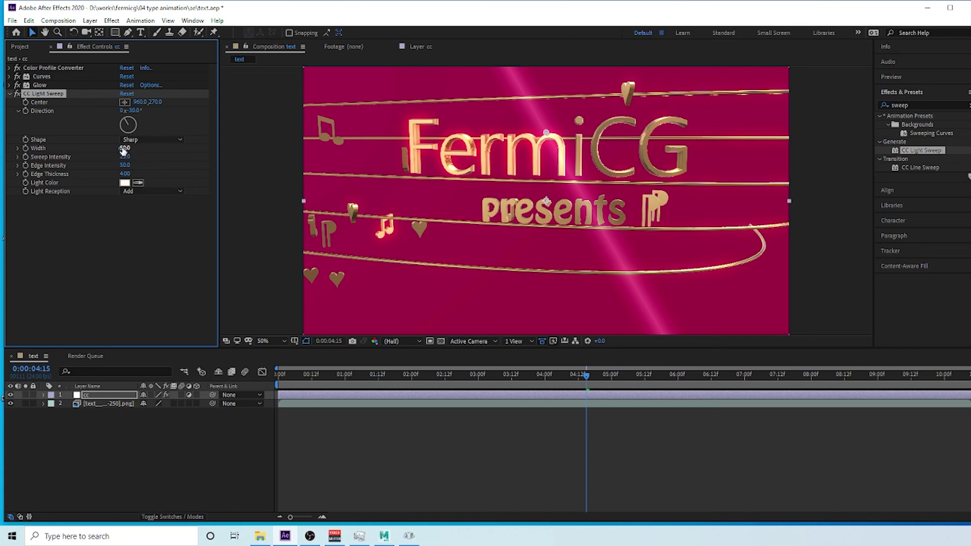
{"action": "left_click_drag", "start_coordinate": [121, 148], "coordinate": [152, 148]}
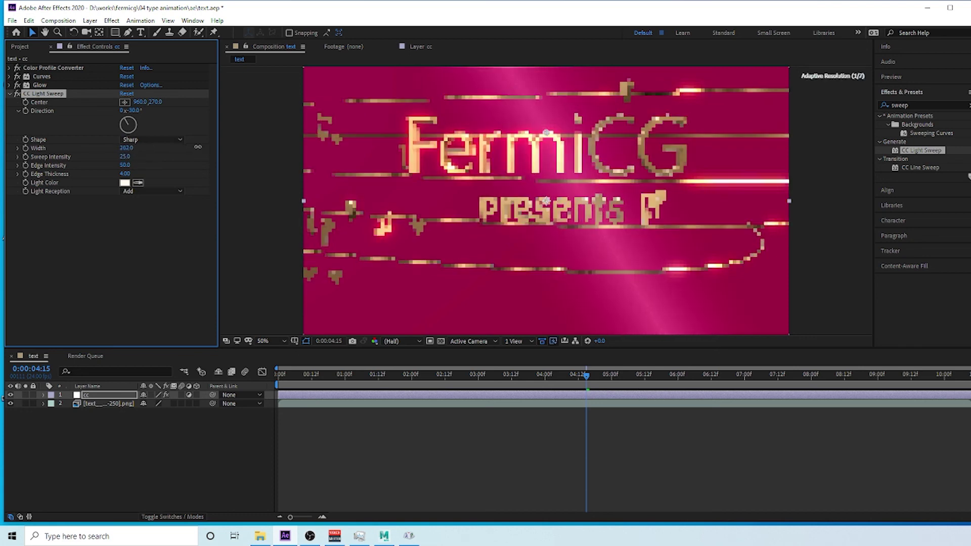
{"action": "left_click", "coordinate": [173, 139]}
{"action": "left_click", "coordinate": [148, 161]}
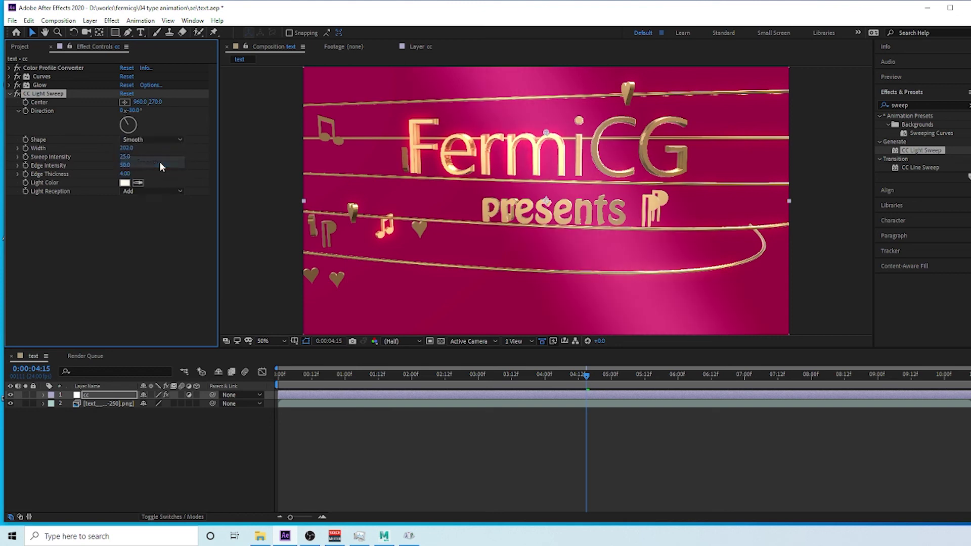
{"action": "left_click_drag", "start_coordinate": [126, 148], "coordinate": [234, 150]}
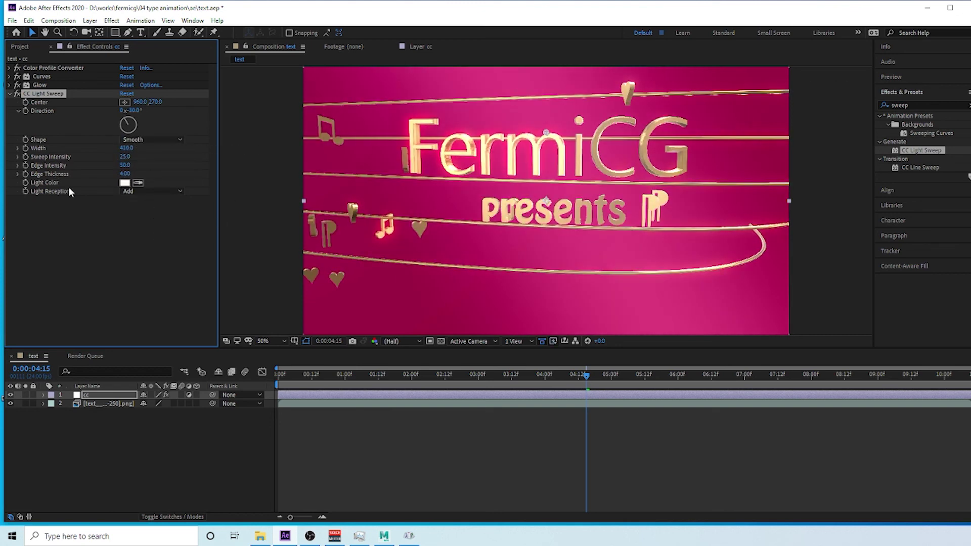
At 0:00:00:00, move the Light Sweep center to about -52, 1030, set the edge thickness to 0 and start keyframing the center
{"action": "left_click_drag", "start_coordinate": [586, 377], "coordinate": [265, 384]}
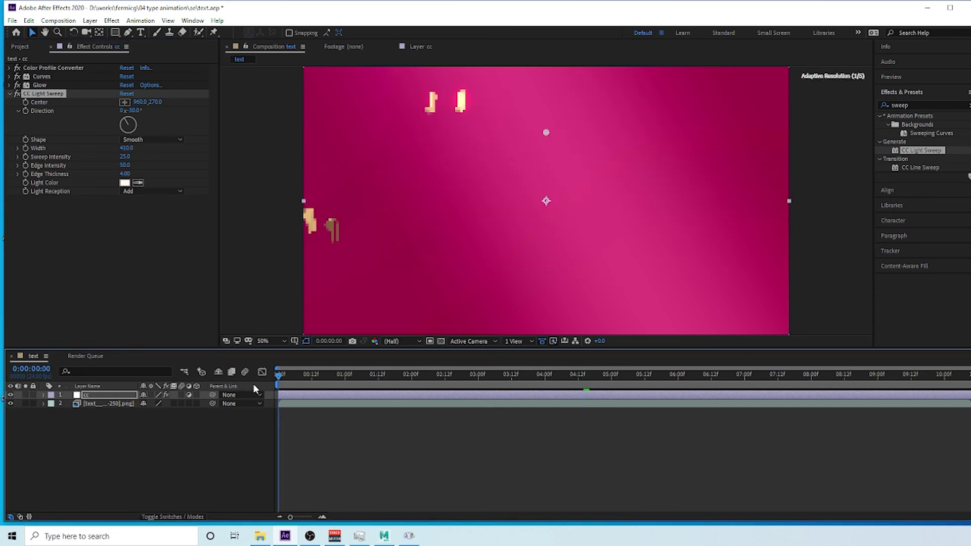
{"action": "left_click_drag", "start_coordinate": [546, 134], "coordinate": [289, 326]}
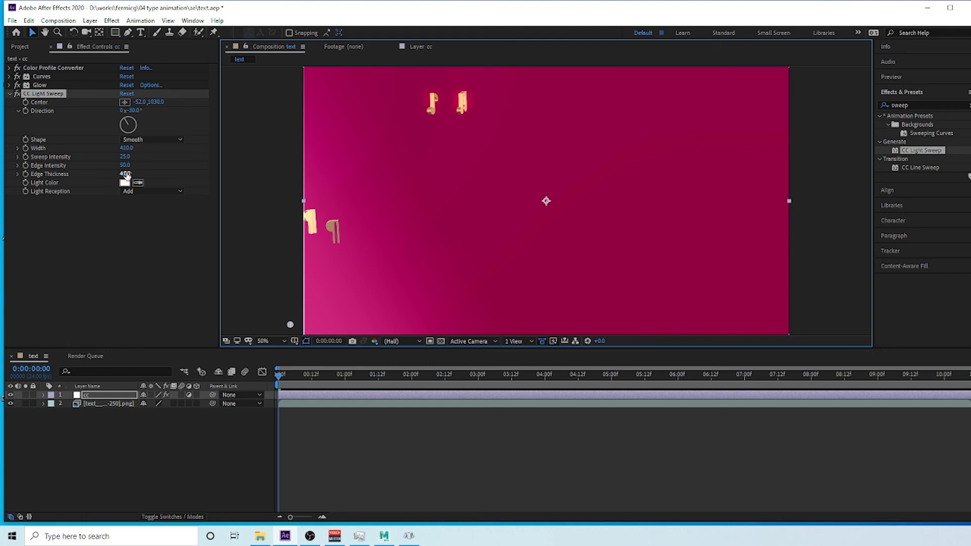
{"action": "left_click_drag", "start_coordinate": [125, 174], "coordinate": [96, 174]}
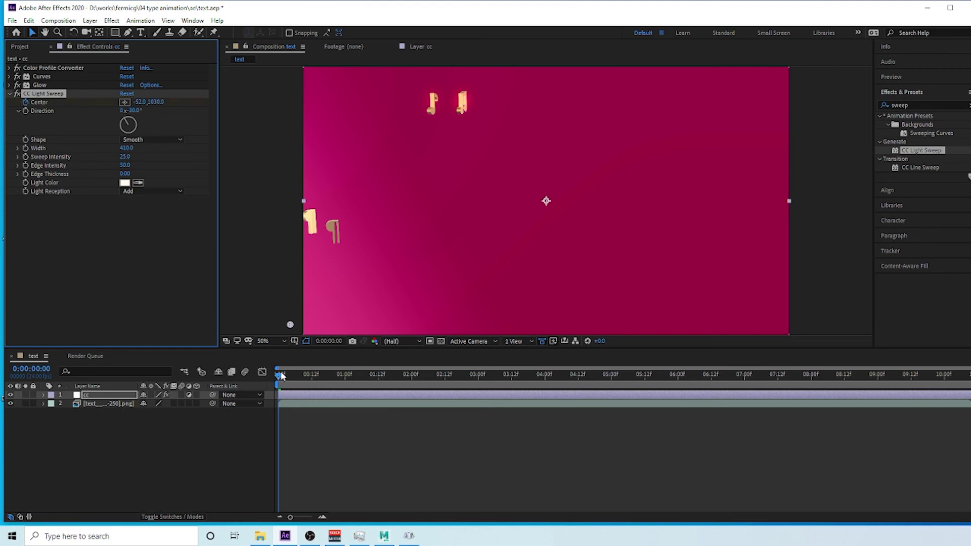
Keyframe the Light Sweep center at about 1882, 246 at 0:00:10:09, and check the sweep at 0:00:05:23
{"action": "left_click_drag", "start_coordinate": [279, 377], "coordinate": [308, 375]}
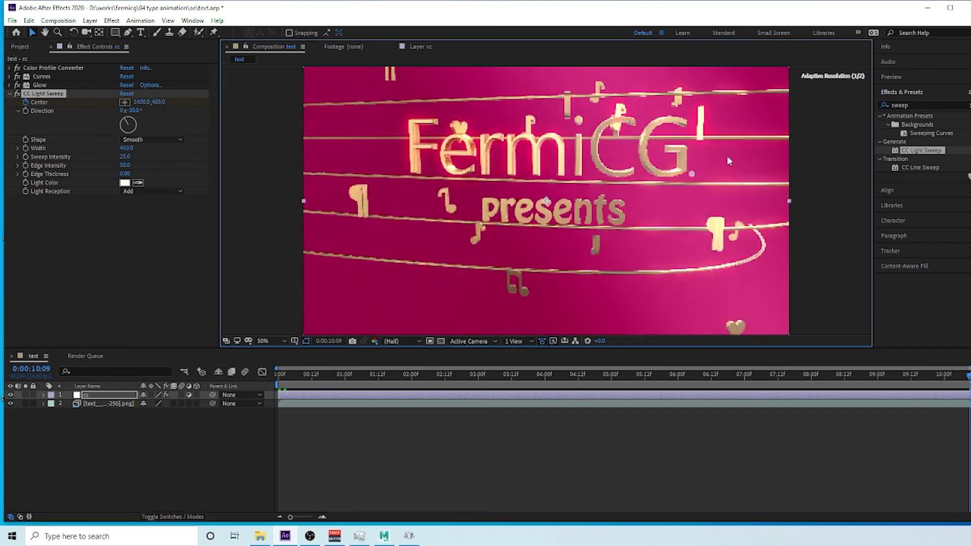
{"action": "left_click", "coordinate": [780, 128]}
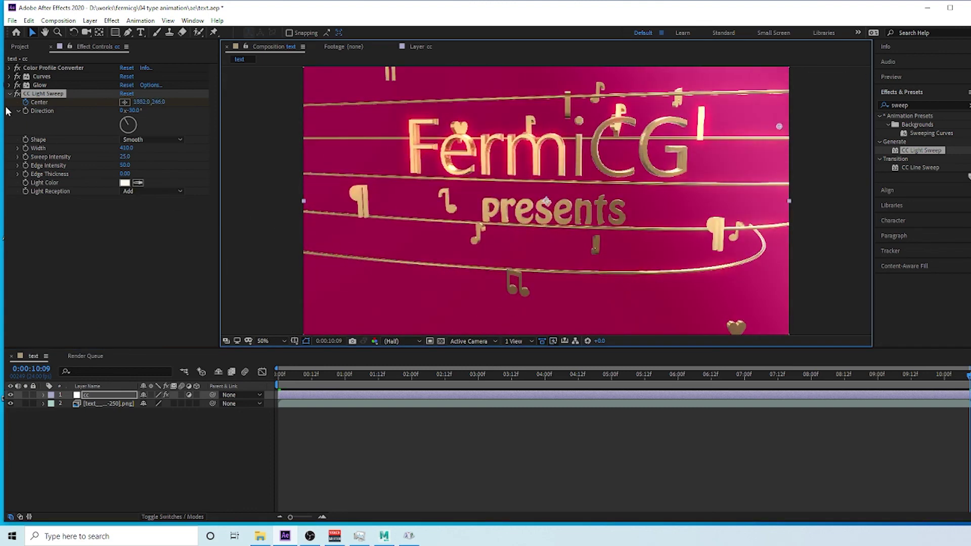
{"action": "left_click_drag", "start_coordinate": [552, 381], "coordinate": [676, 380]}
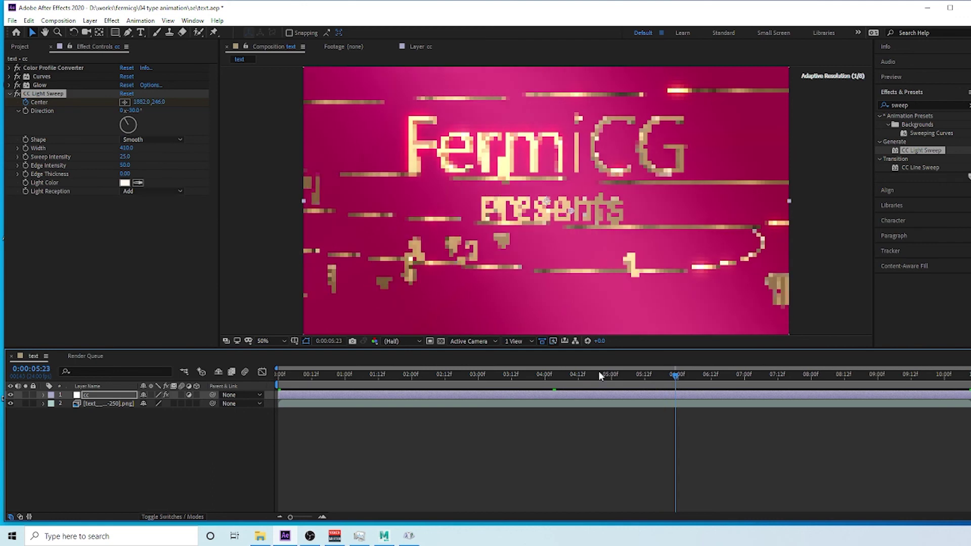
Apply the Lens Flare effect to the cc layer and set its lens type to 105mm Prime
{"action": "left_click", "coordinate": [913, 104]}
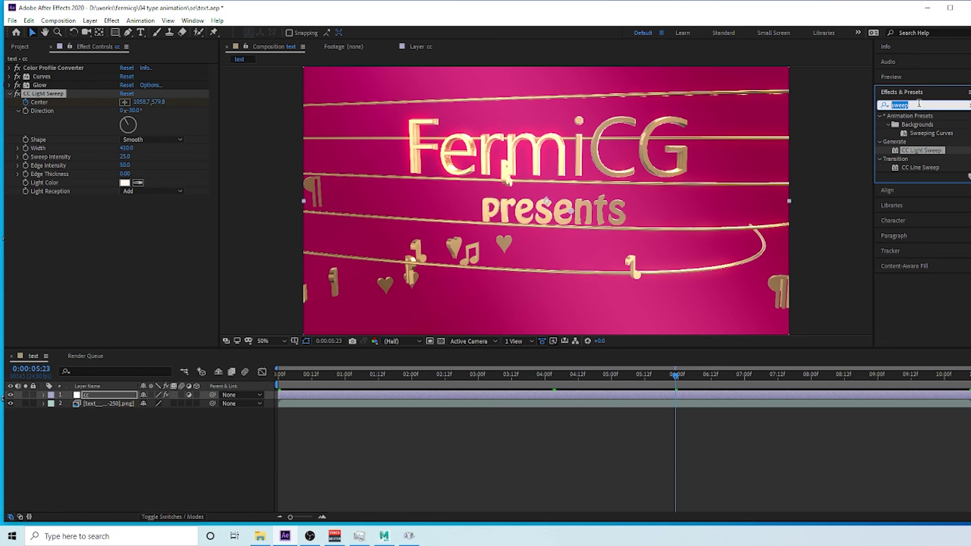
{"action": "type", "text": "lens"}
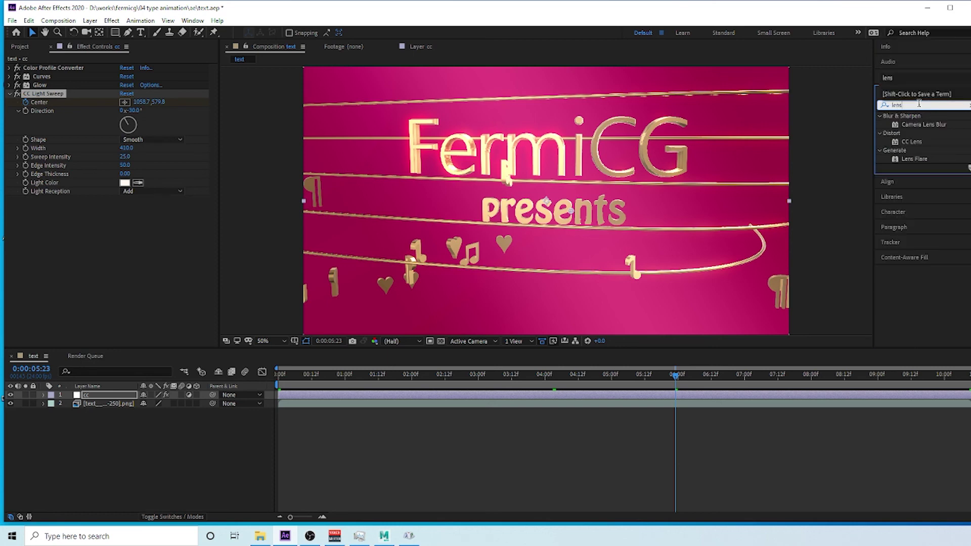
{"action": "left_click_drag", "start_coordinate": [917, 159], "coordinate": [616, 198]}
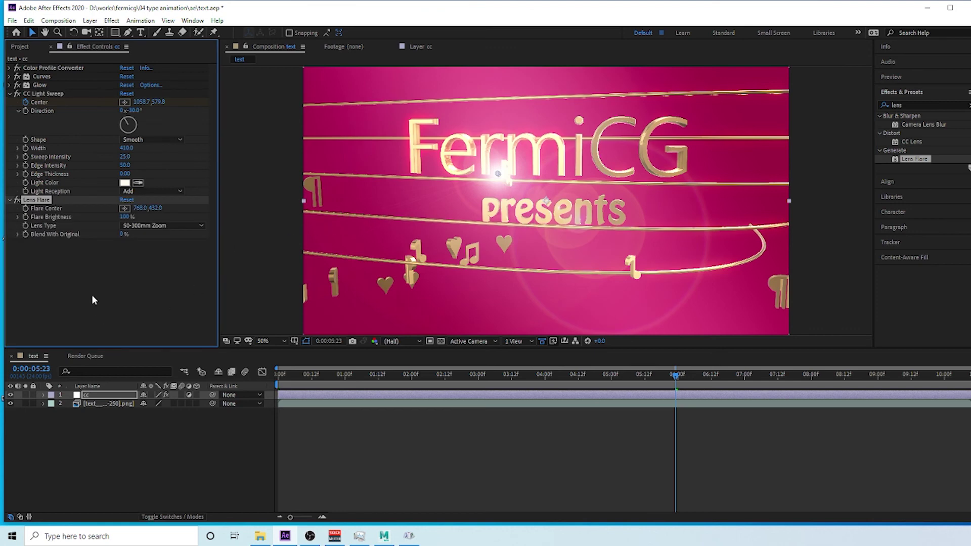
{"action": "left_click", "coordinate": [158, 228]}
{"action": "left_click", "coordinate": [169, 258]}
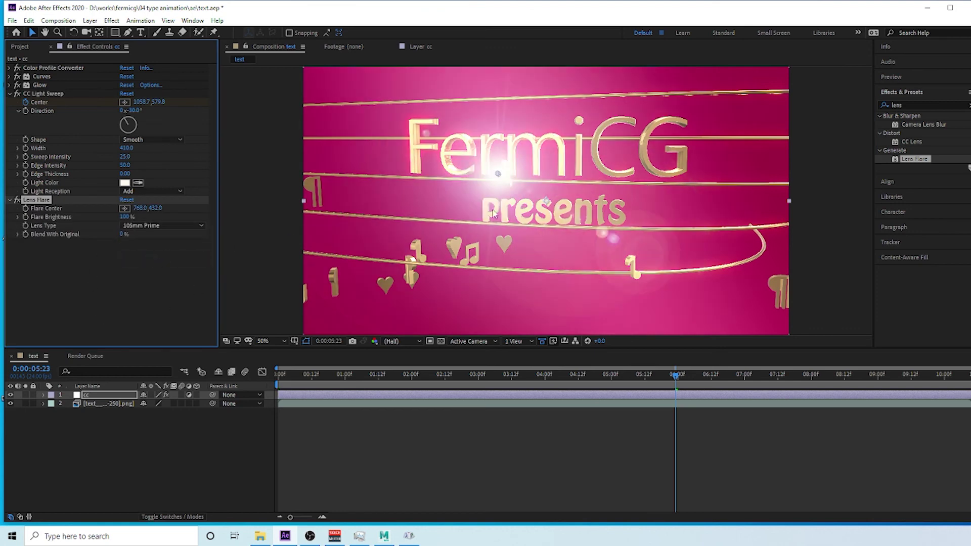
Keyframe the Flare Center from about 1380, 146 at 0:00:00:00 to about 1420, 694 at 0:00:10:09, and check the motion
{"action": "left_click_drag", "start_coordinate": [498, 174], "coordinate": [653, 103]}
{"action": "left_click_drag", "start_coordinate": [676, 375], "coordinate": [260, 397]}
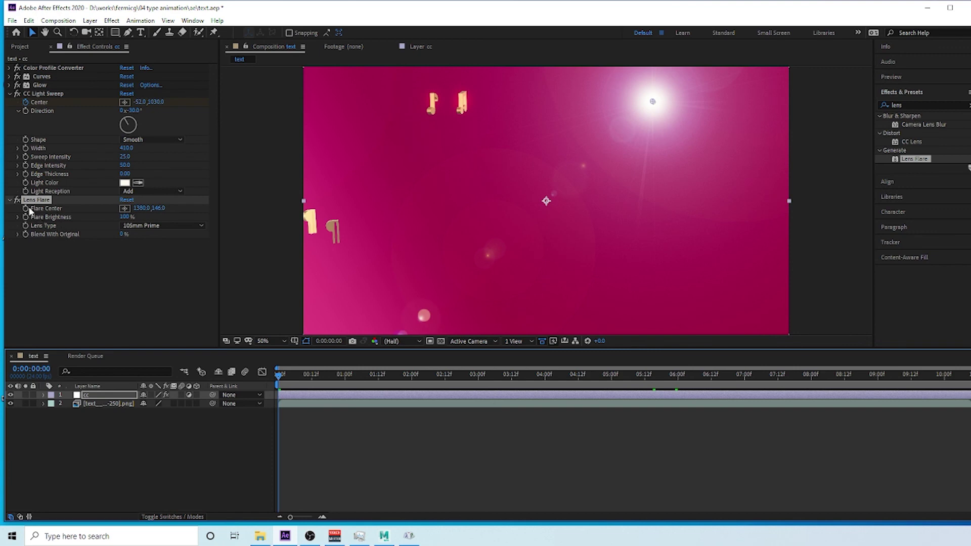
{"action": "left_click_drag", "start_coordinate": [279, 377], "coordinate": [968, 379]}
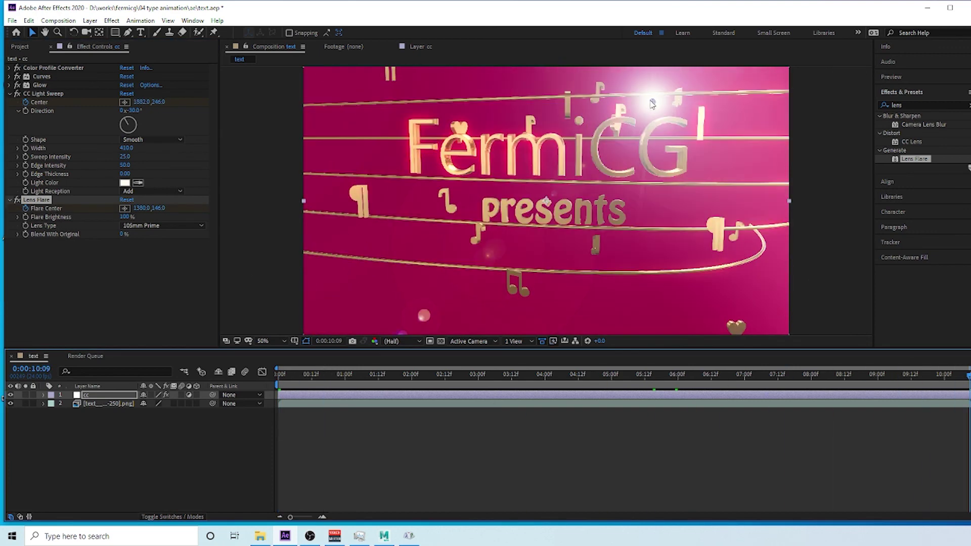
{"action": "left_click_drag", "start_coordinate": [652, 103], "coordinate": [669, 243]}
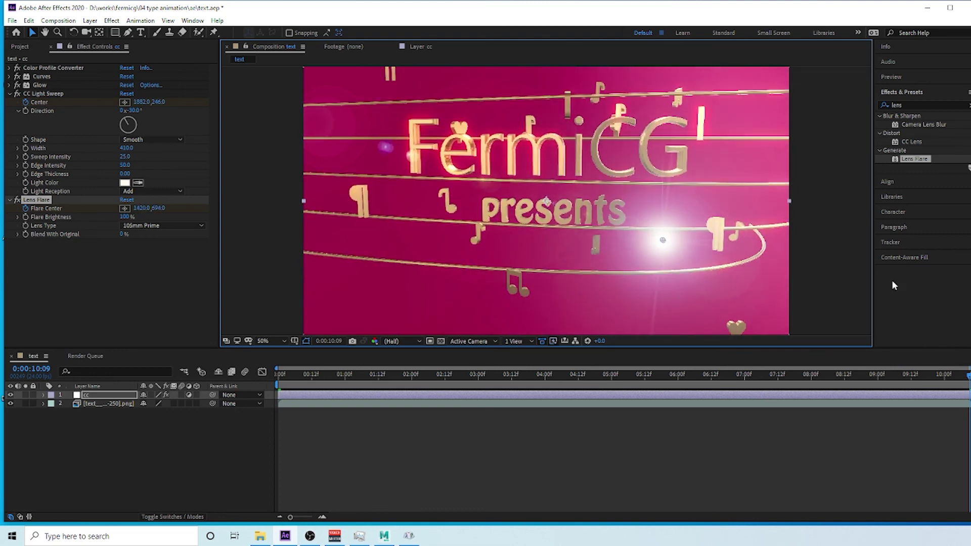
{"action": "left_click_drag", "start_coordinate": [968, 376], "coordinate": [852, 404]}
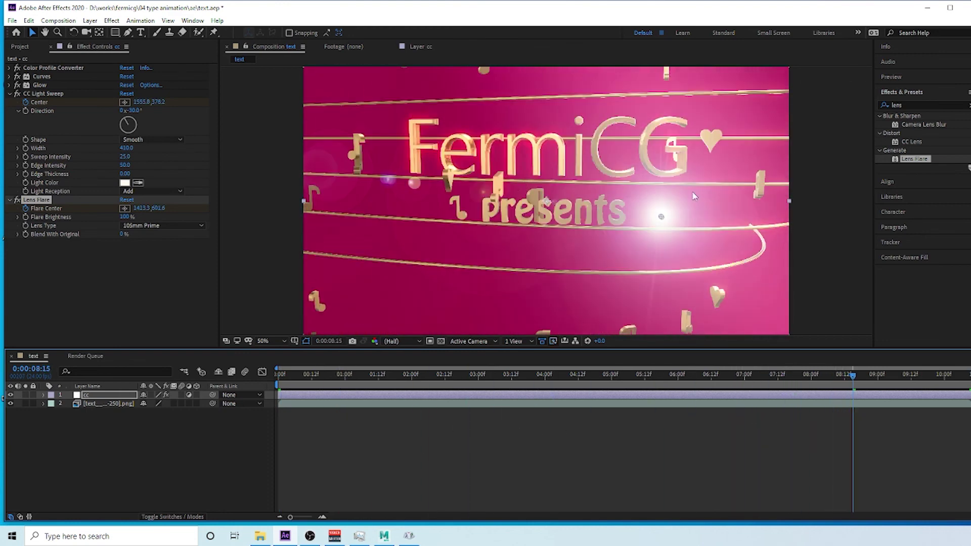
Apply CC Vignette to the cc layer and reorder it directly above CC Light Sweep in the effect stack
{"action": "left_click", "coordinate": [866, 105]}
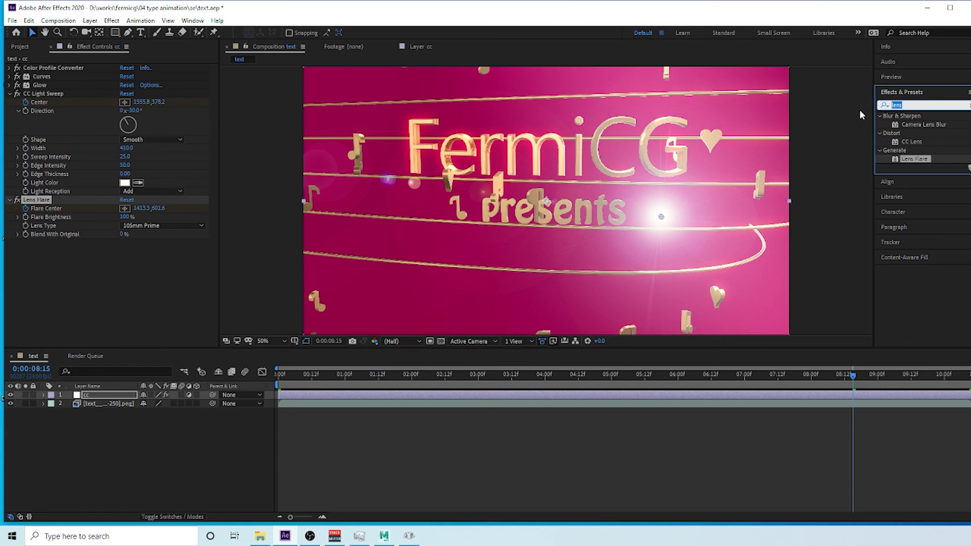
{"action": "type", "text": "vigne"}
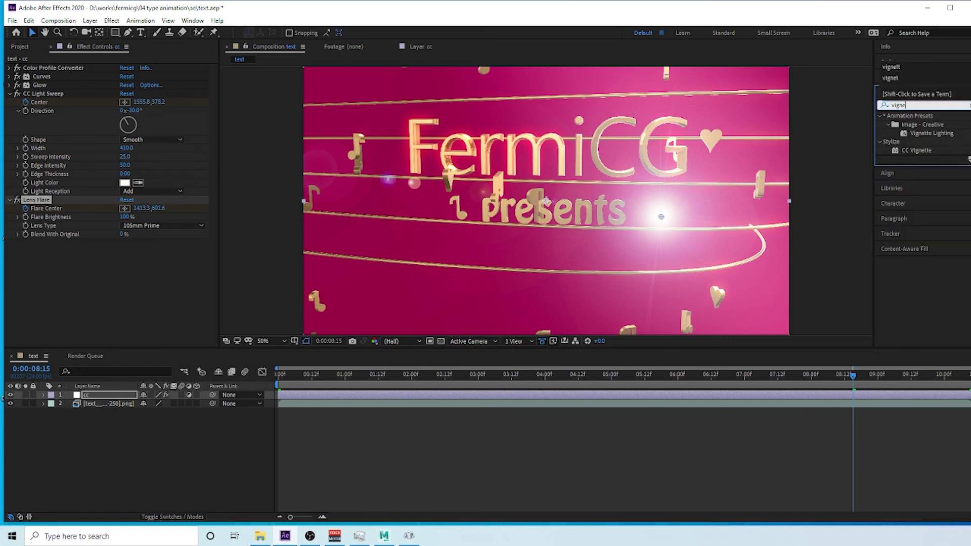
{"action": "left_click_drag", "start_coordinate": [921, 149], "coordinate": [583, 174]}
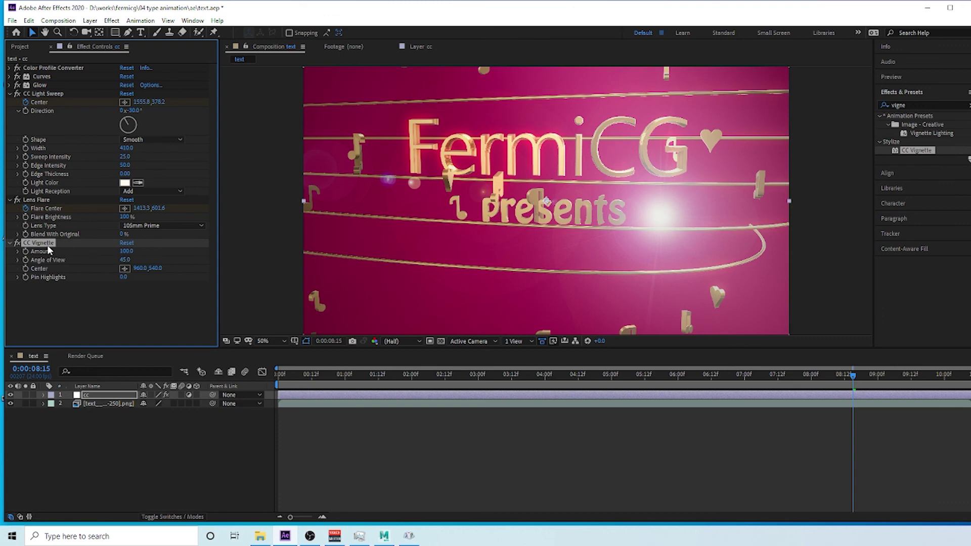
{"action": "left_click_drag", "start_coordinate": [47, 244], "coordinate": [41, 93]}
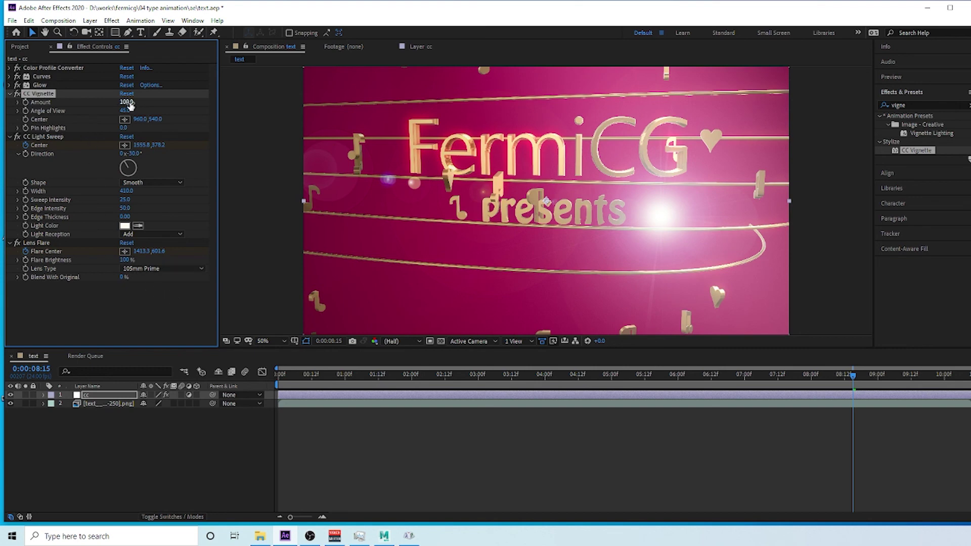
Set the CC Vignette amount to 208 and preview the animation from 0:00:05:16
{"action": "left_click_drag", "start_coordinate": [126, 102], "coordinate": [215, 104]}
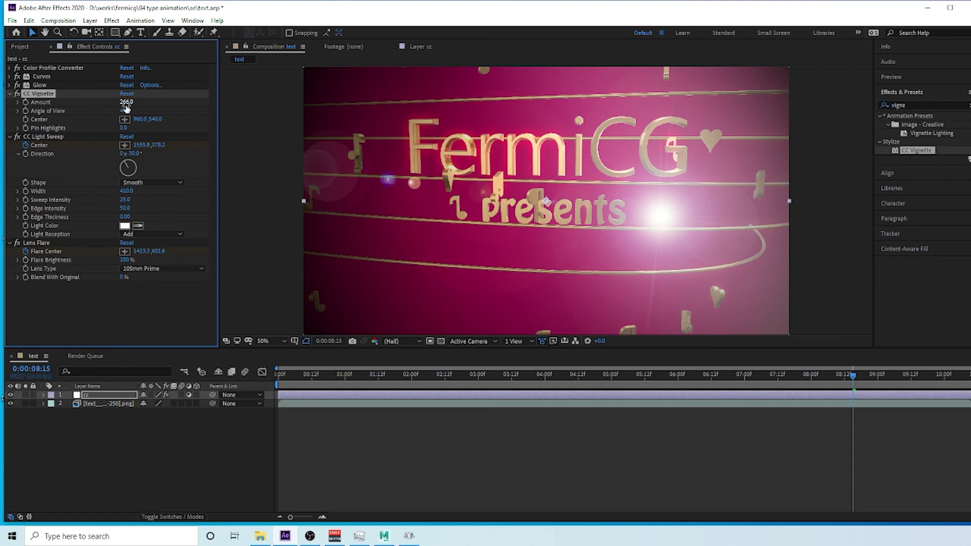
{"action": "left_click_drag", "start_coordinate": [126, 103], "coordinate": [104, 104]}
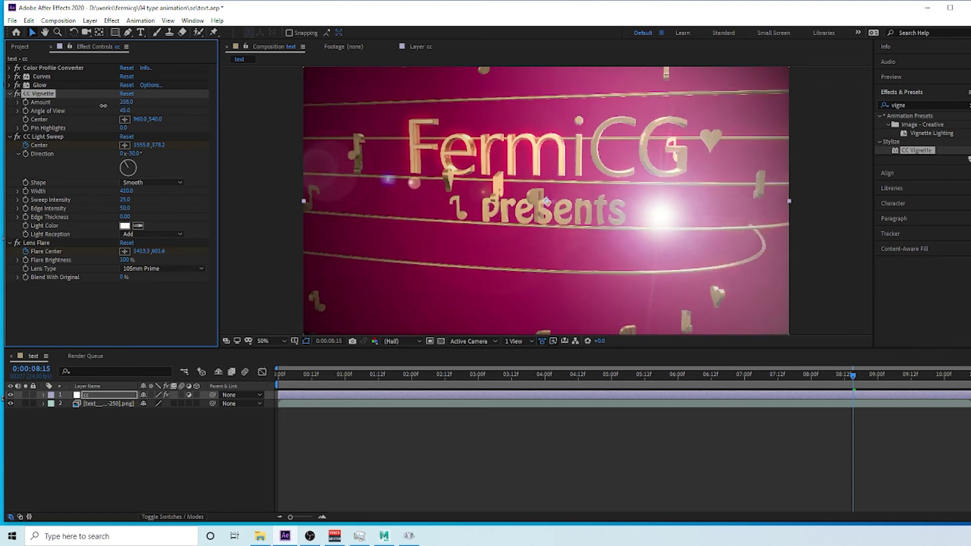
{"action": "left_click_drag", "start_coordinate": [608, 375], "coordinate": [658, 373]}
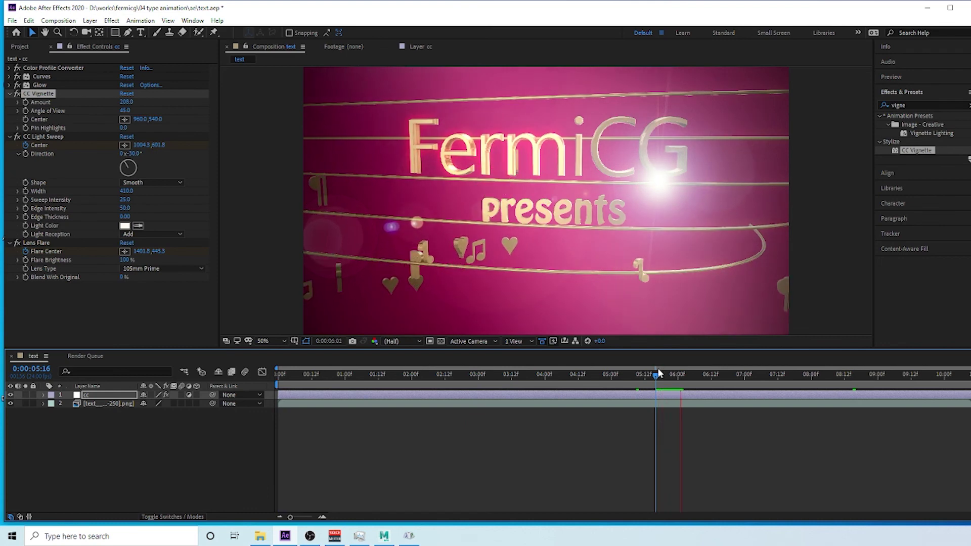